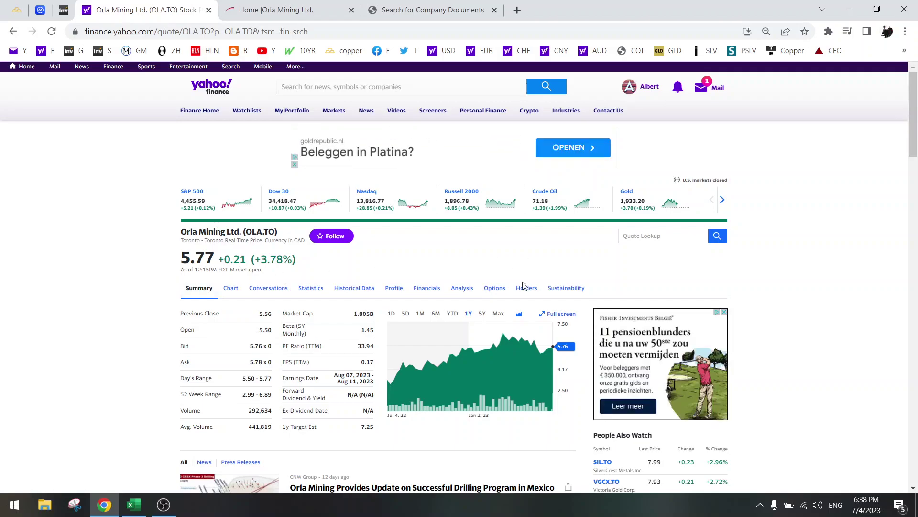
Step: Switch the OLA.TO share price chart from the 1Y range to the 5Y range
{"action": "left_click", "coordinate": [482, 313]}
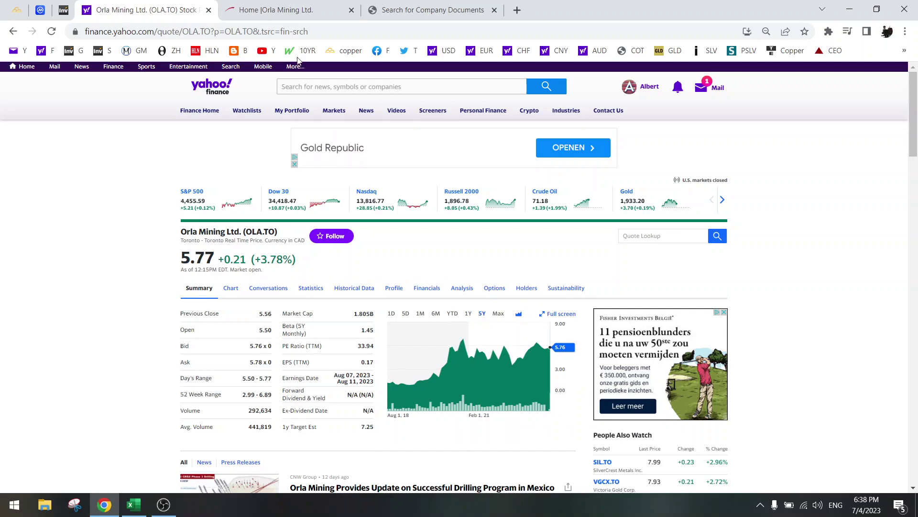
Step: From the Orla Mining site, go to Investors > Presentations and Events and open 'A Trajectory of Growth'
{"action": "mouse_move", "coordinate": [297, 5]}
{"action": "left_click", "coordinate": [297, 6]}
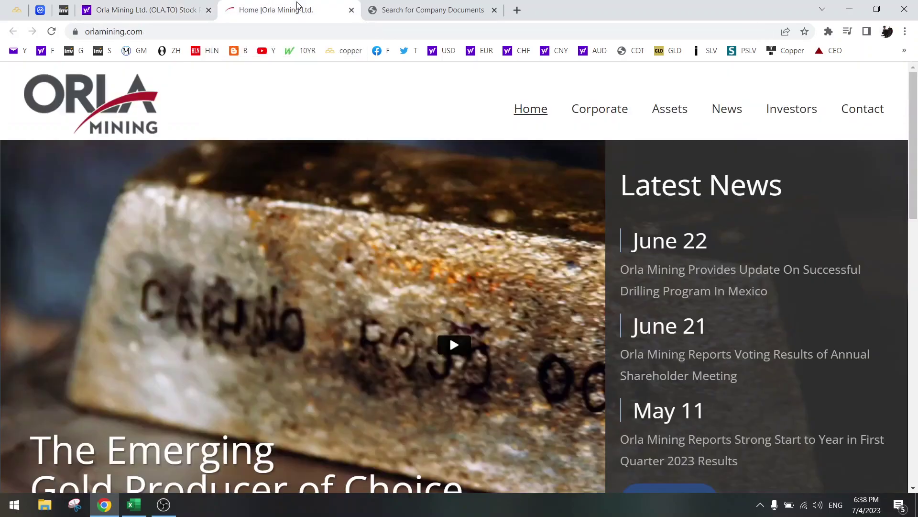
{"action": "mouse_move", "coordinate": [805, 117]}
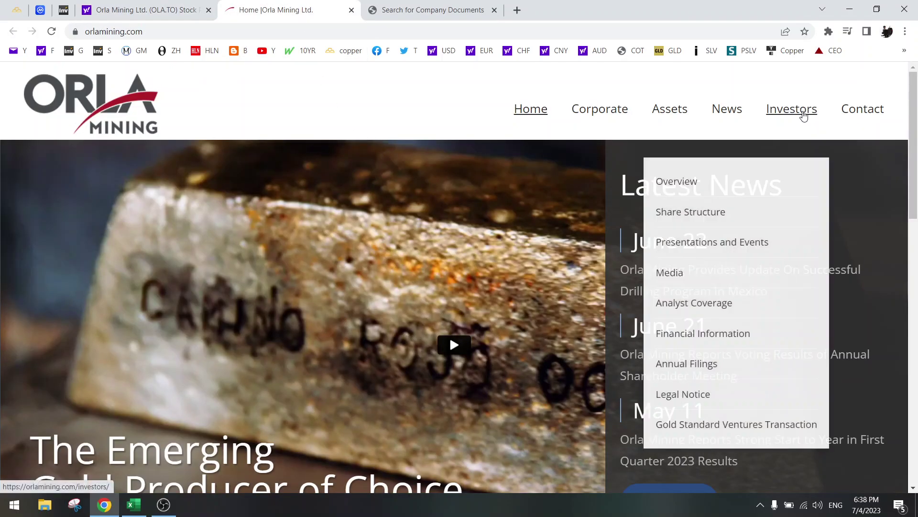
{"action": "left_click", "coordinate": [726, 245]}
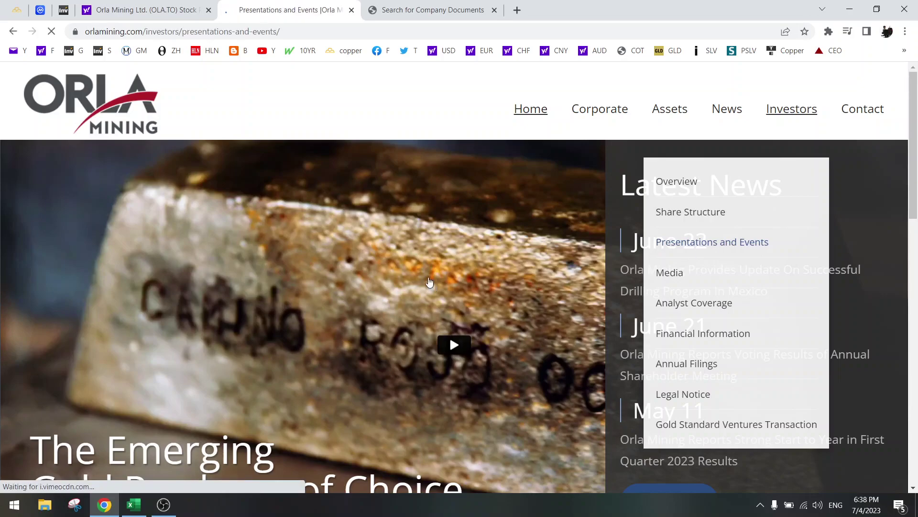
{"action": "scroll", "coordinate": [429, 281], "scroll_direction": "down", "scroll_amount": 7}
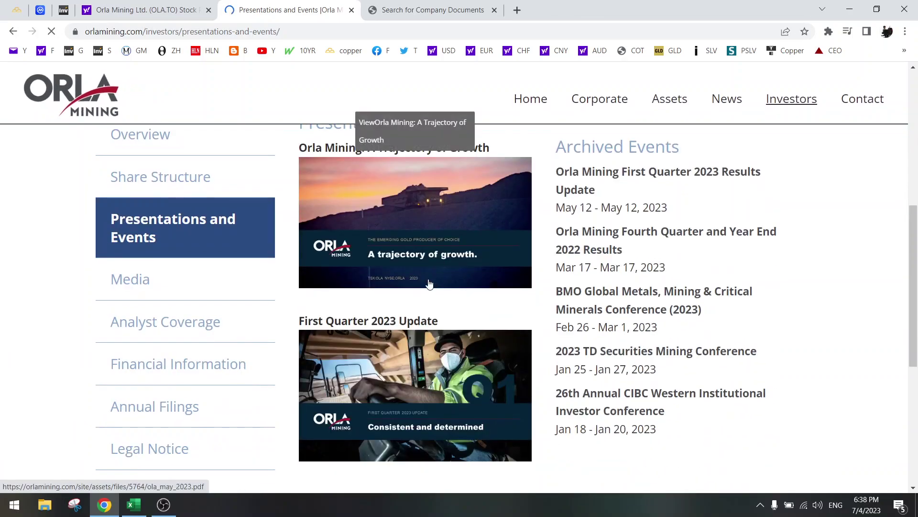
{"action": "scroll", "coordinate": [429, 282], "scroll_direction": "up", "scroll_amount": 3}
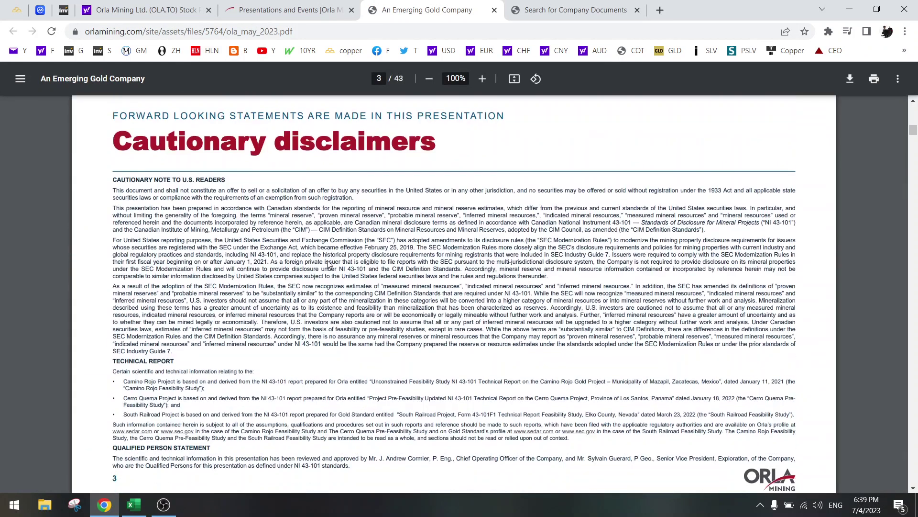
Step: Scroll the presentation to page 10, the 2022 recap with 109,596 oz produced
{"action": "scroll", "coordinate": [328, 264], "scroll_direction": "down", "scroll_amount": 4}
{"action": "scroll", "coordinate": [328, 264], "scroll_direction": "down", "scroll_amount": 11}
{"action": "scroll", "coordinate": [328, 264], "scroll_direction": "down", "scroll_amount": 4}
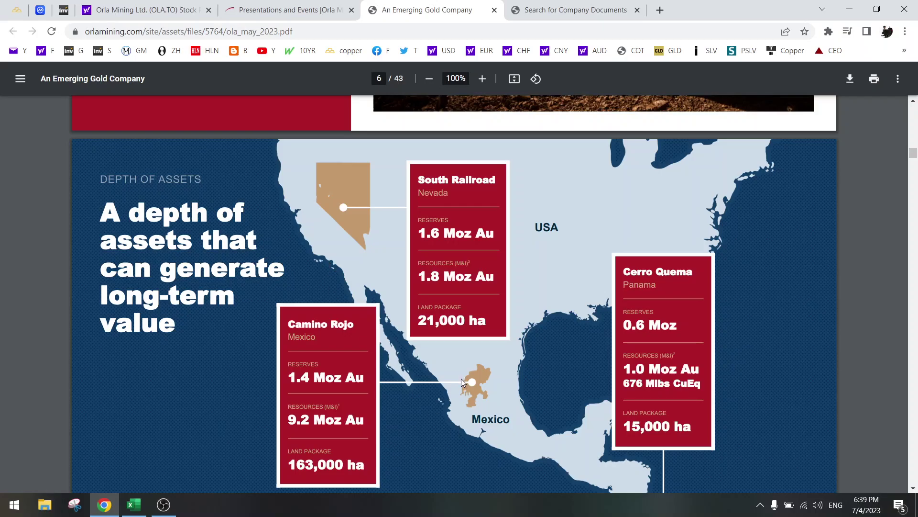
{"action": "scroll", "coordinate": [462, 297], "scroll_direction": "down", "scroll_amount": 4}
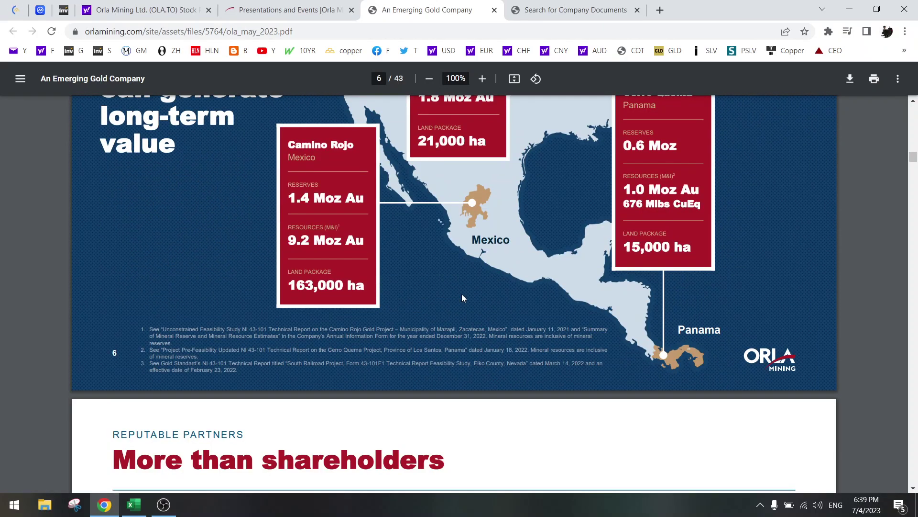
{"action": "scroll", "coordinate": [367, 308], "scroll_direction": "up", "scroll_amount": 4}
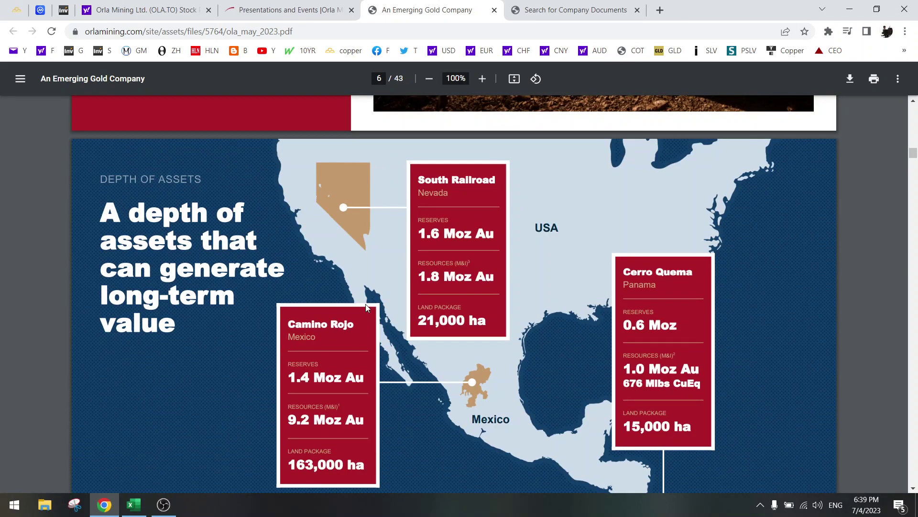
{"action": "scroll", "coordinate": [367, 308], "scroll_direction": "down", "scroll_amount": 12}
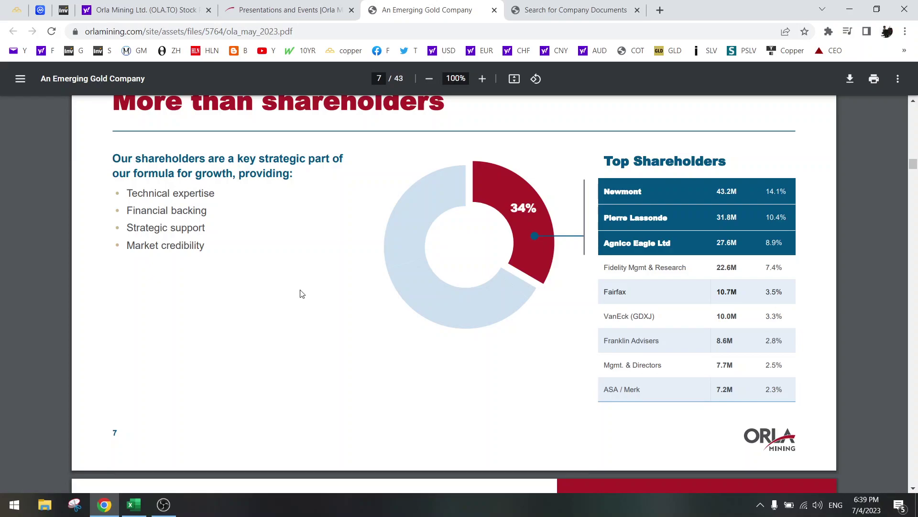
{"action": "scroll", "coordinate": [302, 293], "scroll_direction": "down", "scroll_amount": 8}
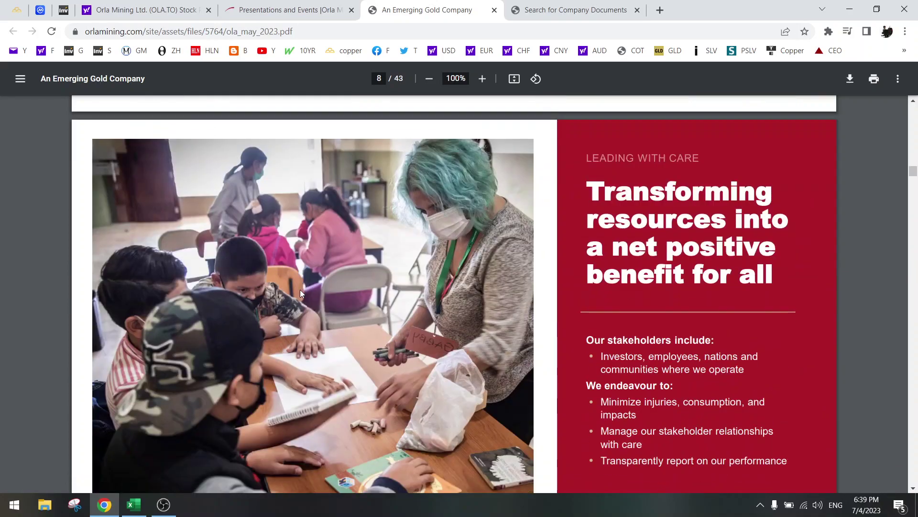
{"action": "scroll", "coordinate": [301, 292], "scroll_direction": "down", "scroll_amount": 7}
{"action": "scroll", "coordinate": [301, 292], "scroll_direction": "down", "scroll_amount": 4}
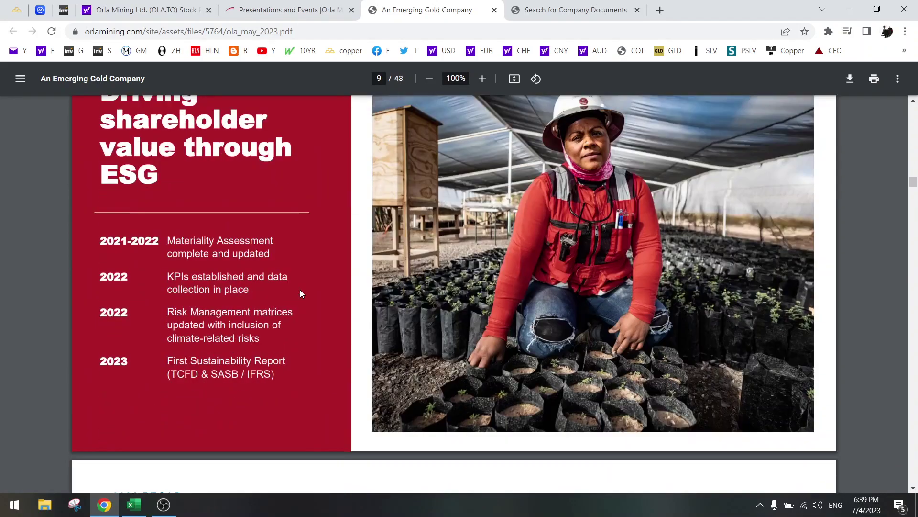
{"action": "scroll", "coordinate": [300, 291], "scroll_direction": "down", "scroll_amount": 8}
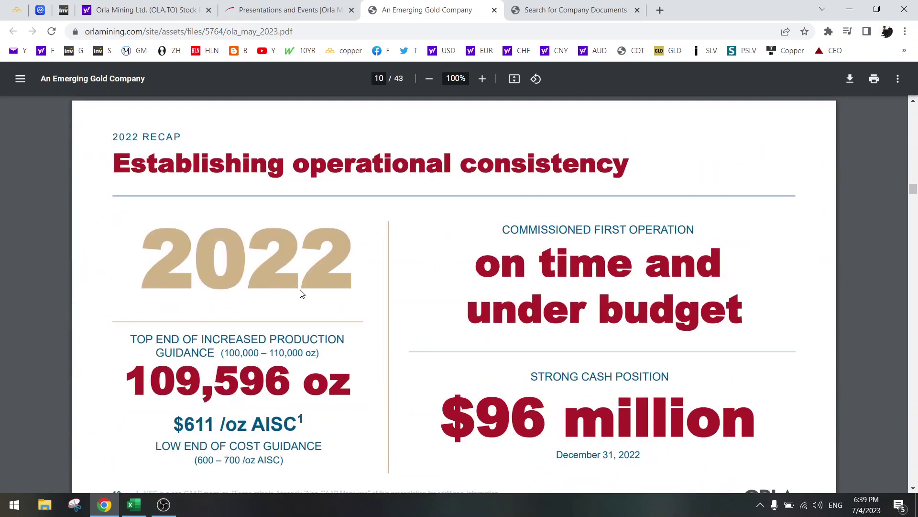
Step: Select the '$611 /oz AISC' cost figure on the 2022 recap page
{"action": "left_click_drag", "start_coordinate": [182, 420], "coordinate": [300, 420]}
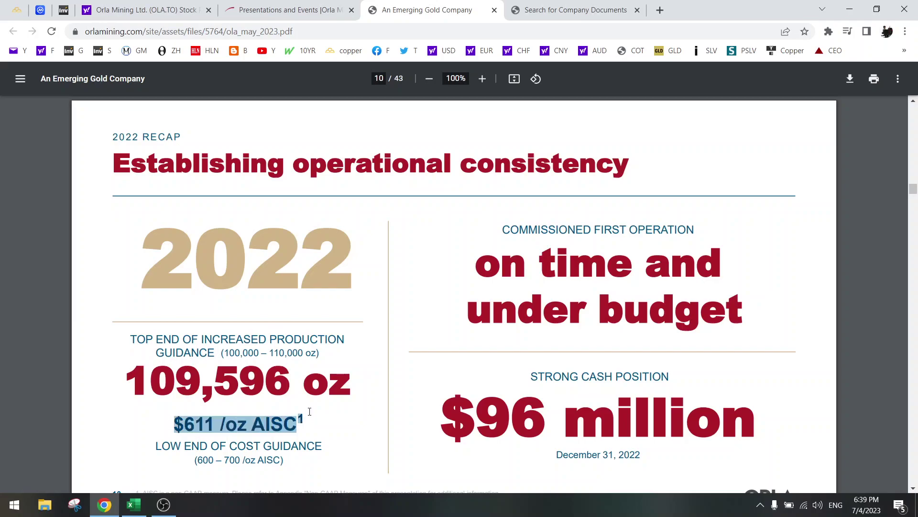
{"action": "scroll", "coordinate": [309, 411], "scroll_direction": "down", "scroll_amount": 5}
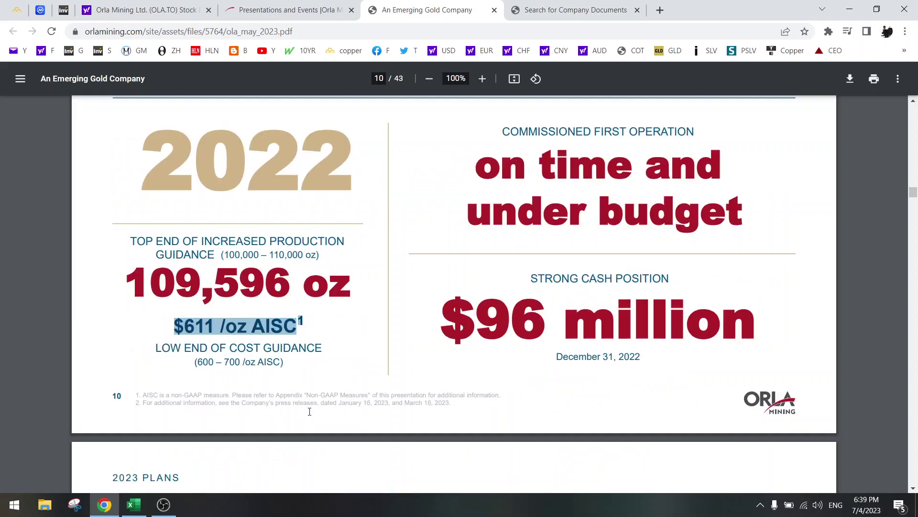
{"action": "scroll", "coordinate": [310, 412], "scroll_direction": "up", "scroll_amount": 5}
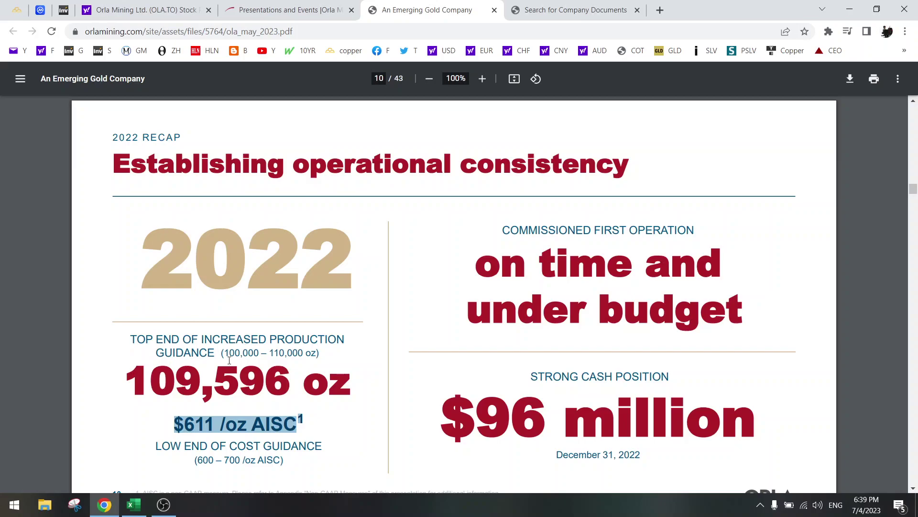
Step: In the Miners workbook, enter AISC gold 611 in B12 and production 110000 in B14
{"action": "left_click", "coordinate": [134, 505]}
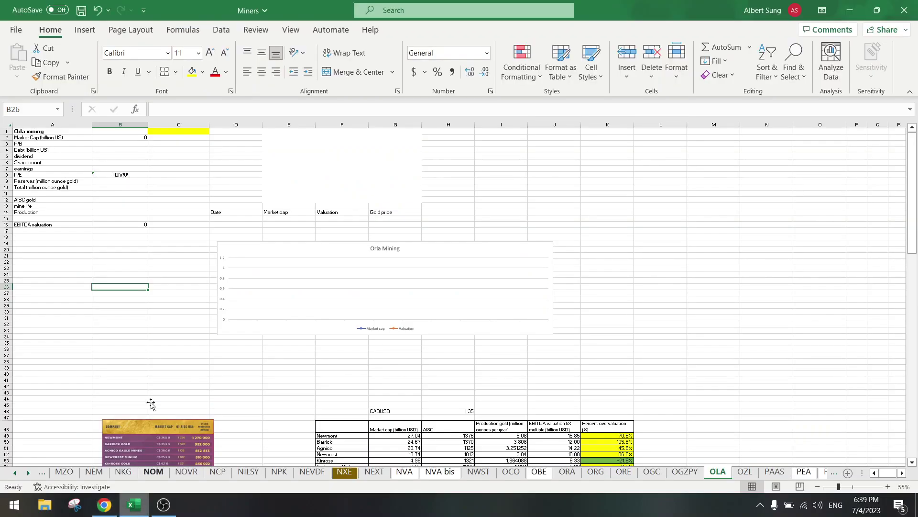
{"action": "left_click", "coordinate": [109, 200]}
{"action": "type", "text": "611"}
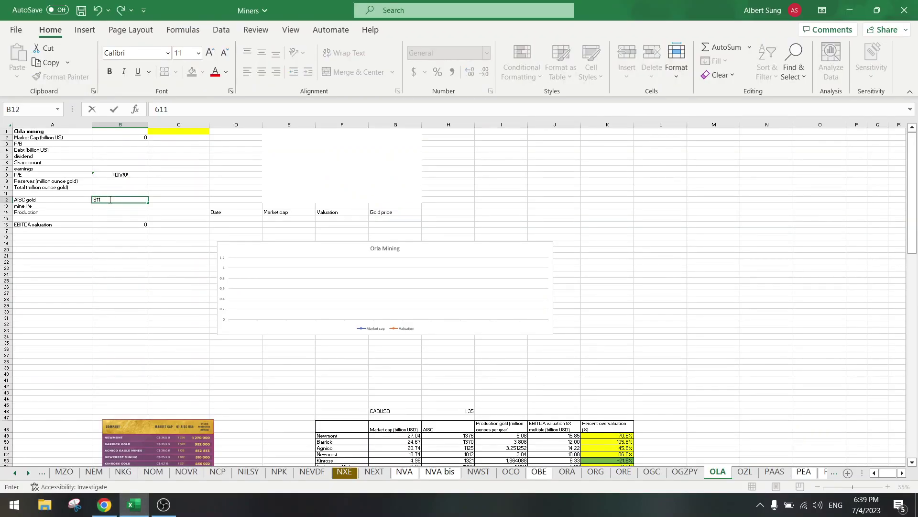
{"action": "key", "text": "Return"}
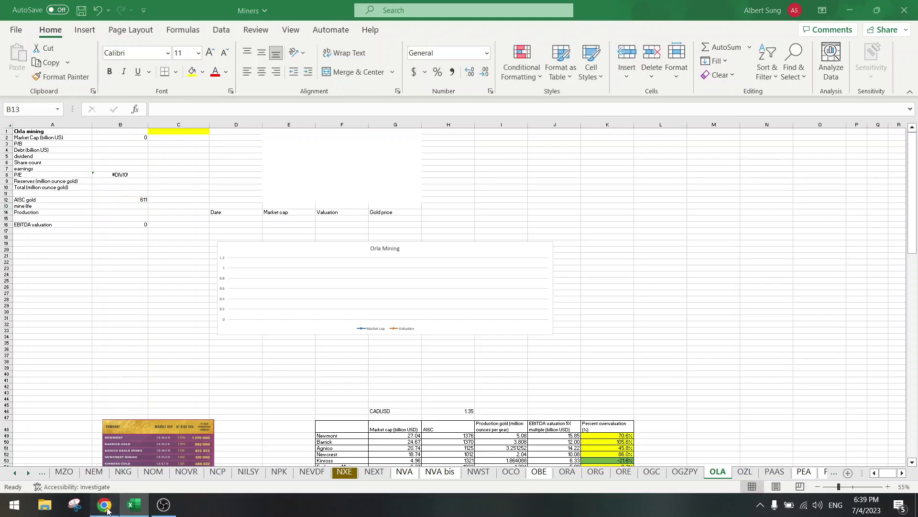
{"action": "left_click", "coordinate": [105, 505]}
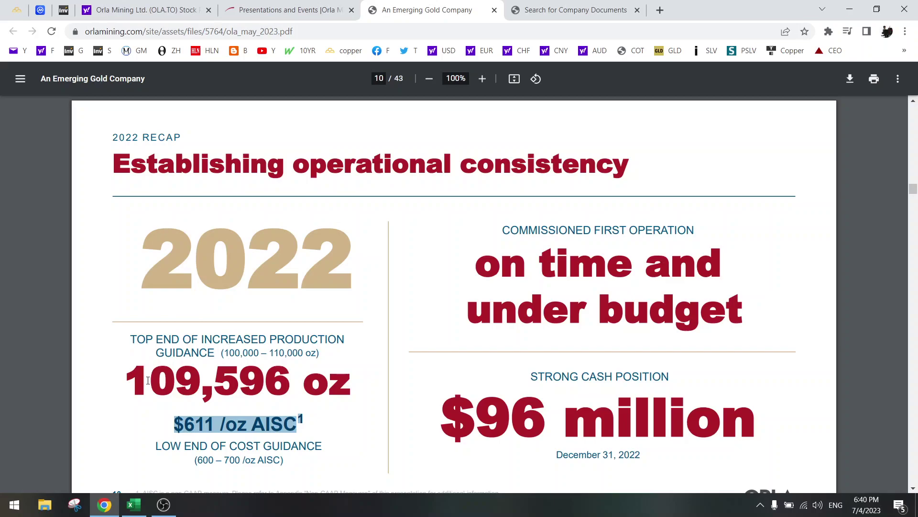
{"action": "left_click", "coordinate": [134, 504]}
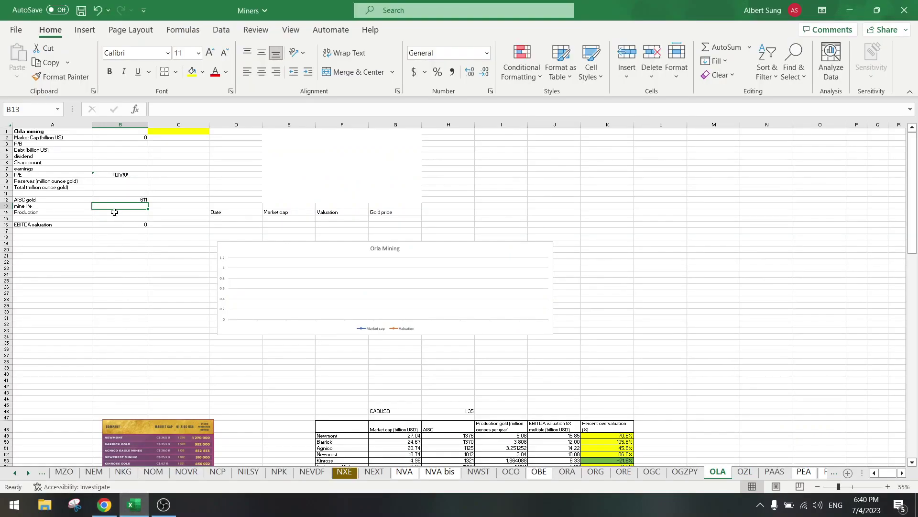
{"action": "left_click", "coordinate": [115, 212]}
{"action": "type", "text": "110000"}
{"action": "key", "text": "Return"}
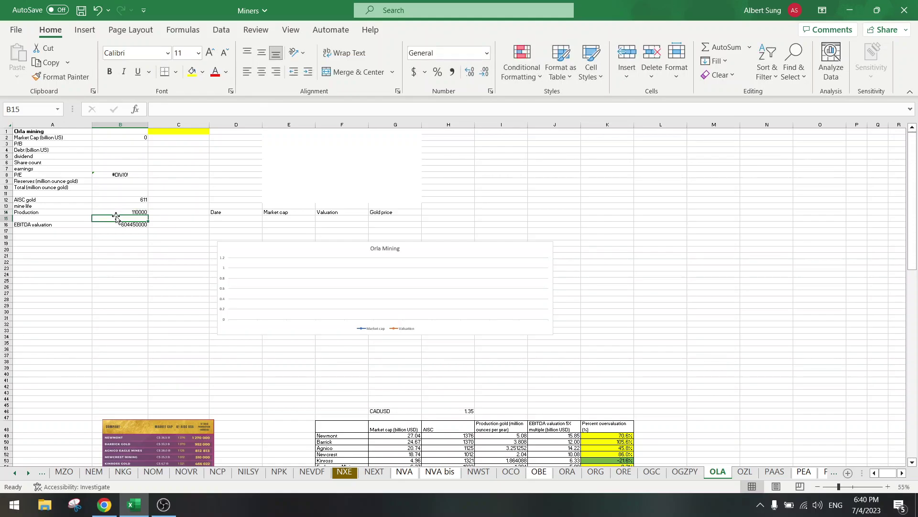
Step: Change the gold price in B16's EBITDA formula from 1710 to 1928, giving 724,350,000
{"action": "left_click", "coordinate": [110, 224]}
{"action": "left_click_drag", "start_coordinate": [197, 109], "coordinate": [181, 107]}
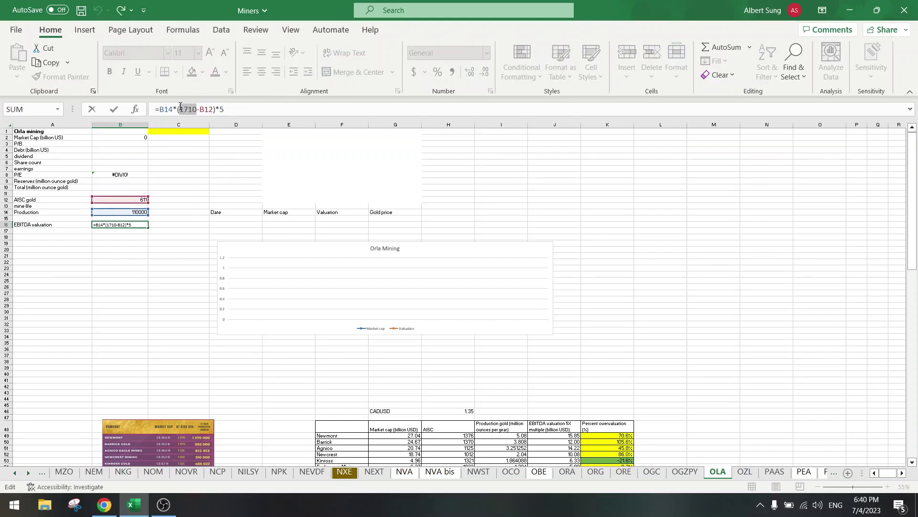
{"action": "type", "text": "1928"}
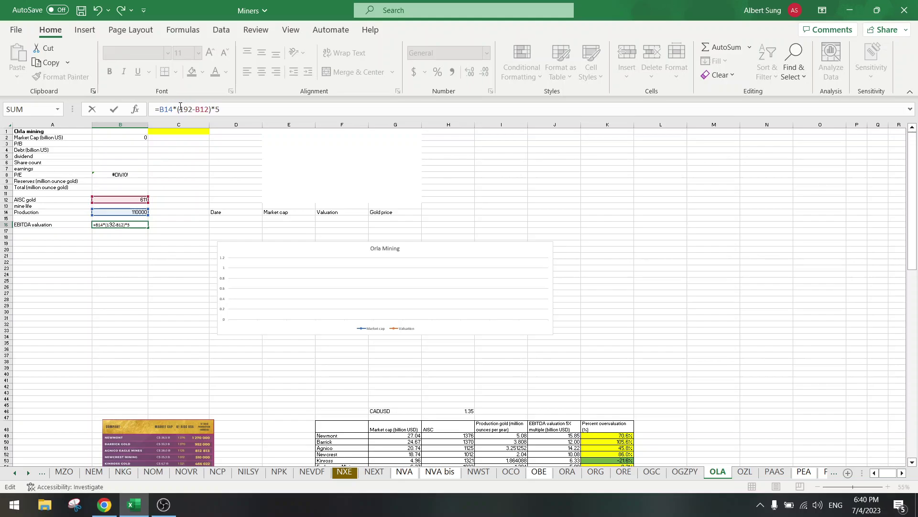
{"action": "key", "text": "Return"}
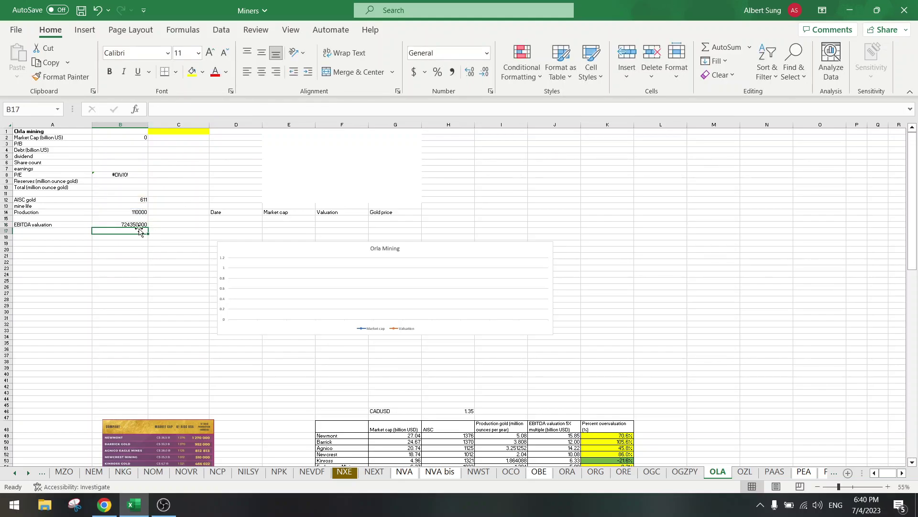
Step: Enter date 4-Jul in D15 and gold price 1928 in G15
{"action": "left_click", "coordinate": [224, 219]}
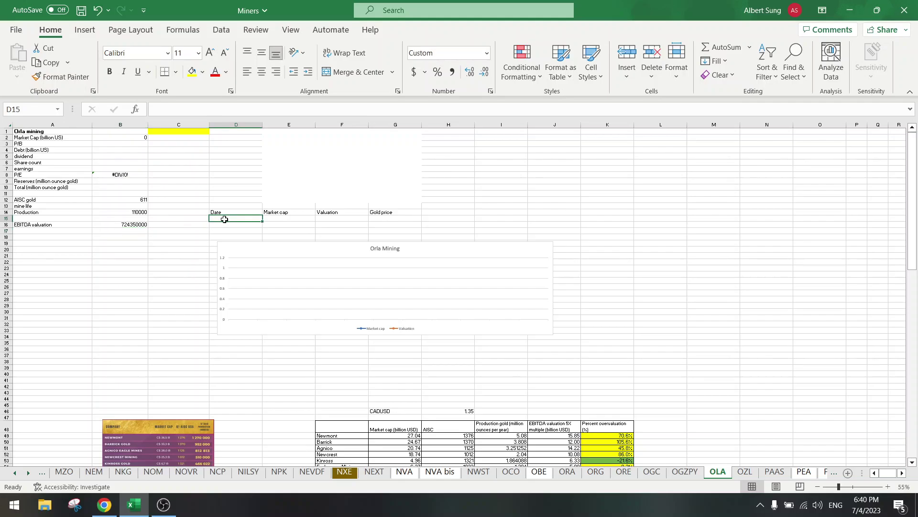
{"action": "type", "text": "4-jul"}
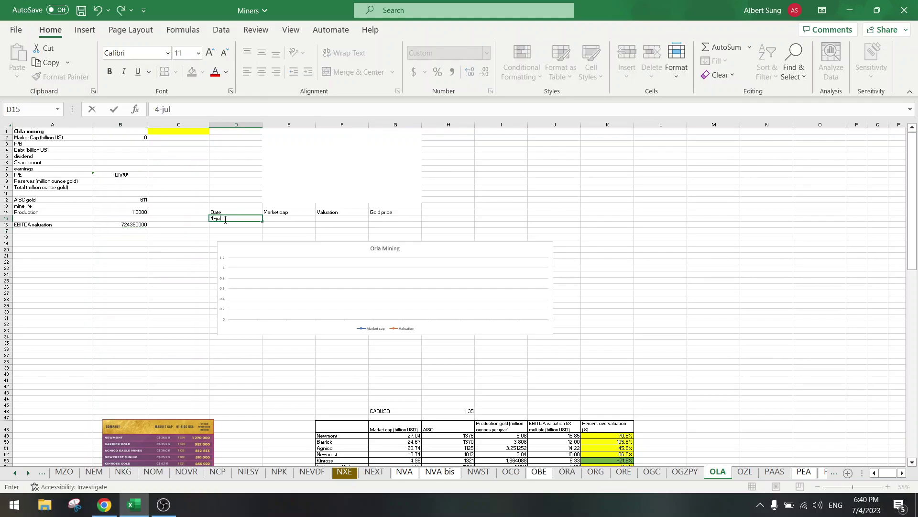
{"action": "key", "text": "Return"}
{"action": "key", "text": "Up"}
{"action": "key", "text": "Right"}
{"action": "key", "text": "Right"}
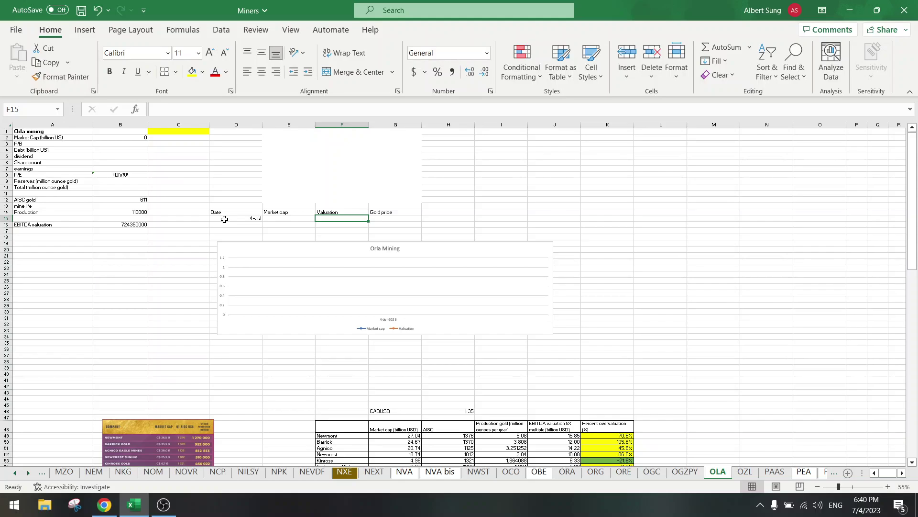
{"action": "key", "text": "Right"}
{"action": "type", "text": "1928"}
{"action": "key", "text": "Left"}
{"action": "left_click", "coordinate": [212, 104]}
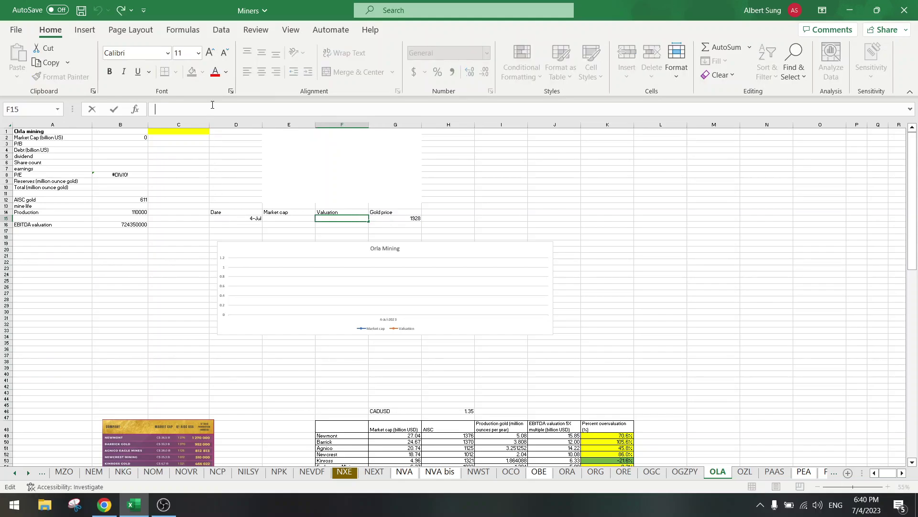
{"action": "type", "text": "="}
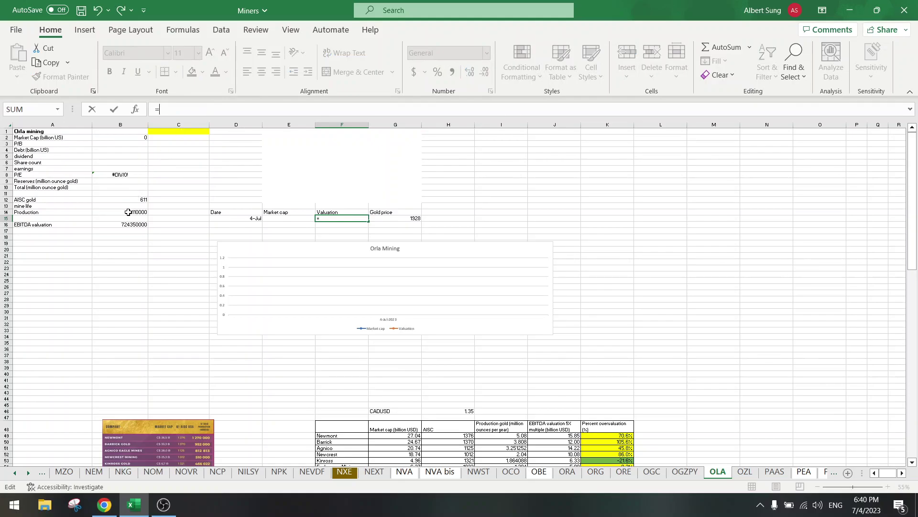
{"action": "left_click", "coordinate": [128, 212]}
{"action": "type", "text": "*("}
{"action": "left_click", "coordinate": [406, 218]}
{"action": "type", "text": "-"}
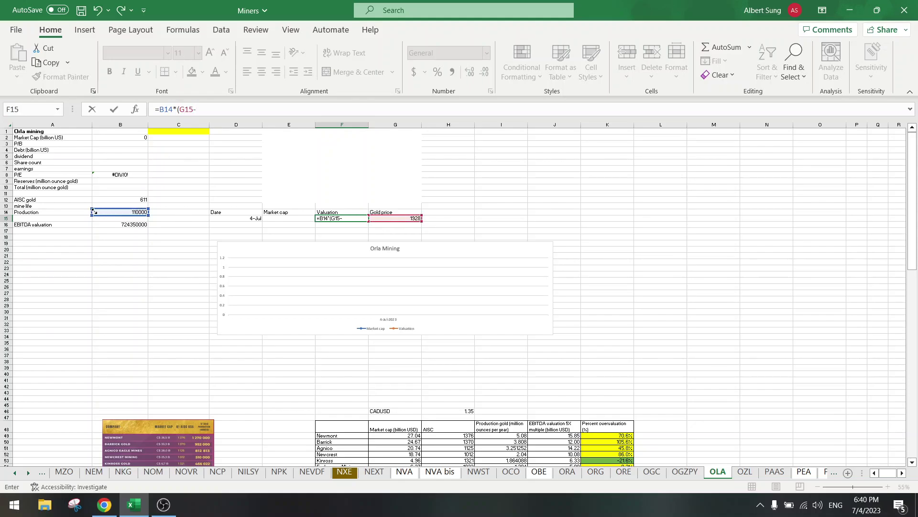
{"action": "left_click", "coordinate": [121, 199]}
{"action": "type", "text": ")*5"}
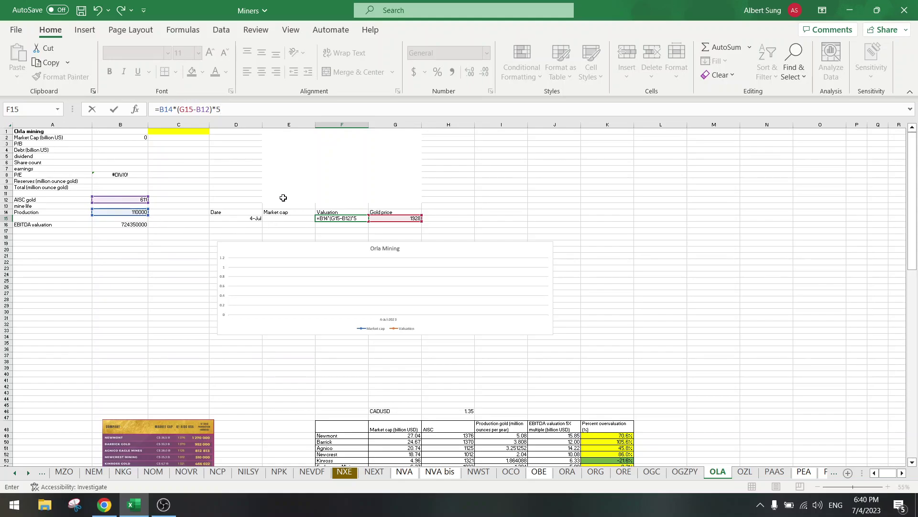
{"action": "type", "text": "/1000000000"}
{"action": "key", "text": "Return"}
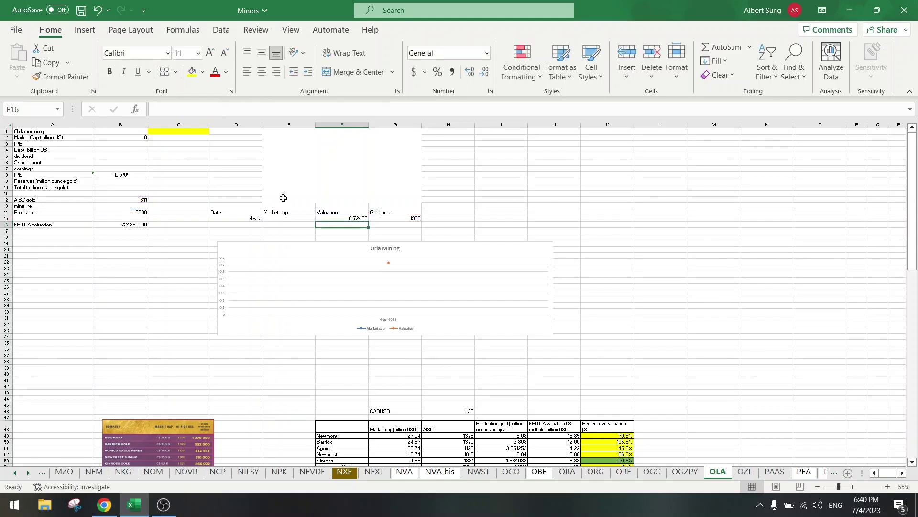
Step: Correct the divisor to 1000000 so the valuation shows 724.35
{"action": "key", "text": "Up"}
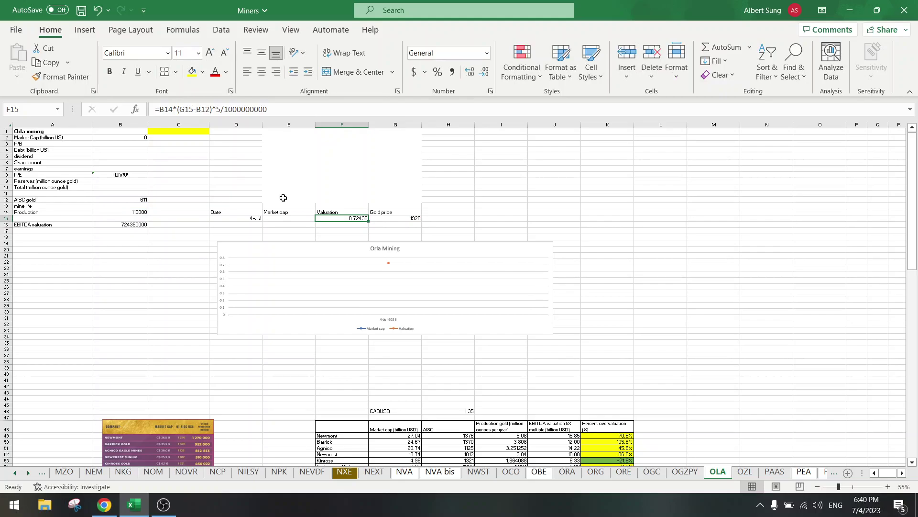
{"action": "left_click", "coordinate": [293, 105]}
{"action": "key", "text": "BackSpace"}
{"action": "key", "text": "Return"}
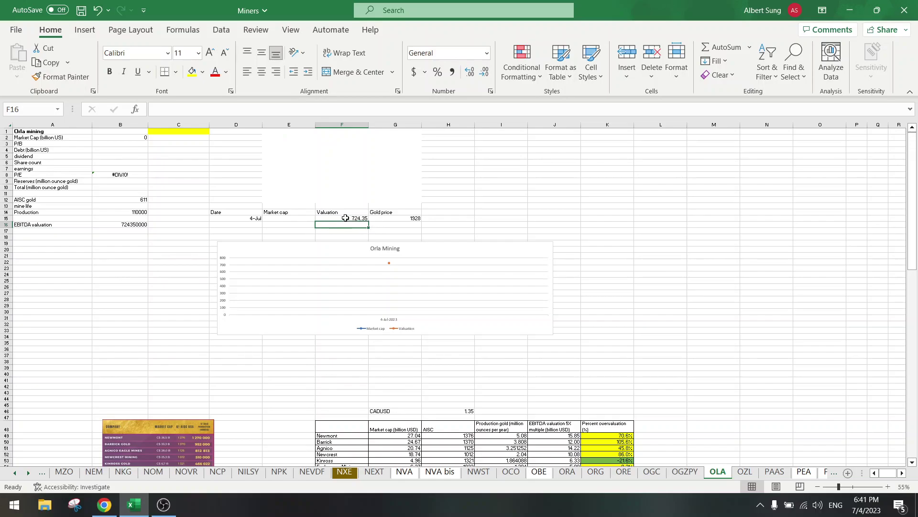
{"action": "left_click", "coordinate": [345, 218]}
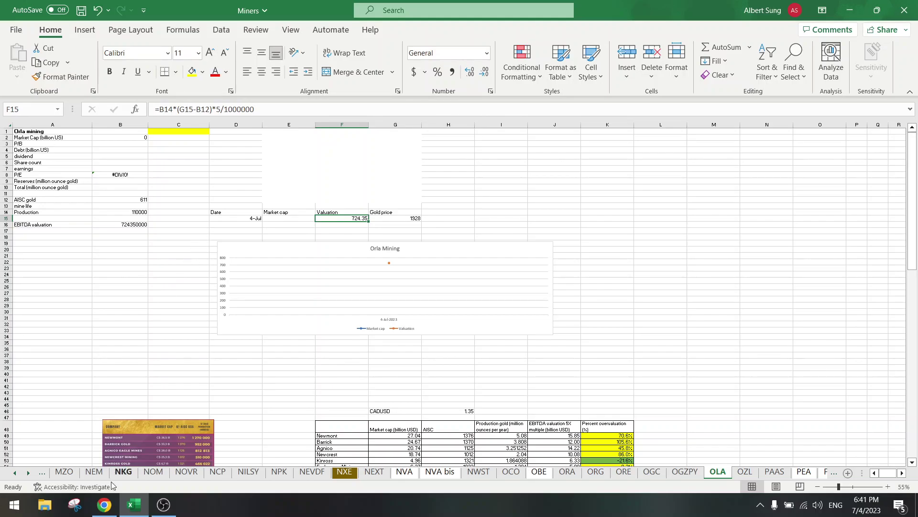
Step: In Chrome, glance at the Yahoo Finance and Presentations tabs, then return to the presentation PDF
{"action": "left_click", "coordinate": [105, 504]}
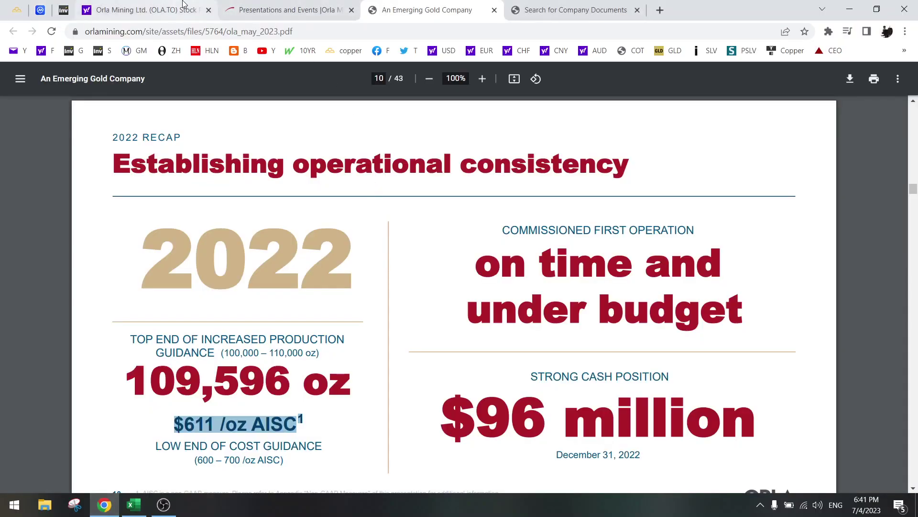
{"action": "left_click", "coordinate": [143, 10]}
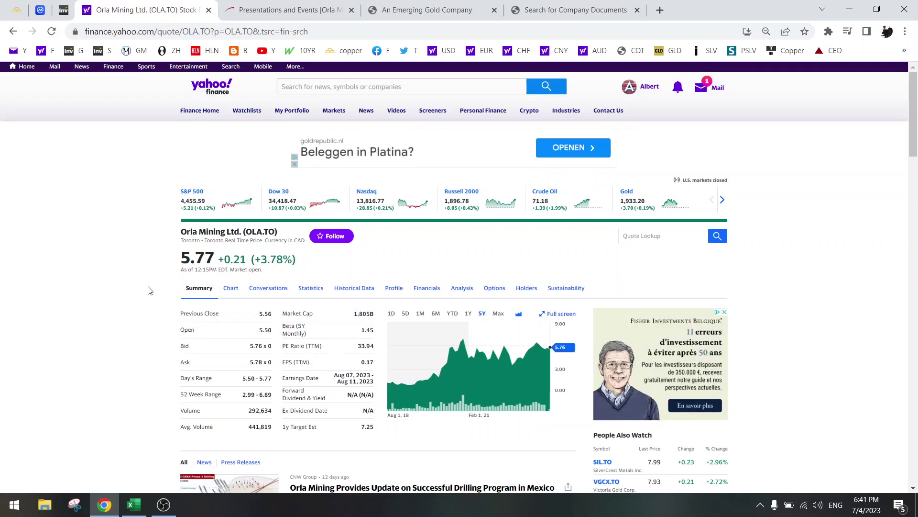
{"action": "left_click", "coordinate": [287, 10]}
{"action": "left_click", "coordinate": [416, 9]}
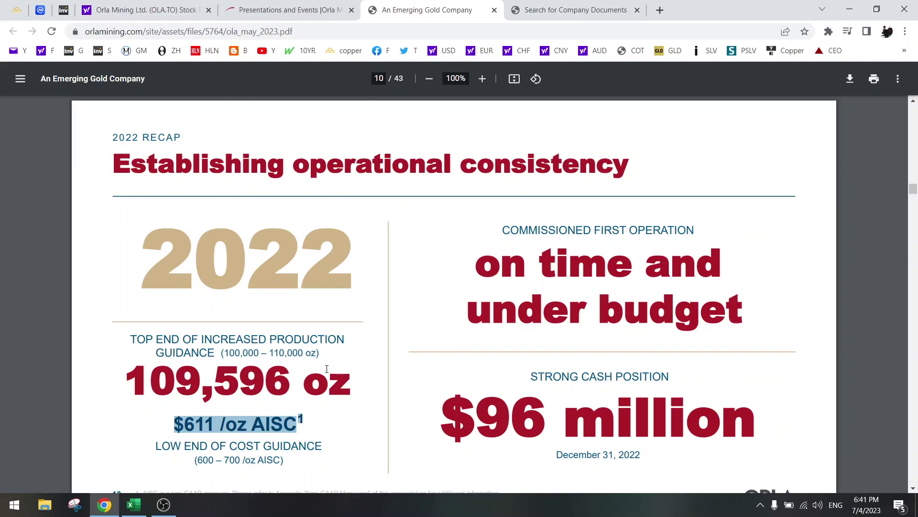
Step: Scroll to page 11's 2023 guidance: 100-110 koz at $750-$850/oz AISC
{"action": "scroll", "coordinate": [326, 369], "scroll_direction": "down", "scroll_amount": 3}
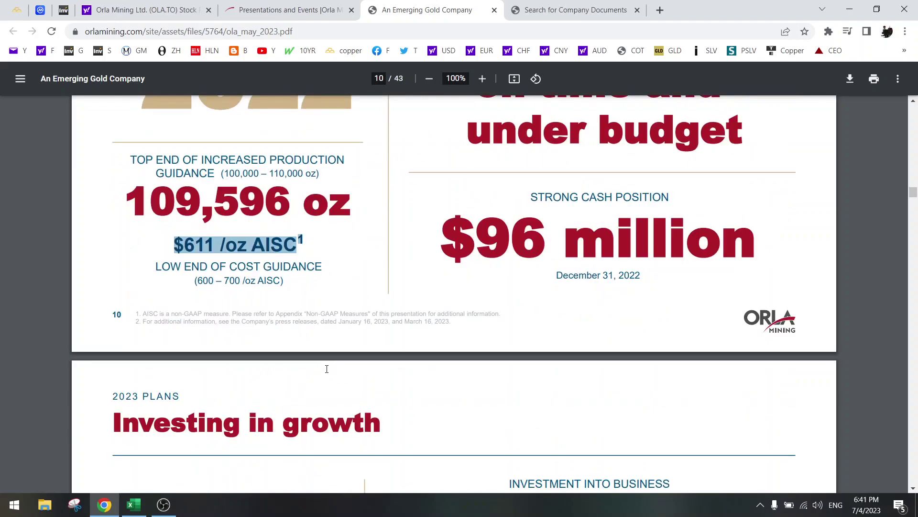
{"action": "scroll", "coordinate": [327, 369], "scroll_direction": "up", "scroll_amount": 1}
{"action": "scroll", "coordinate": [327, 369], "scroll_direction": "down", "scroll_amount": 7}
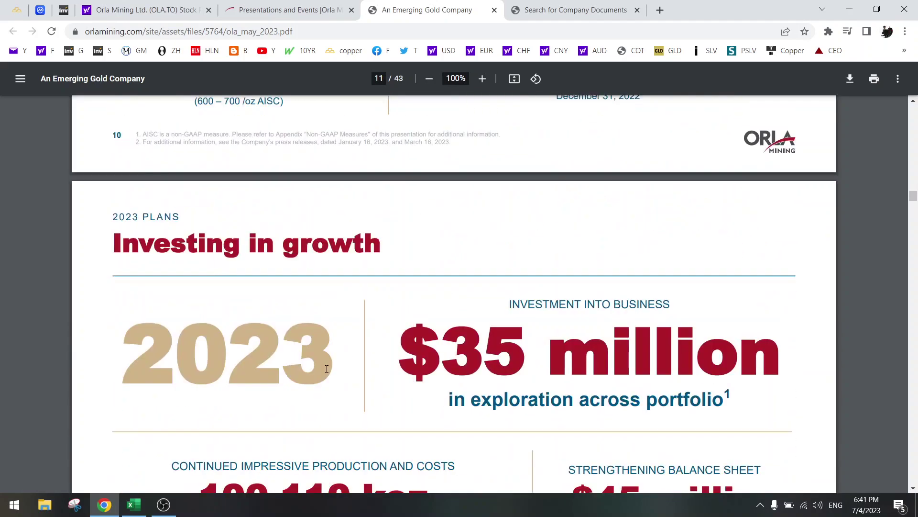
{"action": "scroll", "coordinate": [326, 368], "scroll_direction": "up", "scroll_amount": 3}
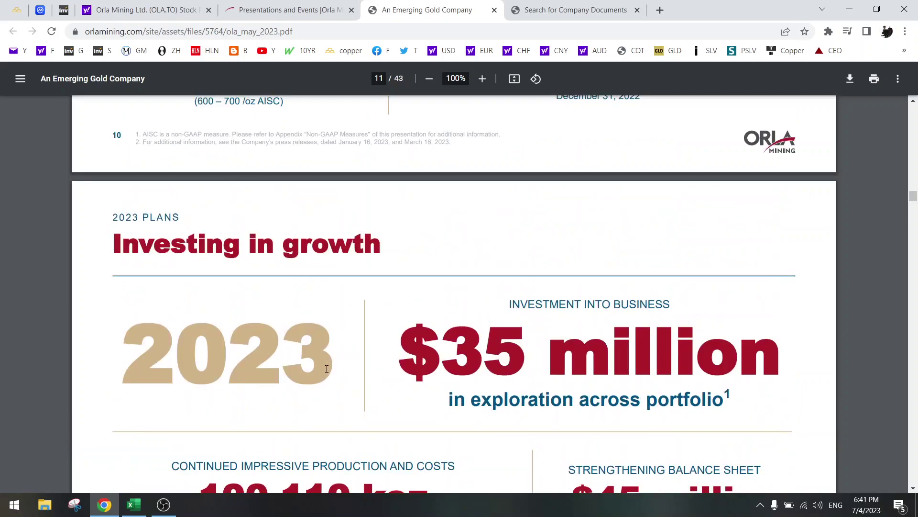
{"action": "scroll", "coordinate": [327, 369], "scroll_direction": "down", "scroll_amount": 3}
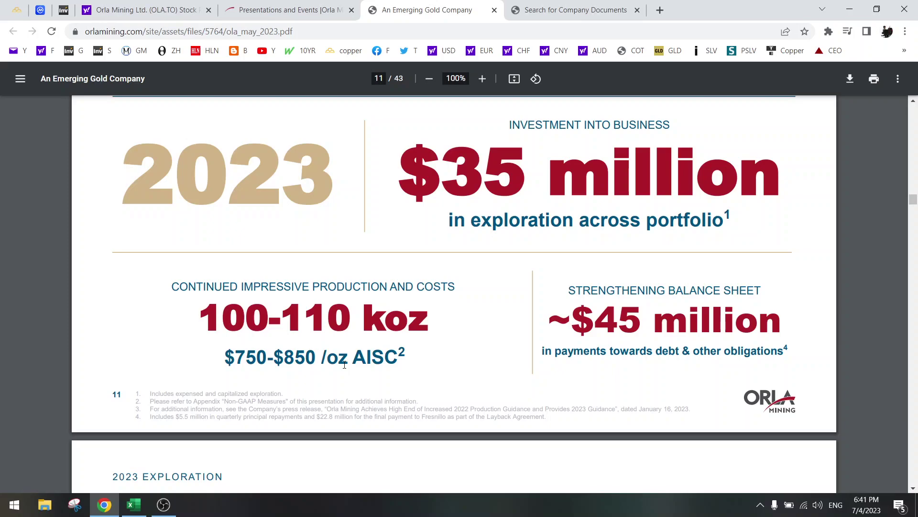
{"action": "scroll", "coordinate": [345, 364], "scroll_direction": "up", "scroll_amount": 3}
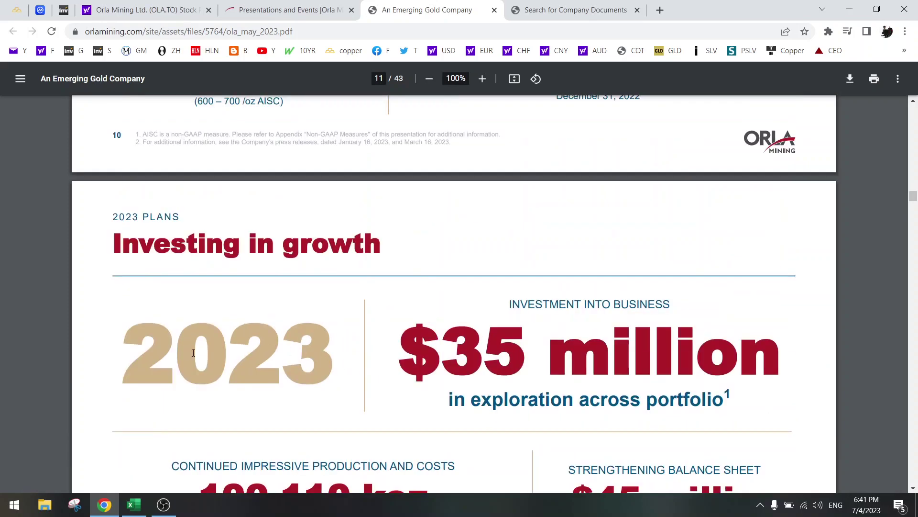
{"action": "scroll", "coordinate": [312, 336], "scroll_direction": "down", "scroll_amount": 3}
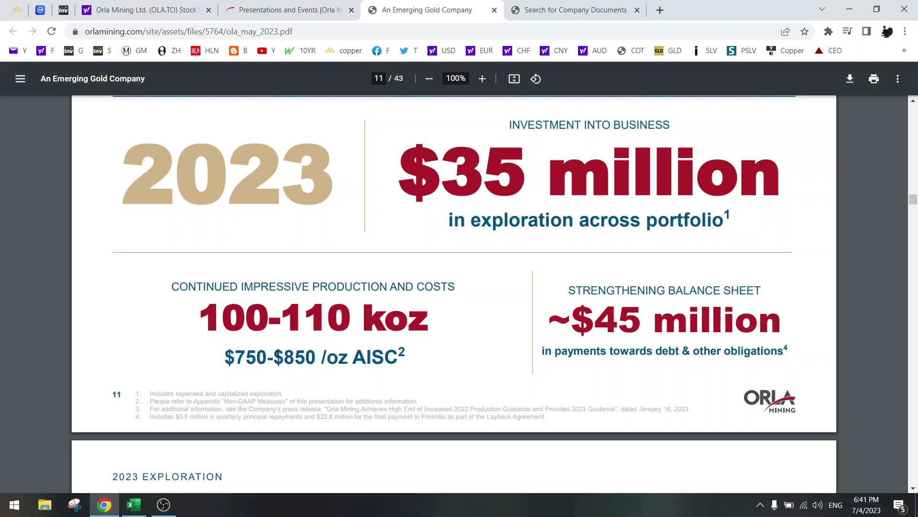
{"action": "scroll", "coordinate": [277, 353], "scroll_direction": "up", "scroll_amount": 3}
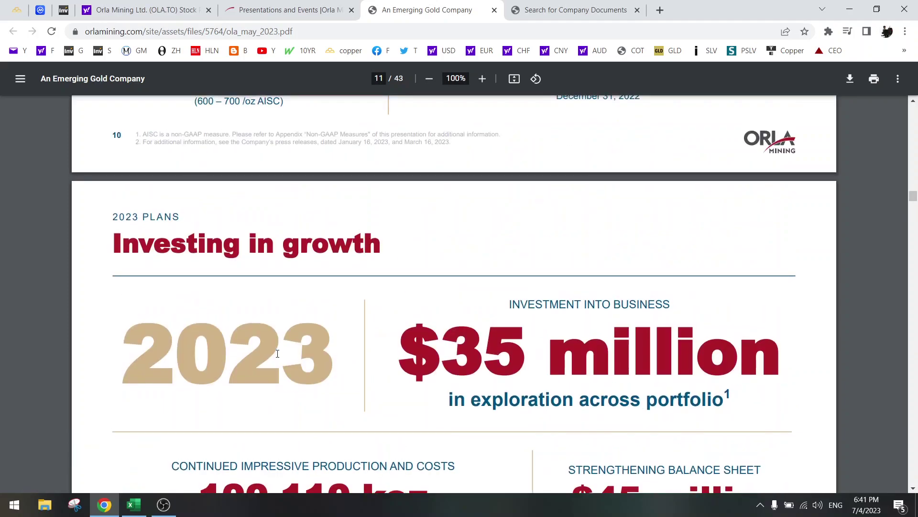
{"action": "scroll", "coordinate": [278, 353], "scroll_direction": "down", "scroll_amount": 3}
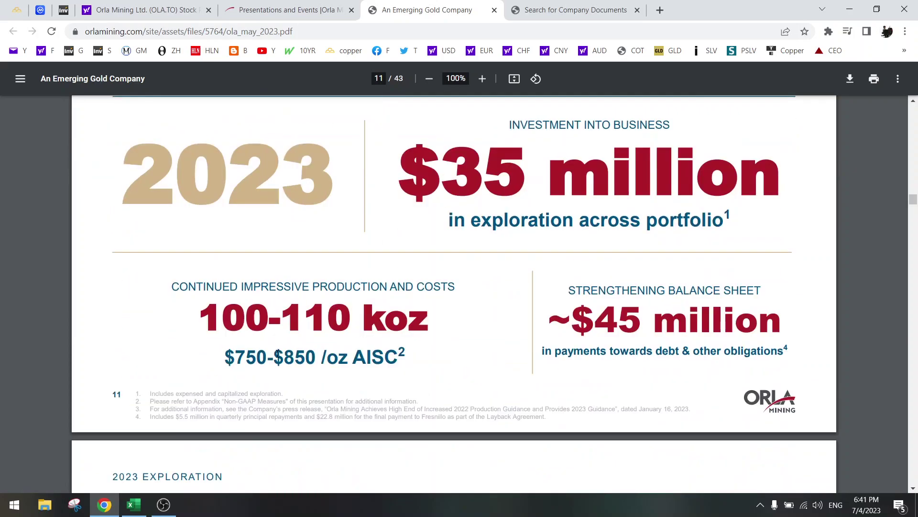
Step: Add a 'was 611' note in C12, raise AISC gold in B12 to 800, and save
{"action": "left_click", "coordinate": [134, 504]}
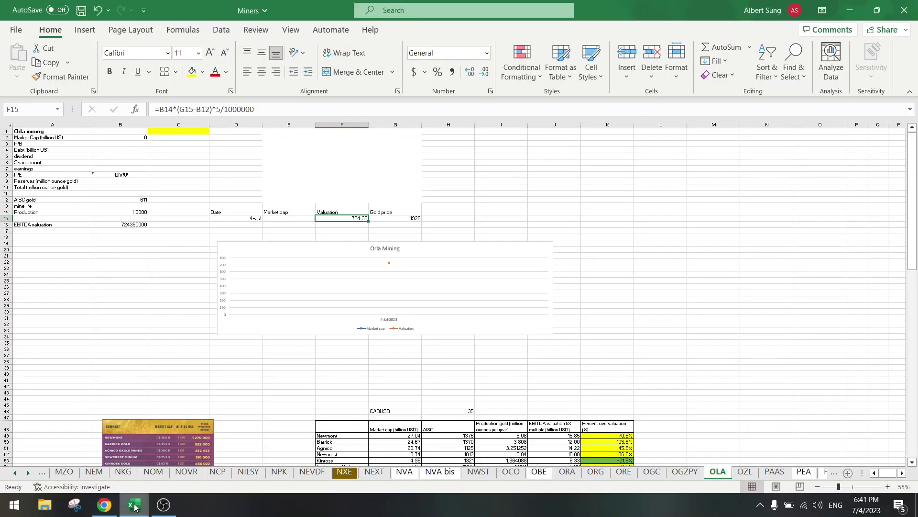
{"action": "left_click", "coordinate": [129, 198]}
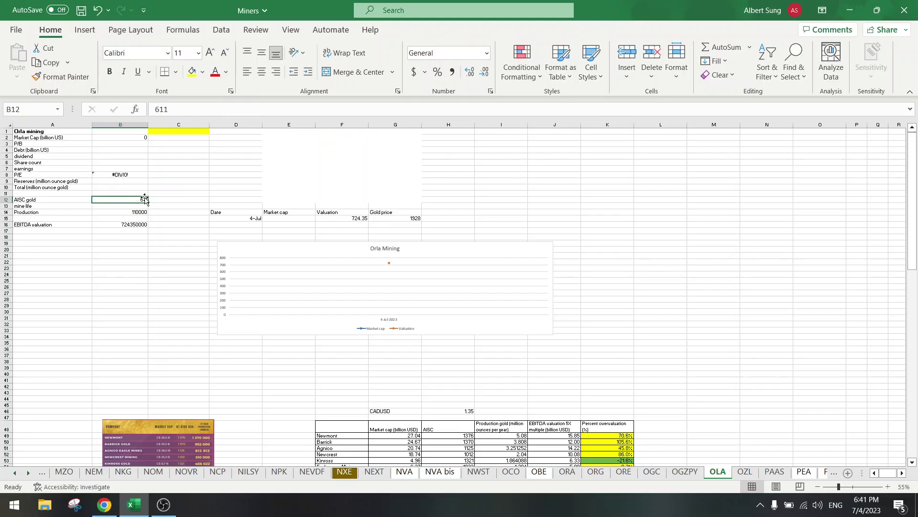
{"action": "left_click", "coordinate": [172, 198]}
{"action": "type", "text": "was 611"}
{"action": "key", "text": "Left"}
{"action": "type", "text": "800"}
{"action": "key", "text": "Return"}
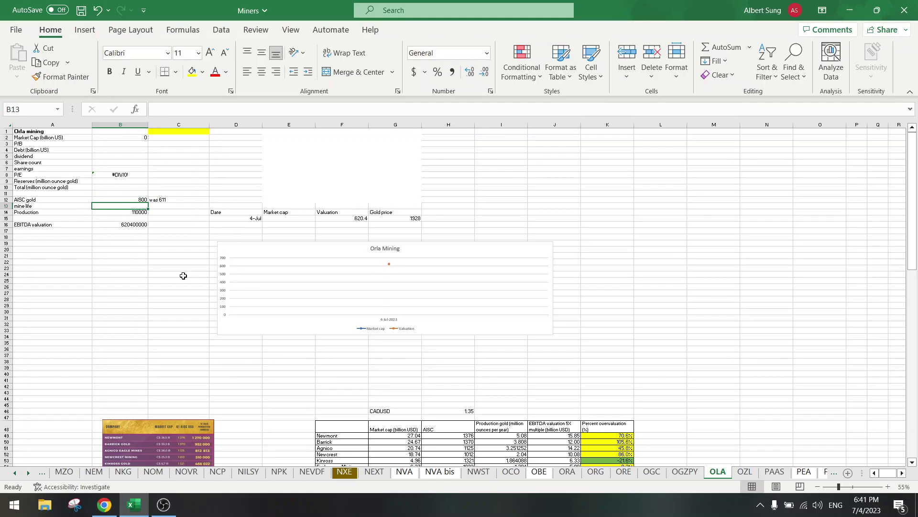
{"action": "left_click", "coordinate": [145, 275]}
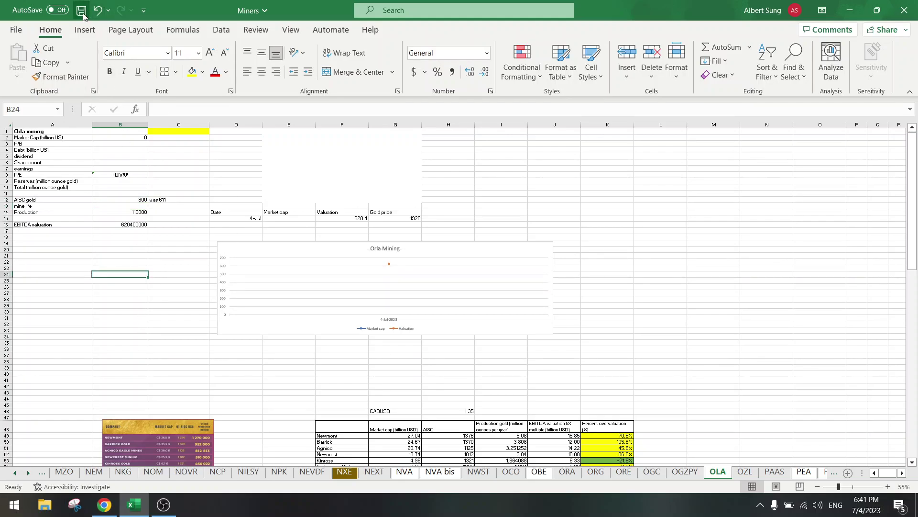
{"action": "left_click", "coordinate": [81, 10]}
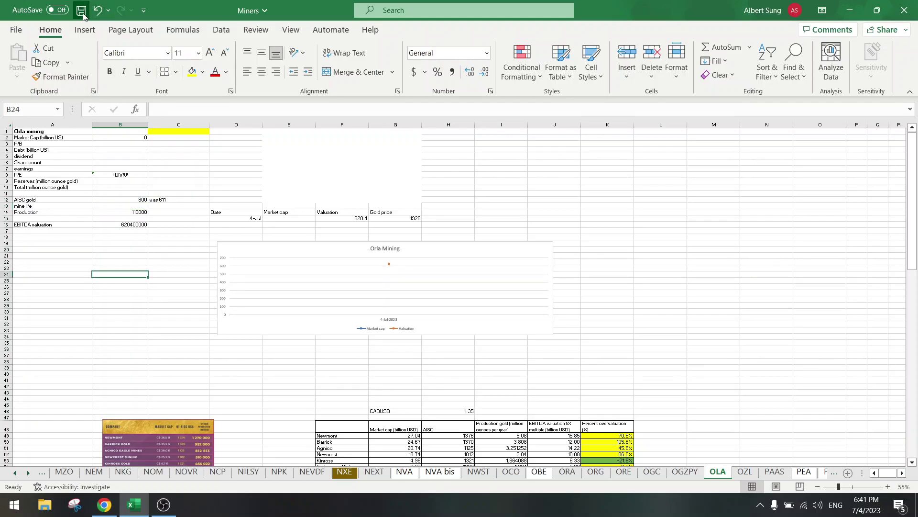
Step: Highlight the 100-110 koz production guidance in the presentation, then clear the highlight
{"action": "left_click", "coordinate": [104, 504]}
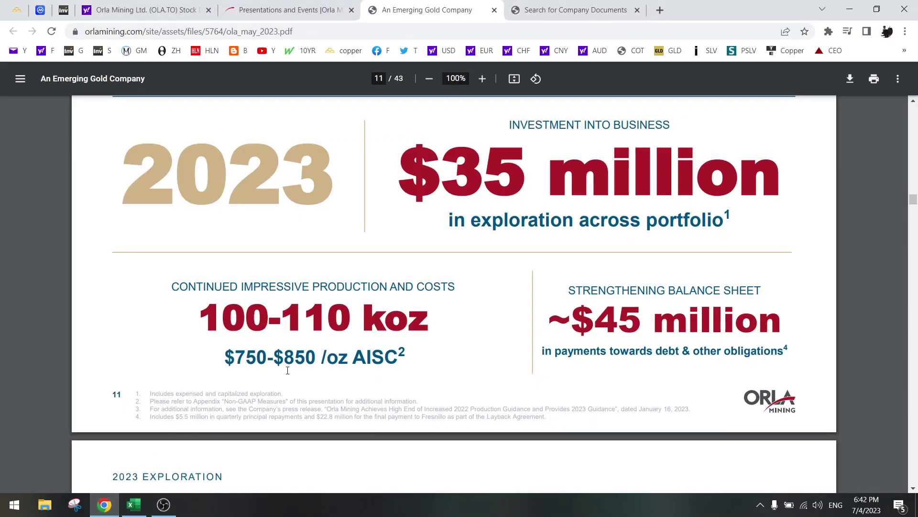
{"action": "left_click_drag", "start_coordinate": [245, 320], "coordinate": [319, 331]}
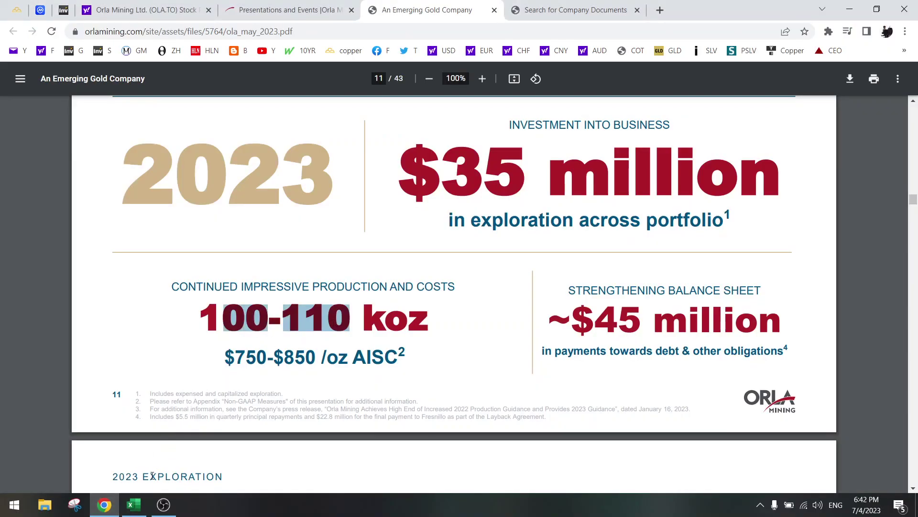
{"action": "left_click", "coordinate": [135, 510]}
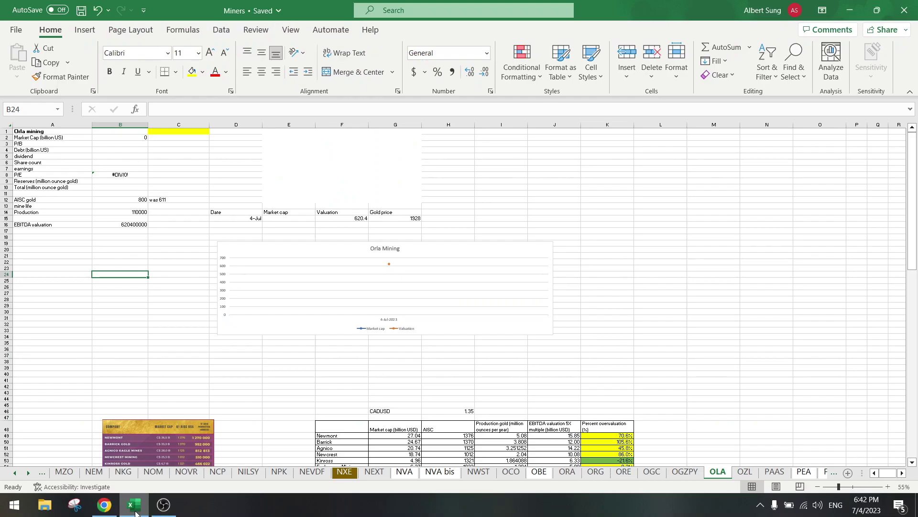
{"action": "left_click", "coordinate": [136, 513]}
{"action": "left_click", "coordinate": [431, 349]}
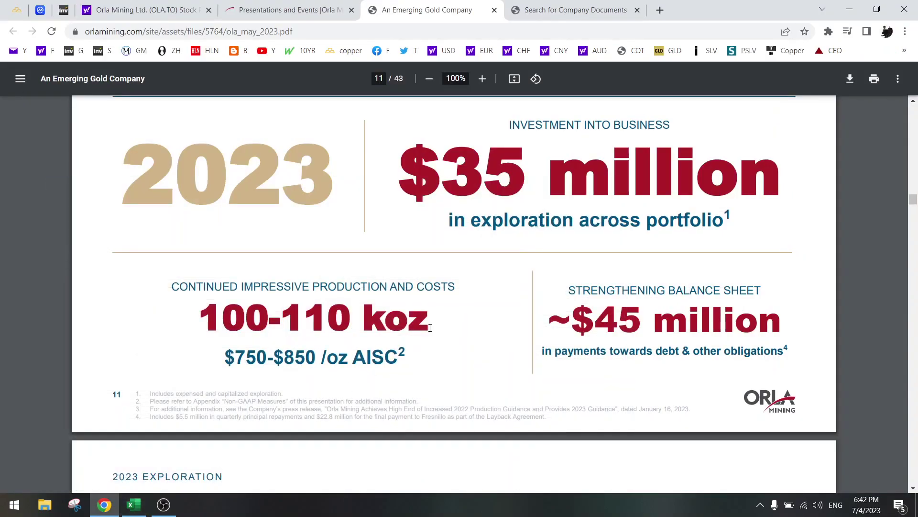
Step: Scroll past the $3 million Panama exploration budget to page 13's Camino Rojo ~10-year mine life slide
{"action": "scroll", "coordinate": [430, 328], "scroll_direction": "down", "scroll_amount": 7}
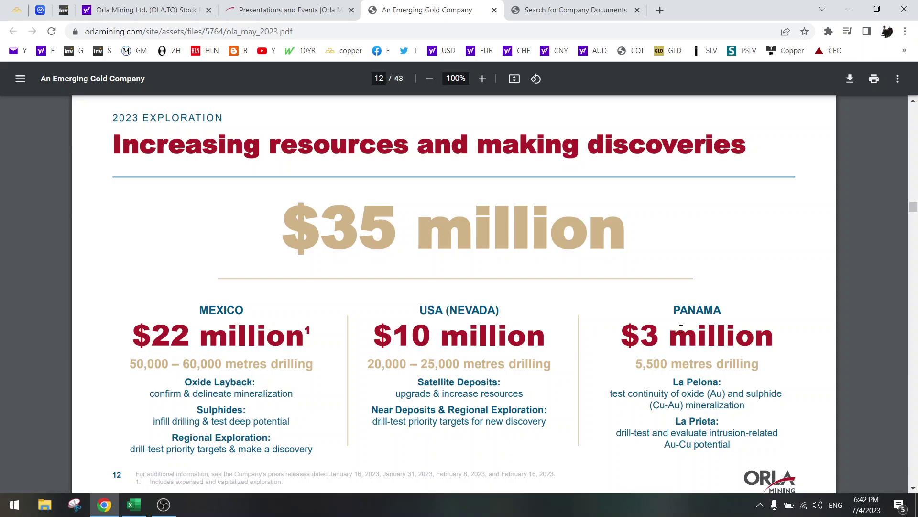
{"action": "left_click_drag", "start_coordinate": [681, 327], "coordinate": [753, 337]}
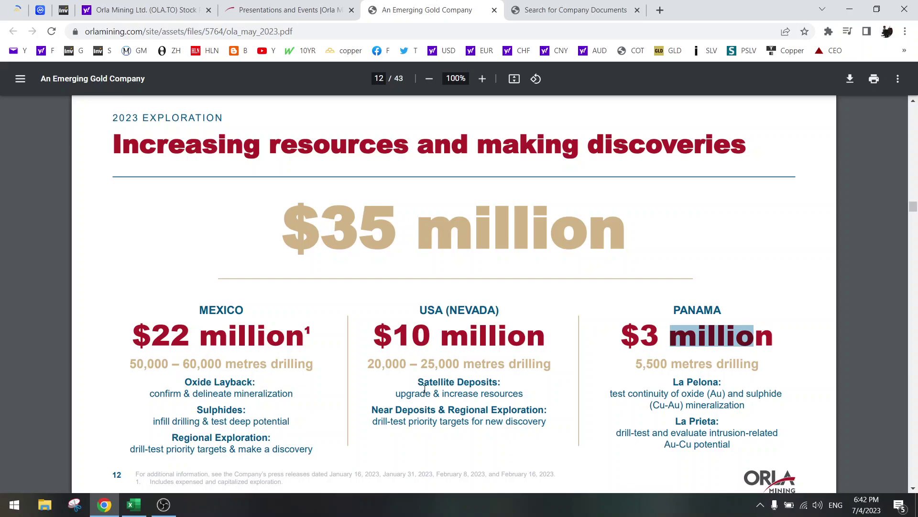
{"action": "scroll", "coordinate": [425, 389], "scroll_direction": "down", "scroll_amount": 9}
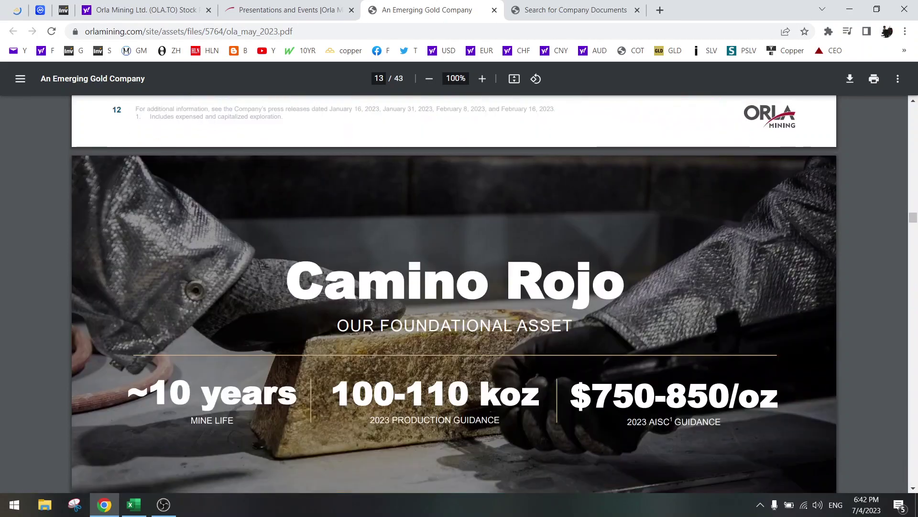
{"action": "scroll", "coordinate": [424, 387], "scroll_direction": "up", "scroll_amount": 4}
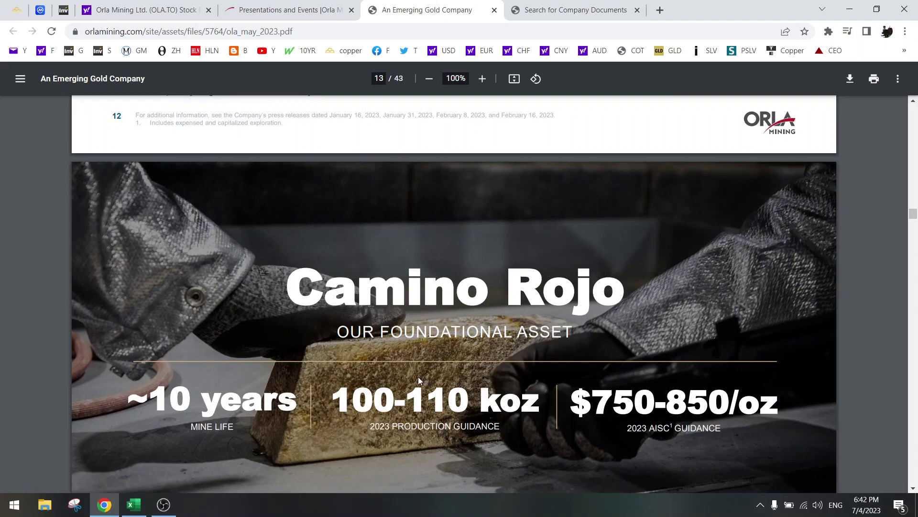
{"action": "left_click_drag", "start_coordinate": [381, 292], "coordinate": [571, 295]}
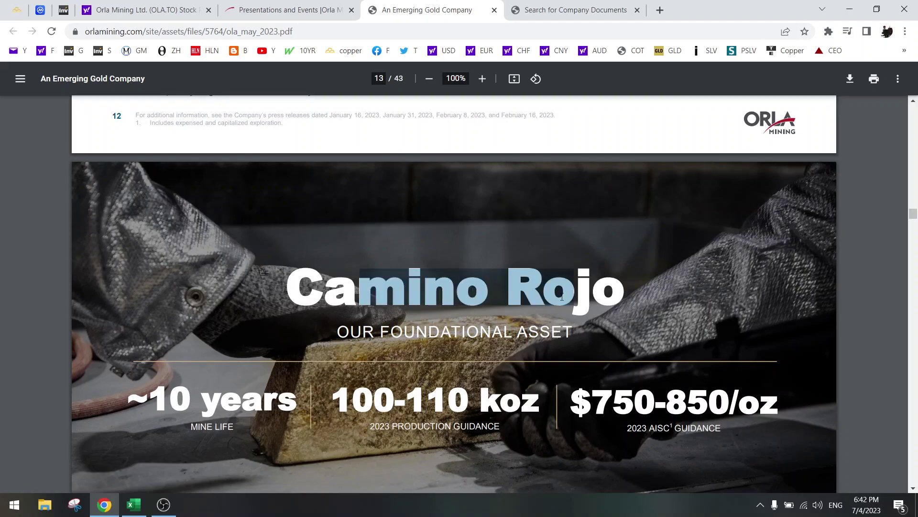
{"action": "scroll", "coordinate": [420, 347], "scroll_direction": "down", "scroll_amount": 4}
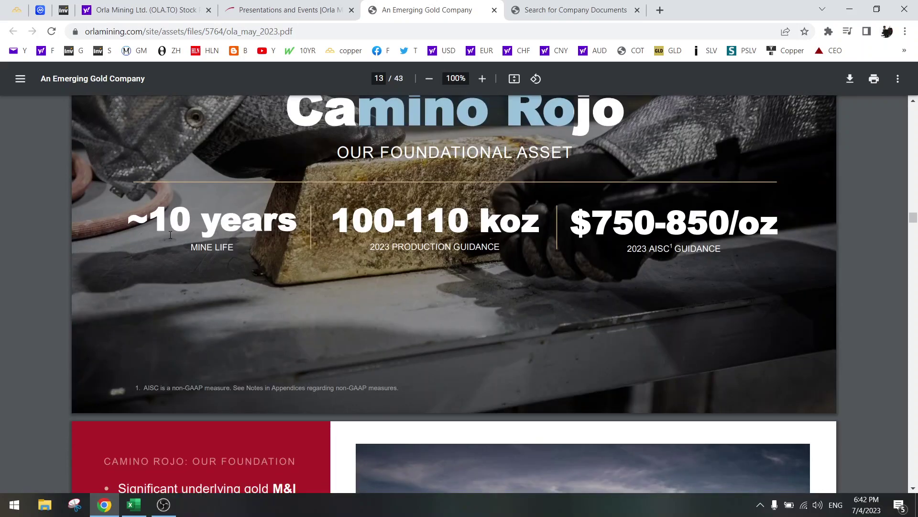
Step: Set the mine life in B13 to 10
{"action": "left_click", "coordinate": [134, 505]}
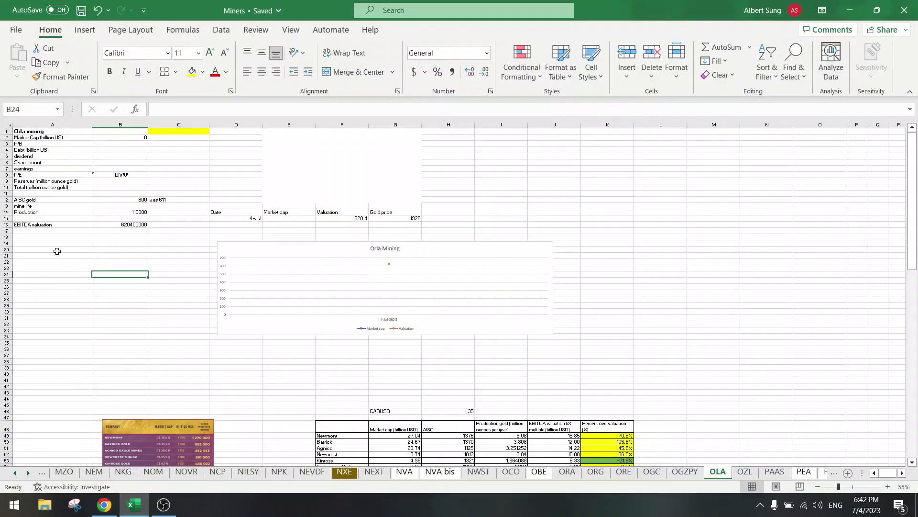
{"action": "left_click", "coordinate": [43, 230]}
{"action": "key", "text": "Up"}
{"action": "key", "text": "Up"}
{"action": "key", "text": "Up"}
{"action": "key", "text": "Up"}
{"action": "key", "text": "Right"}
{"action": "type", "text": "10"}
{"action": "key", "text": "Return"}
Step: Check the presentation's reserves figures and set total reserves in B10 to 10
{"action": "left_click", "coordinate": [104, 505]}
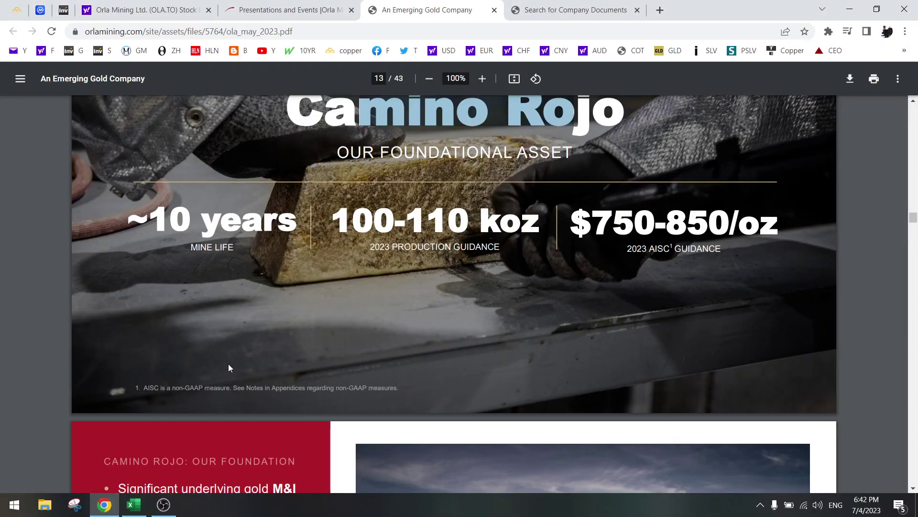
{"action": "scroll", "coordinate": [228, 367], "scroll_direction": "down", "scroll_amount": 8}
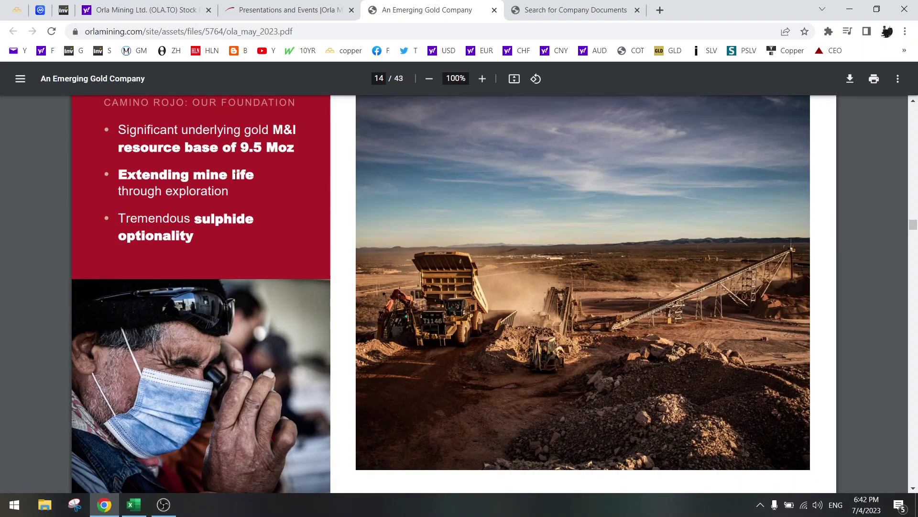
{"action": "left_click", "coordinate": [134, 503]}
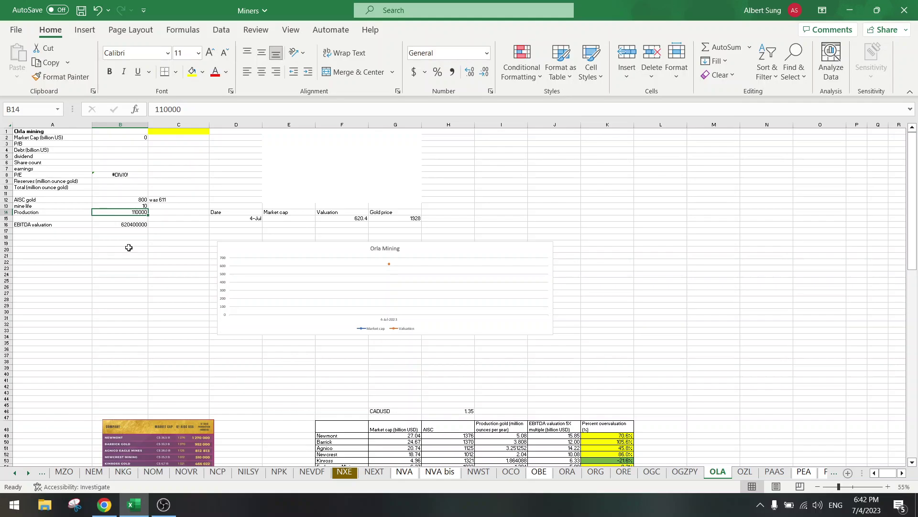
{"action": "left_click", "coordinate": [104, 504]}
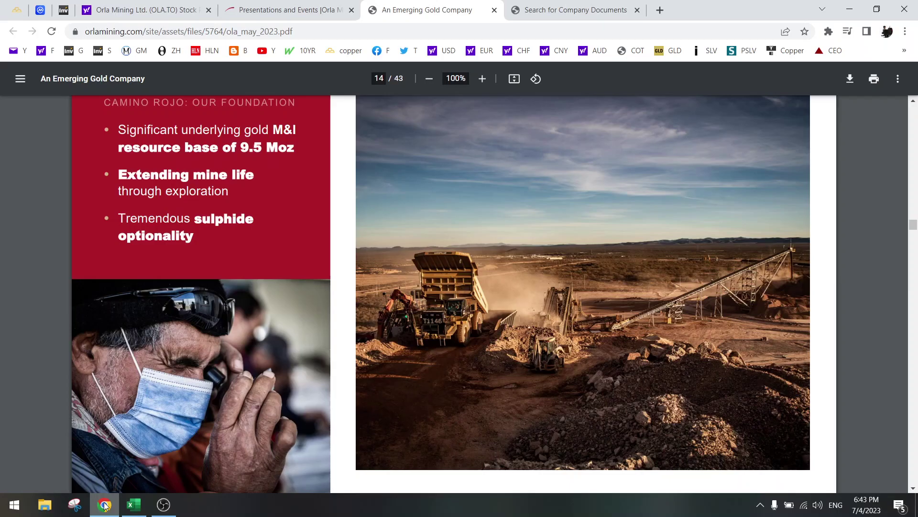
{"action": "left_click", "coordinate": [104, 505]}
{"action": "left_click", "coordinate": [64, 238]}
{"action": "key", "text": "Up"}
{"action": "key", "text": "Up"}
{"action": "key", "text": "Up"}
{"action": "key", "text": "Up"}
{"action": "key", "text": "Up"}
{"action": "key", "text": "Up"}
{"action": "key", "text": "Up"}
{"action": "key", "text": "Up"}
{"action": "key", "text": "Right"}
{"action": "type", "text": "10"}
{"action": "key", "text": "Return"}
Step: Clear the Reserves label from A9 and save the workbook
{"action": "left_click", "coordinate": [78, 261]}
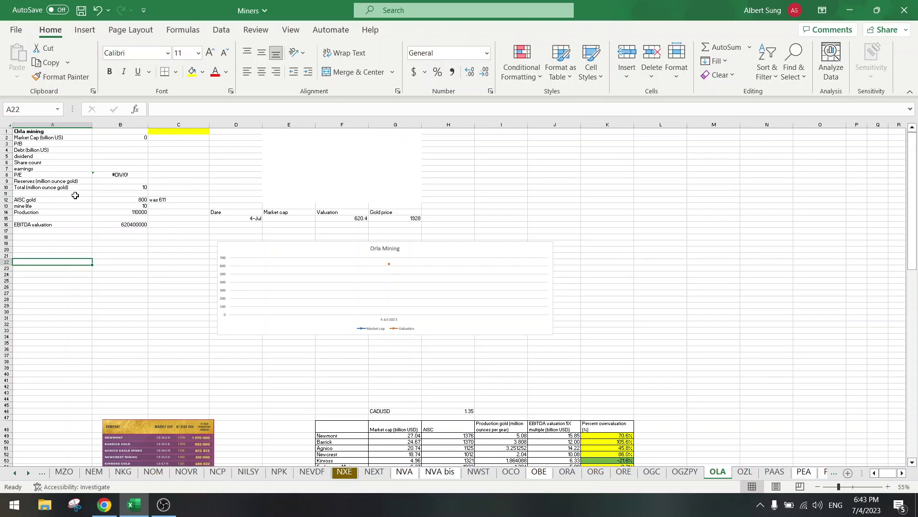
{"action": "left_click", "coordinate": [73, 180]}
{"action": "key", "text": "Delete"}
{"action": "left_click", "coordinate": [114, 324]}
{"action": "left_click", "coordinate": [80, 13]}
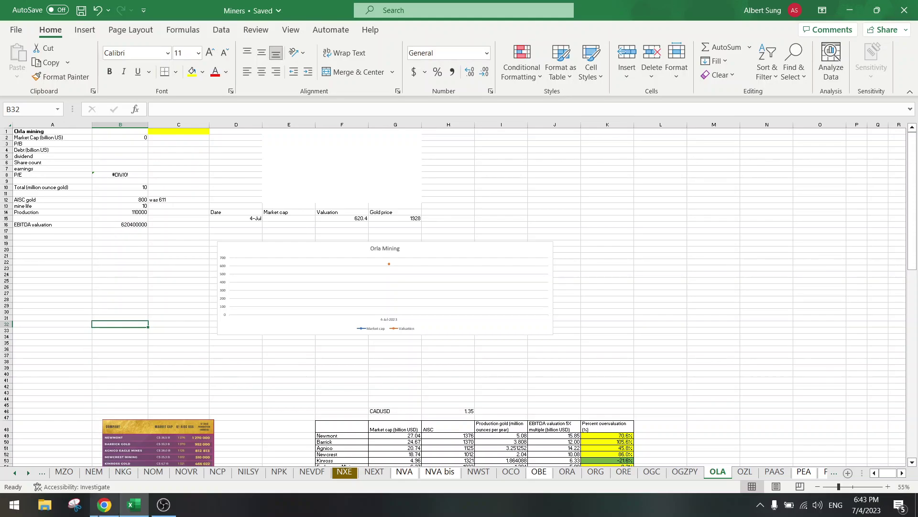
Step: Scroll to page 16 and snip the 10YR annual gold production bar chart with Snipping Tool
{"action": "left_click", "coordinate": [103, 504]}
{"action": "scroll", "coordinate": [498, 285], "scroll_direction": "down", "scroll_amount": 4}
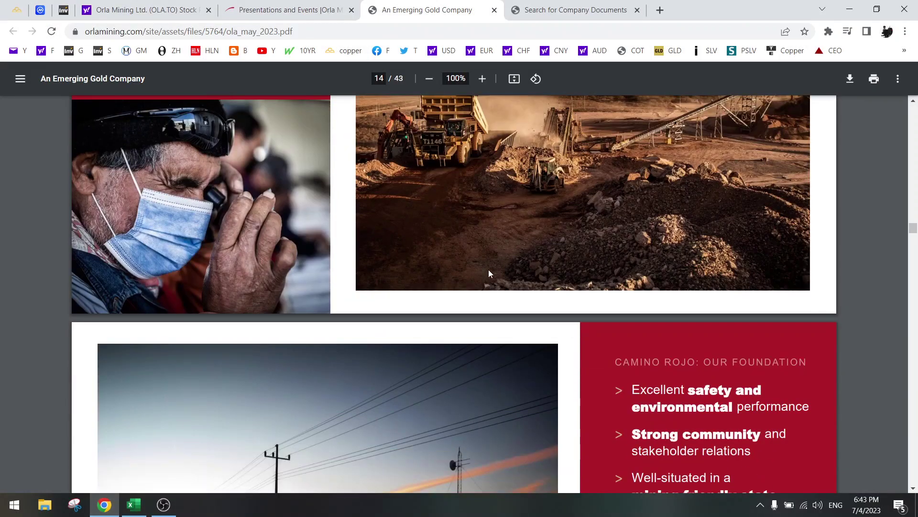
{"action": "scroll", "coordinate": [483, 283], "scroll_direction": "down", "scroll_amount": 12}
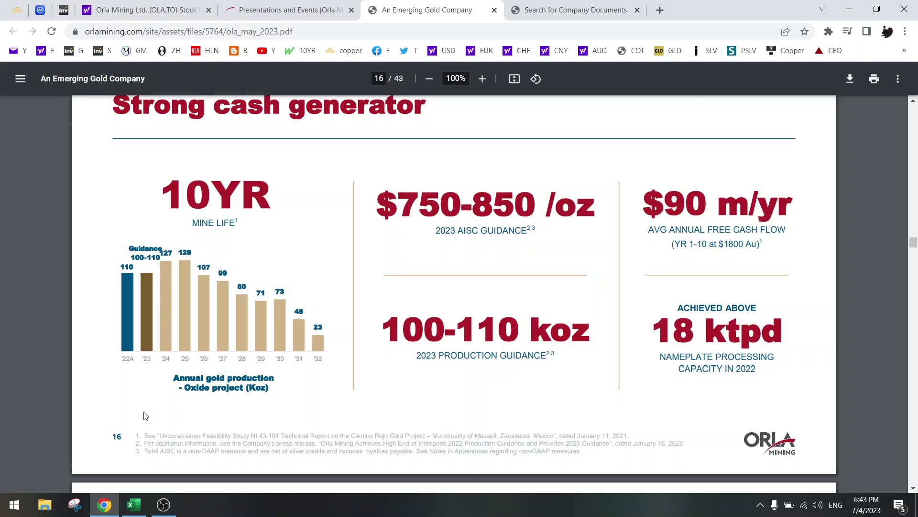
{"action": "left_click", "coordinate": [75, 505]}
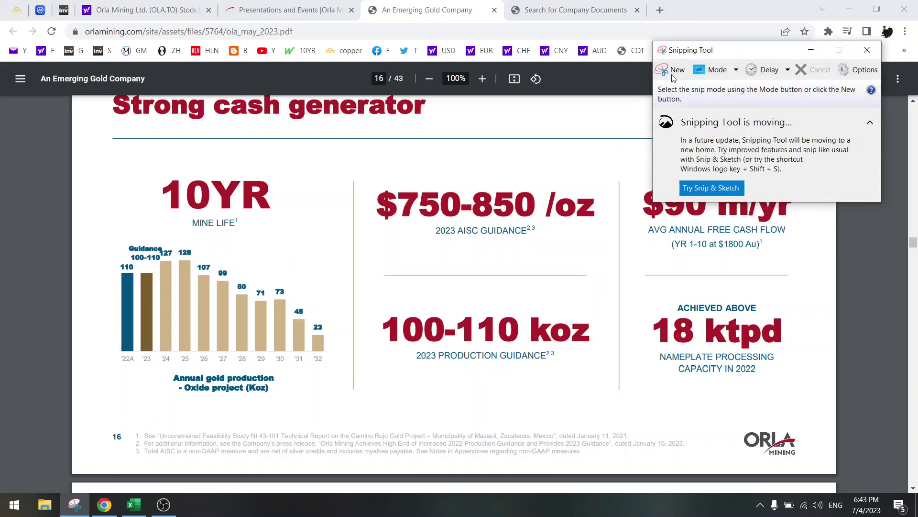
{"action": "left_click", "coordinate": [674, 72]}
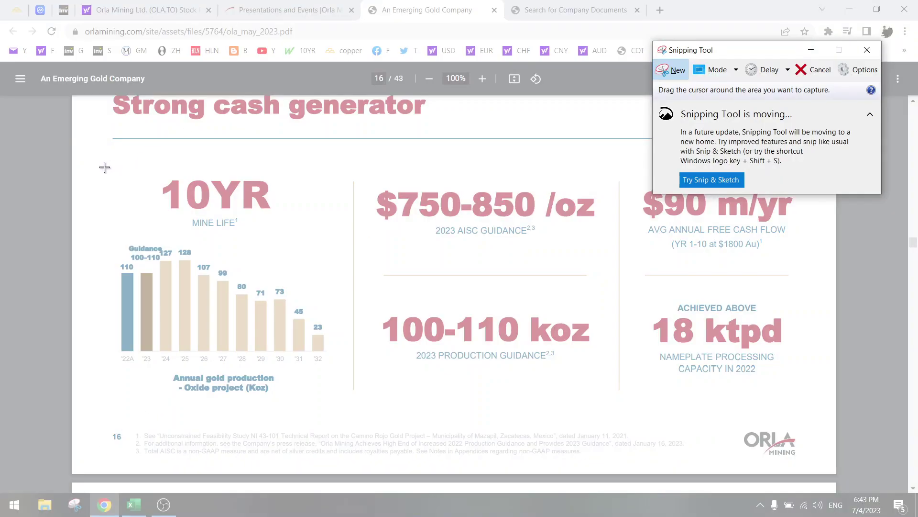
{"action": "left_click_drag", "start_coordinate": [104, 167], "coordinate": [341, 411]}
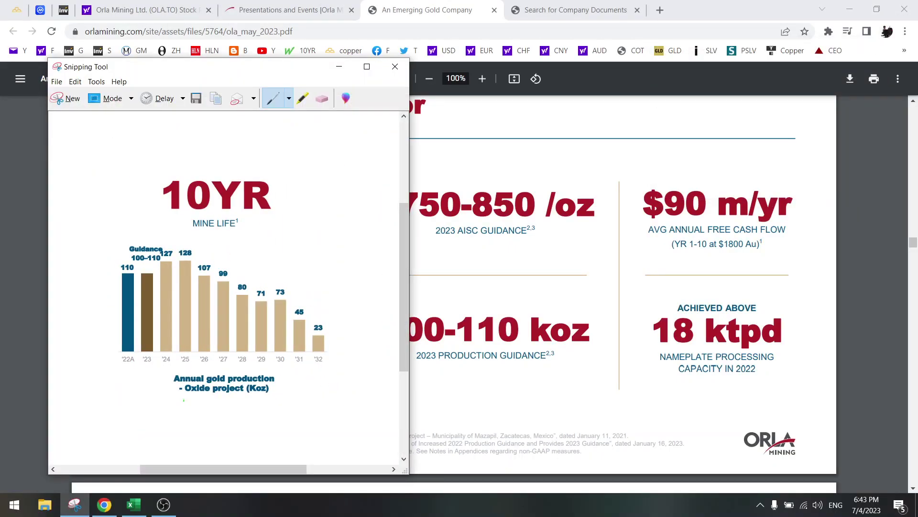
Step: Paste the captured 10YR production chart picture into the OLA sheet near J9
{"action": "left_click", "coordinate": [134, 505]}
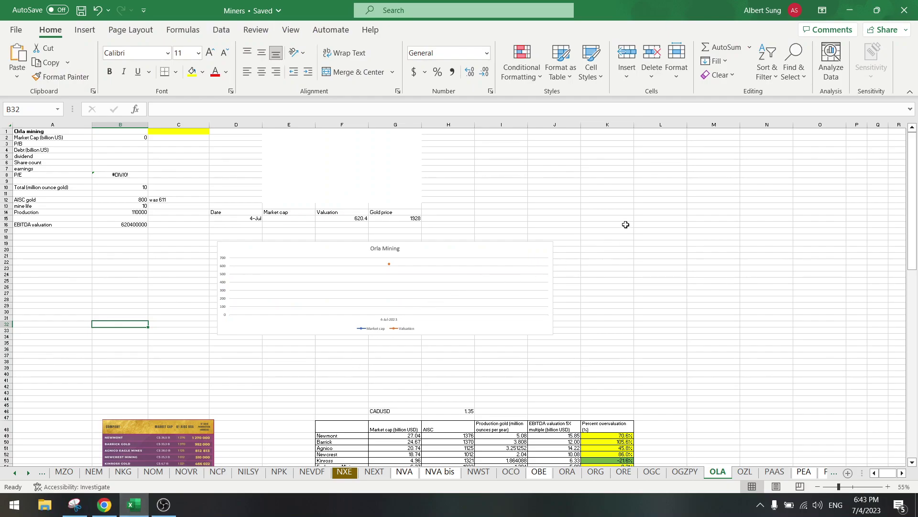
{"action": "left_click", "coordinate": [553, 180]}
{"action": "key", "text": "ctrl+v"}
{"action": "left_click_drag", "start_coordinate": [604, 238], "coordinate": [652, 231]}
Step: Narrow the Orla Mining chart, set the 10YR picture beside it, and save the workbook
{"action": "left_click", "coordinate": [529, 256]}
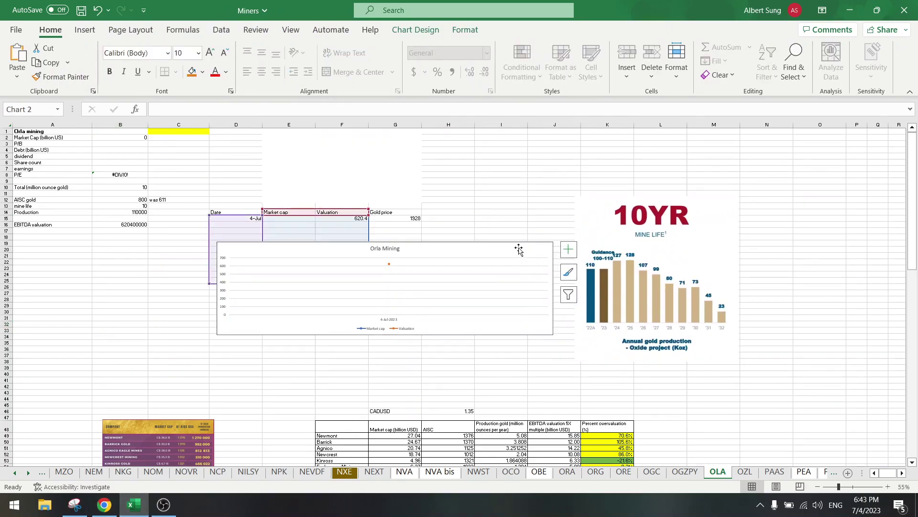
{"action": "left_click", "coordinate": [513, 229]}
{"action": "left_click", "coordinate": [499, 251]}
{"action": "left_click_drag", "start_coordinate": [553, 288], "coordinate": [406, 279]}
{"action": "left_click_drag", "start_coordinate": [656, 279], "coordinate": [515, 277]}
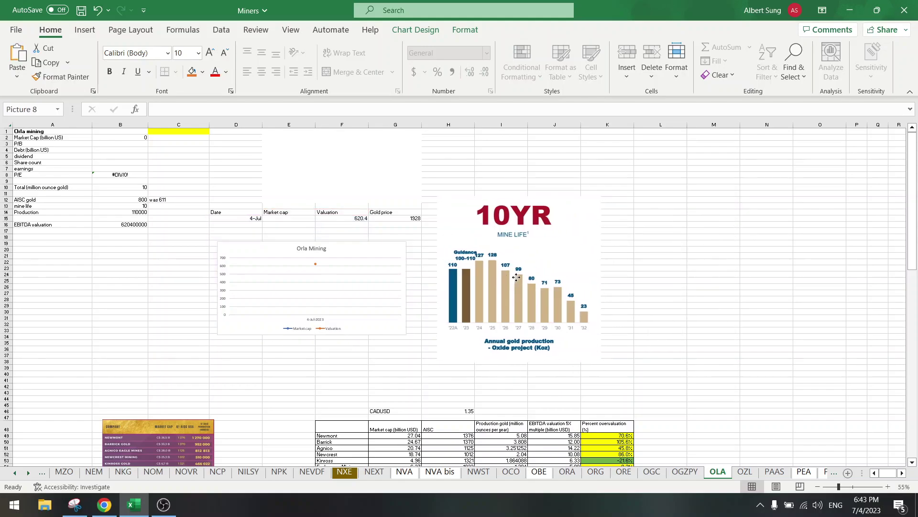
{"action": "left_click", "coordinate": [133, 298]}
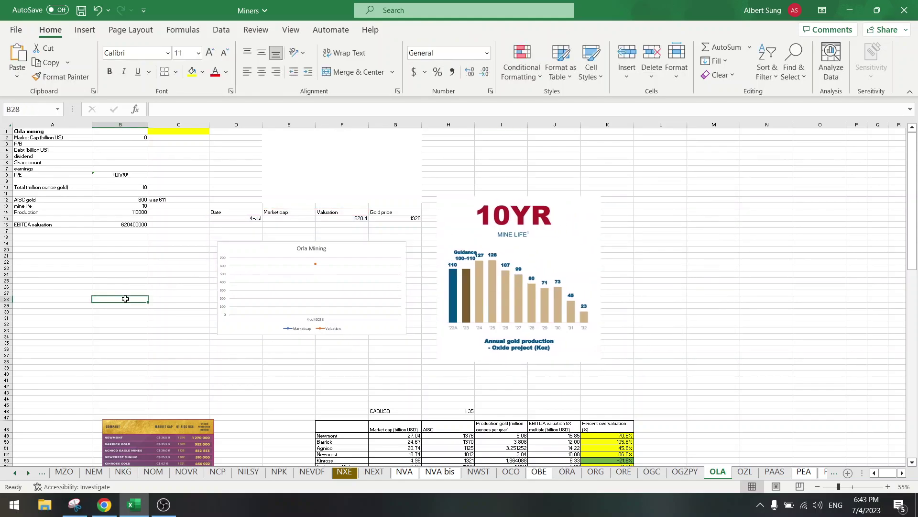
{"action": "left_click", "coordinate": [80, 10]}
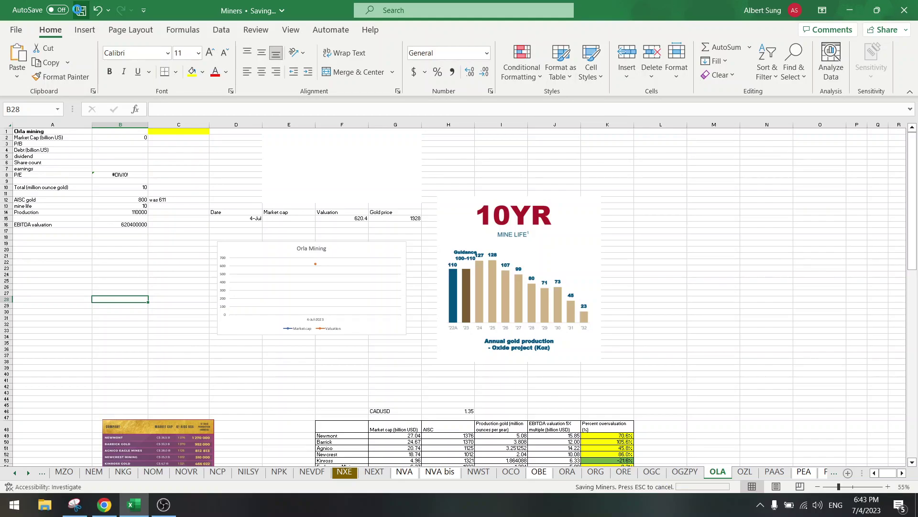
{"action": "left_click", "coordinate": [104, 505]}
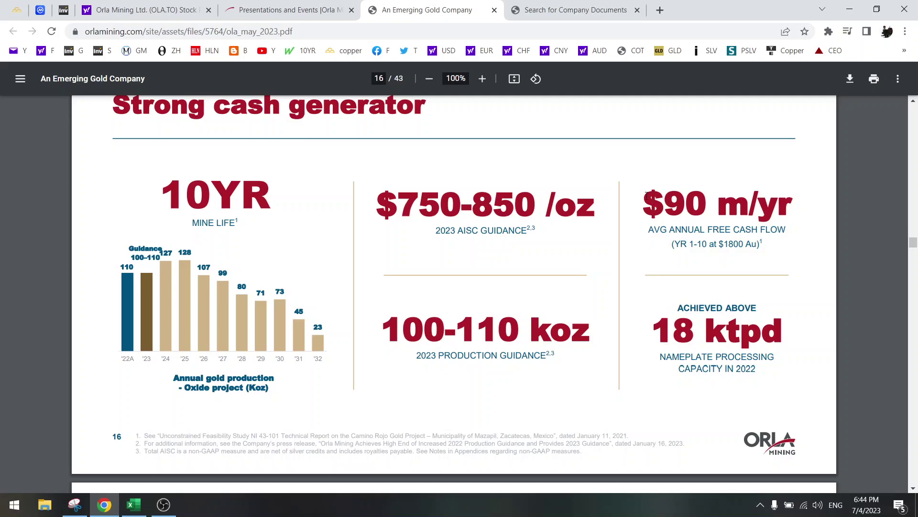
Step: Highlight the '$90 m/yr' average annual free cash flow figure on page 16
{"action": "left_click_drag", "start_coordinate": [648, 193], "coordinate": [715, 202]}
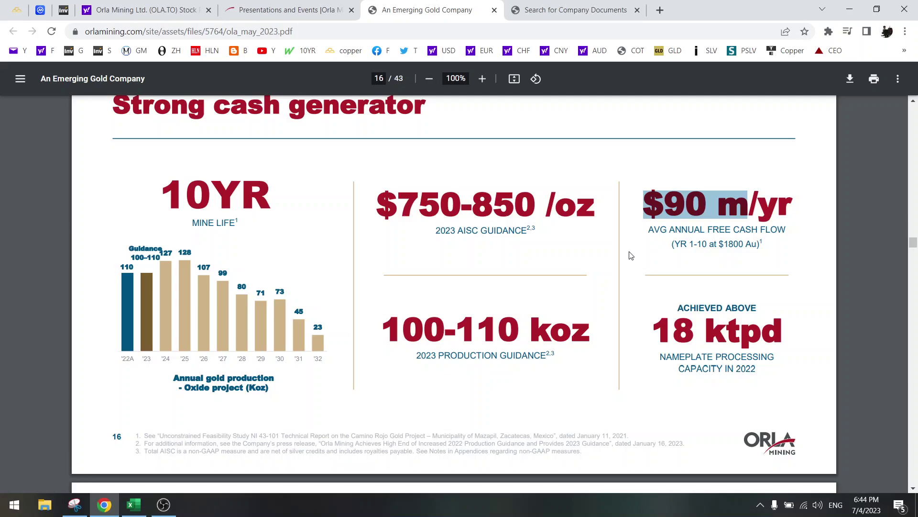
Step: Enter a second gold price of 1800 in G16 and copy the F15 valuation formula to F16
{"action": "left_click", "coordinate": [134, 505]}
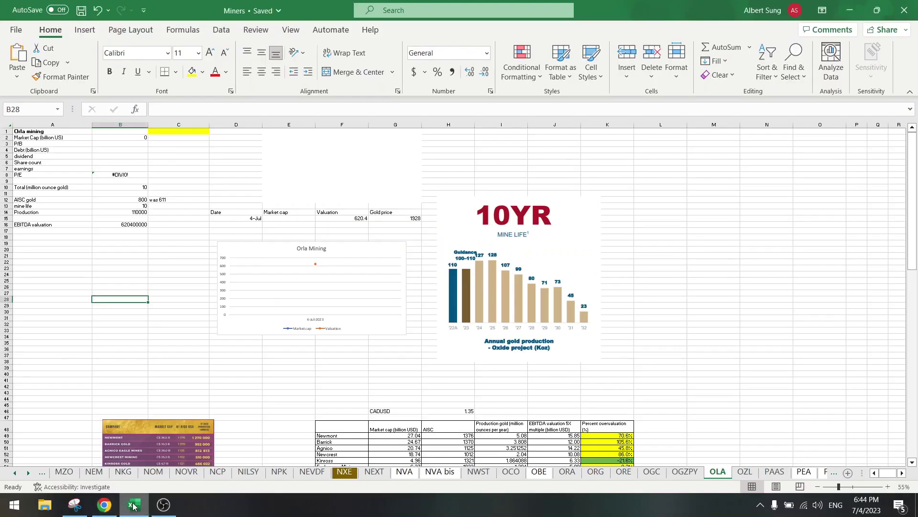
{"action": "left_click", "coordinate": [337, 218]}
{"action": "left_click", "coordinate": [104, 506]}
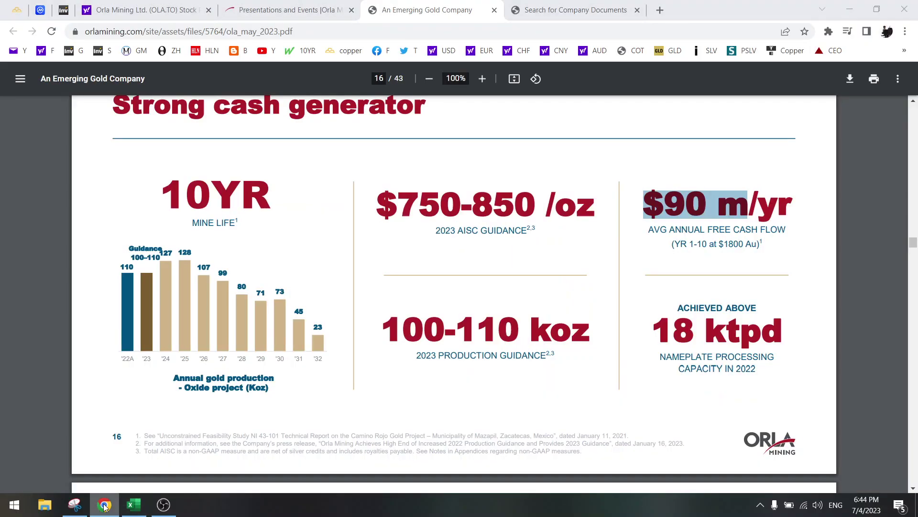
{"action": "left_click", "coordinate": [105, 506]}
{"action": "left_click", "coordinate": [401, 224]}
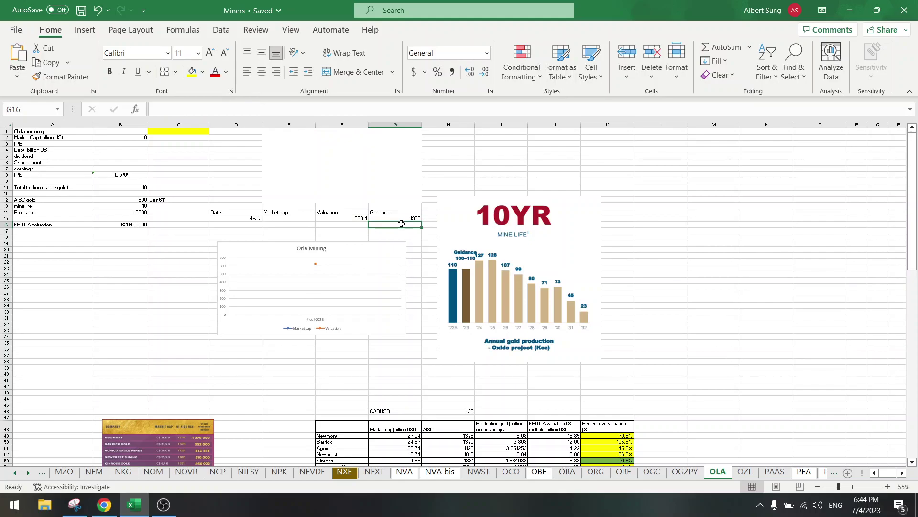
{"action": "type", "text": "1800"}
{"action": "key", "text": "Return"}
{"action": "key", "text": "Left"}
{"action": "key", "text": "Up"}
{"action": "key", "text": "Up"}
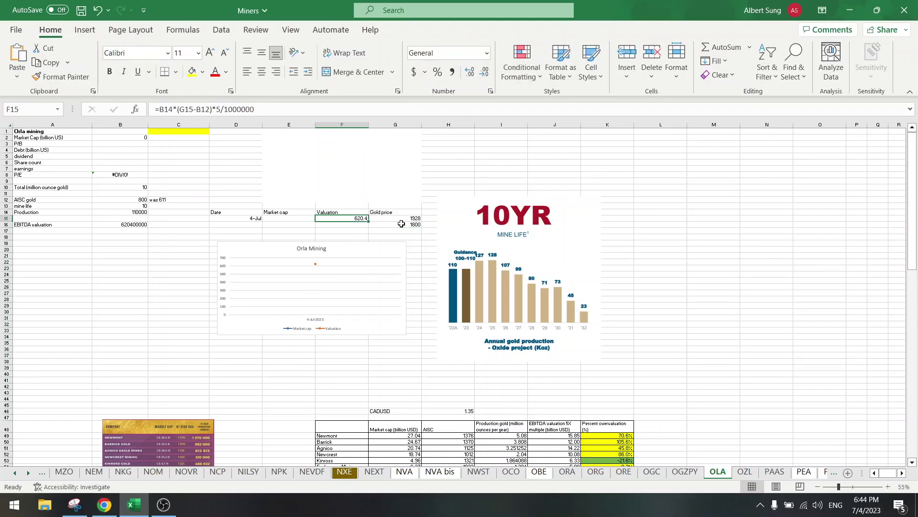
{"action": "left_click_drag", "start_coordinate": [368, 221], "coordinate": [368, 227]}
Step: Try deleting the *5 multiplier from the F15 formula, then undo that edit
{"action": "left_click", "coordinate": [216, 109]}
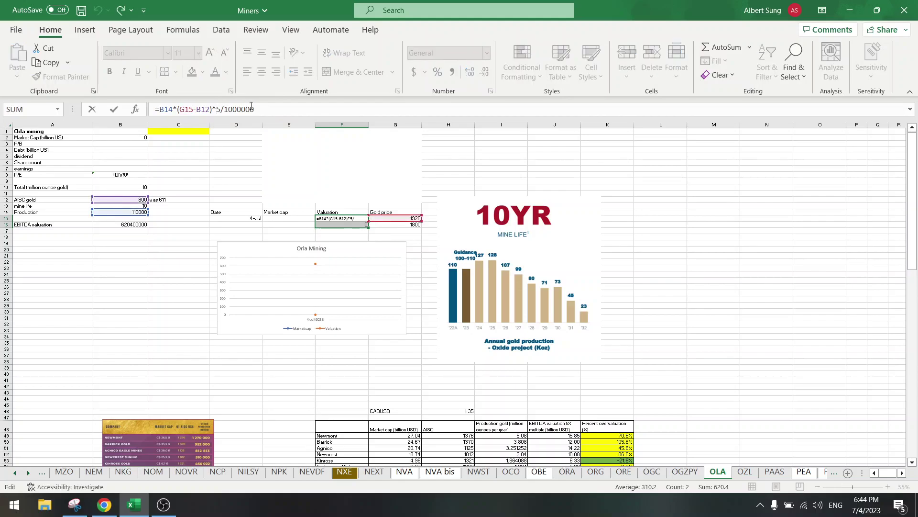
{"action": "key", "text": "Right"}
{"action": "key", "text": "BackSpace"}
{"action": "key", "text": "BackSpace"}
{"action": "key", "text": "Return"}
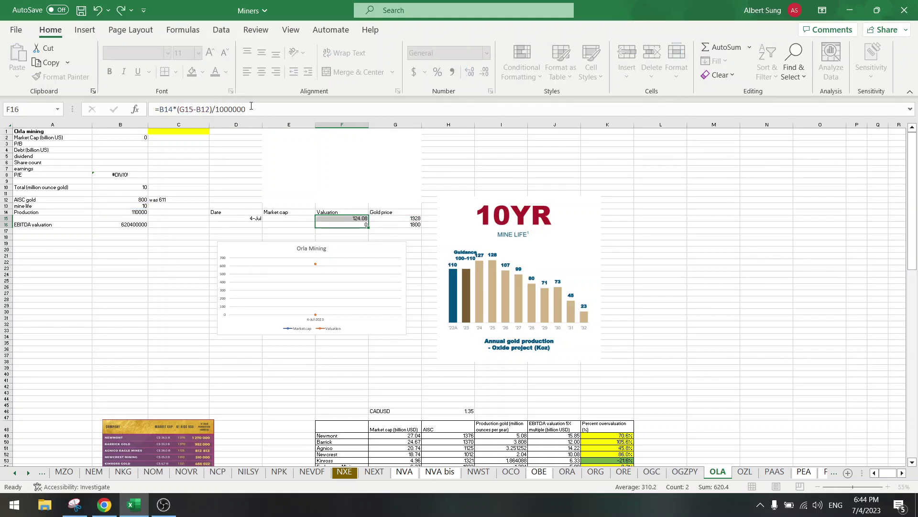
{"action": "key", "text": "Up"}
{"action": "key", "text": "Down"}
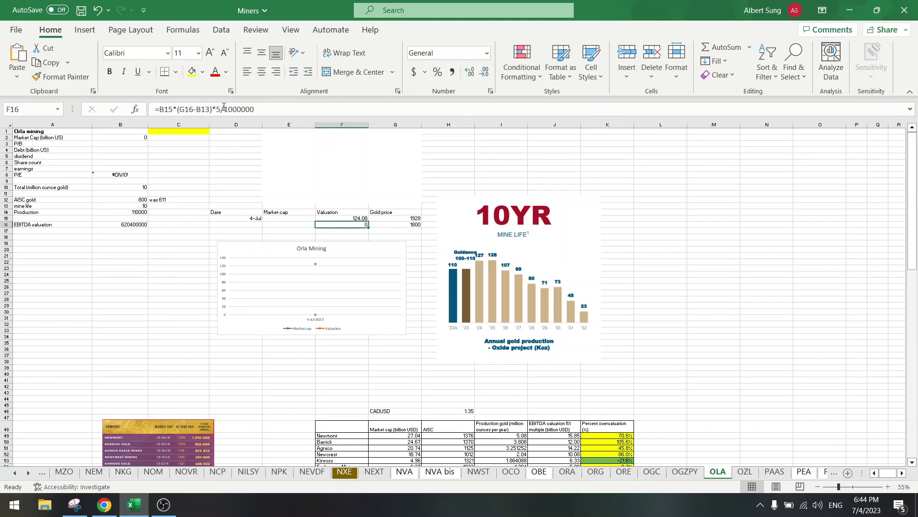
{"action": "key", "text": "ctrl+z"}
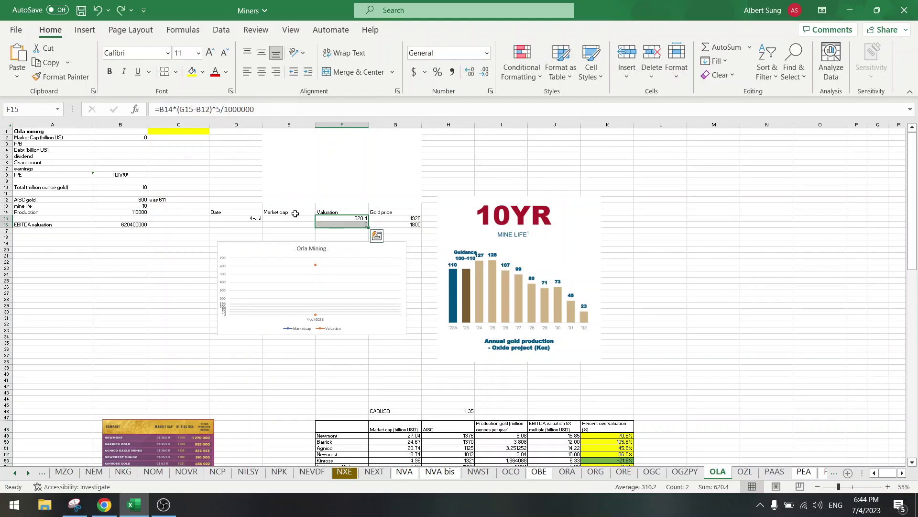
{"action": "left_click", "coordinate": [293, 218]}
{"action": "left_click", "coordinate": [323, 224]}
Step: Remove the *5 multiplier from F16 and point its production reference at B14
{"action": "left_click", "coordinate": [219, 109]}
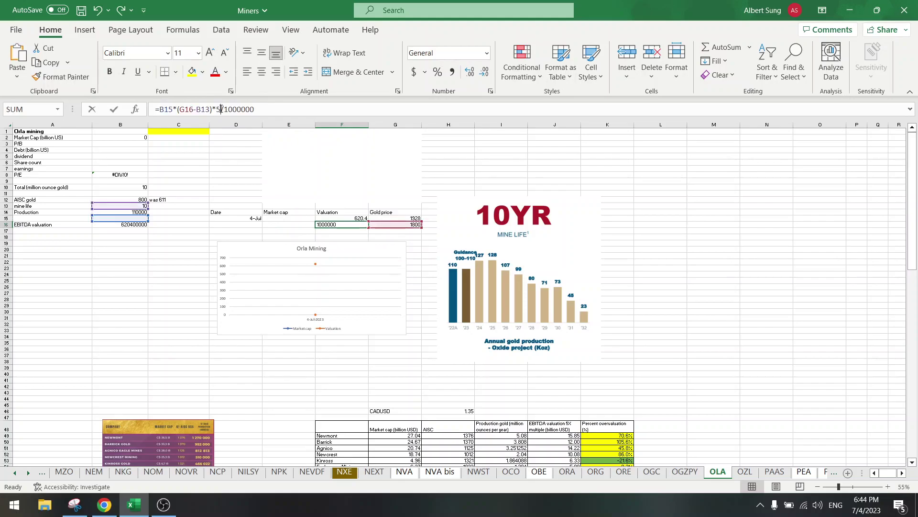
{"action": "key", "text": "BackSpace"}
{"action": "key", "text": "BackSpace"}
{"action": "key", "text": "Return"}
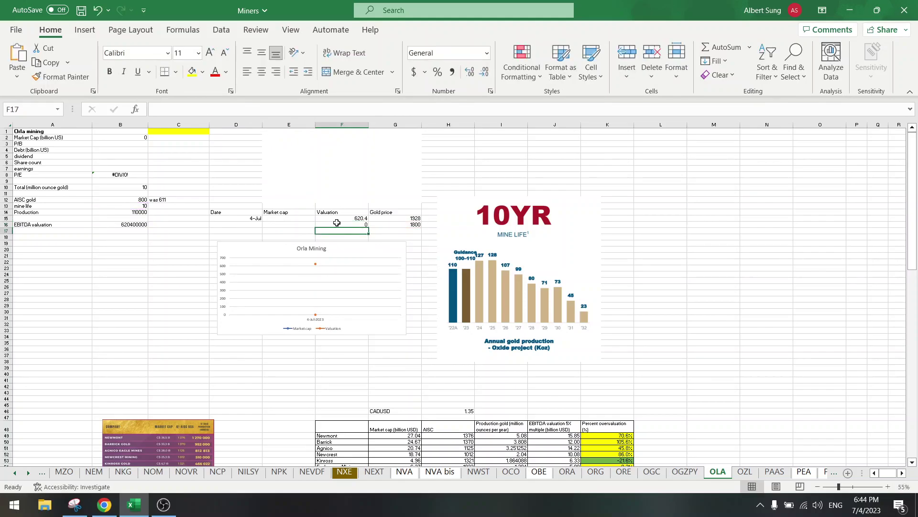
{"action": "key", "text": "Up"}
{"action": "key", "text": "F2"}
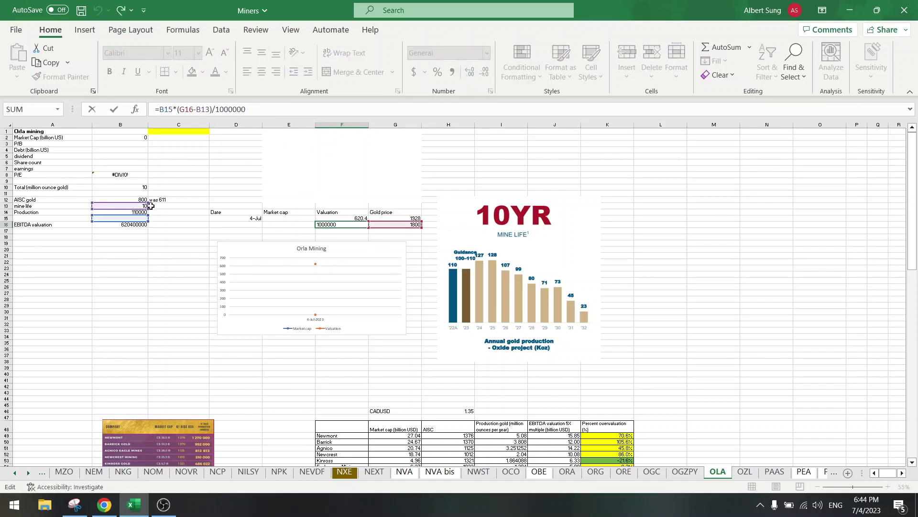
{"action": "left_click_drag", "start_coordinate": [126, 216], "coordinate": [128, 199]}
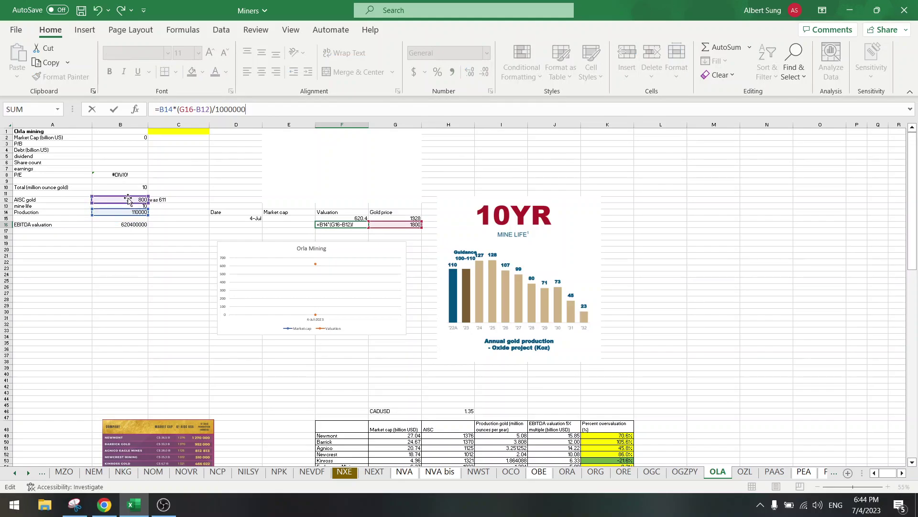
{"action": "key", "text": "Return"}
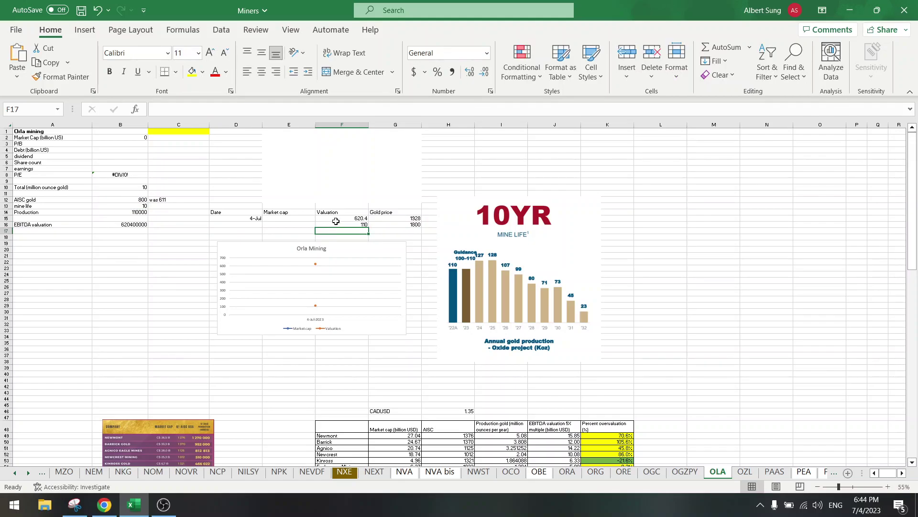
{"action": "left_click", "coordinate": [339, 224]}
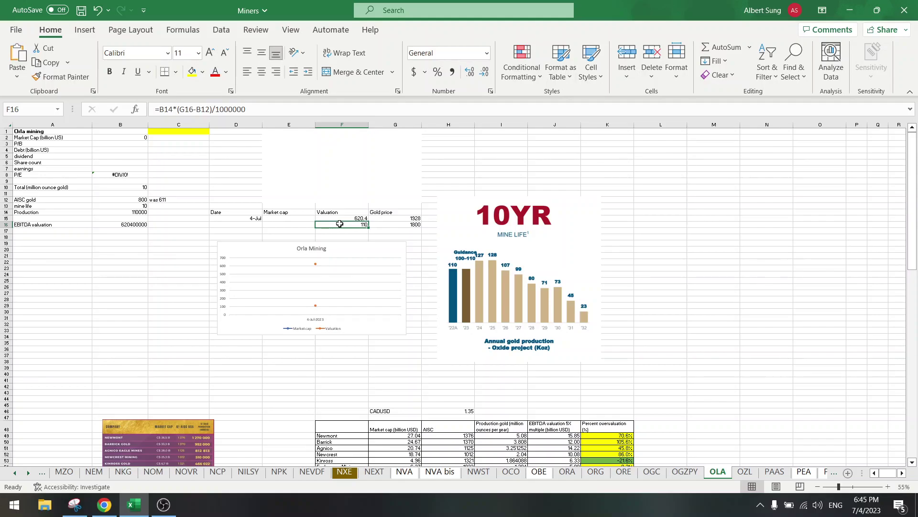
{"action": "left_click", "coordinate": [338, 218]}
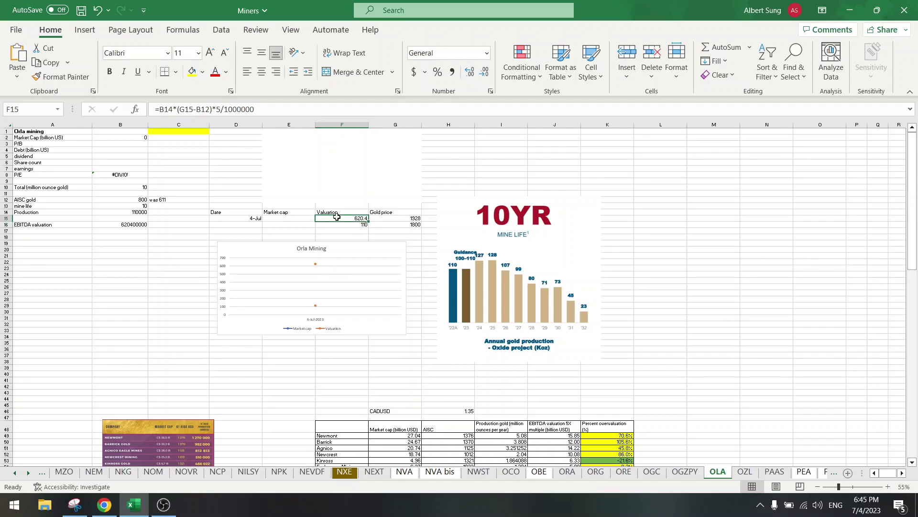
Step: Lock the references as $B$14 and $B$12 in the F15 and F16 formulas
{"action": "left_click", "coordinate": [161, 109]}
{"action": "key", "text": "F4"}
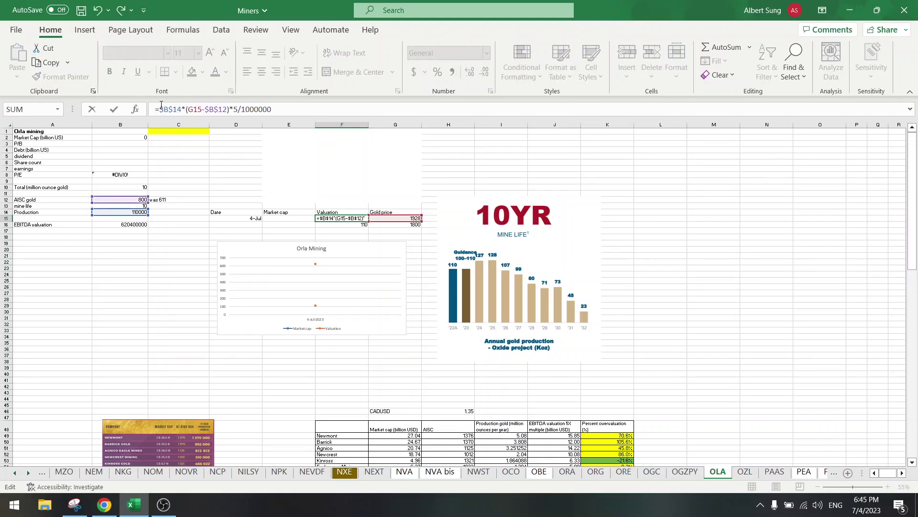
{"action": "key", "text": "Return"}
{"action": "left_click", "coordinate": [161, 109]}
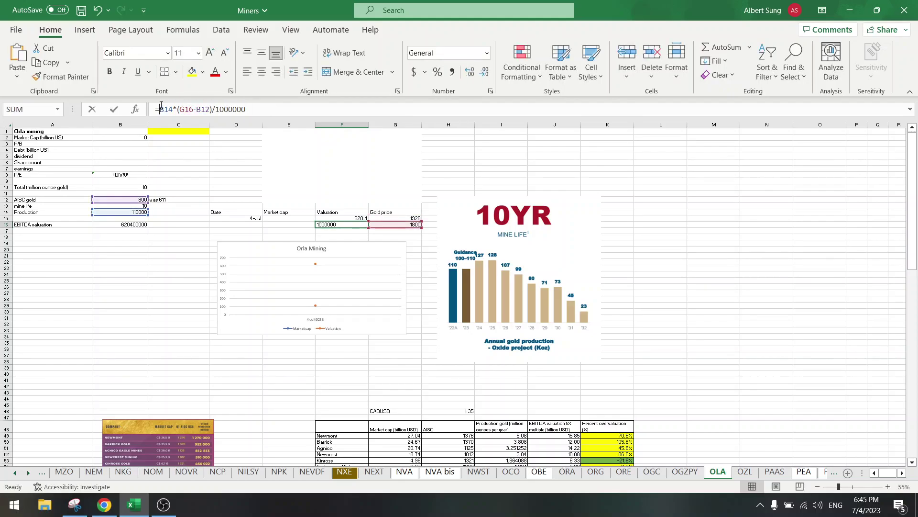
{"action": "key", "text": "F4"}
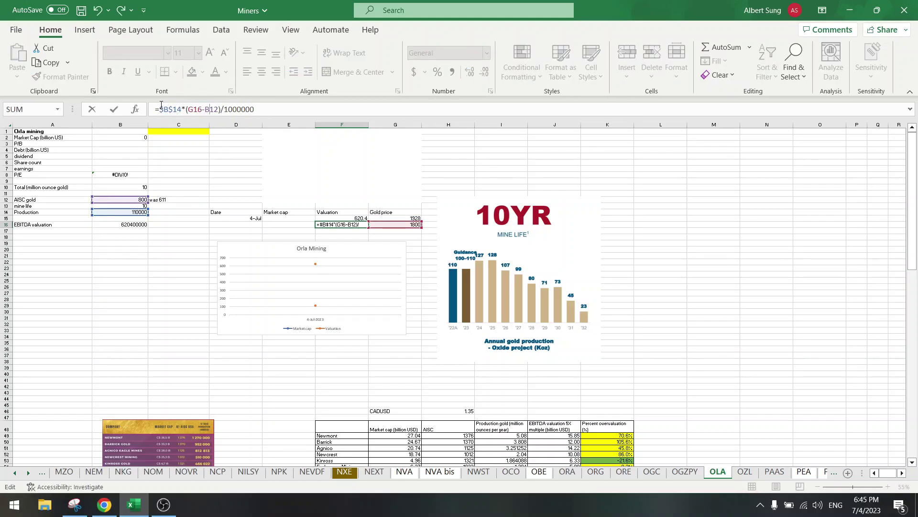
{"action": "key", "text": "F4"}
{"action": "key", "text": "ctrl+Return"}
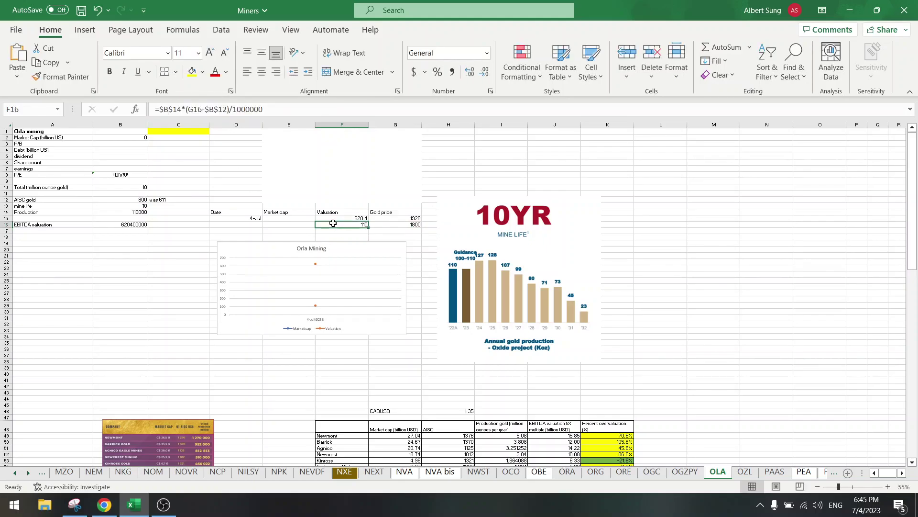
{"action": "left_click", "coordinate": [104, 506]}
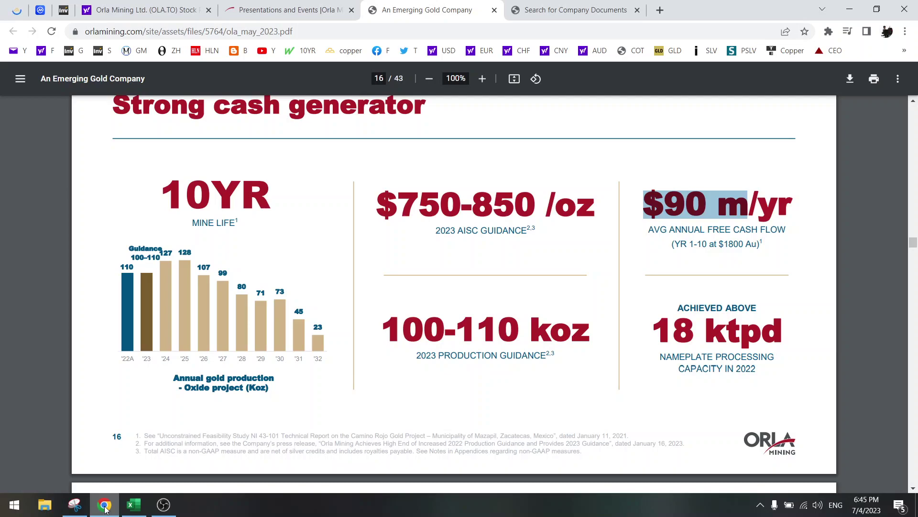
{"action": "left_click", "coordinate": [105, 506]}
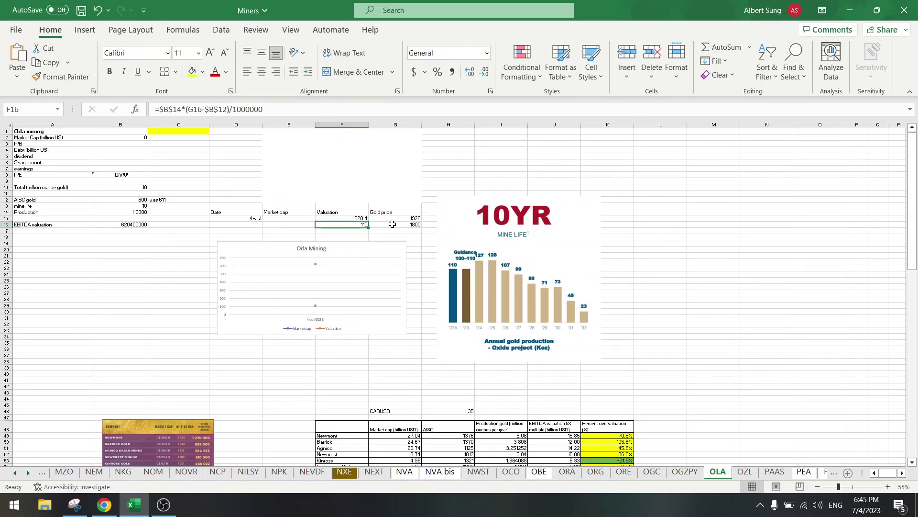
{"action": "left_click", "coordinate": [360, 108]}
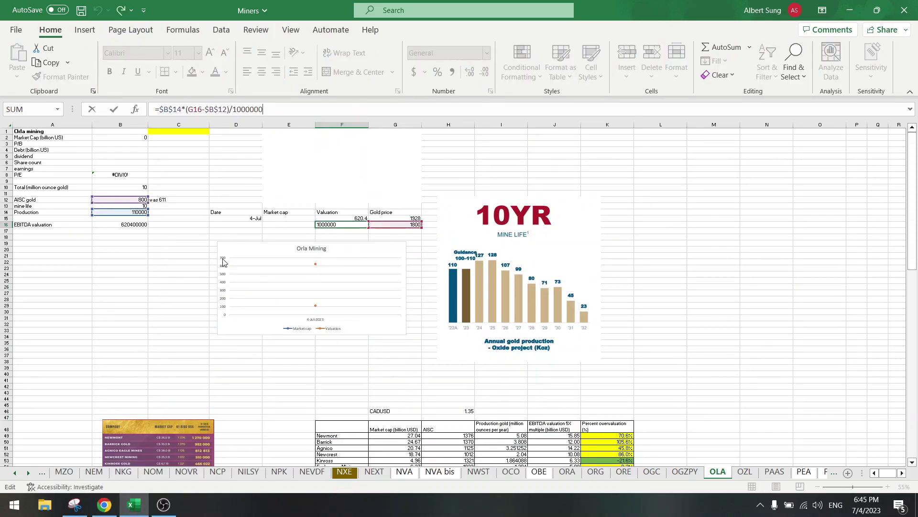
{"action": "left_click", "coordinate": [177, 252]}
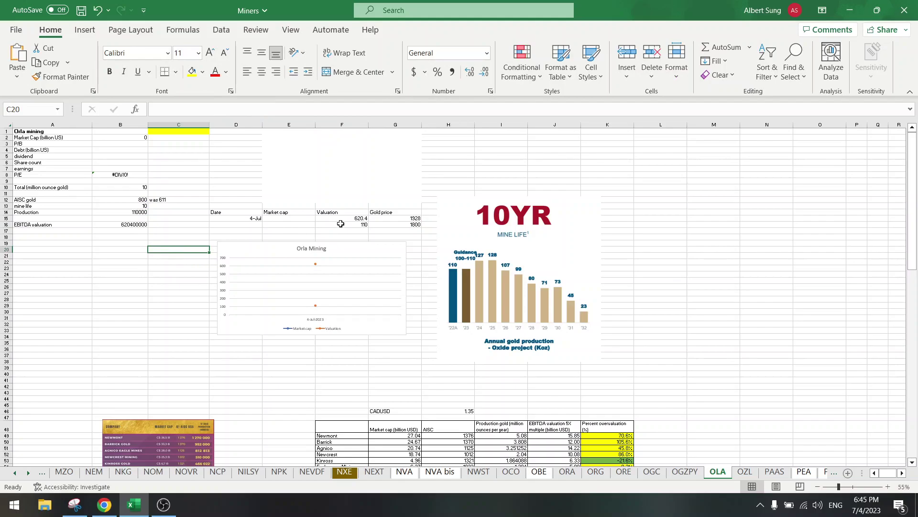
{"action": "left_click_drag", "start_coordinate": [338, 224], "coordinate": [383, 226]}
{"action": "key", "text": "Delete"}
{"action": "scroll", "coordinate": [344, 279], "scroll_direction": "down", "scroll_amount": 20}
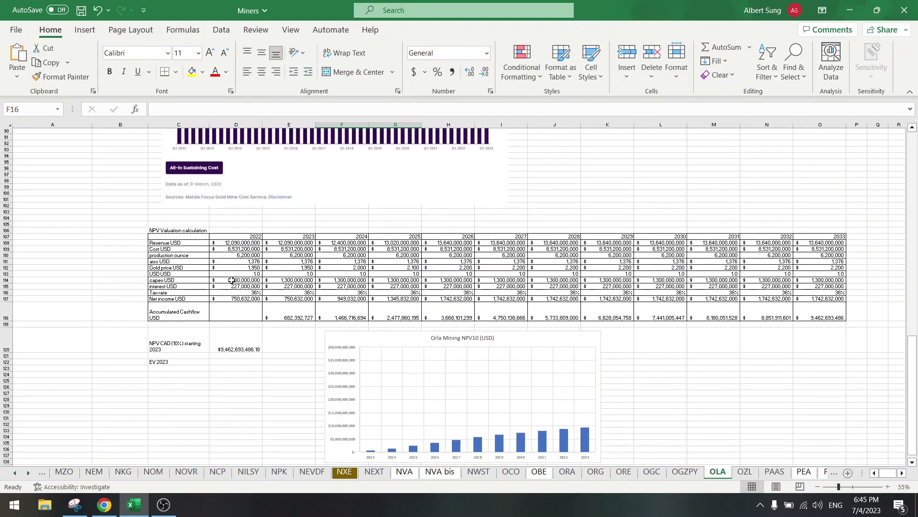
{"action": "left_click", "coordinate": [232, 282]}
{"action": "type", "text": "2000"}
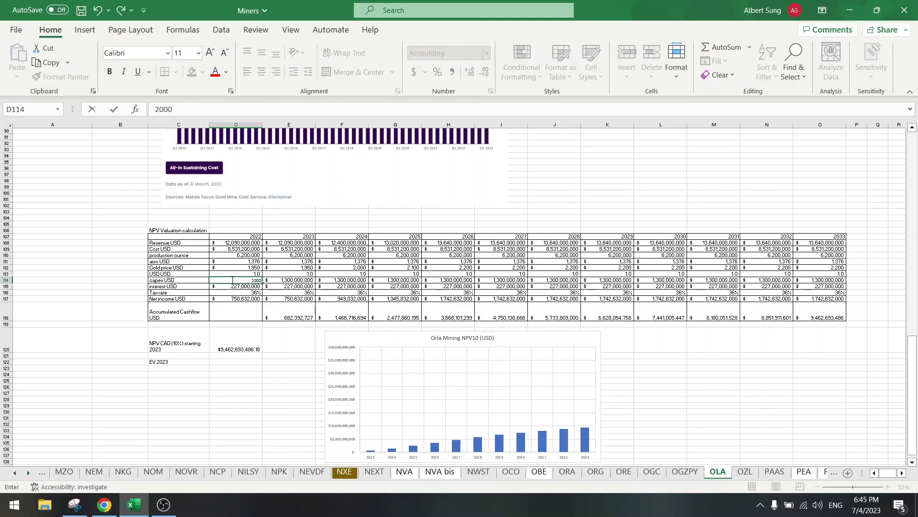
{"action": "type", "text": "0000"}
{"action": "key", "text": "ctrl+Return"}
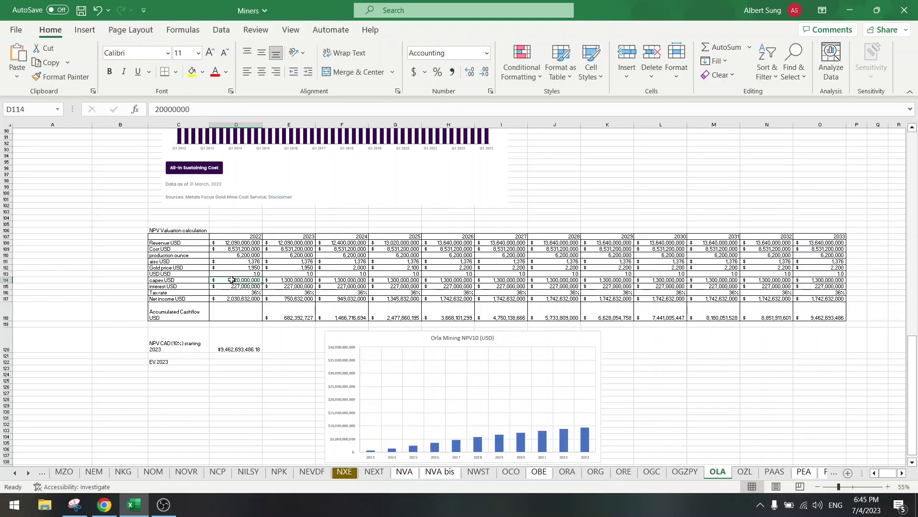
{"action": "key", "text": "ctrl+c"}
{"action": "left_click_drag", "start_coordinate": [289, 281], "coordinate": [800, 281]}
{"action": "key", "text": "Return"}
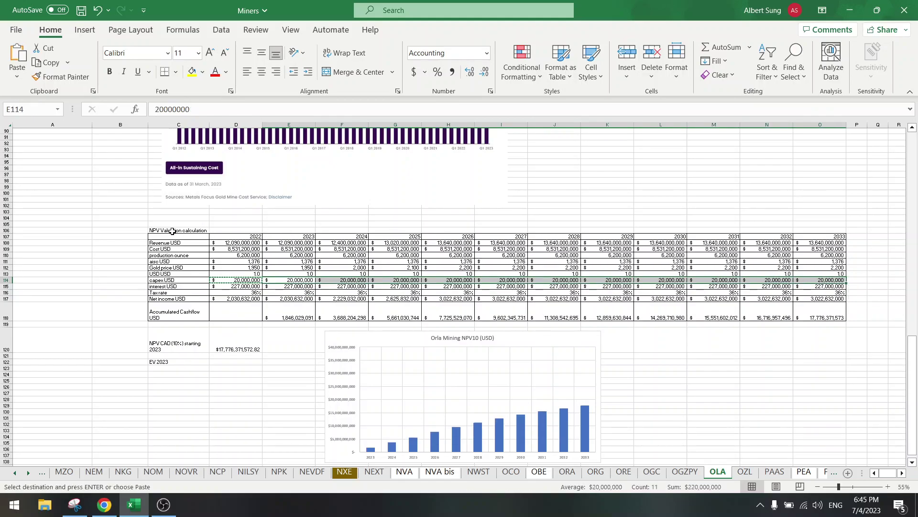
{"action": "left_click", "coordinate": [85, 231]}
Step: Scroll the Orla presentation PDF from page 16 to the South Railroad slide on page 20
{"action": "scroll", "coordinate": [100, 237], "scroll_direction": "up", "scroll_amount": 20}
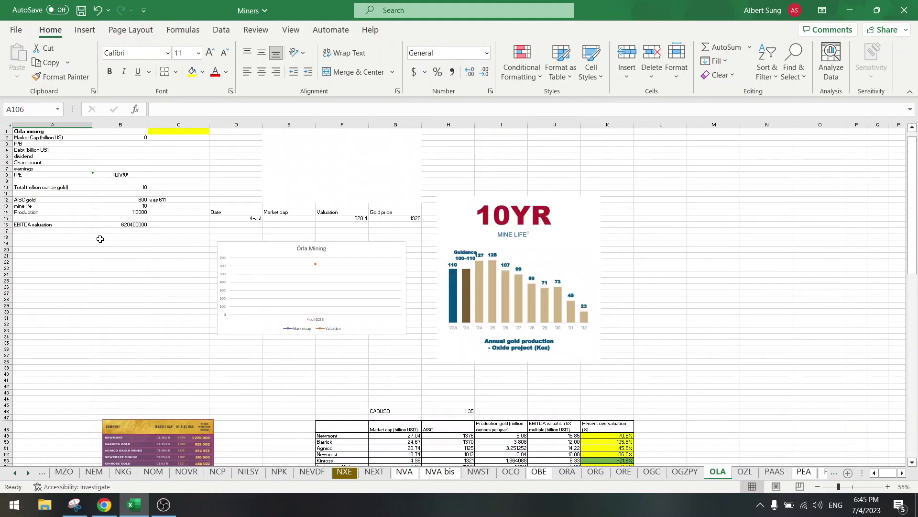
{"action": "left_click", "coordinate": [104, 504]}
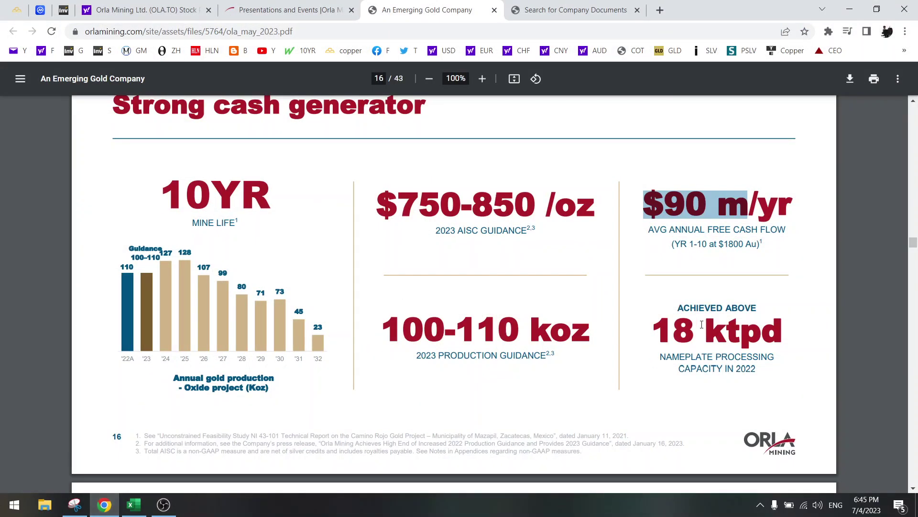
{"action": "scroll", "coordinate": [702, 325], "scroll_direction": "down", "scroll_amount": 8}
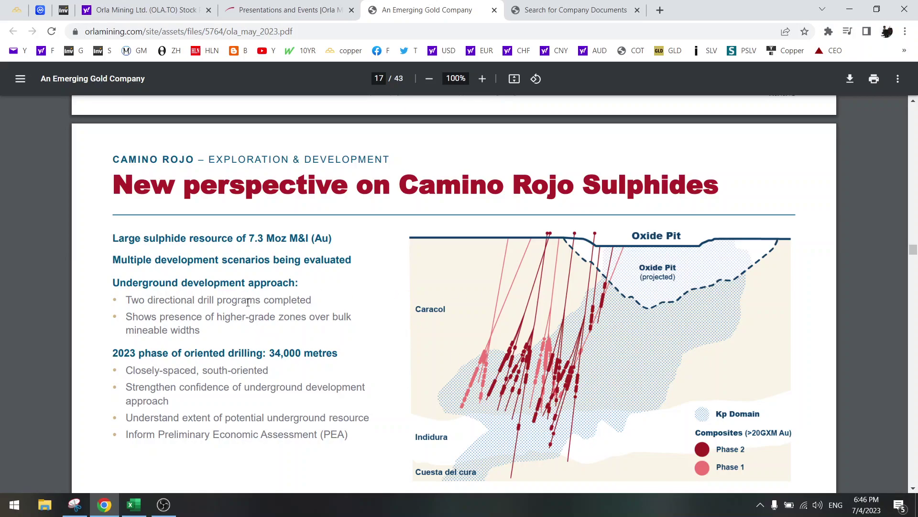
{"action": "scroll", "coordinate": [324, 315], "scroll_direction": "down", "scroll_amount": 7}
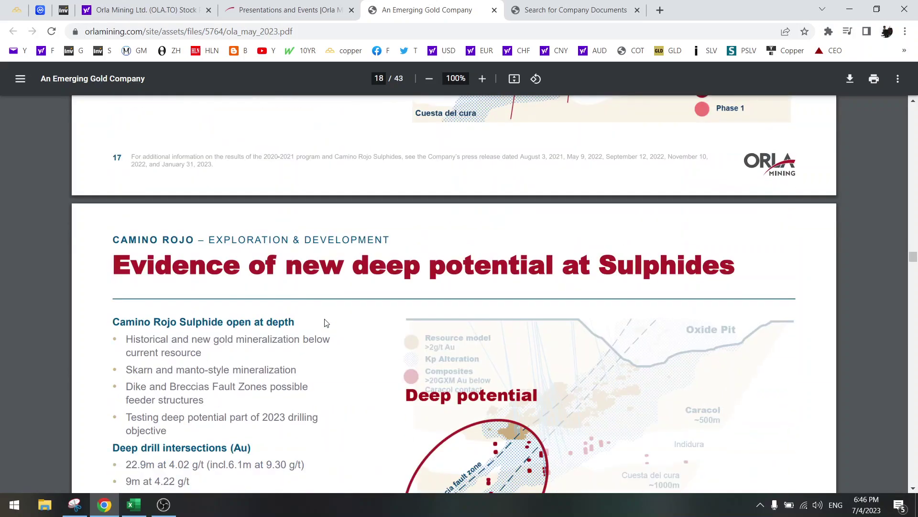
{"action": "scroll", "coordinate": [326, 322], "scroll_direction": "down", "scroll_amount": 4}
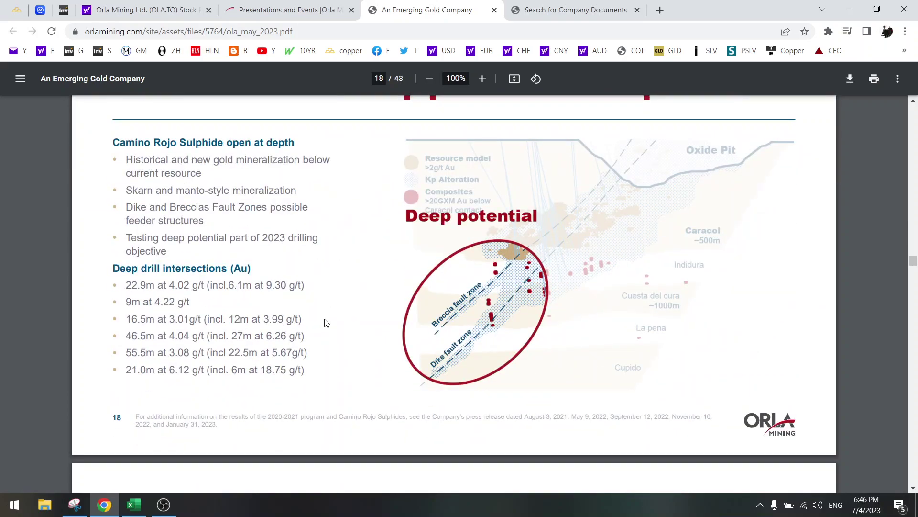
{"action": "scroll", "coordinate": [325, 323], "scroll_direction": "down", "scroll_amount": 7}
{"action": "scroll", "coordinate": [326, 323], "scroll_direction": "down", "scroll_amount": 4}
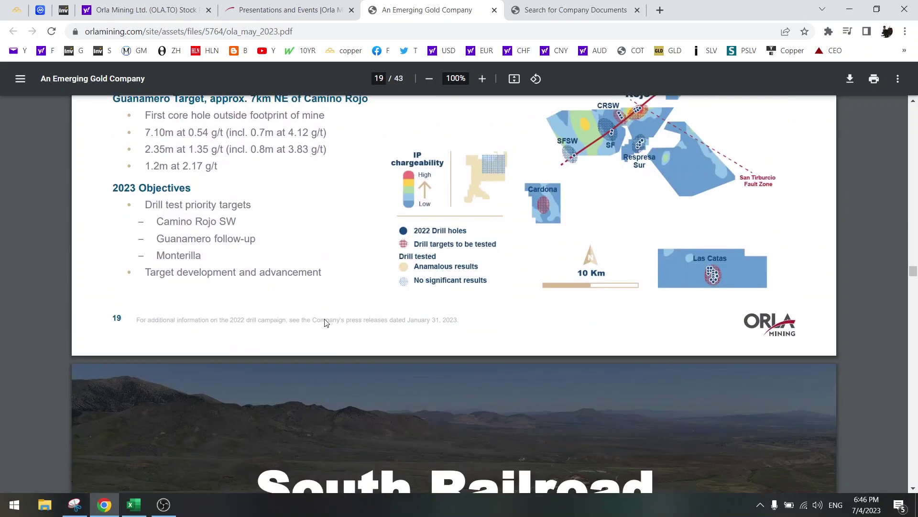
{"action": "scroll", "coordinate": [325, 323], "scroll_direction": "up", "scroll_amount": 4}
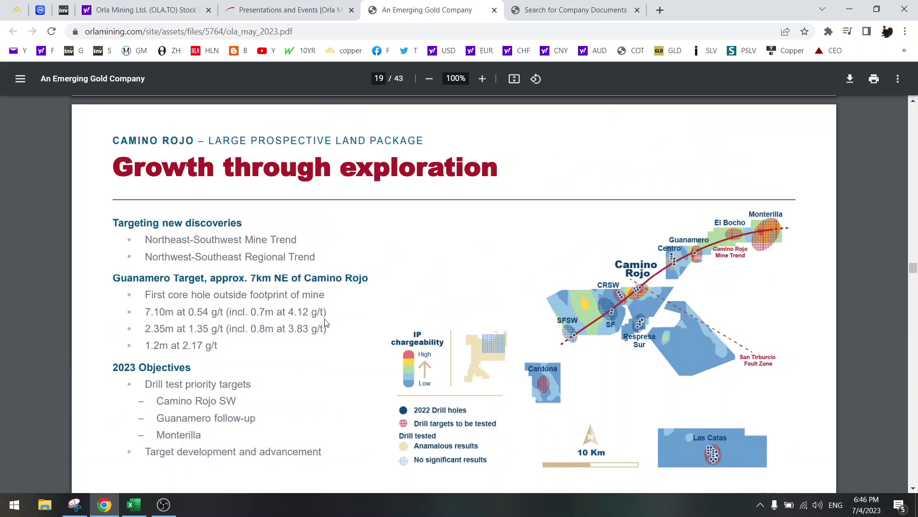
{"action": "scroll", "coordinate": [326, 323], "scroll_direction": "down", "scroll_amount": 11}
{"action": "scroll", "coordinate": [325, 323], "scroll_direction": "up", "scroll_amount": 4}
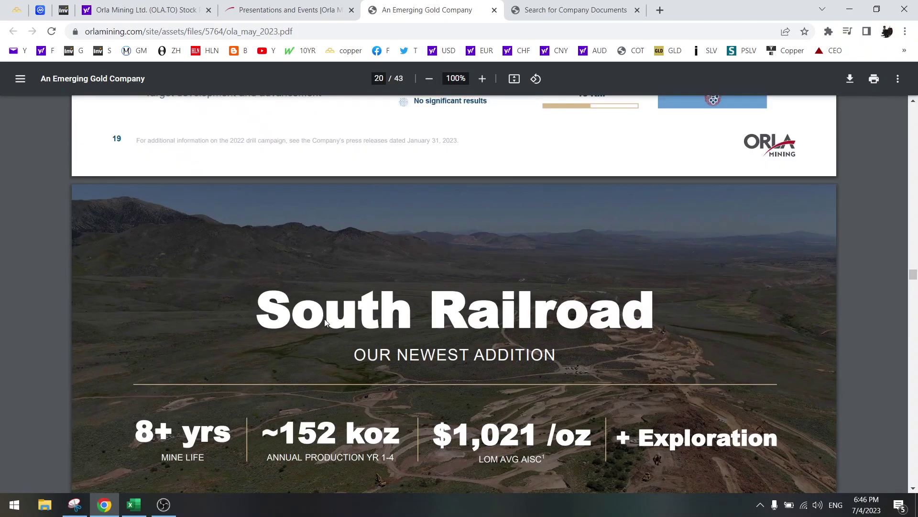
{"action": "scroll", "coordinate": [325, 323], "scroll_direction": "down", "scroll_amount": 4}
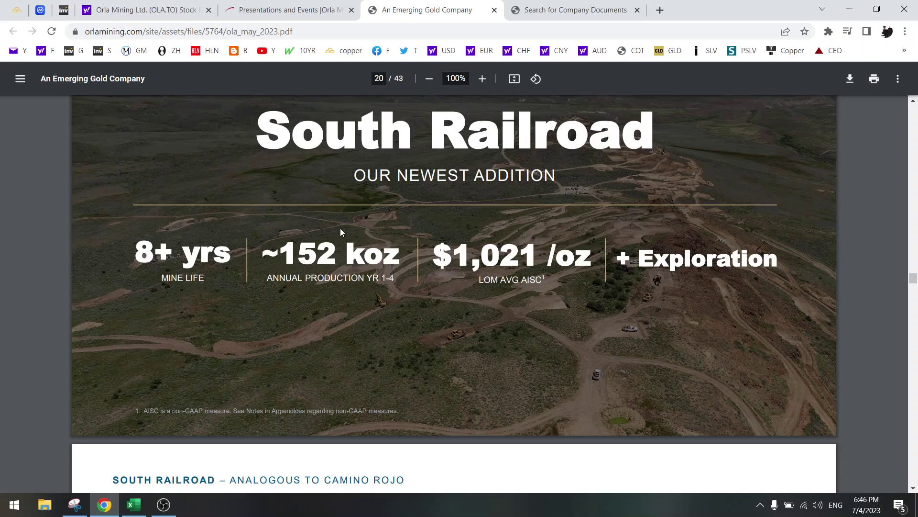
Step: Label A21 'South Railroad' and A11 'Camino'
{"action": "left_click", "coordinate": [137, 508]}
{"action": "left_click", "coordinate": [45, 255]}
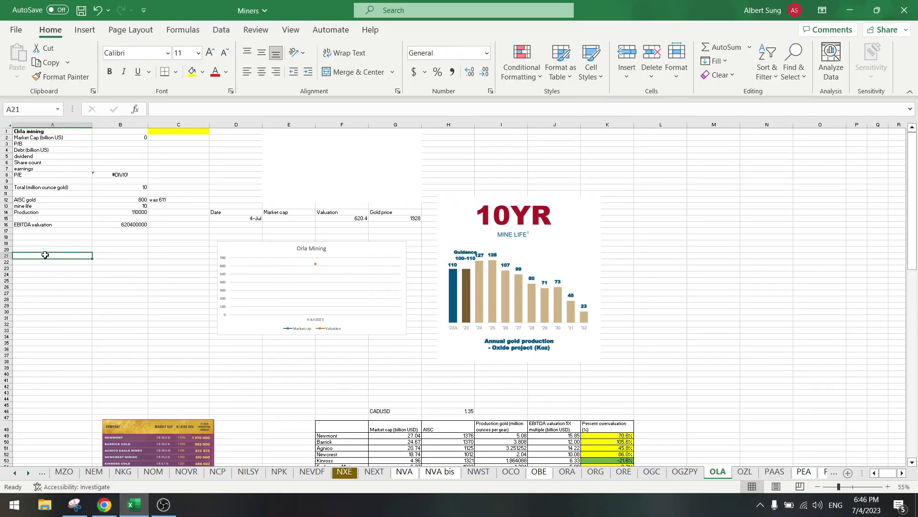
{"action": "type", "text": "South R"}
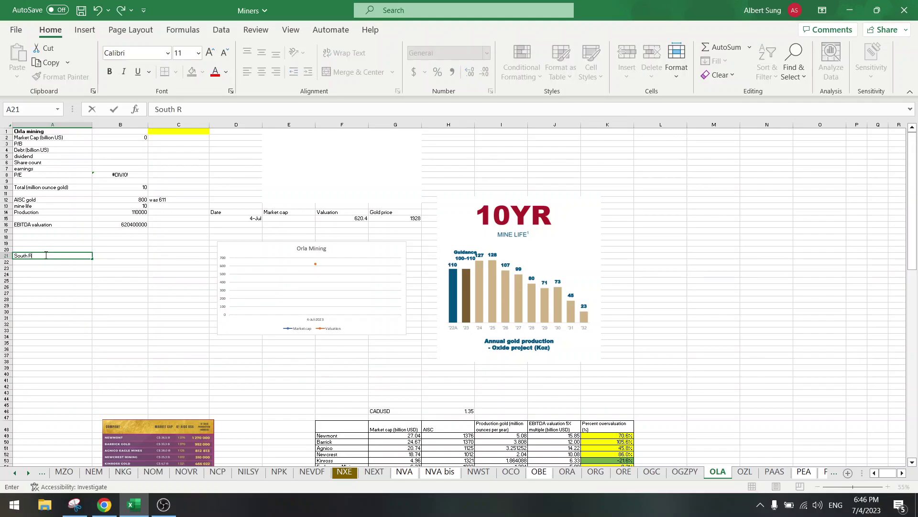
{"action": "type", "text": "ailroad"}
{"action": "key", "text": "Return"}
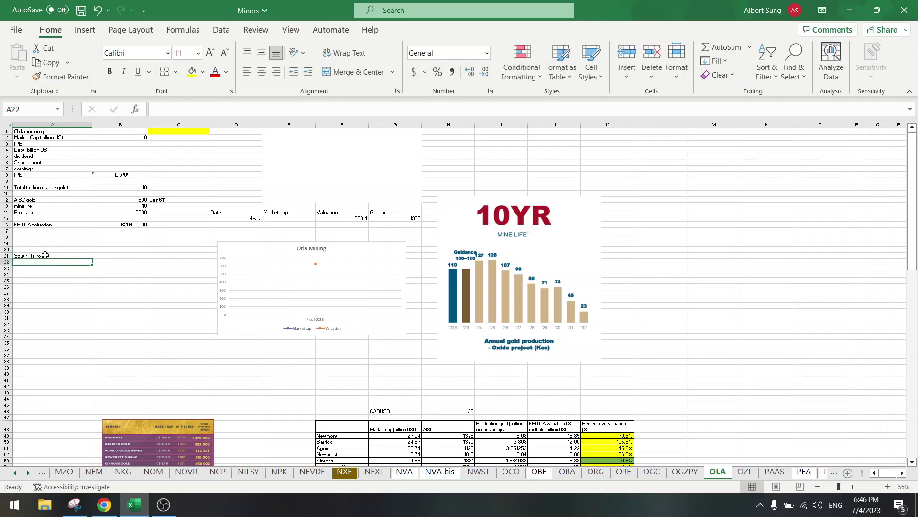
{"action": "key", "text": "Up"}
{"action": "key", "text": "Up"}
{"action": "key", "text": "Up"}
{"action": "key", "text": "Up"}
{"action": "key", "text": "Up"}
{"action": "key", "text": "Up"}
{"action": "key", "text": "Up"}
{"action": "key", "text": "Up"}
{"action": "key", "text": "Up"}
{"action": "key", "text": "Up"}
{"action": "key", "text": "Up"}
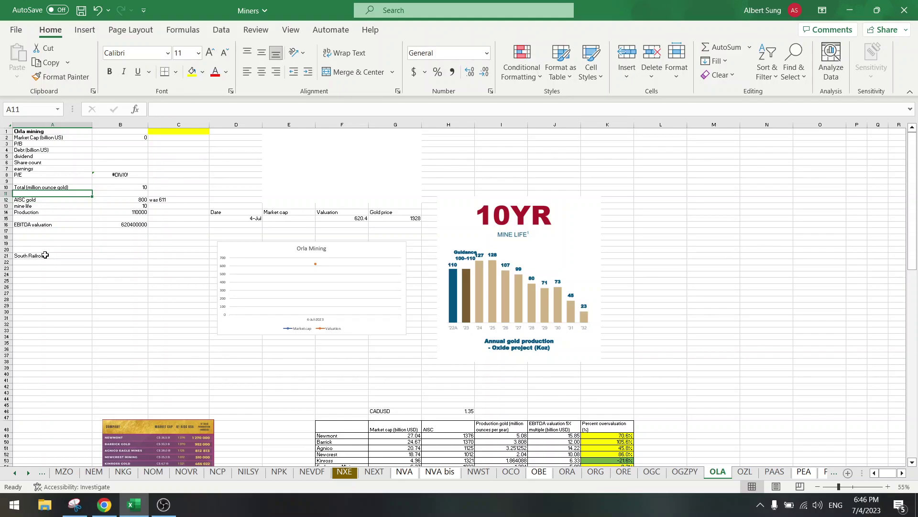
{"action": "type", "text": "Camino"}
{"action": "key", "text": "Return"}
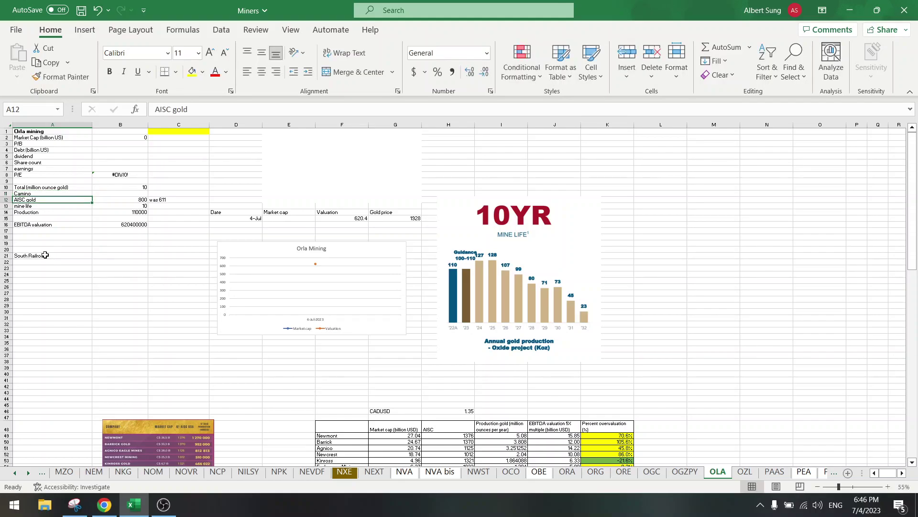
Step: Copy the AISC, mine life, production and EBITDA rows from A12:B16 into A22
{"action": "left_click", "coordinate": [45, 262]}
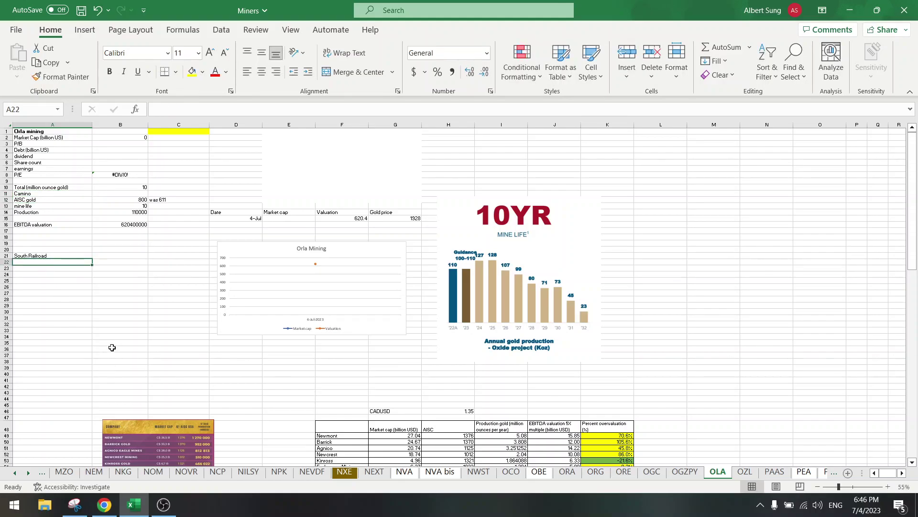
{"action": "left_click_drag", "start_coordinate": [54, 201], "coordinate": [127, 226]}
{"action": "key", "text": "ctrl+c"}
{"action": "left_click", "coordinate": [45, 262]}
{"action": "key", "text": "ctrl+v"}
{"action": "left_click", "coordinate": [82, 318]}
{"action": "left_click", "coordinate": [120, 262]}
{"action": "key", "text": "Escape"}
Step: Enter South Railroad's AISC as 1021 and mine life as 8
{"action": "left_click", "coordinate": [104, 504]}
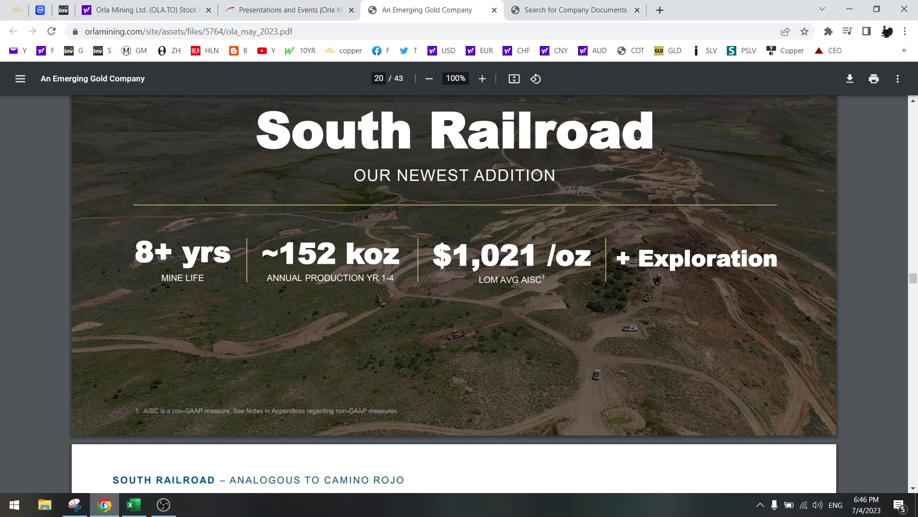
{"action": "left_click", "coordinate": [105, 505]}
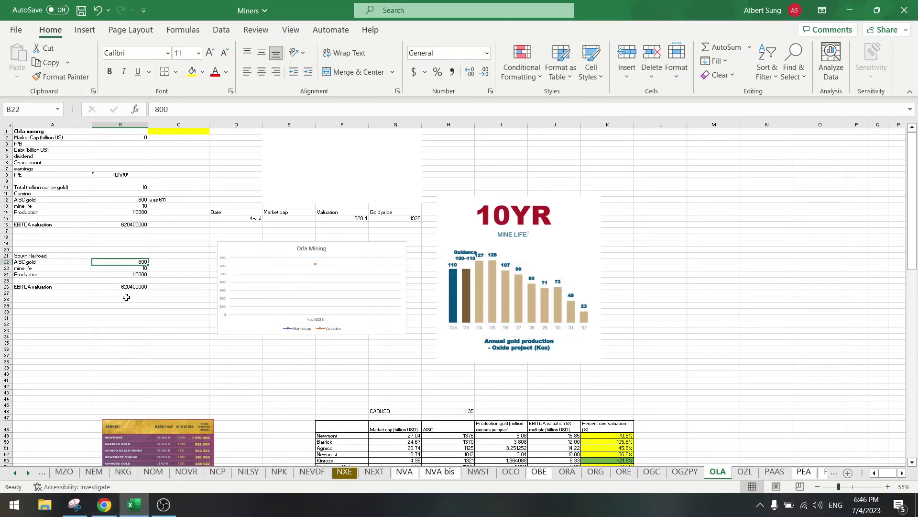
{"action": "type", "text": "1021"}
{"action": "key", "text": "Return"}
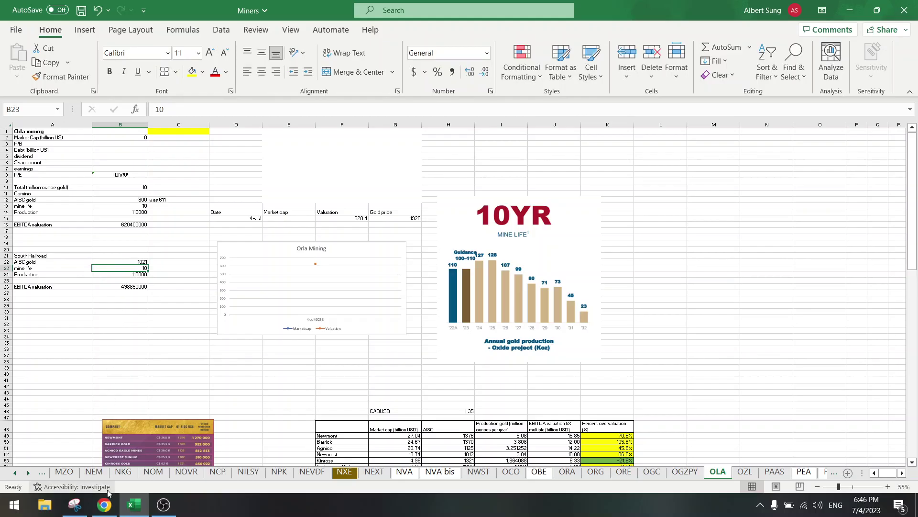
{"action": "left_click", "coordinate": [108, 506]}
{"action": "left_click", "coordinate": [108, 506]}
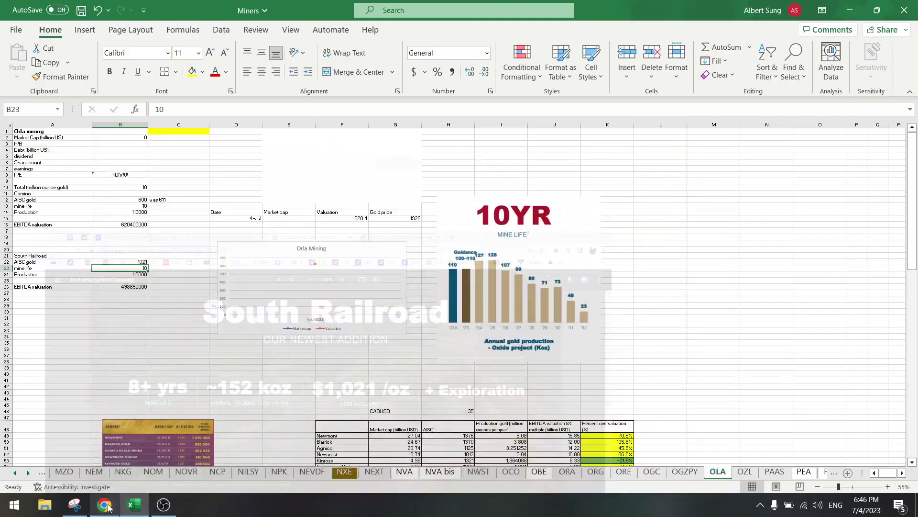
{"action": "type", "text": "8"}
{"action": "key", "text": "Return"}
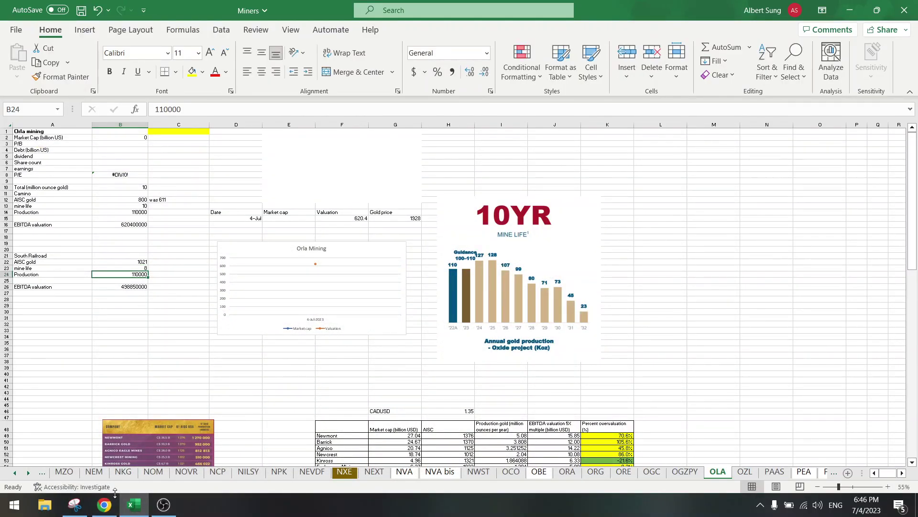
Step: Check the slide's production figures and enter 124000 as South Railroad's annual production
{"action": "left_click", "coordinate": [108, 507]}
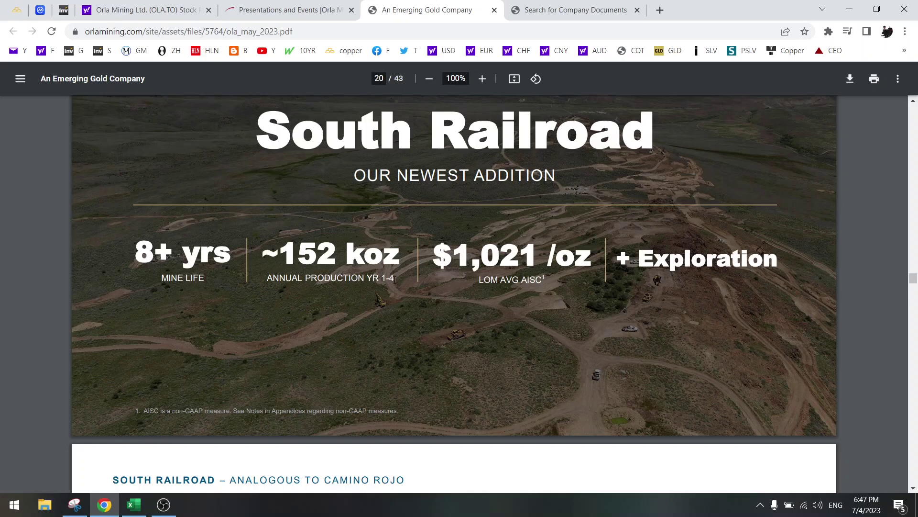
{"action": "left_click_drag", "start_coordinate": [395, 279], "coordinate": [381, 280]}
{"action": "scroll", "coordinate": [381, 280], "scroll_direction": "down", "scroll_amount": 4}
{"action": "scroll", "coordinate": [350, 287], "scroll_direction": "down", "scroll_amount": 4}
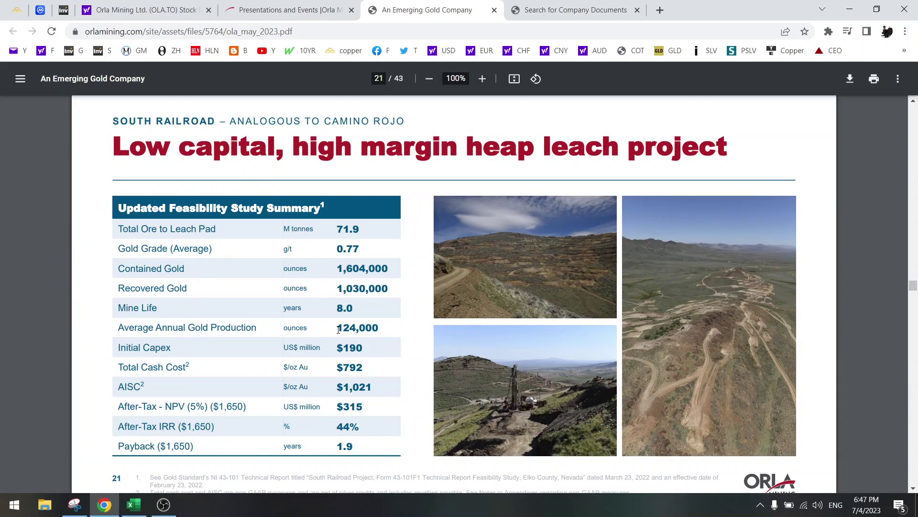
{"action": "left_click_drag", "start_coordinate": [337, 329], "coordinate": [379, 329]}
{"action": "scroll", "coordinate": [383, 328], "scroll_direction": "up", "scroll_amount": 6}
{"action": "scroll", "coordinate": [384, 328], "scroll_direction": "down", "scroll_amount": 10}
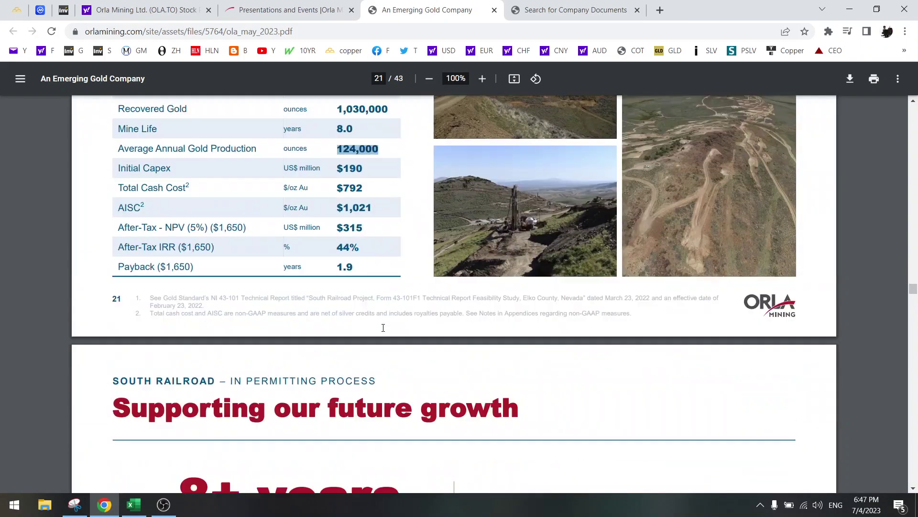
{"action": "scroll", "coordinate": [346, 253], "scroll_direction": "up", "scroll_amount": 4}
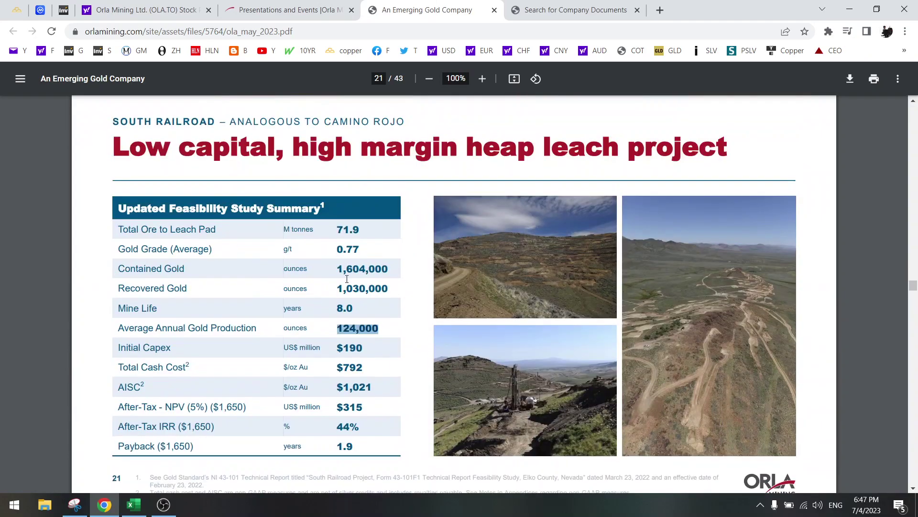
{"action": "left_click", "coordinate": [138, 508]}
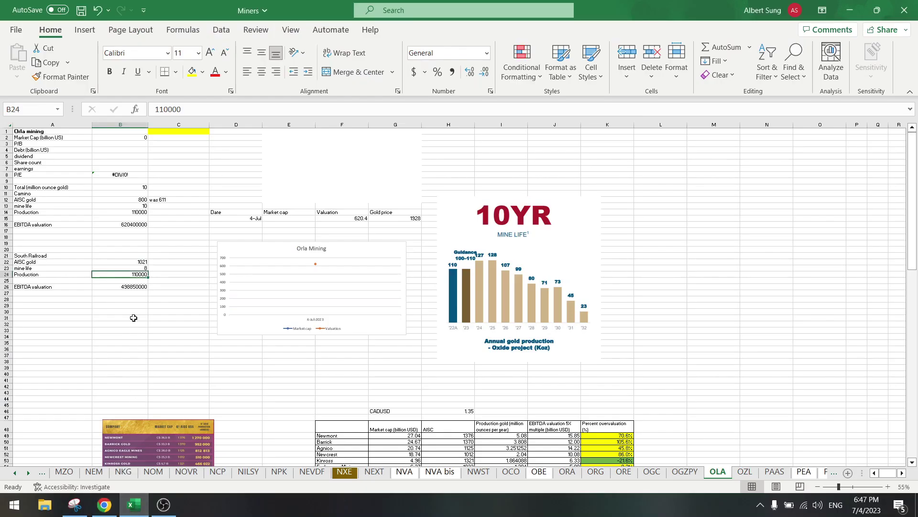
{"action": "type", "text": "124000"}
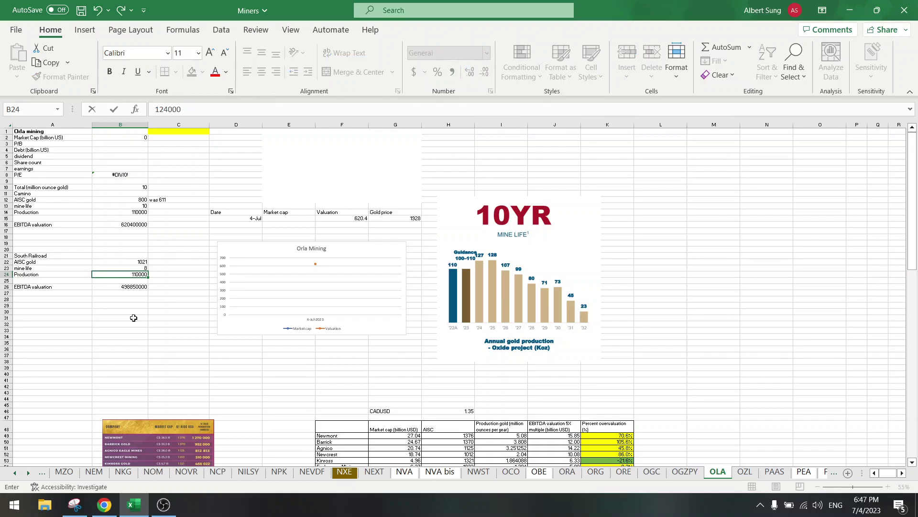
{"action": "key", "text": "Return"}
Step: Compare the South Railroad EBITDA valuation formula with Camino's, leaving it unchanged
{"action": "left_click", "coordinate": [133, 317]}
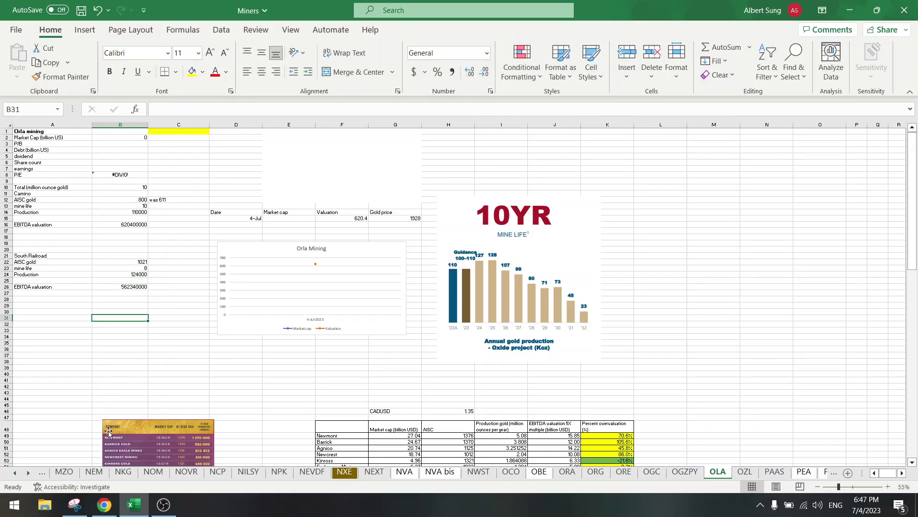
{"action": "mouse_move", "coordinate": [110, 506]}
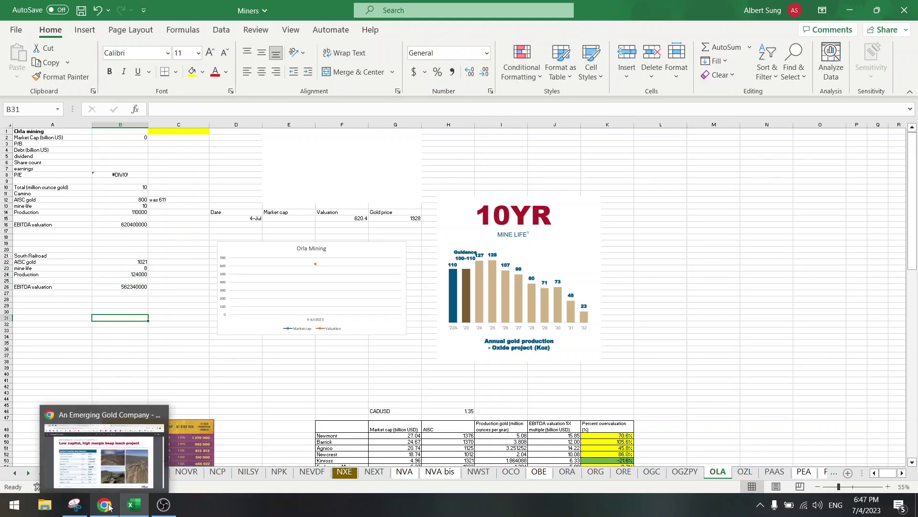
{"action": "left_click", "coordinate": [123, 288]}
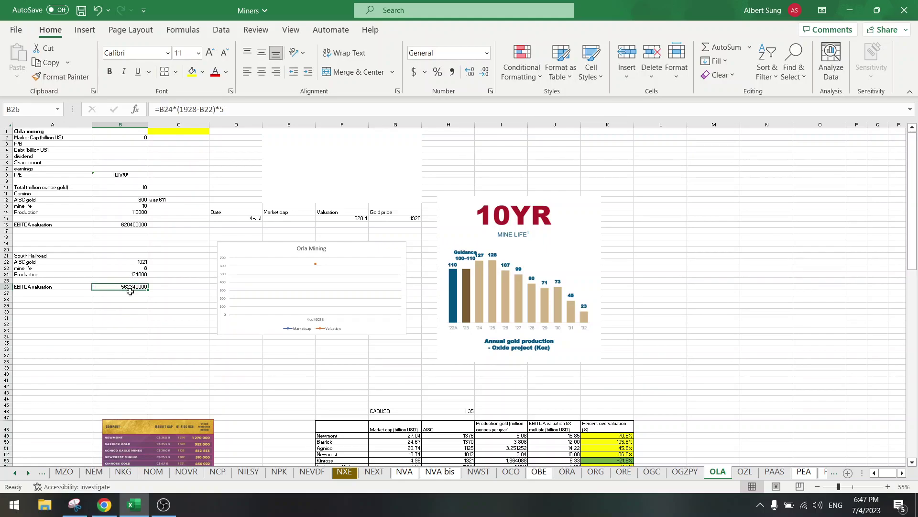
{"action": "left_click", "coordinate": [230, 104]}
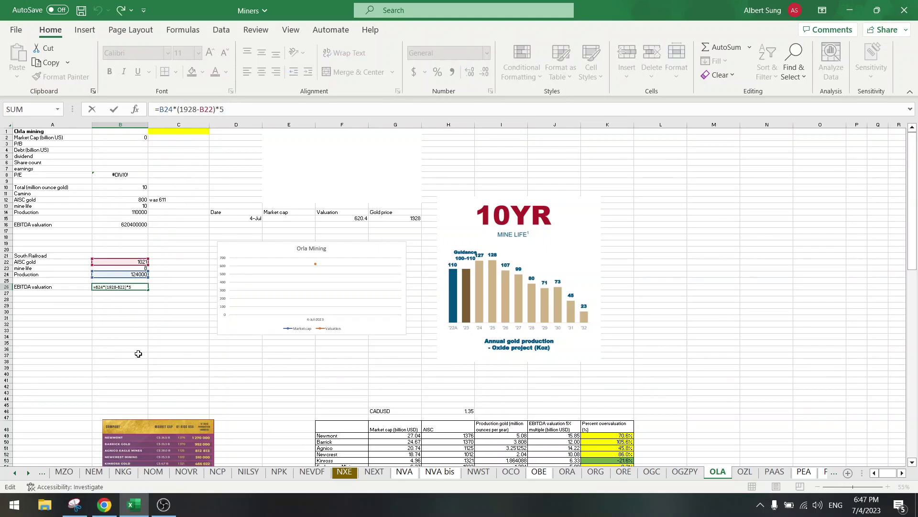
{"action": "left_click", "coordinate": [138, 336]}
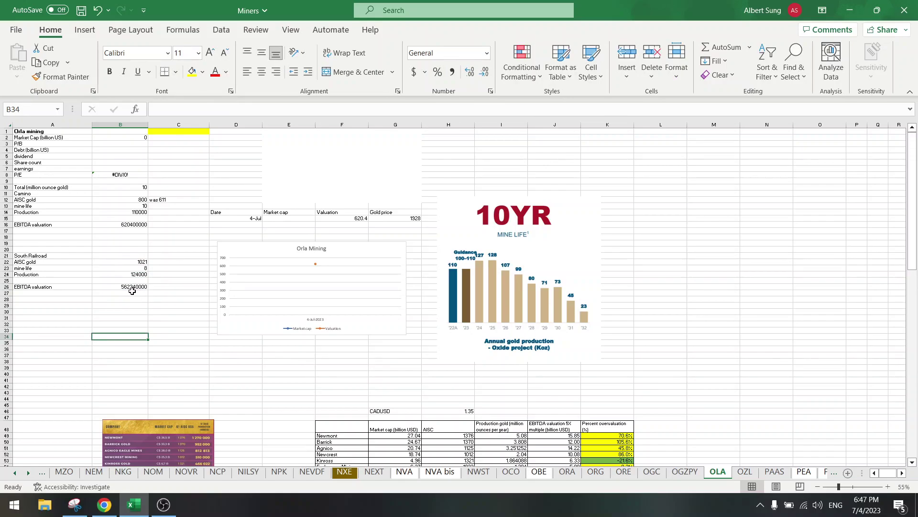
{"action": "left_click", "coordinate": [132, 287]}
{"action": "left_click", "coordinate": [132, 224]}
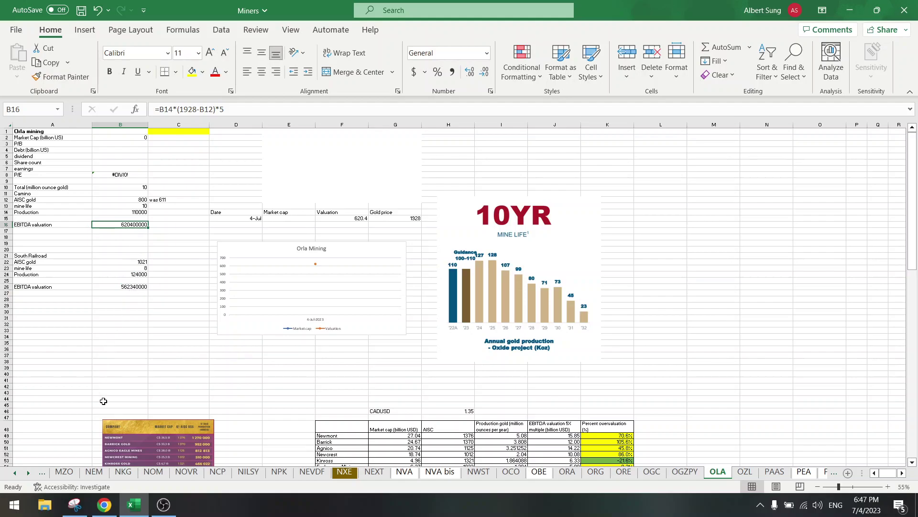
Step: Add a CAPEX row with a value of 190 in row 27
{"action": "left_click", "coordinate": [105, 504]}
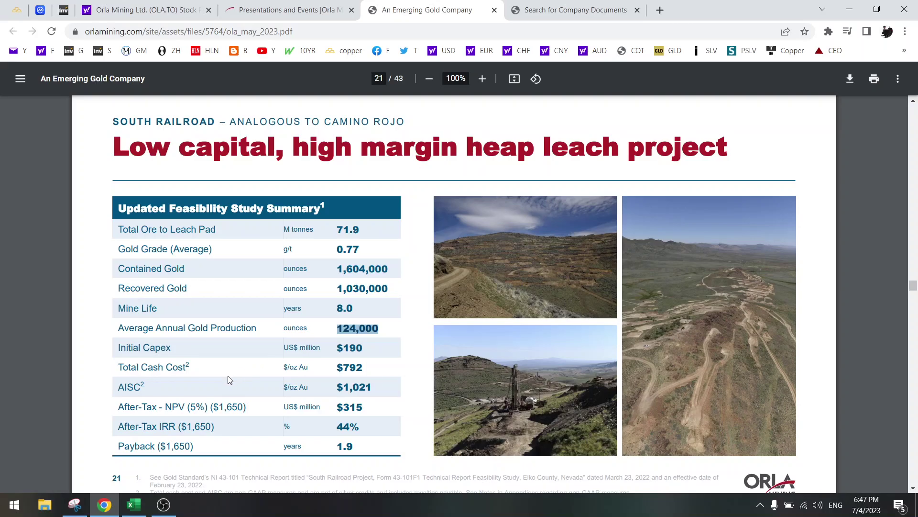
{"action": "mouse_move", "coordinate": [134, 504]}
{"action": "left_click", "coordinate": [119, 444]}
{"action": "left_click", "coordinate": [105, 292]}
{"action": "type", "text": "190"}
{"action": "key", "text": "Left"}
{"action": "type", "text": "CAPEX"}
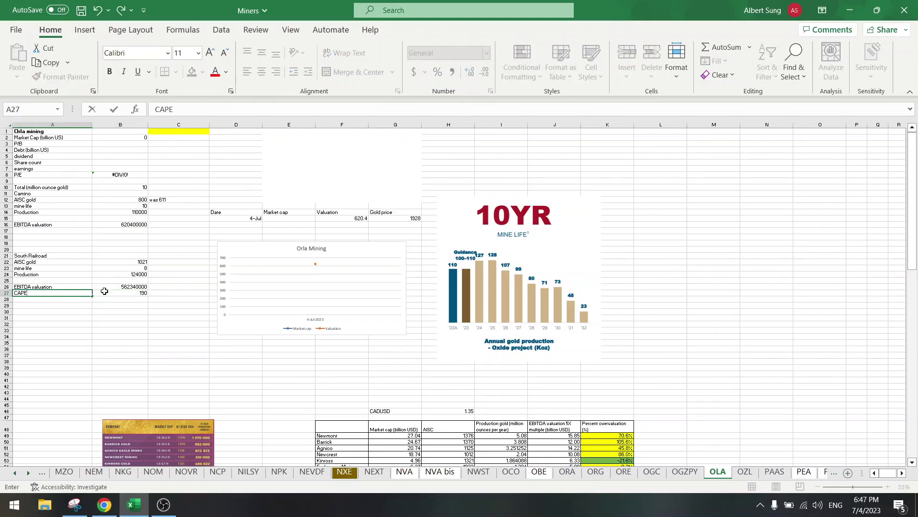
{"action": "key", "text": "Return"}
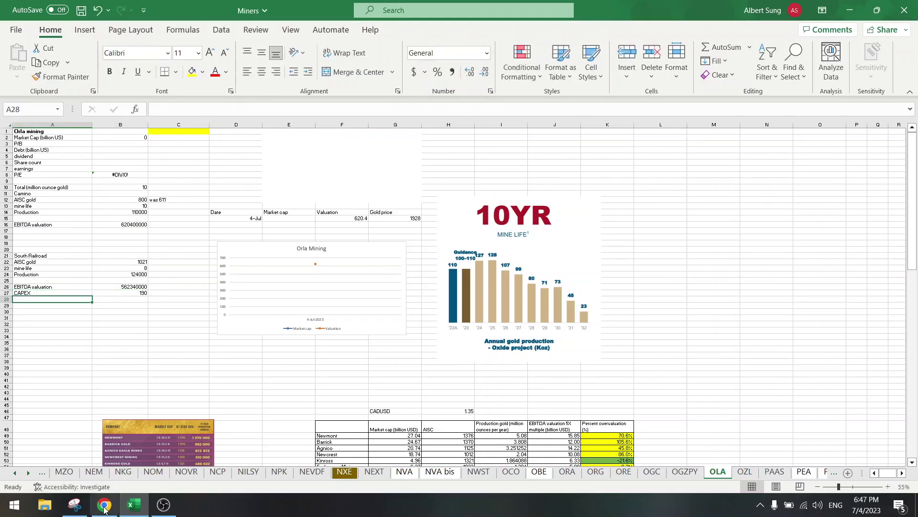
Step: Add a 'Resource (million ounces)' row with a value of 1.6 in row 28
{"action": "left_click", "coordinate": [104, 506]}
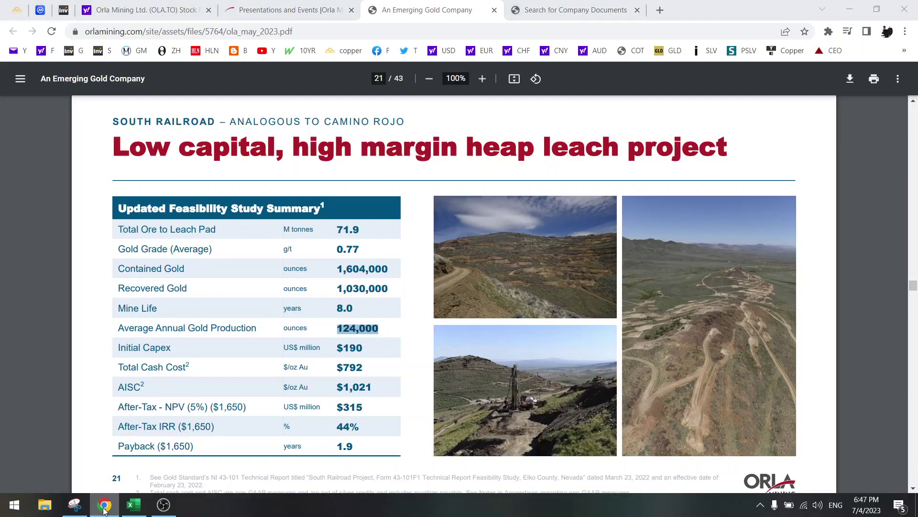
{"action": "left_click", "coordinate": [133, 504]}
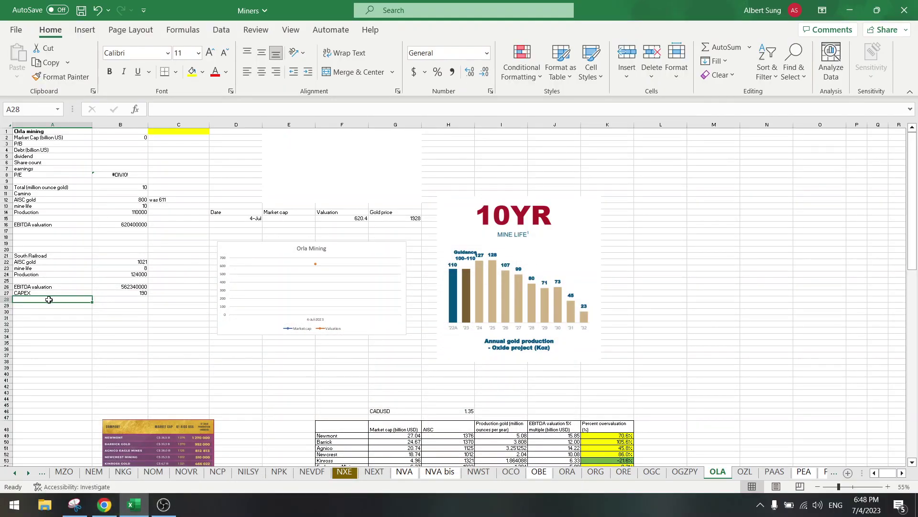
{"action": "type", "text": "Resource"}
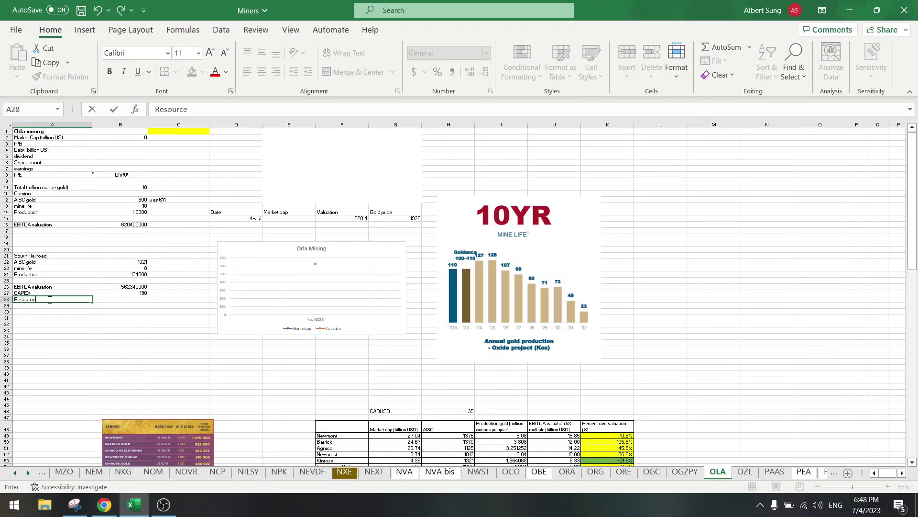
{"action": "key", "text": "Right"}
{"action": "type", "text": "1.6"}
{"action": "key", "text": "Return"}
{"action": "left_click", "coordinate": [49, 299]}
{"action": "double_click", "coordinate": [48, 299]}
{"action": "type", "text": "(million ounces)"}
{"action": "key", "text": "Return"}
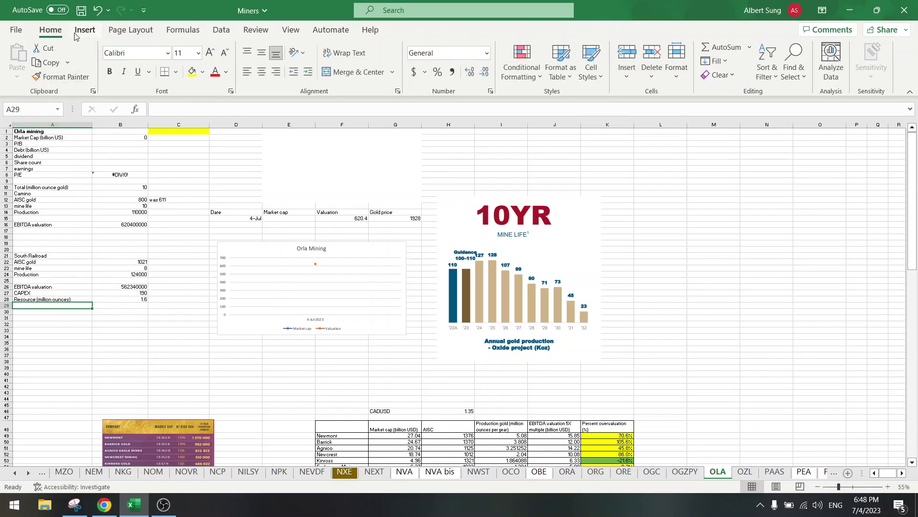
Step: Save the Miners workbook and scroll the Orla PDF to the Cerro Quema slide on page 26
{"action": "left_click", "coordinate": [81, 10]}
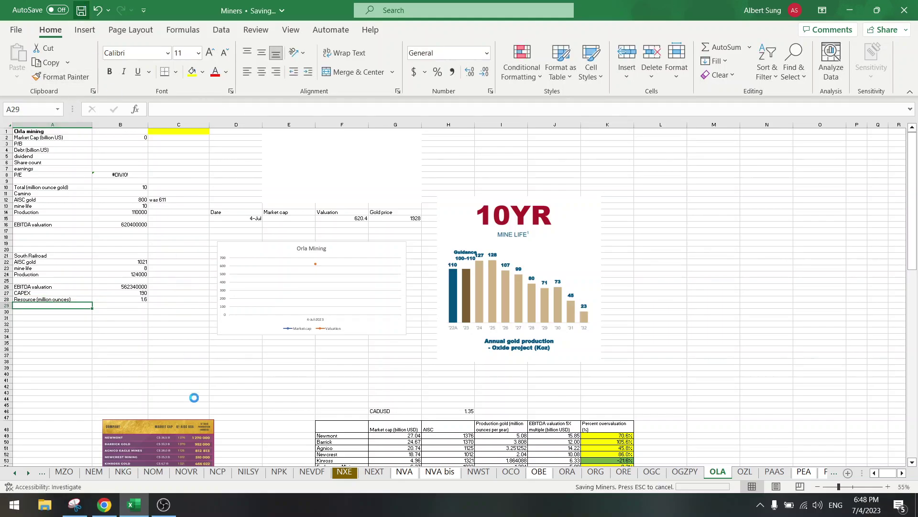
{"action": "left_click", "coordinate": [105, 504]}
{"action": "scroll", "coordinate": [317, 377], "scroll_direction": "down", "scroll_amount": 1}
{"action": "scroll", "coordinate": [318, 378], "scroll_direction": "down", "scroll_amount": 7}
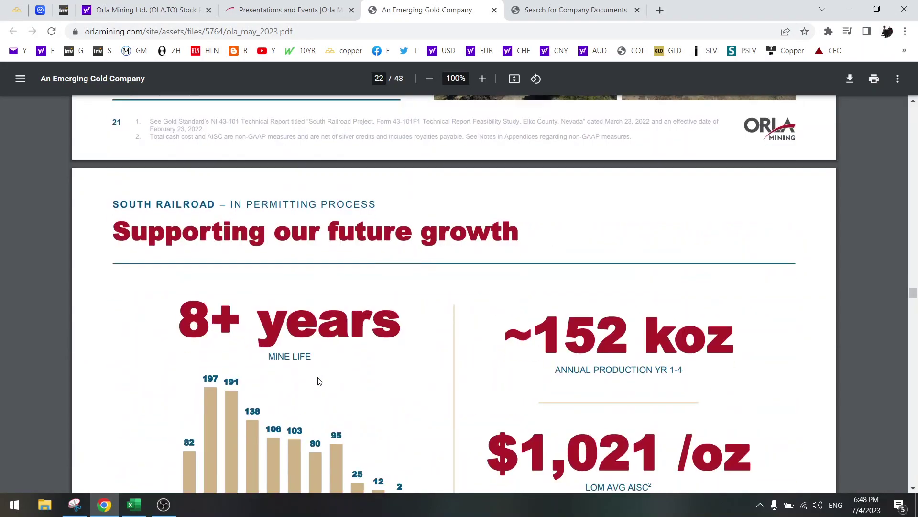
{"action": "scroll", "coordinate": [319, 381], "scroll_direction": "down", "scroll_amount": 4}
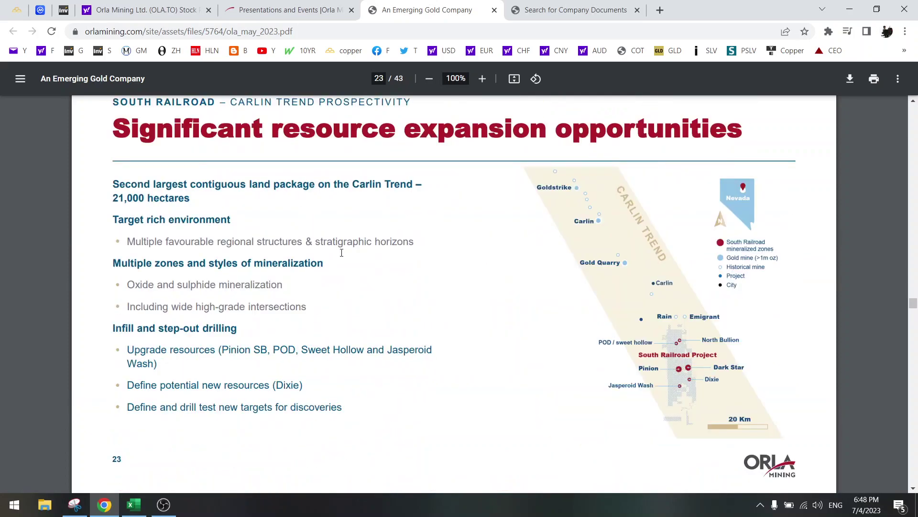
{"action": "scroll", "coordinate": [342, 253], "scroll_direction": "down", "scroll_amount": 6}
{"action": "scroll", "coordinate": [341, 253], "scroll_direction": "down", "scroll_amount": 8}
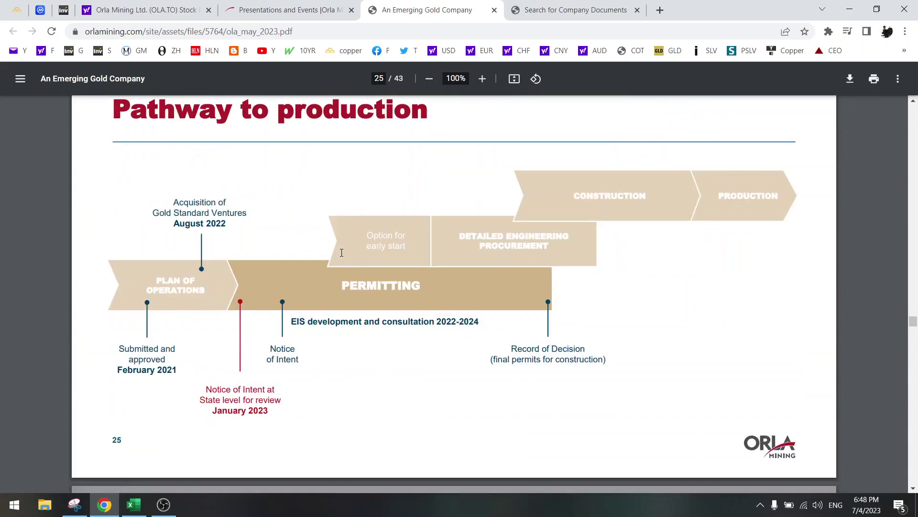
{"action": "scroll", "coordinate": [341, 253], "scroll_direction": "up", "scroll_amount": 9}
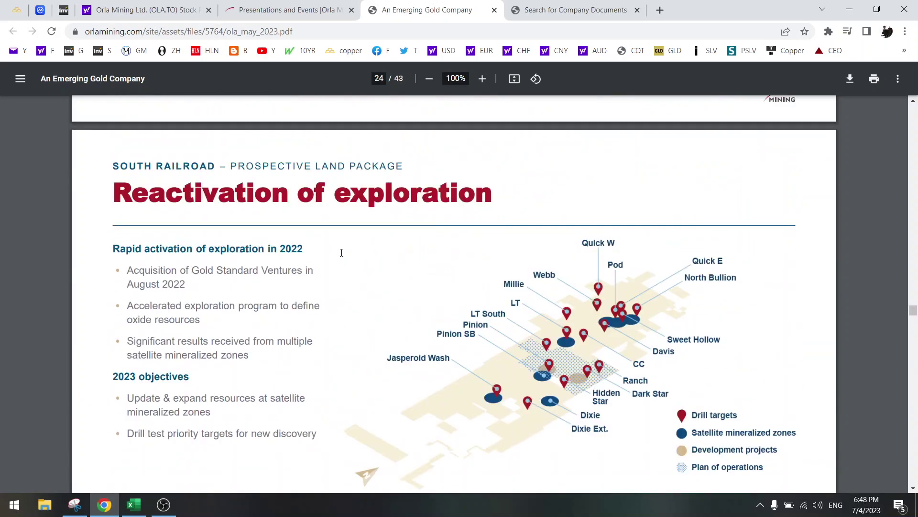
{"action": "scroll", "coordinate": [341, 253], "scroll_direction": "down", "scroll_amount": 9}
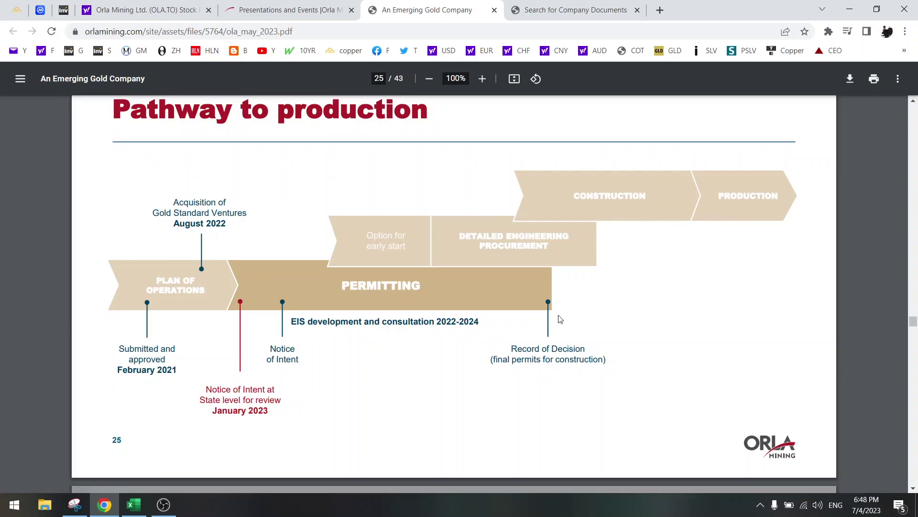
{"action": "scroll", "coordinate": [560, 319], "scroll_direction": "down", "scroll_amount": 10}
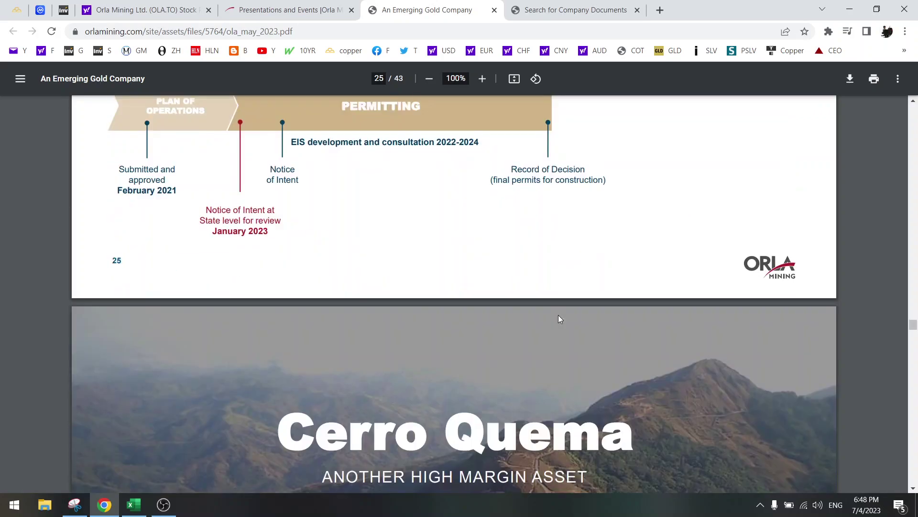
{"action": "scroll", "coordinate": [558, 319], "scroll_direction": "up", "scroll_amount": 4}
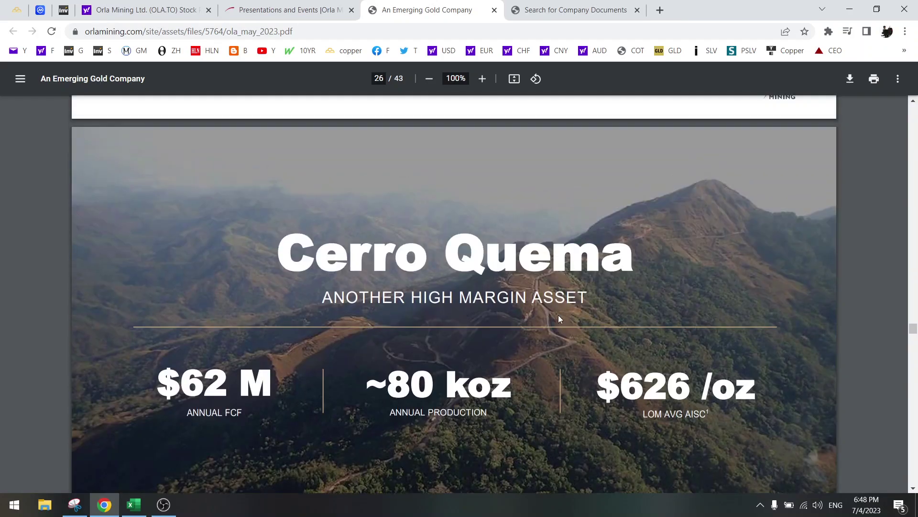
Step: Label row 29 of the OLA sheet 'production in 2027'
{"action": "left_click", "coordinate": [134, 504]}
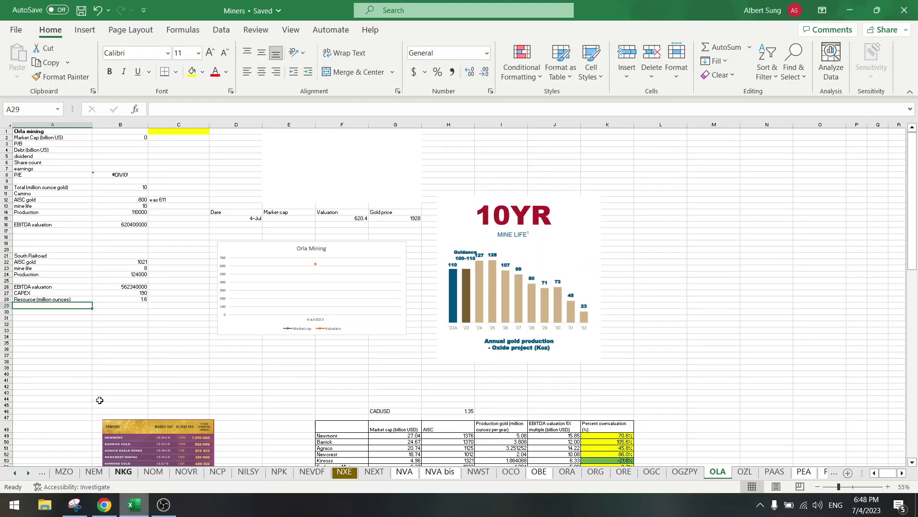
{"action": "type", "text": "pro"}
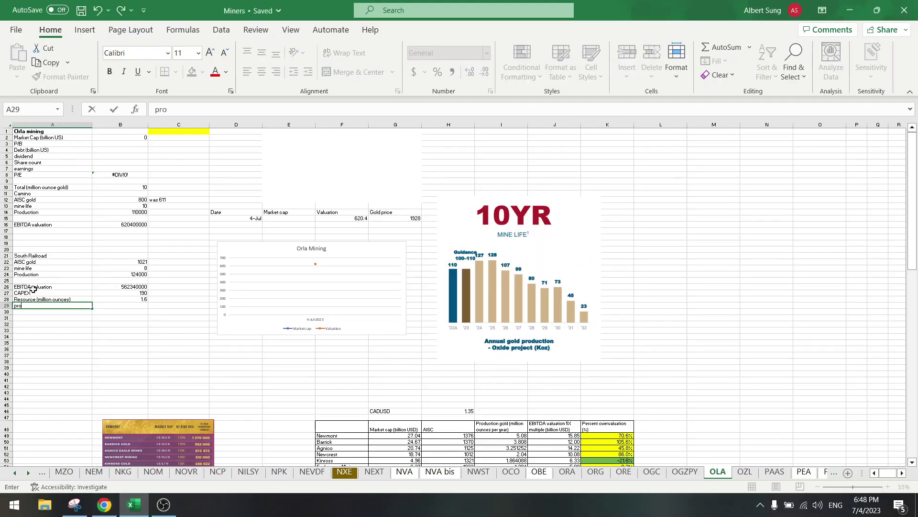
{"action": "type", "text": "duction in 2027"}
{"action": "key", "text": "Return"}
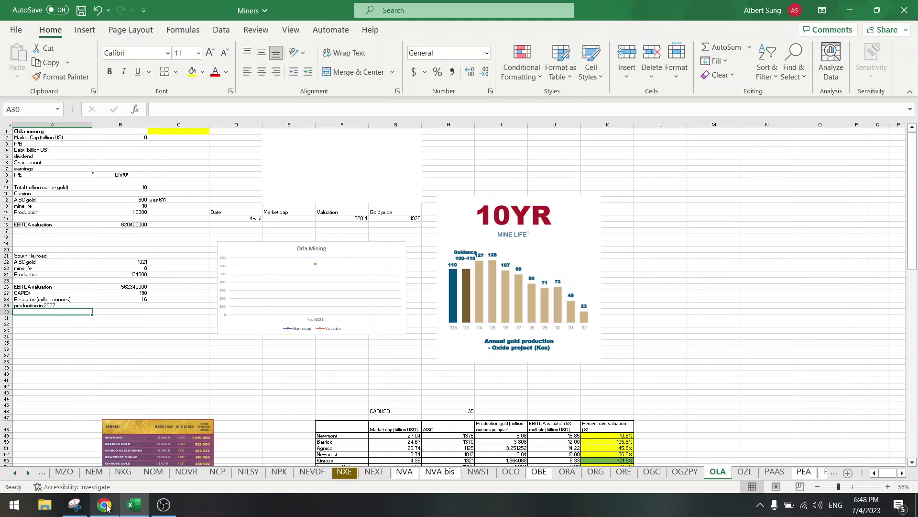
Step: After checking the Cerro Quema slide, add the heading 'Cerra Quema' in A32
{"action": "left_click", "coordinate": [104, 504]}
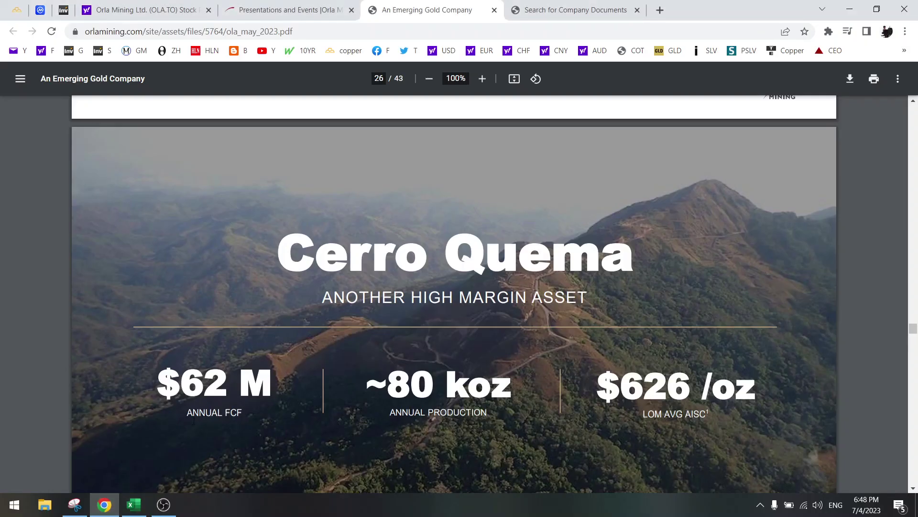
{"action": "left_click", "coordinate": [134, 505]}
{"action": "left_click", "coordinate": [47, 324]}
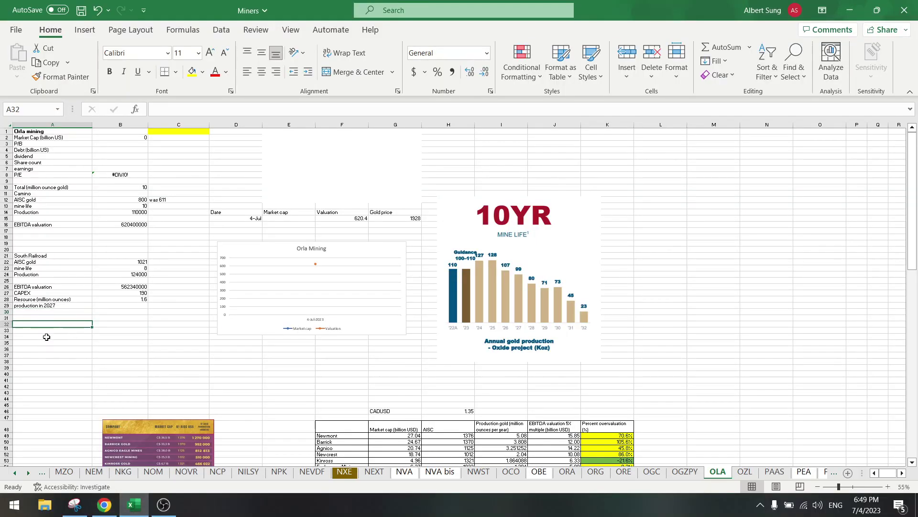
{"action": "type", "text": "Cer"}
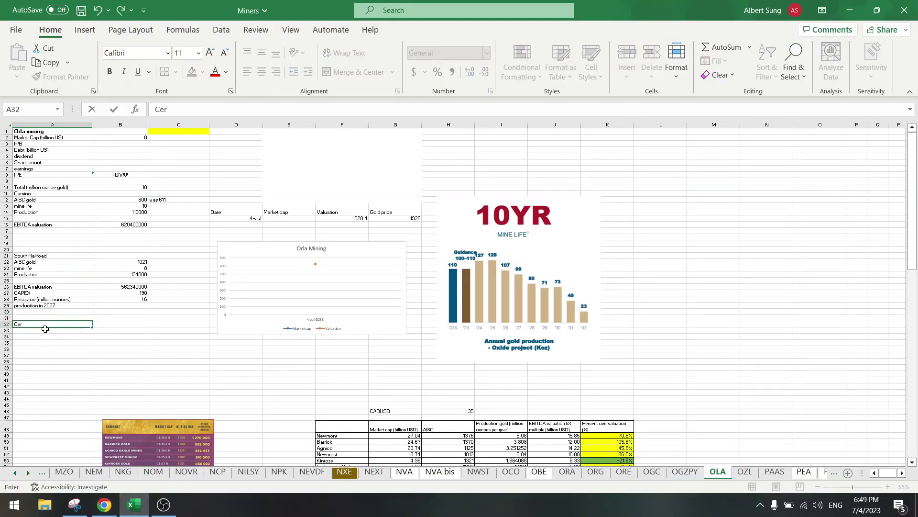
{"action": "type", "text": "ra Quema"}
{"action": "key", "text": "Return"}
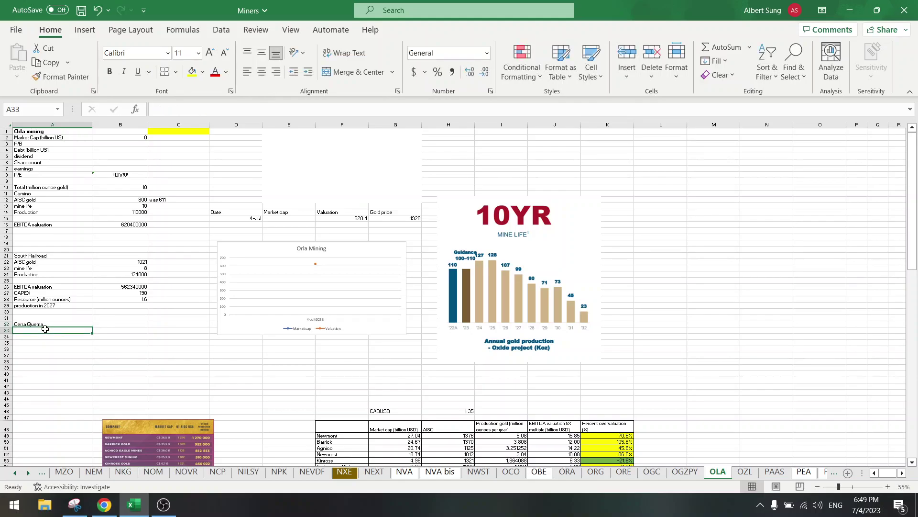
Step: Copy the South Railroad block A22:B26 to A33:B37
{"action": "left_click_drag", "start_coordinate": [54, 262], "coordinate": [126, 287]}
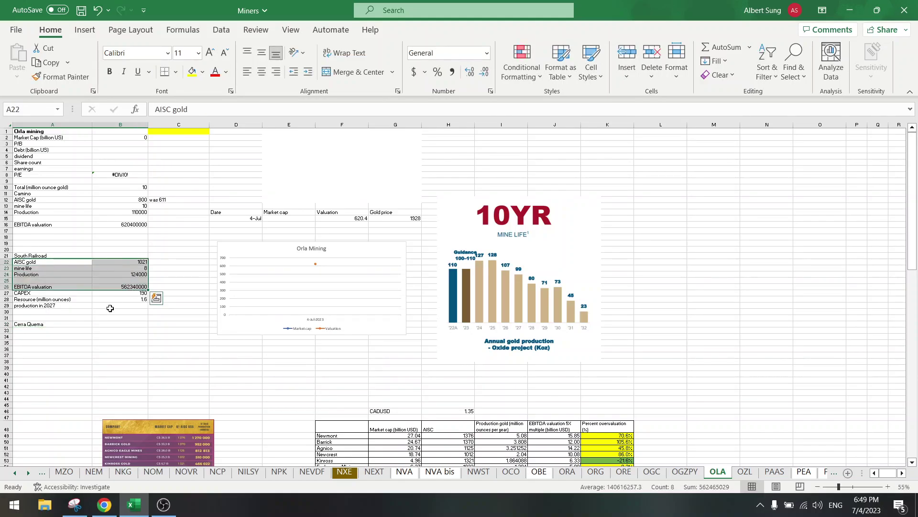
{"action": "key", "text": "ctrl+c"}
{"action": "left_click", "coordinate": [56, 332]}
{"action": "key", "text": "ctrl+v"}
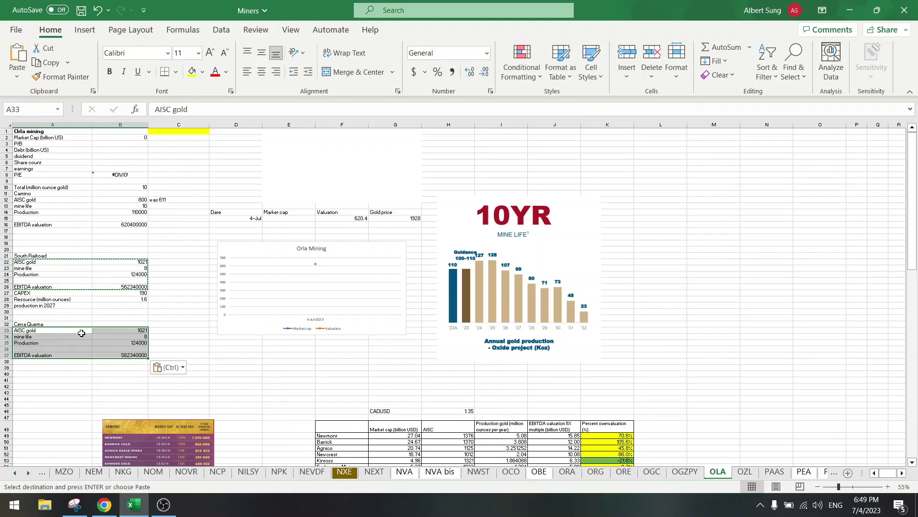
{"action": "key", "text": "Escape"}
Step: From the presentation figures, set Cerra Quema production to 80000 and AISC to 626
{"action": "left_click", "coordinate": [104, 504]}
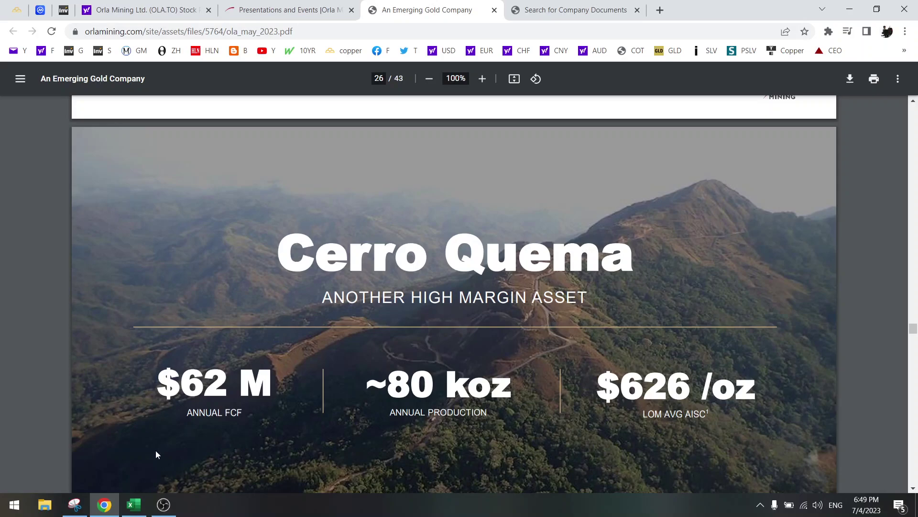
{"action": "left_click", "coordinate": [134, 504]}
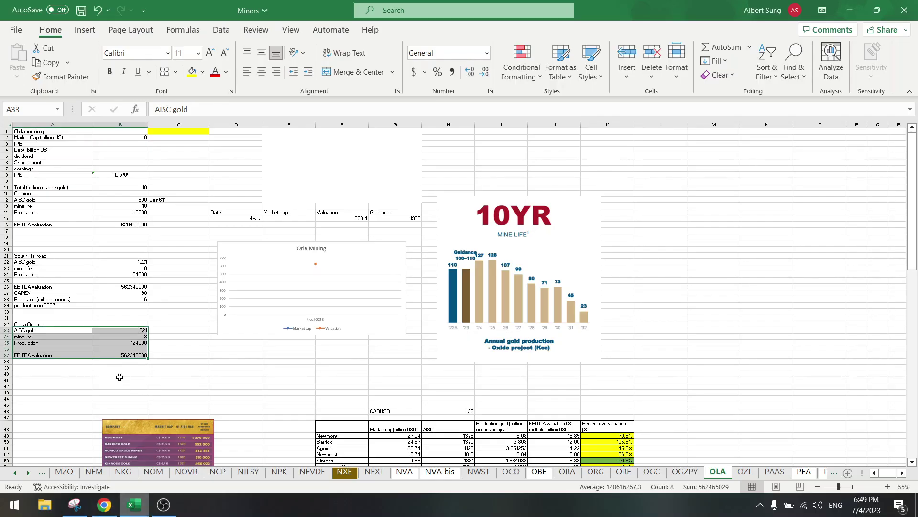
{"action": "left_click", "coordinate": [127, 336]}
{"action": "left_click", "coordinate": [136, 343]}
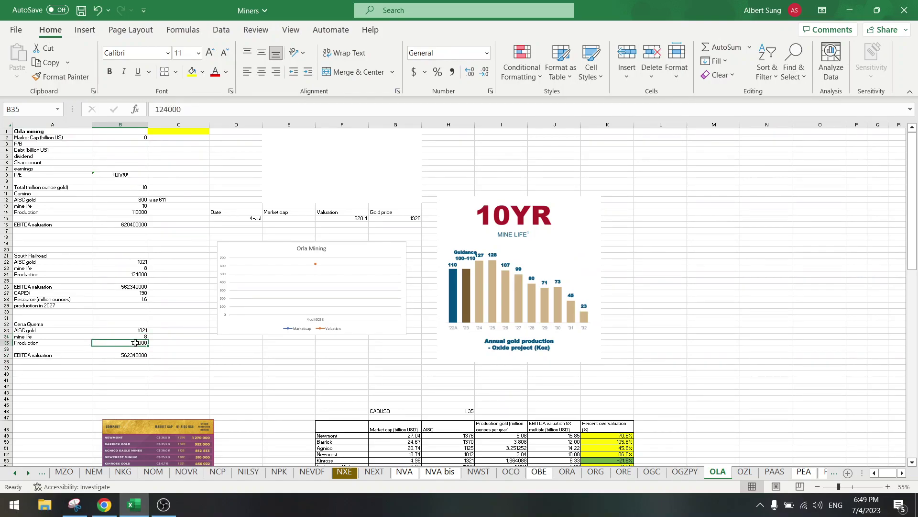
{"action": "type", "text": "80000"}
{"action": "key", "text": "Up"}
{"action": "key", "text": "Up"}
{"action": "type", "text": "626"}
{"action": "key", "text": "Return"}
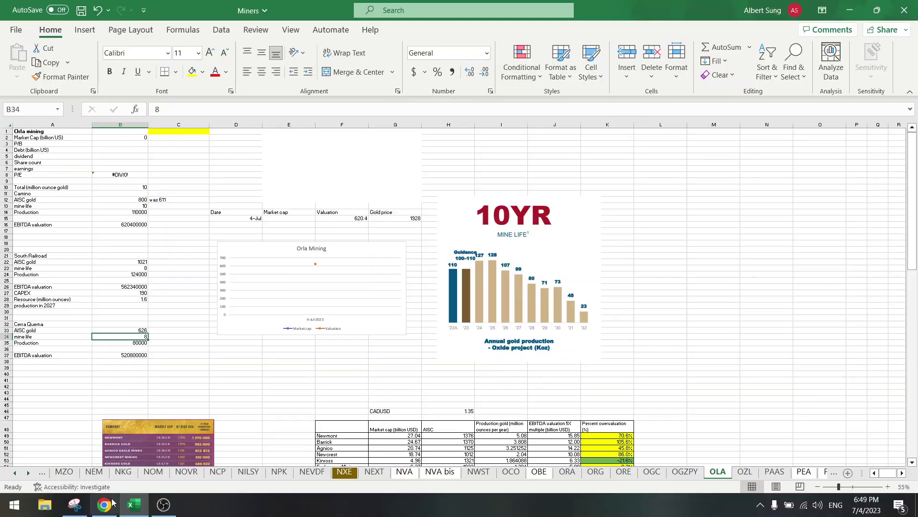
Step: Enter a Cerra Quema mine life of 7 and review the B37 EBITDA valuation formula
{"action": "left_click", "coordinate": [109, 504]}
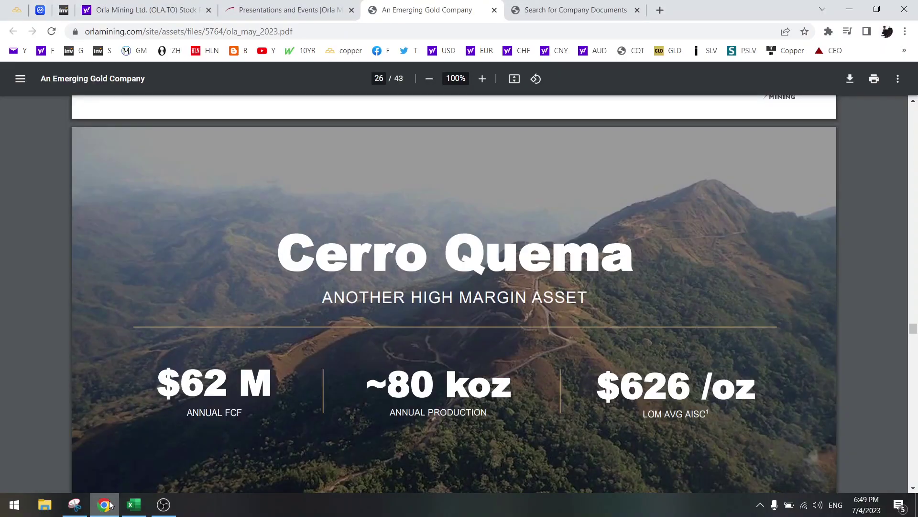
{"action": "scroll", "coordinate": [169, 389], "scroll_direction": "down", "scroll_amount": 10}
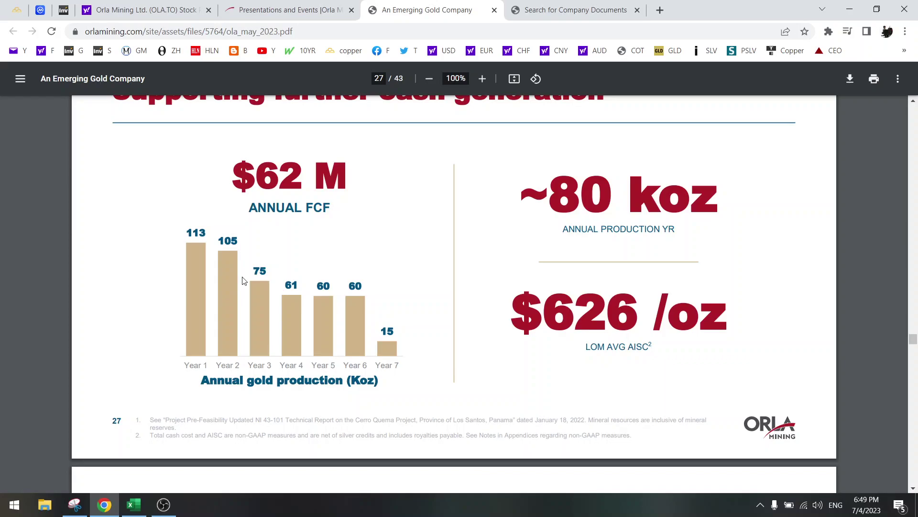
{"action": "left_click", "coordinate": [134, 504]}
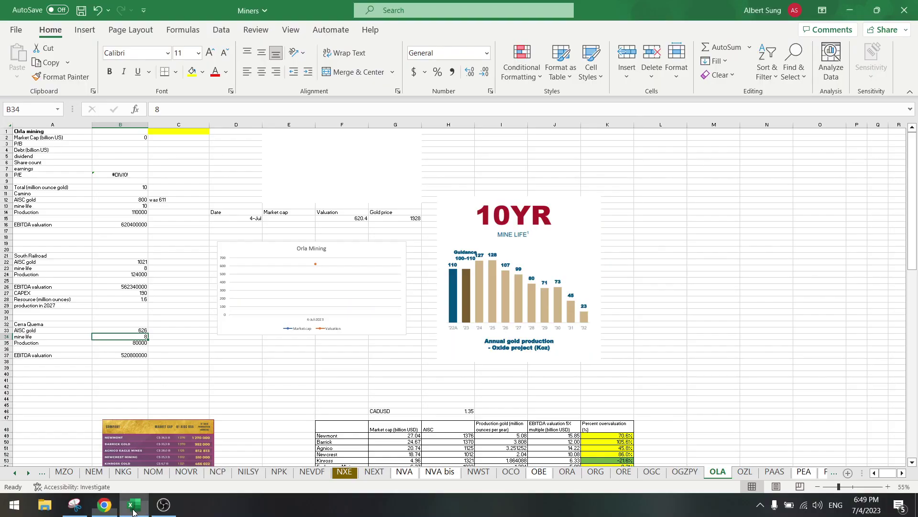
{"action": "type", "text": "7"}
{"action": "key", "text": "Return"}
{"action": "left_click", "coordinate": [130, 354]}
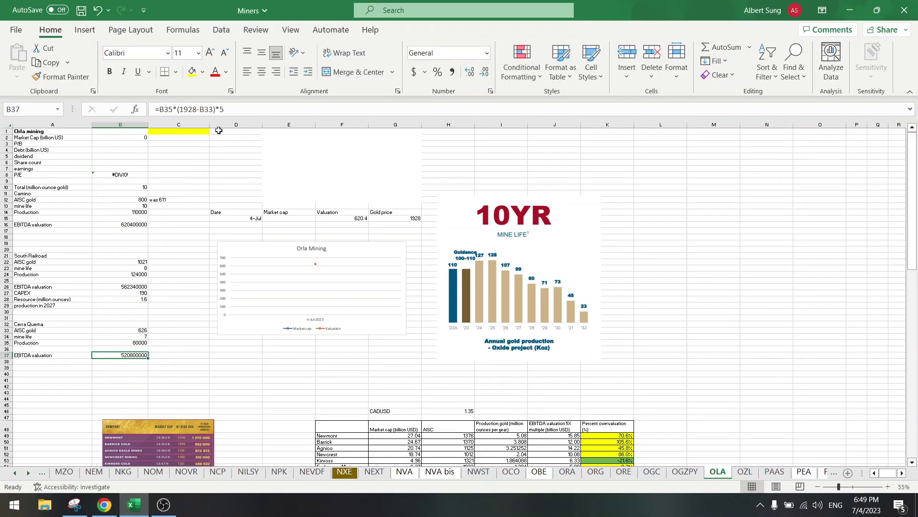
{"action": "left_click", "coordinate": [242, 109]}
{"action": "left_click", "coordinate": [167, 274]}
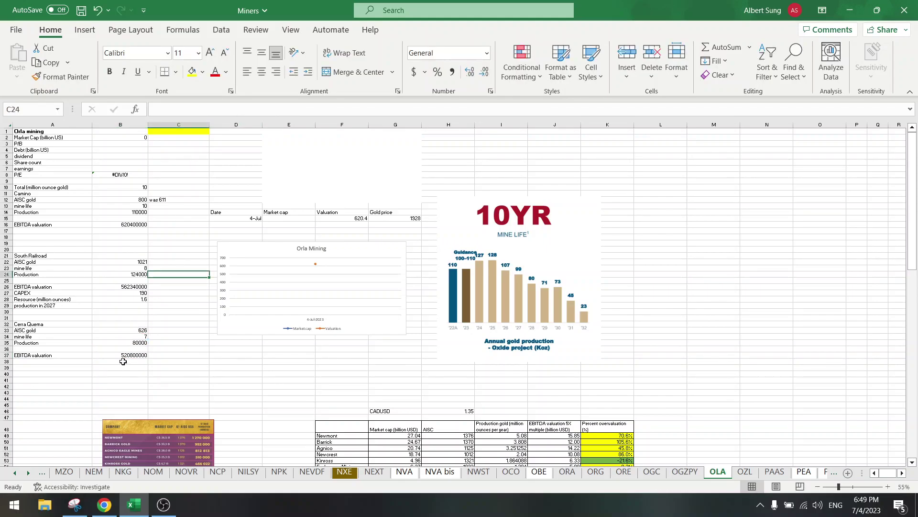
Step: Look up Orla's 1.805B market cap on the Yahoo Finance quote page
{"action": "left_click", "coordinate": [104, 504]}
{"action": "left_click", "coordinate": [142, 11]}
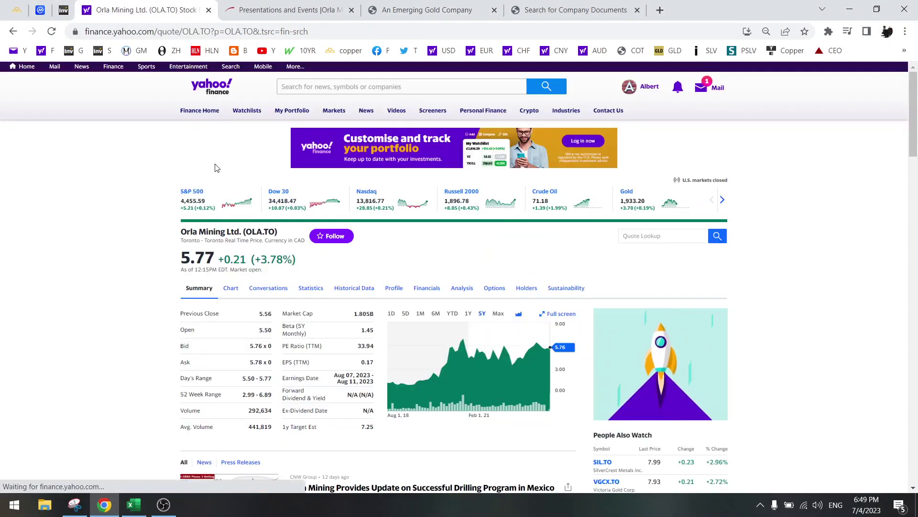
{"action": "double_click", "coordinate": [358, 314]}
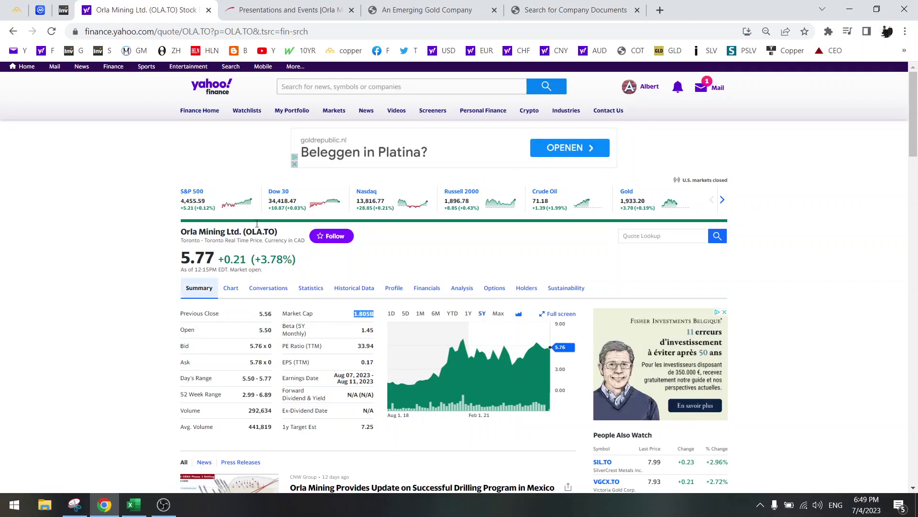
{"action": "left_click", "coordinate": [468, 9]}
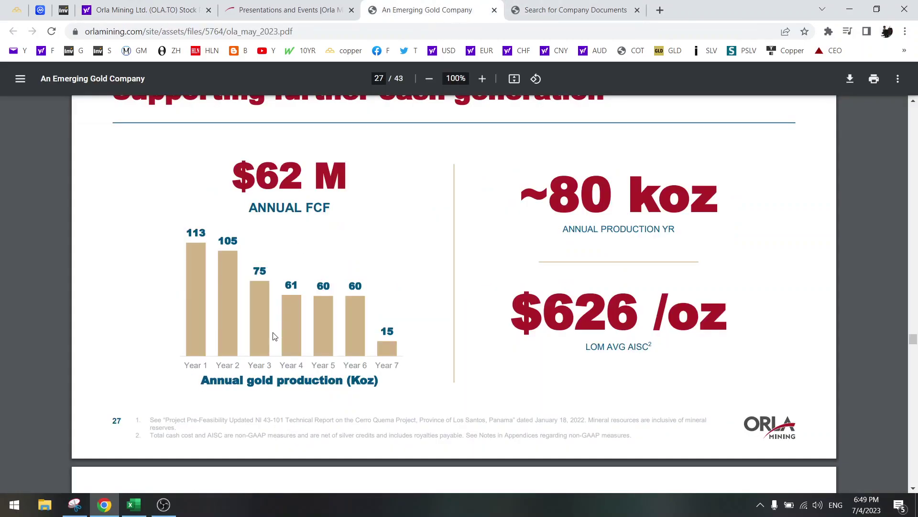
Step: Scroll the Orla presentation PDF down to the page 33 capital structure slide
{"action": "scroll", "coordinate": [274, 337], "scroll_direction": "down", "scroll_amount": 7}
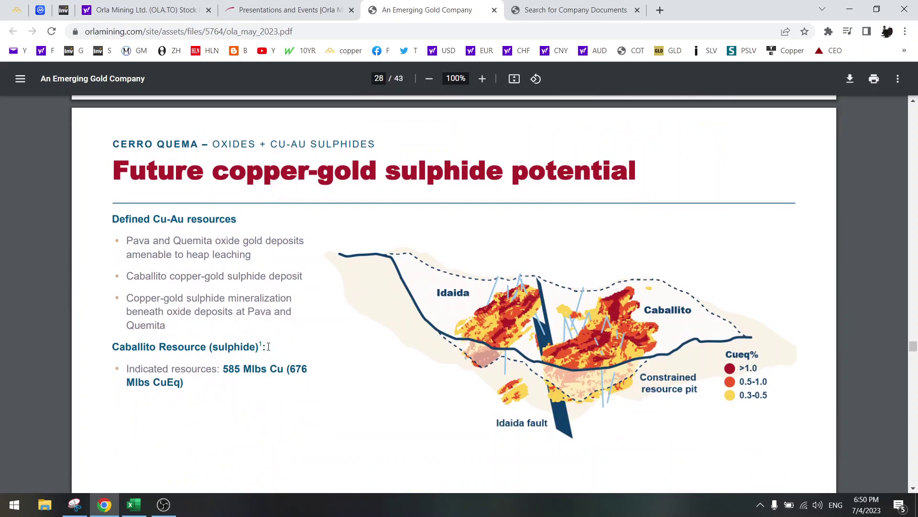
{"action": "scroll", "coordinate": [268, 347], "scroll_direction": "down", "scroll_amount": 4}
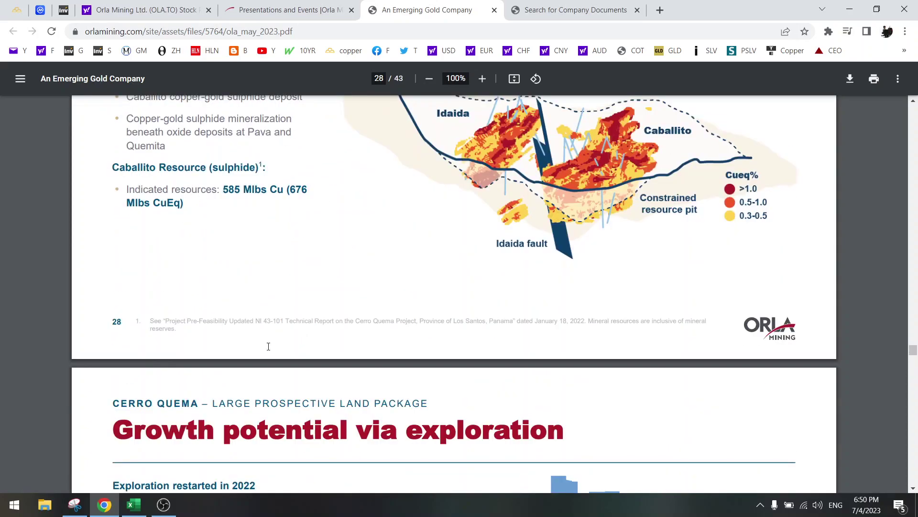
{"action": "scroll", "coordinate": [269, 347], "scroll_direction": "down", "scroll_amount": 4}
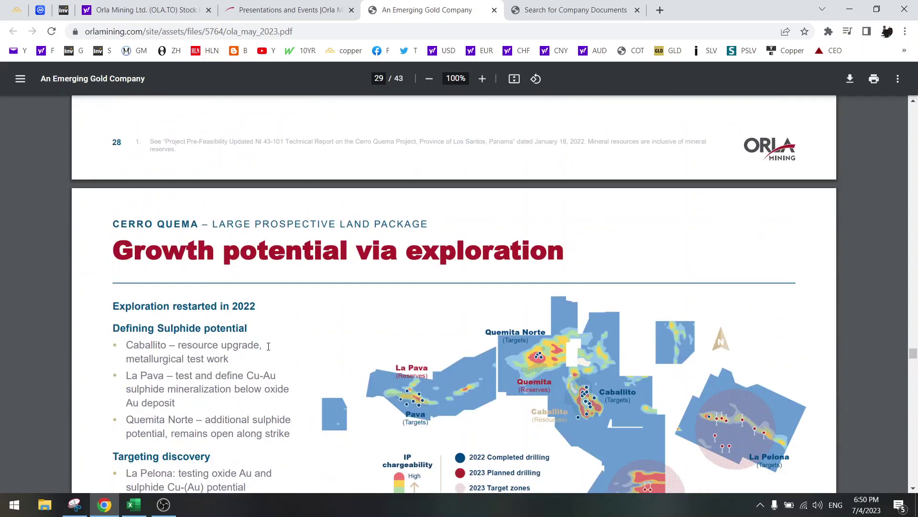
{"action": "scroll", "coordinate": [269, 346], "scroll_direction": "down", "scroll_amount": 10}
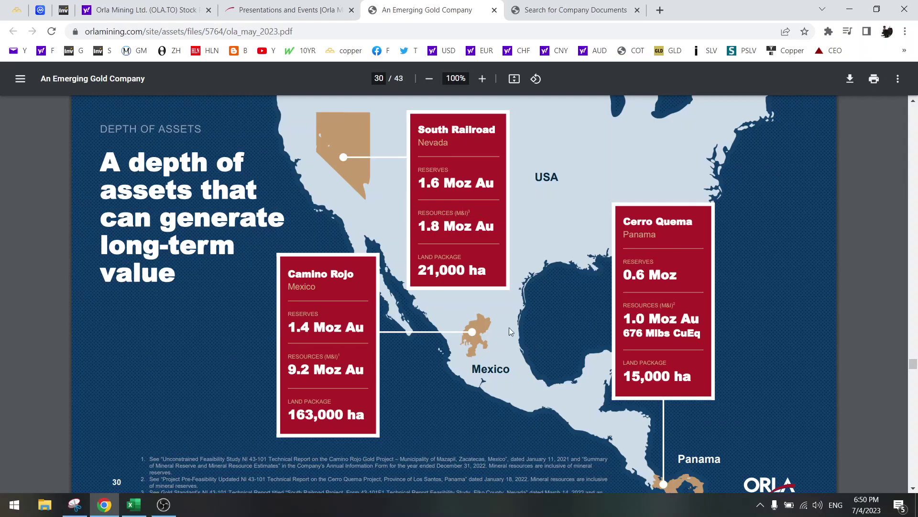
{"action": "left_click_drag", "start_coordinate": [298, 327], "coordinate": [351, 328]}
{"action": "left_click", "coordinate": [442, 140]}
{"action": "scroll", "coordinate": [674, 269], "scroll_direction": "down", "scroll_amount": 20}
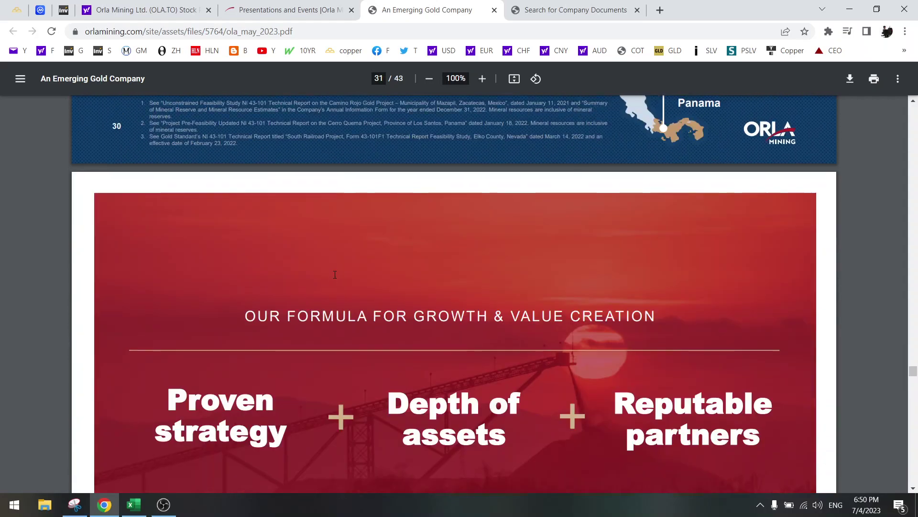
{"action": "scroll", "coordinate": [335, 274], "scroll_direction": "down", "scroll_amount": 15}
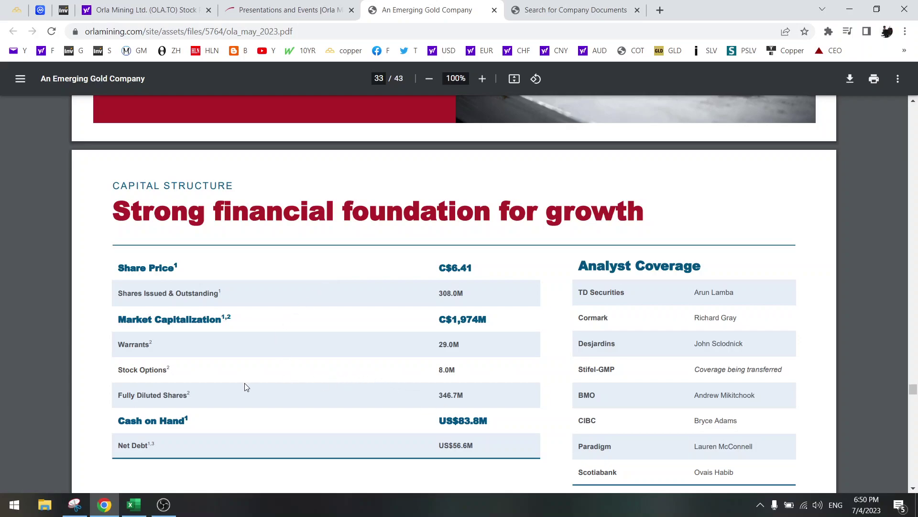
{"action": "left_click", "coordinate": [133, 506]}
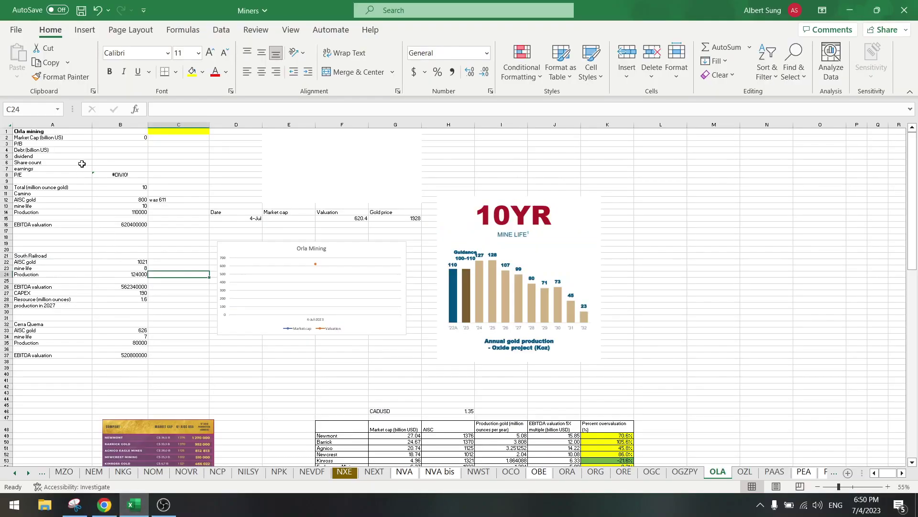
{"action": "left_click", "coordinate": [104, 162]}
{"action": "type", "text": "347"}
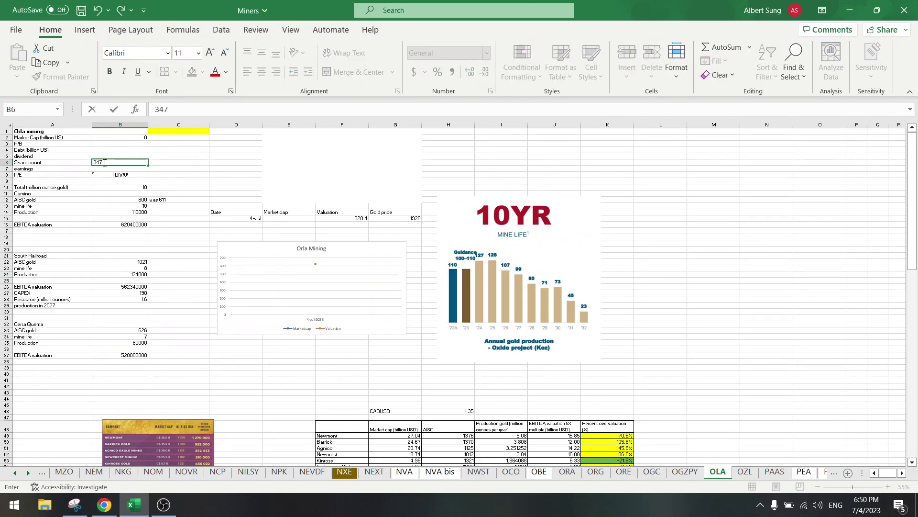
{"action": "type", "text": "000000"}
{"action": "key", "text": "Return"}
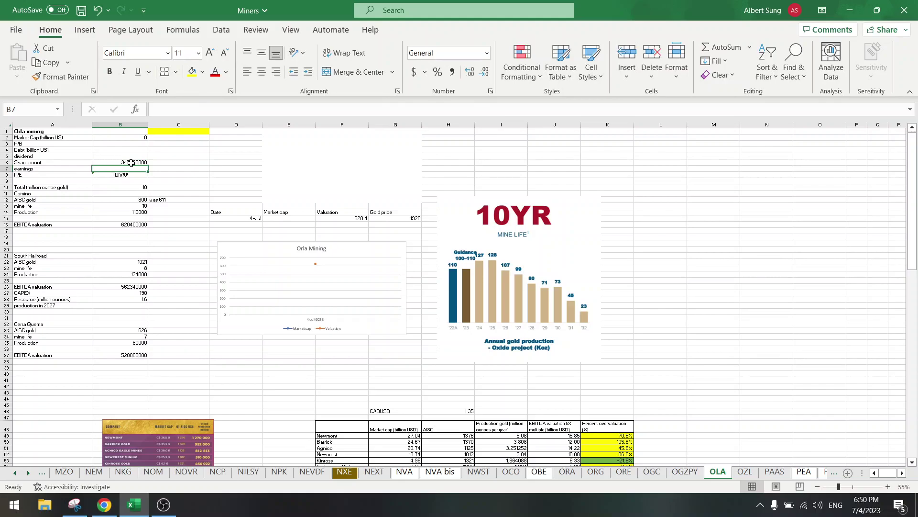
{"action": "left_click", "coordinate": [131, 162]}
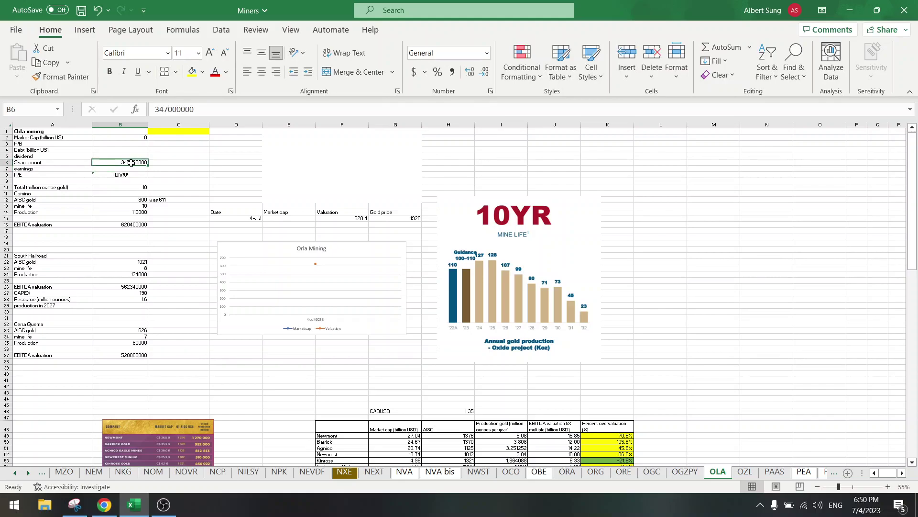
{"action": "left_click", "coordinate": [285, 217]}
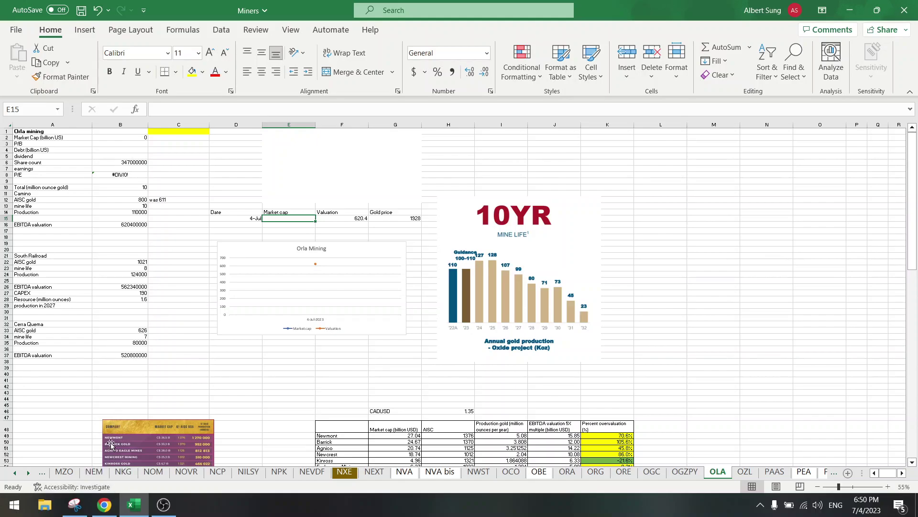
{"action": "left_click", "coordinate": [104, 505]}
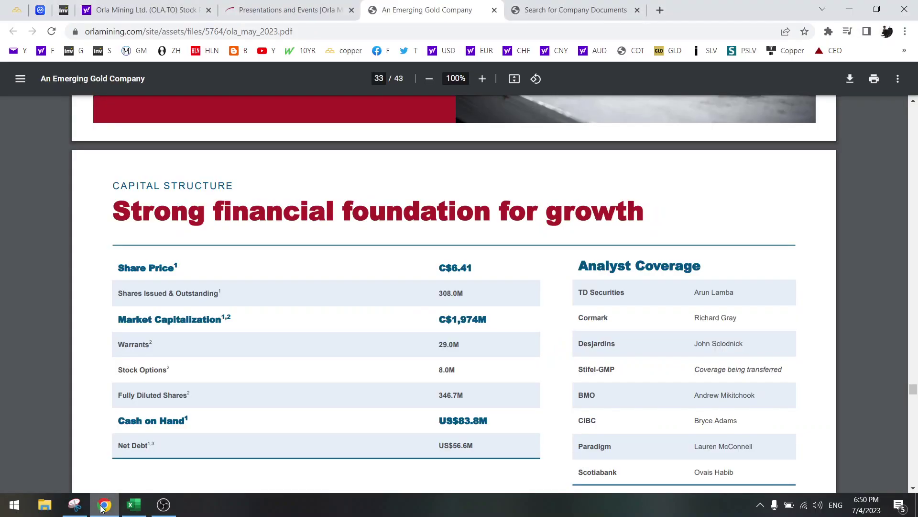
{"action": "left_click", "coordinate": [156, 4]}
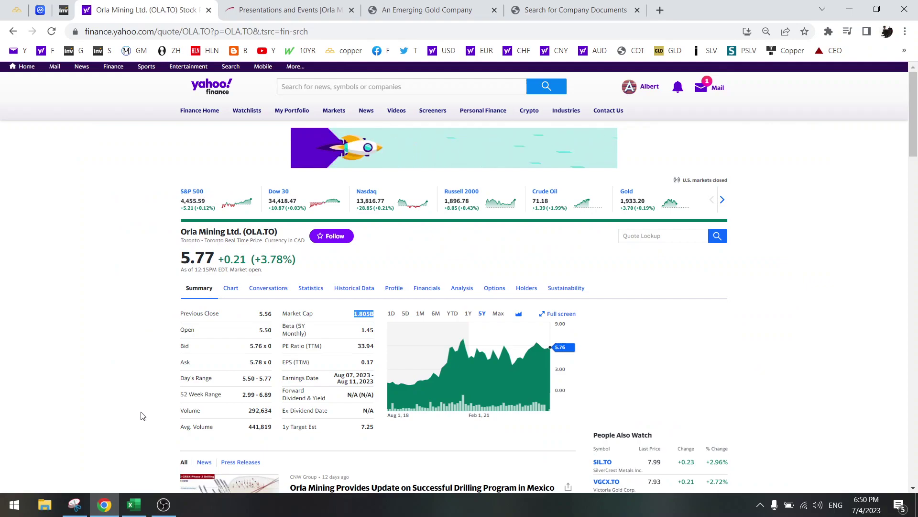
{"action": "left_click", "coordinate": [134, 505]}
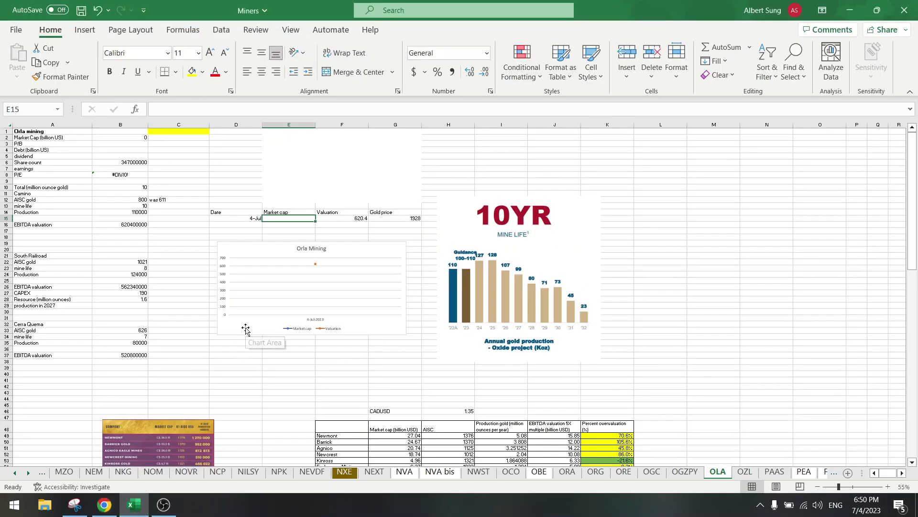
Step: Enter the market cap formula =5.77/1.32*B6/1000000 in E15
{"action": "type", "text": "=5.77/1.32*"}
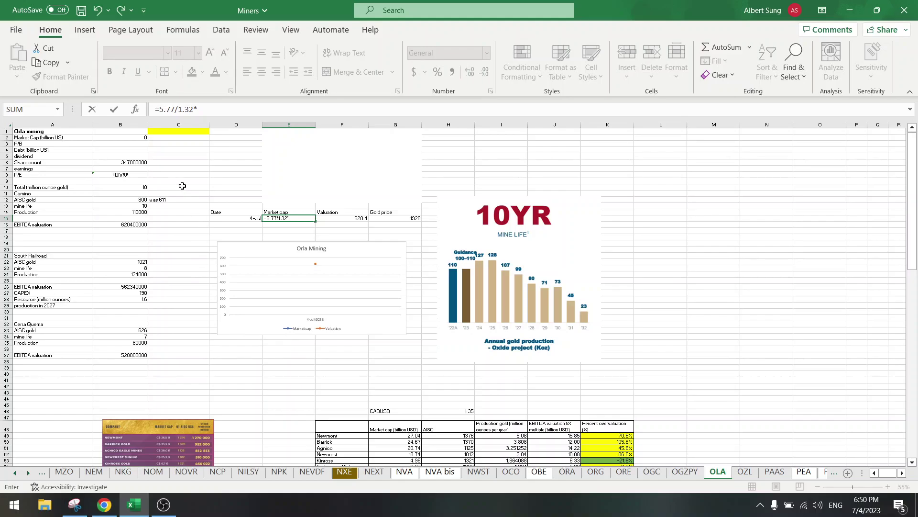
{"action": "left_click", "coordinate": [133, 162]}
{"action": "type", "text": "/1000000"}
{"action": "key", "text": "ctrl+Return"}
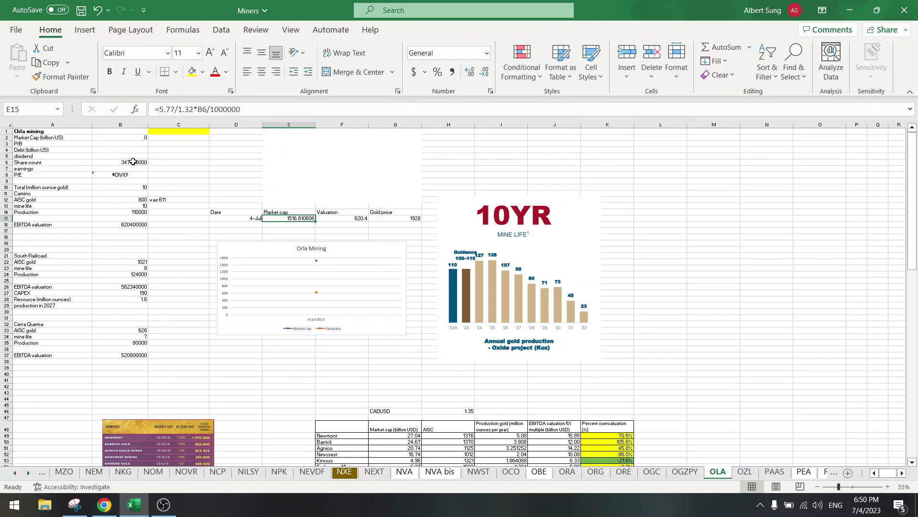
Step: Format E15 as a number with 0 decimal places, showing 1517
{"action": "right_click", "coordinate": [280, 218]}
{"action": "left_click", "coordinate": [339, 427]}
{"action": "left_click", "coordinate": [212, 254]}
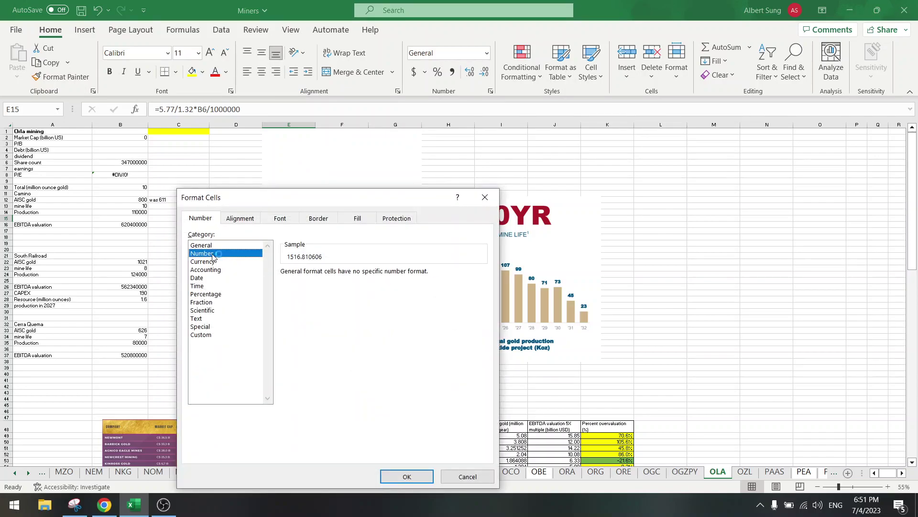
{"action": "left_click", "coordinate": [365, 275]}
{"action": "left_click", "coordinate": [364, 276]}
{"action": "left_click", "coordinate": [396, 477]}
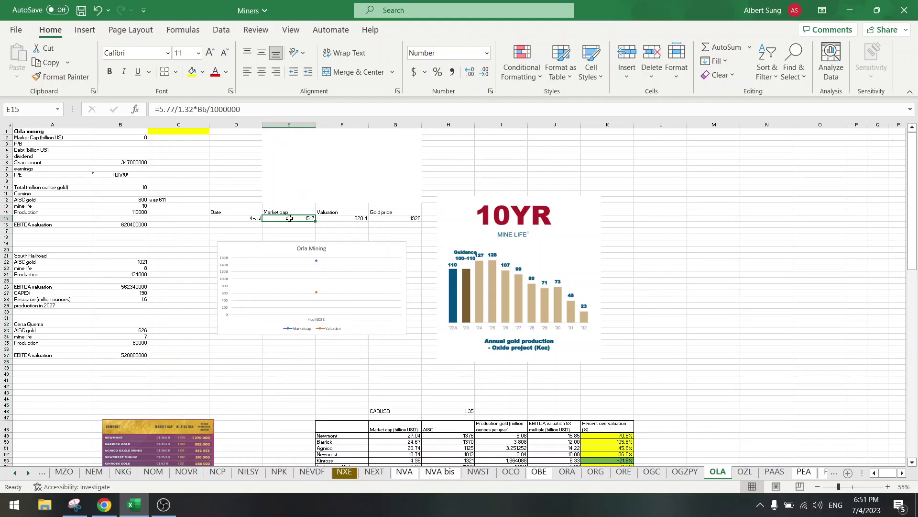
{"action": "left_click", "coordinate": [219, 231]}
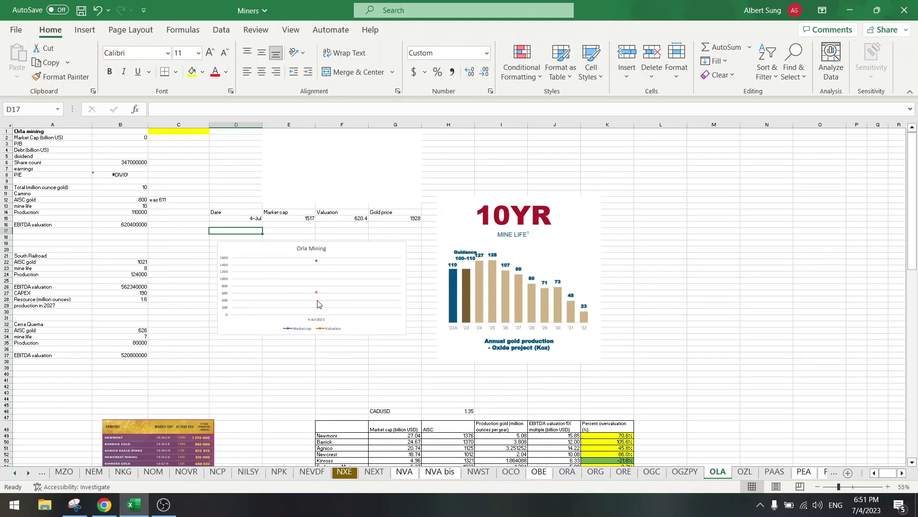
{"action": "mouse_move", "coordinate": [319, 264]}
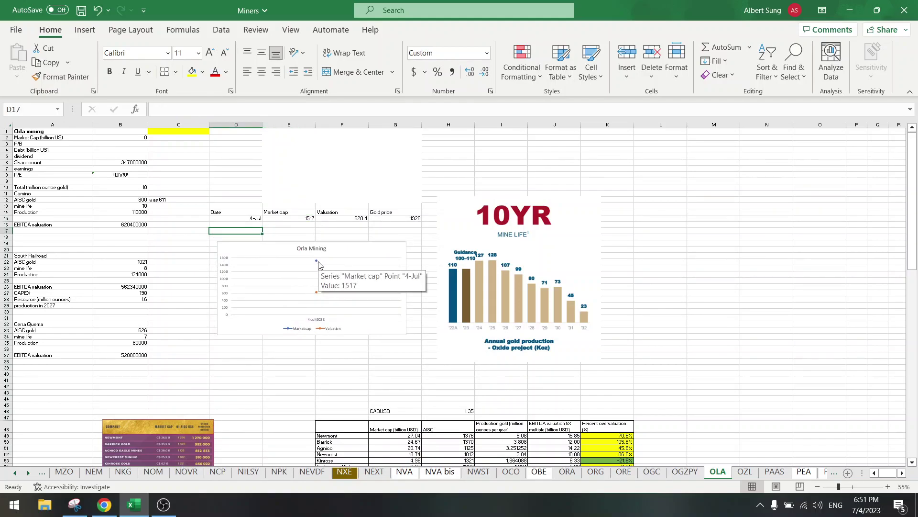
{"action": "left_click", "coordinate": [335, 218]}
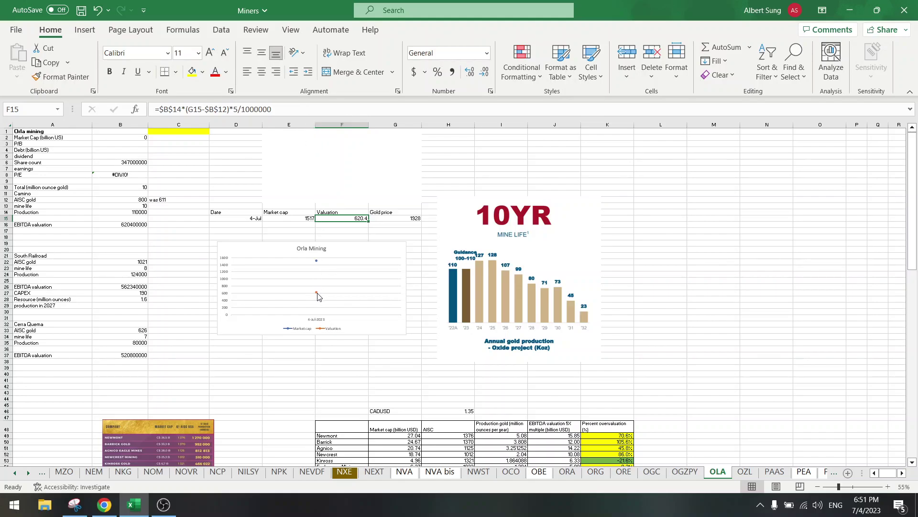
{"action": "mouse_move", "coordinate": [317, 296]}
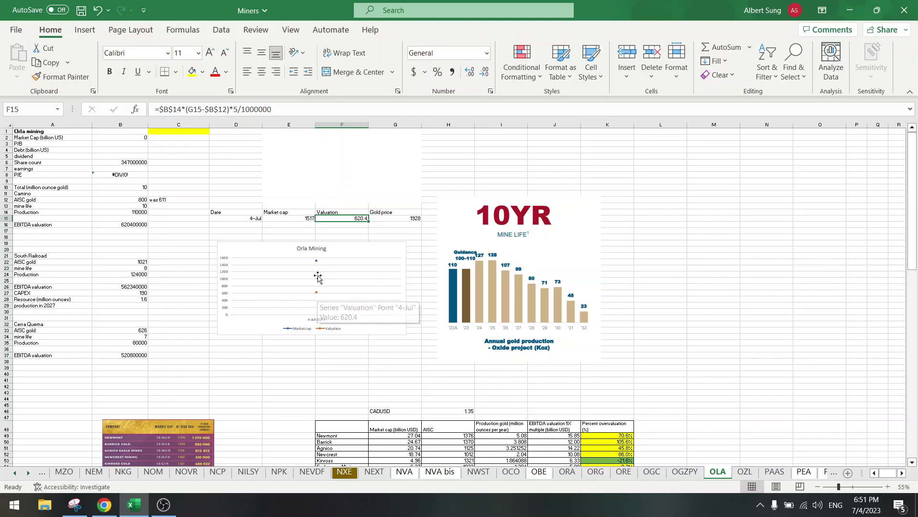
{"action": "left_click", "coordinate": [174, 255]}
{"action": "left_click_drag", "start_coordinate": [51, 255], "coordinate": [129, 365]}
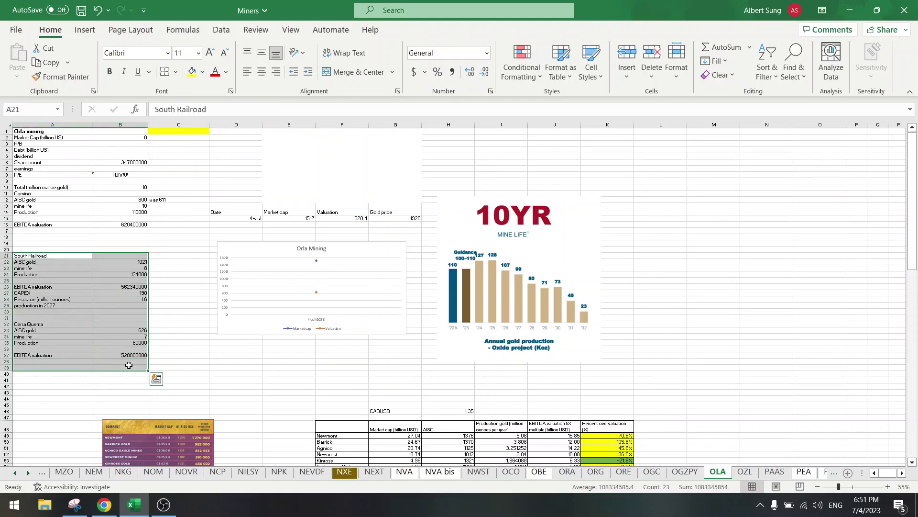
{"action": "left_click", "coordinate": [108, 281]}
{"action": "left_click_drag", "start_coordinate": [55, 257], "coordinate": [129, 366]}
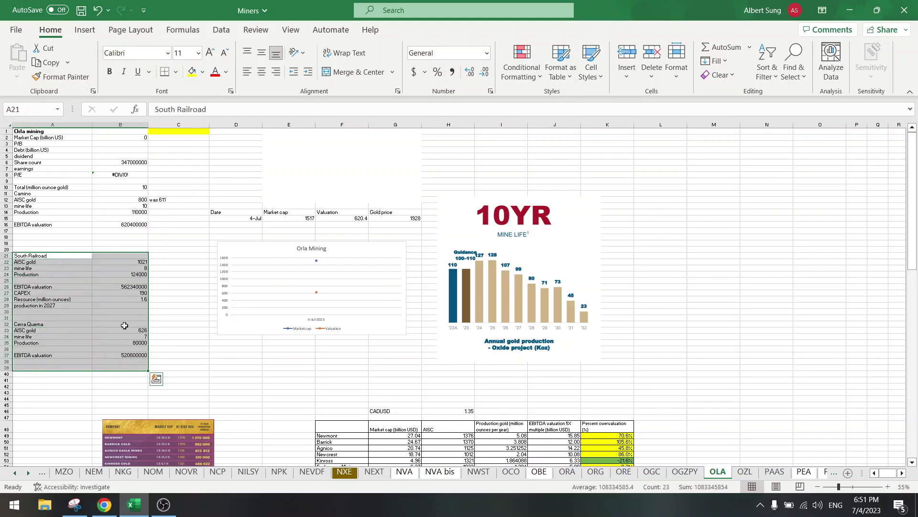
{"action": "left_click", "coordinate": [114, 285]}
{"action": "left_click", "coordinate": [114, 285]}
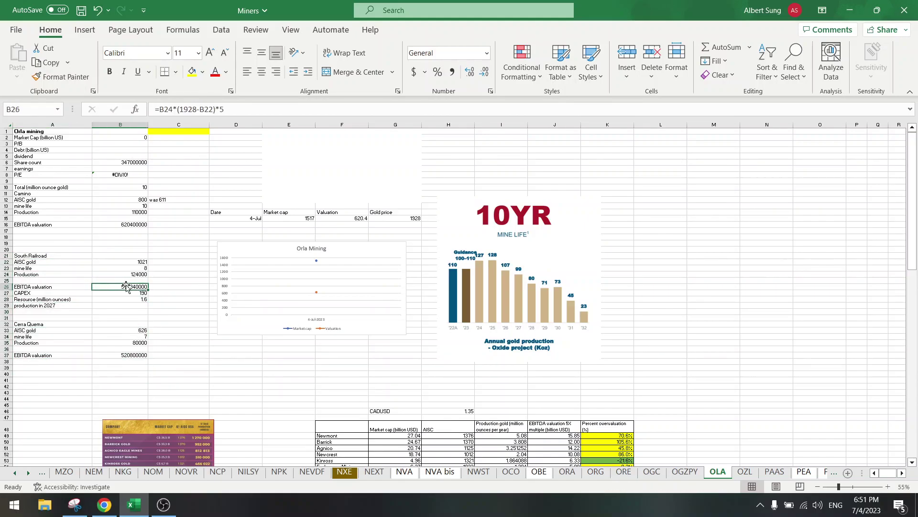
{"action": "left_click", "coordinate": [168, 265]}
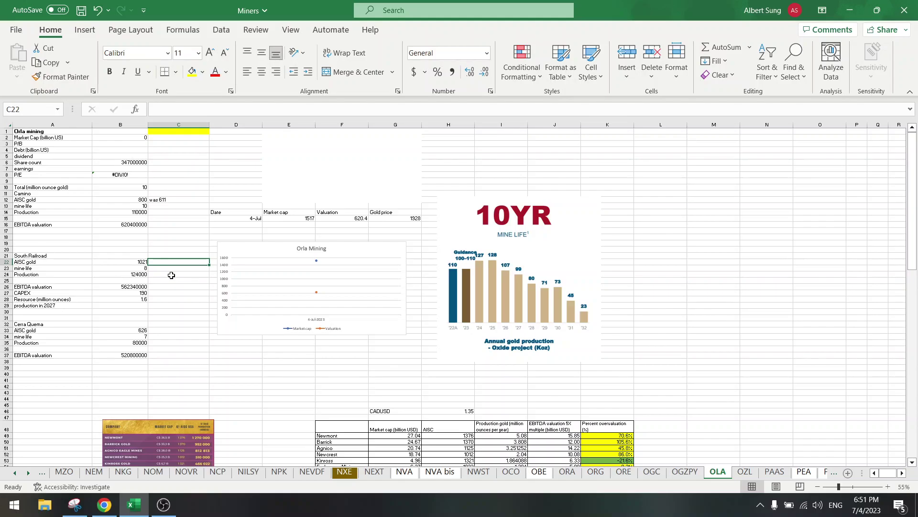
Step: Rename the F14 header to 'Valuation 2023'
{"action": "left_click", "coordinate": [330, 211]}
{"action": "left_click", "coordinate": [218, 109]}
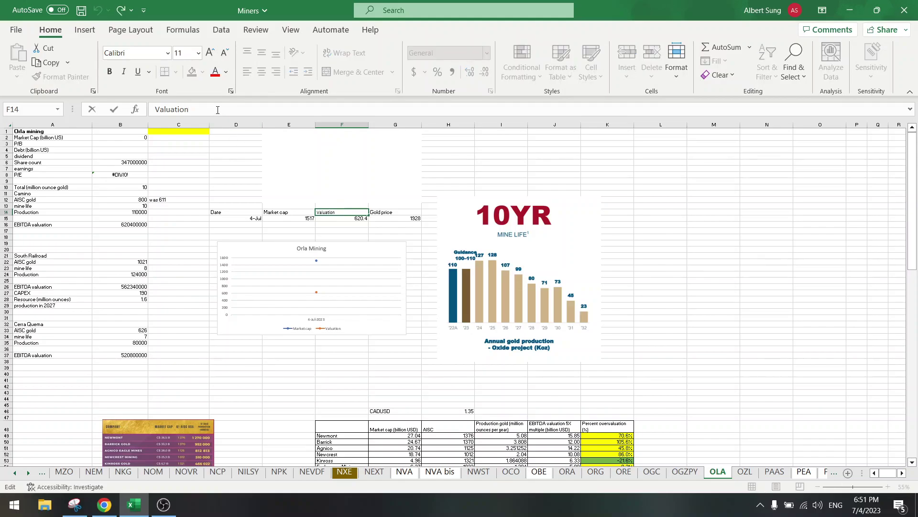
{"action": "type", "text": "2023"}
{"action": "key", "text": "Return"}
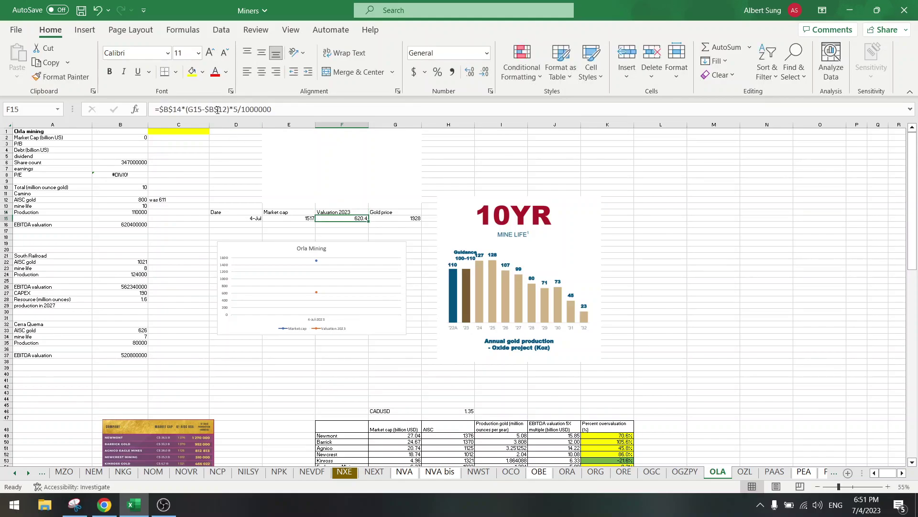
{"action": "key", "text": "Up"}
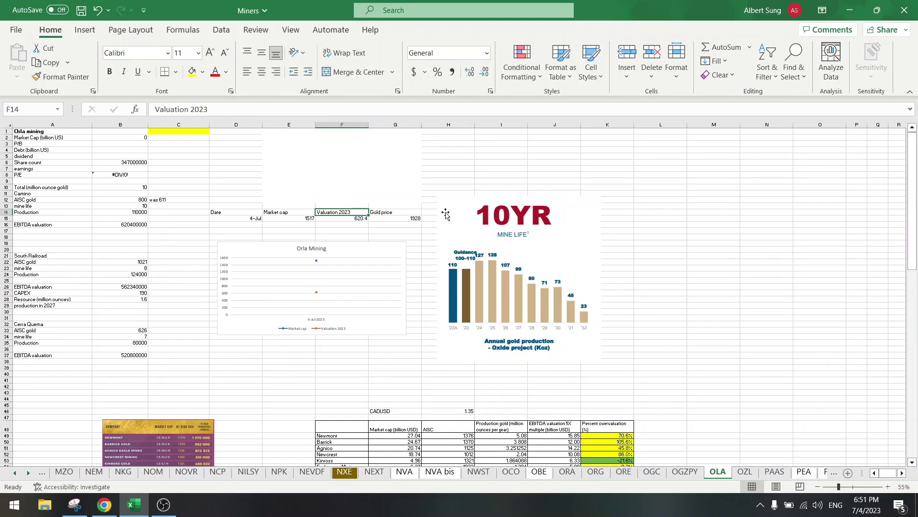
Step: Shift the gold price cells to column H and add a 'Valuation 2027' header in G14
{"action": "left_click_drag", "start_coordinate": [445, 210], "coordinate": [524, 214]}
{"action": "left_click_drag", "start_coordinate": [397, 213], "coordinate": [434, 217]}
{"action": "left_click", "coordinate": [411, 212]}
{"action": "type", "text": "Valuation 2027"}
{"action": "key", "text": "Return"}
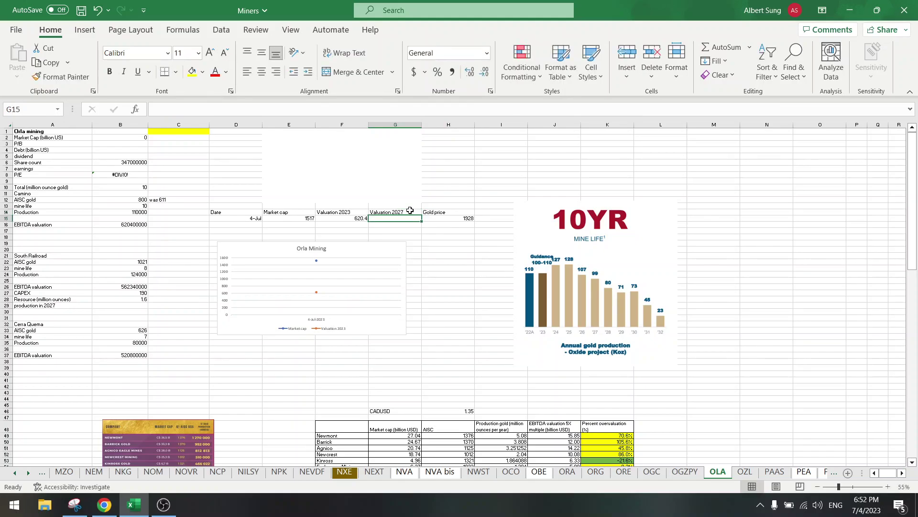
Step: Enter =F15+(B24*(H15-B22)*5/1000000) in G15 for the 2027 valuation
{"action": "type", "text": "="}
{"action": "key", "text": "Left"}
{"action": "type", "text": "+"}
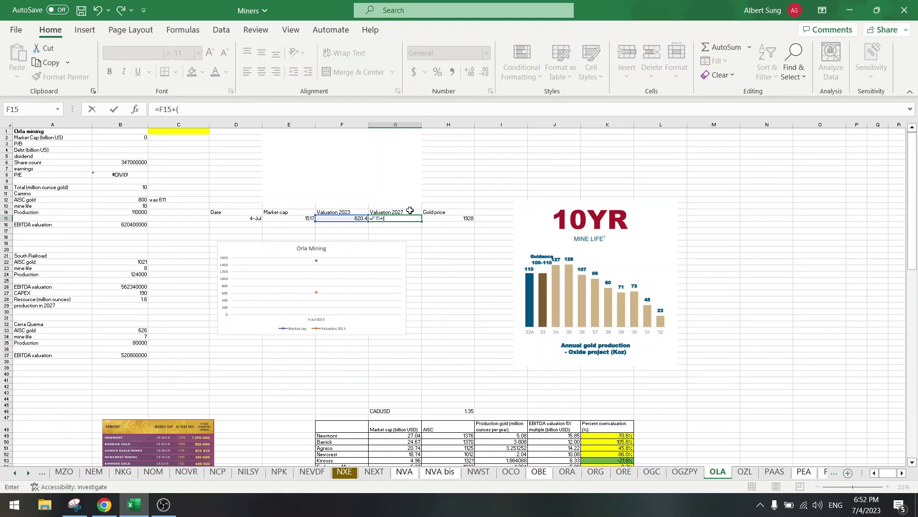
{"action": "type", "text": "()"}
{"action": "left_click", "coordinate": [179, 109]}
{"action": "left_click", "coordinate": [131, 273]}
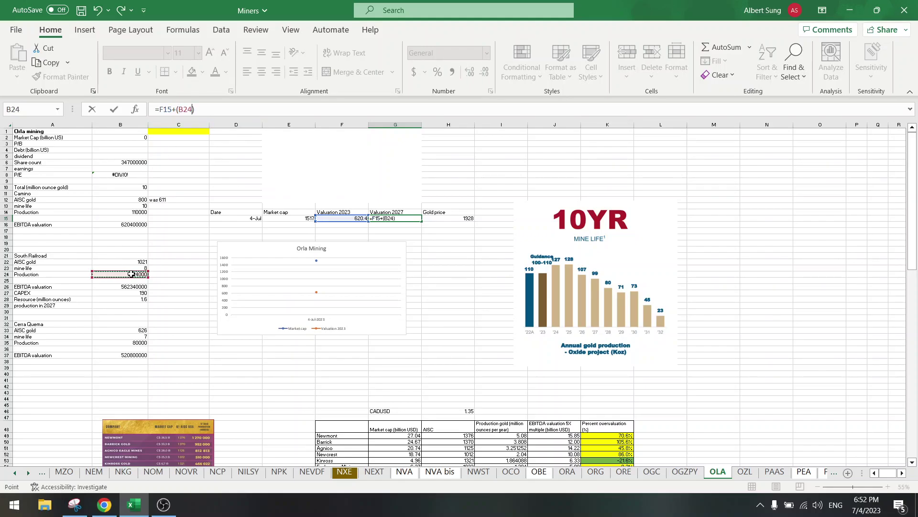
{"action": "type", "text": "*("}
{"action": "left_click", "coordinate": [437, 218]}
{"action": "type", "text": "-"}
{"action": "left_click", "coordinate": [96, 261]}
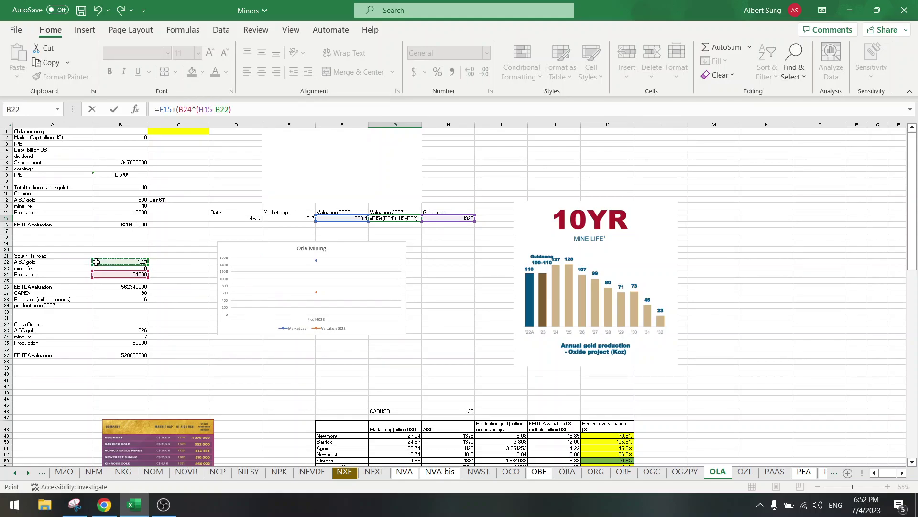
{"action": "type", "text": ")"}
{"action": "key", "text": "BackSpace"}
{"action": "type", "text": "*5)"}
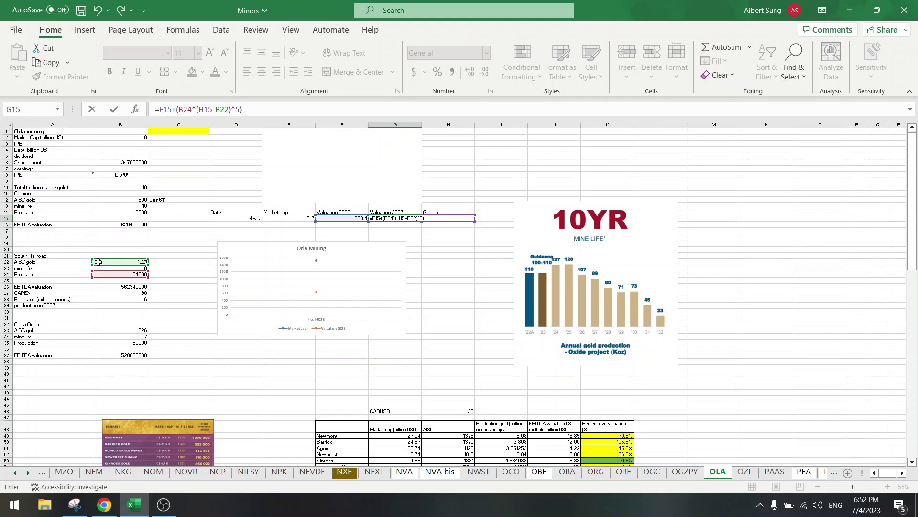
{"action": "type", "text": "/1000000"}
{"action": "key", "text": "Return"}
Step: Make the B24 and B22 references absolute, giving a 2027 valuation of 1182.74
{"action": "key", "text": "Up"}
{"action": "key", "text": "Left"}
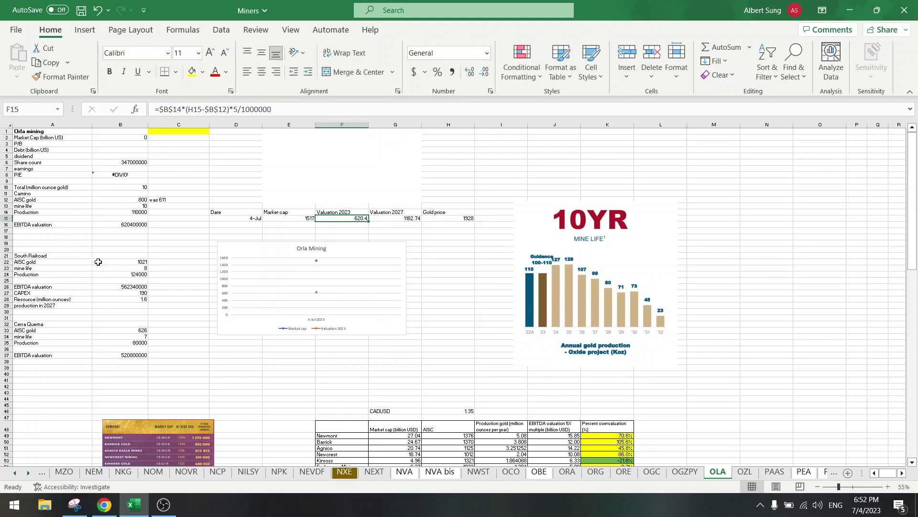
{"action": "key", "text": "Right"}
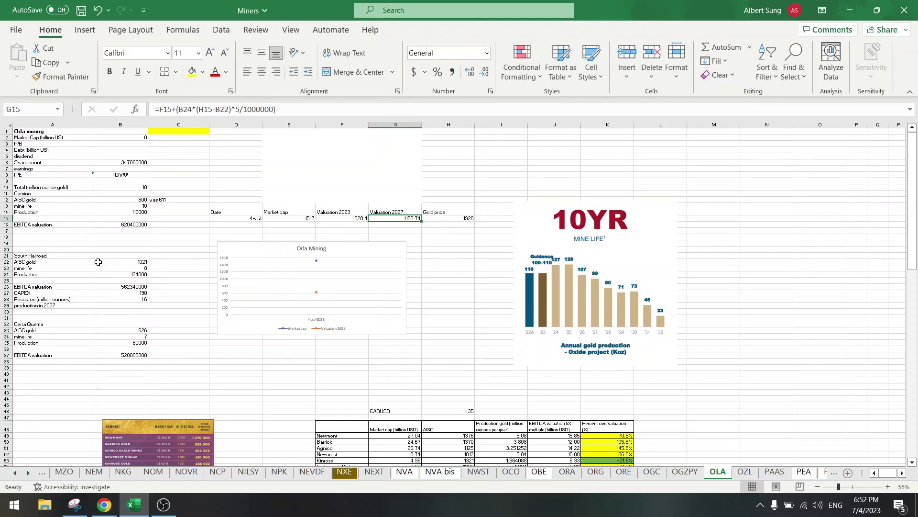
{"action": "left_click", "coordinate": [211, 109]}
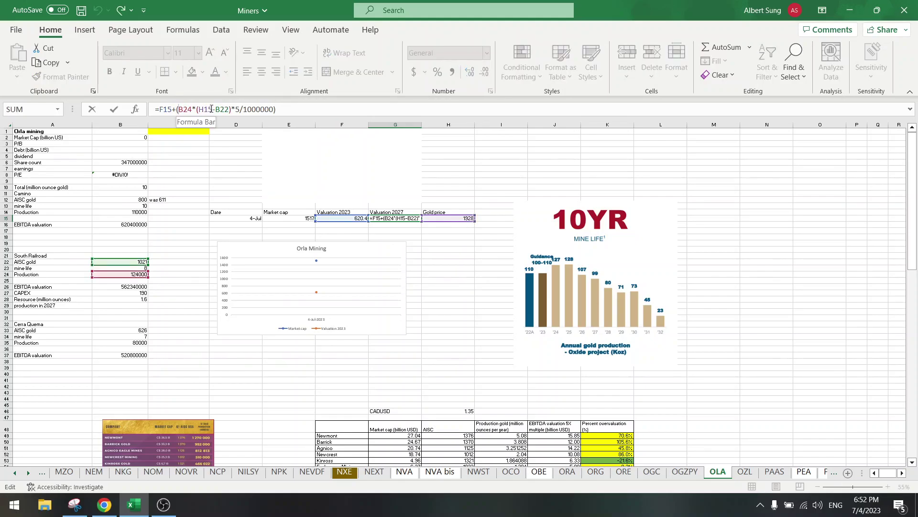
{"action": "key", "text": "Left"}
{"action": "key", "text": "Left"}
{"action": "key", "text": "Left"}
{"action": "key", "text": "Left"}
{"action": "key", "text": "Left"}
{"action": "key", "text": "Left"}
{"action": "key", "text": "Left"}
{"action": "type", "text": "$"}
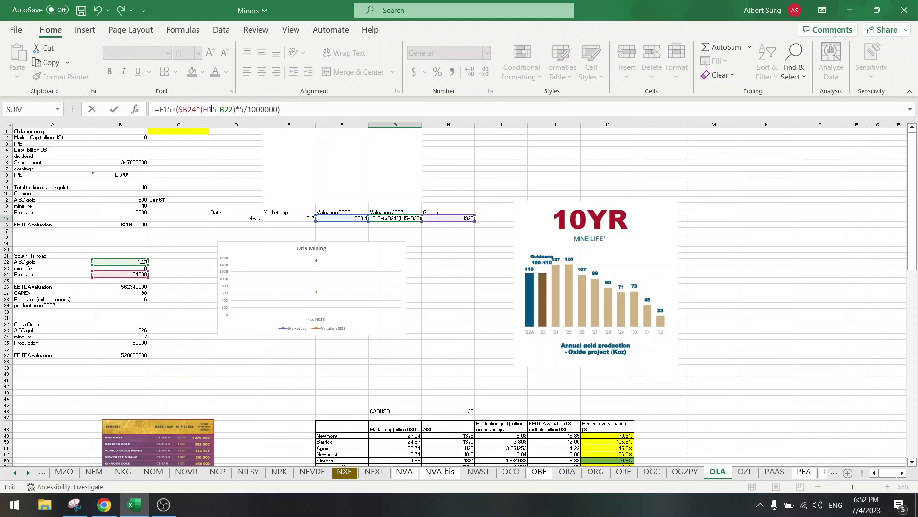
{"action": "key", "text": "Right"}
{"action": "type", "text": "$"}
{"action": "key", "text": "Right"}
{"action": "key", "text": "Right"}
{"action": "key", "text": "Right"}
{"action": "key", "text": "Right"}
{"action": "key", "text": "Right"}
{"action": "key", "text": "Right"}
{"action": "key", "text": "Right"}
{"action": "key", "text": "Right"}
{"action": "type", "text": "$"}
{"action": "key", "text": "Right"}
{"action": "type", "text": "$"}
{"action": "key", "text": "Return"}
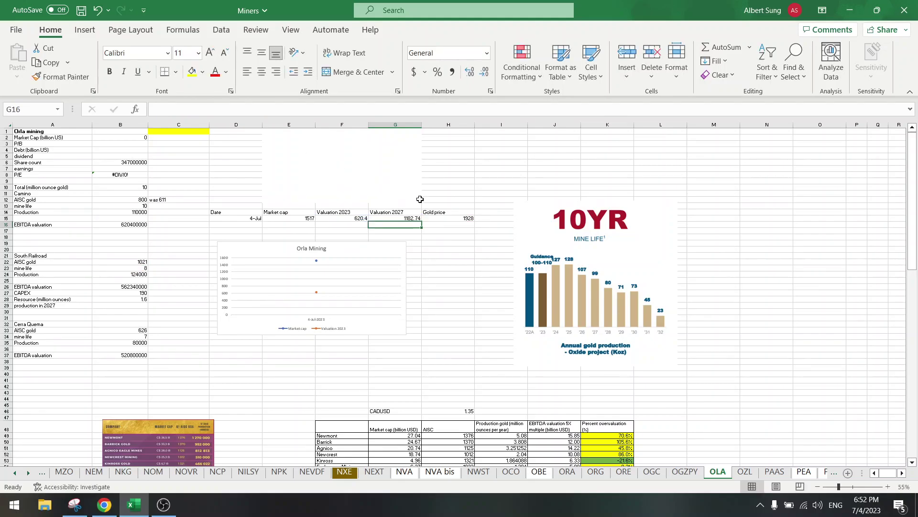
{"action": "left_click", "coordinate": [392, 219]}
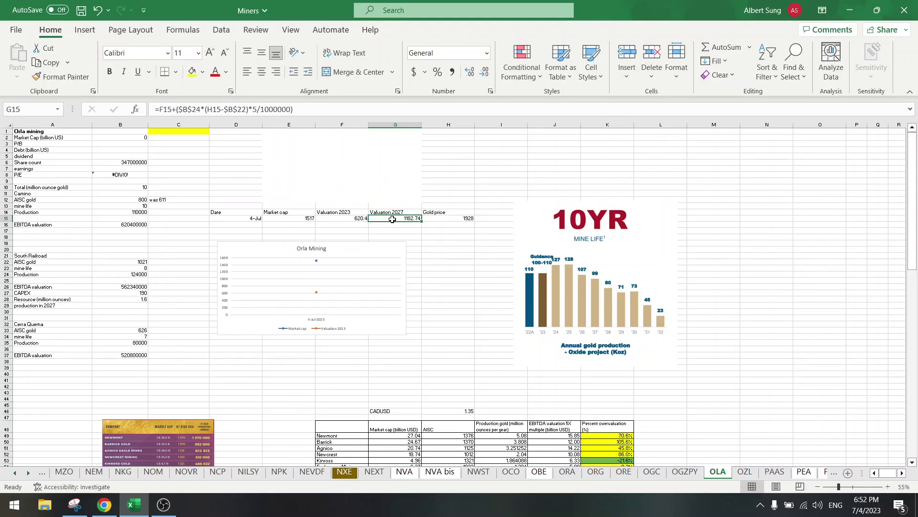
{"action": "left_click", "coordinate": [360, 251]}
{"action": "left_click_drag", "start_coordinate": [375, 249], "coordinate": [404, 284]}
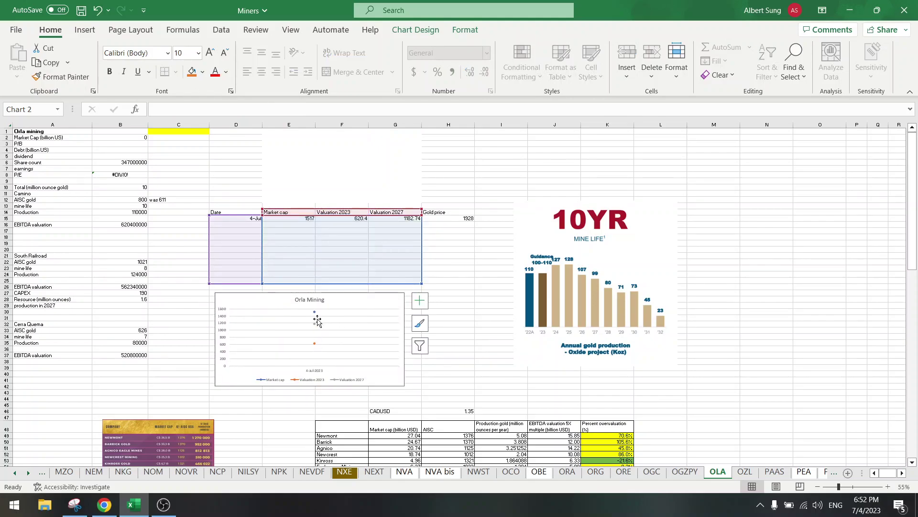
{"action": "left_click", "coordinate": [63, 329]}
{"action": "left_click_drag", "start_coordinate": [118, 328], "coordinate": [120, 349]}
{"action": "left_click", "coordinate": [119, 323]}
{"action": "left_click_drag", "start_coordinate": [371, 300], "coordinate": [373, 245]}
{"action": "left_click_drag", "start_coordinate": [406, 331], "coordinate": [426, 355]}
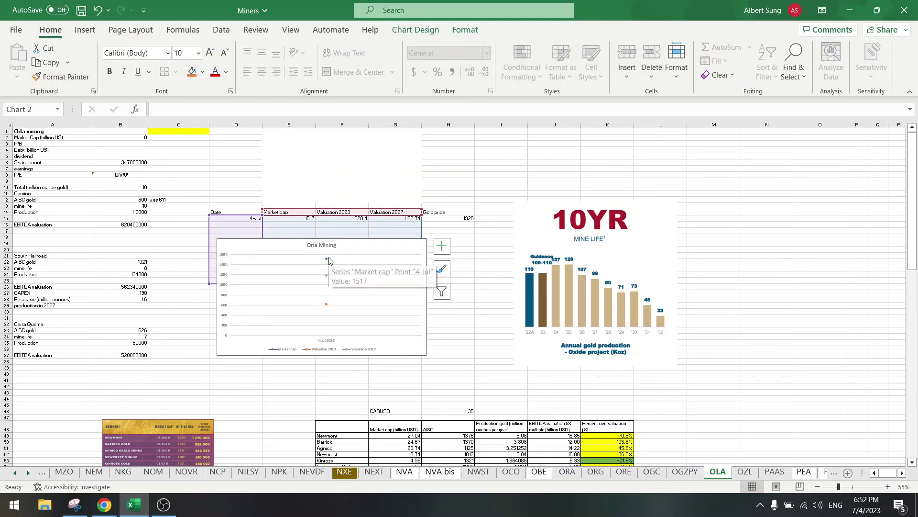
{"action": "left_click", "coordinate": [176, 300]}
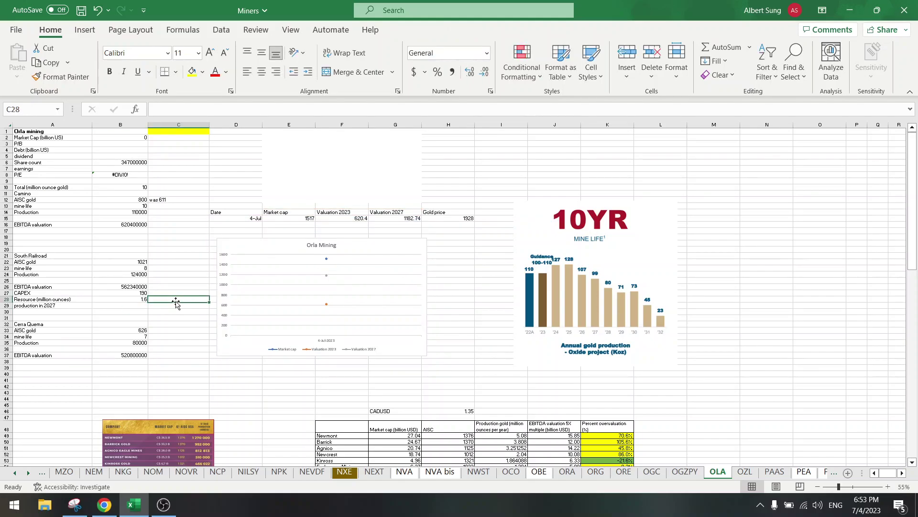
Step: Append 'Valuation (million USD)' to the Orla Mining chart title and save the workbook
{"action": "left_click", "coordinate": [321, 247]}
{"action": "left_click", "coordinate": [335, 245]}
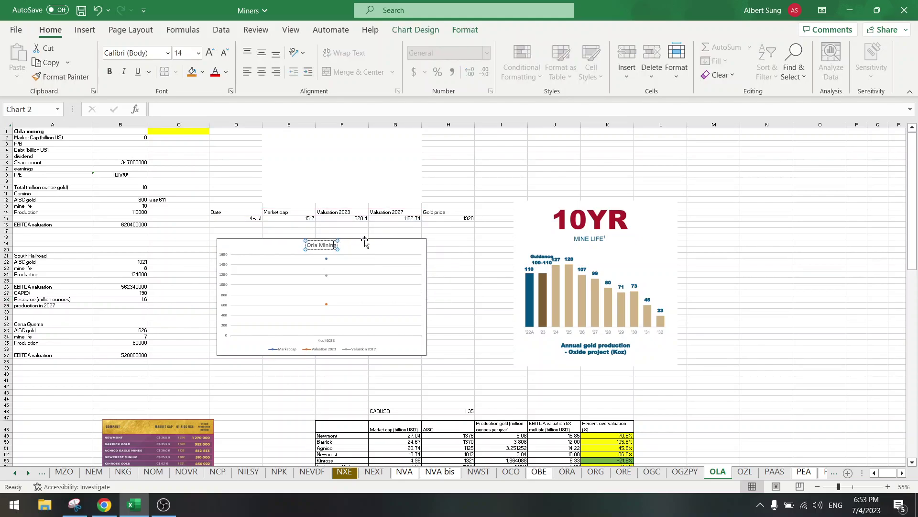
{"action": "type", "text": "Valu"}
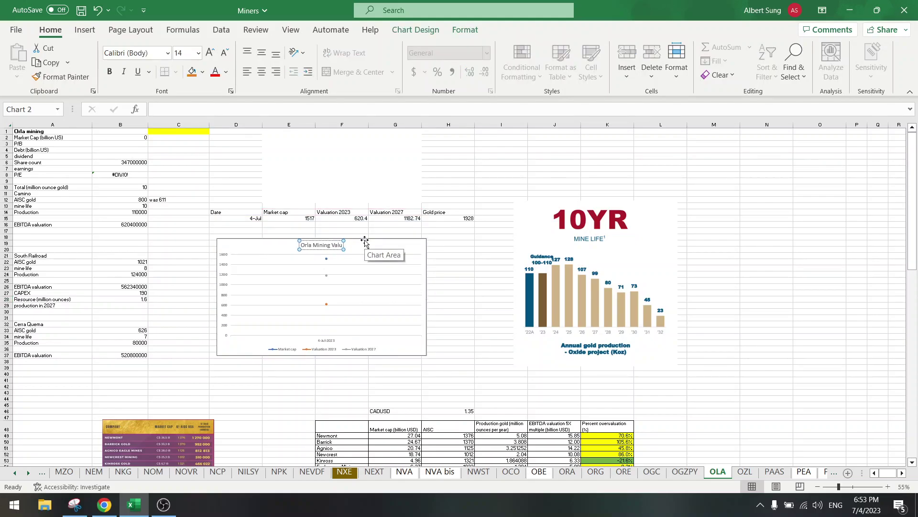
{"action": "type", "text": "ation (million USD)"}
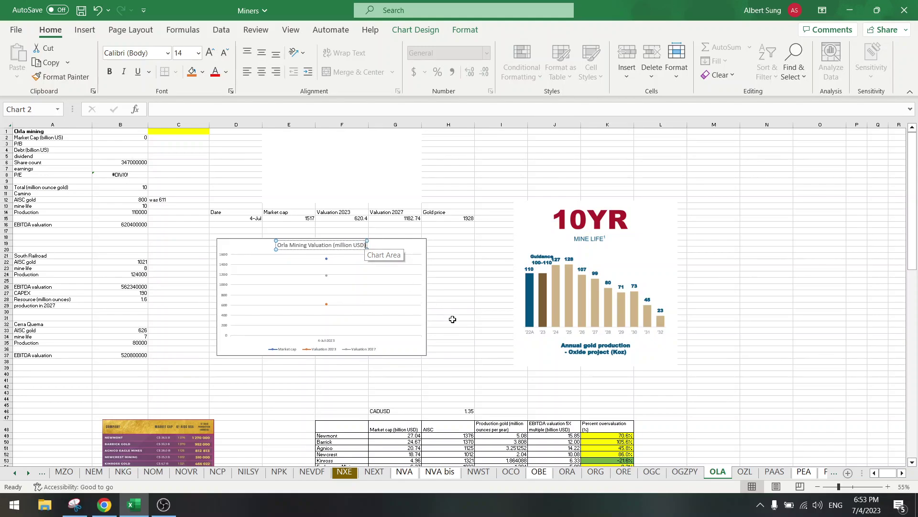
{"action": "left_click", "coordinate": [463, 319]}
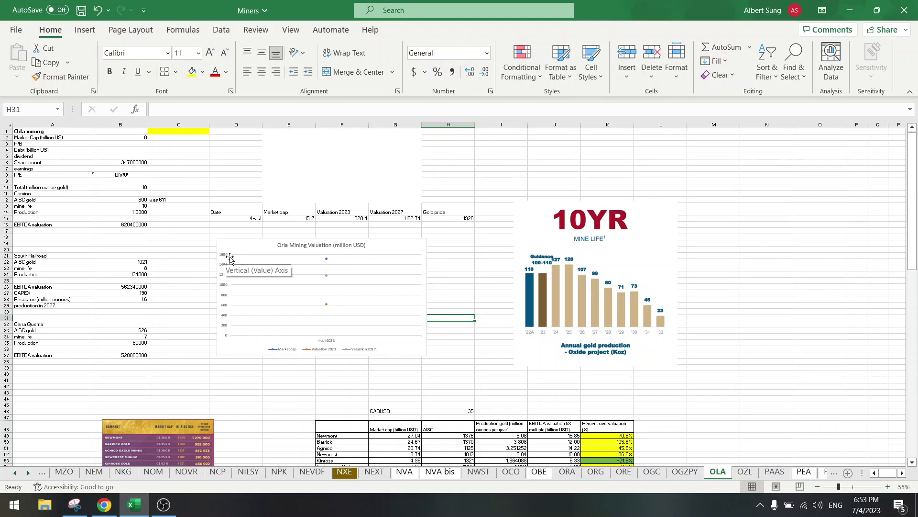
{"action": "left_click", "coordinate": [173, 280]}
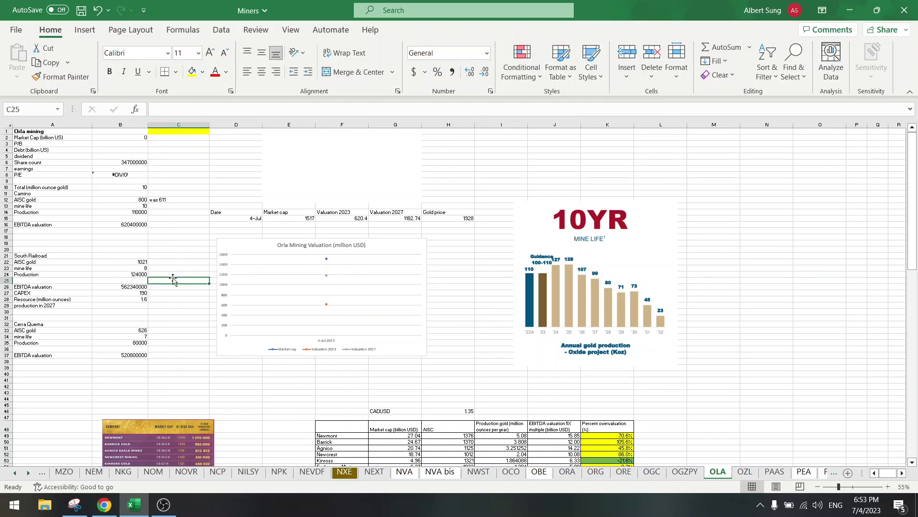
{"action": "left_click", "coordinate": [81, 11]}
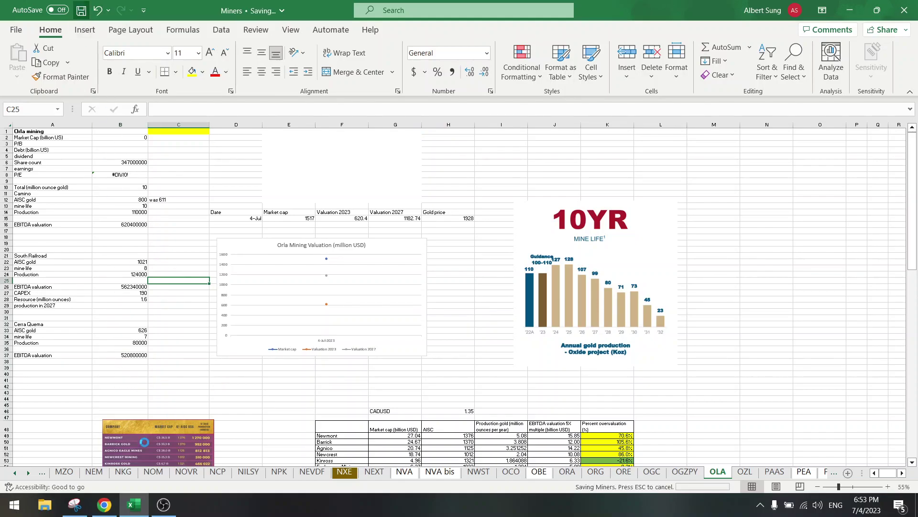
Step: Search SEDAR company documents for 'orla' filed 4 January to 4 July 2023
{"action": "left_click", "coordinate": [105, 504]}
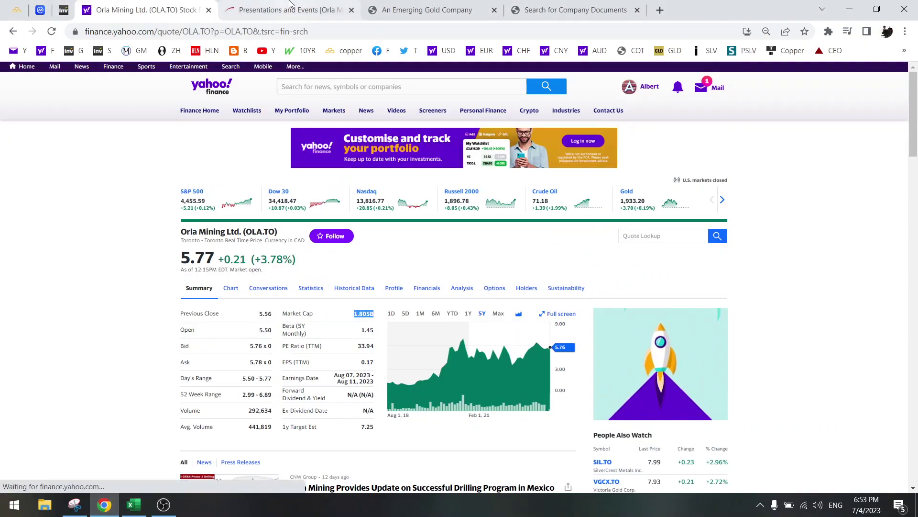
{"action": "left_click", "coordinate": [340, 5]}
{"action": "left_click", "coordinate": [430, 6]}
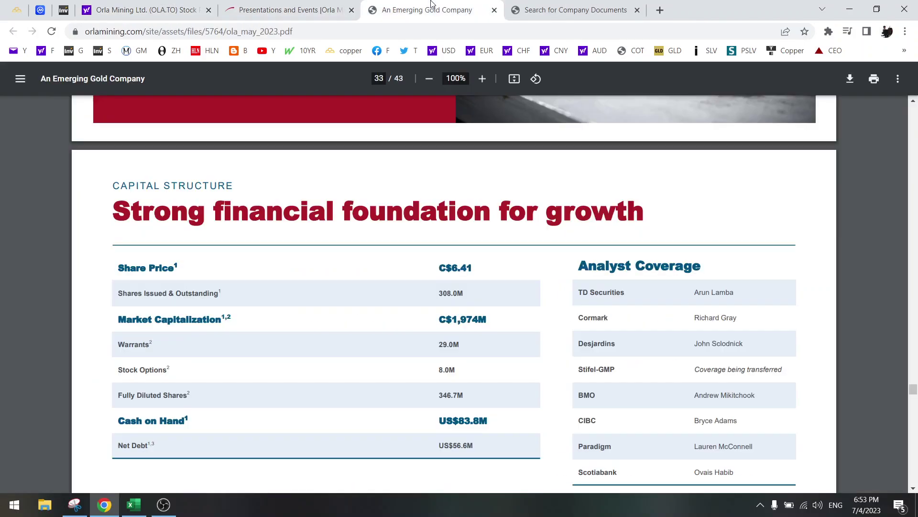
{"action": "left_click", "coordinate": [545, 7]}
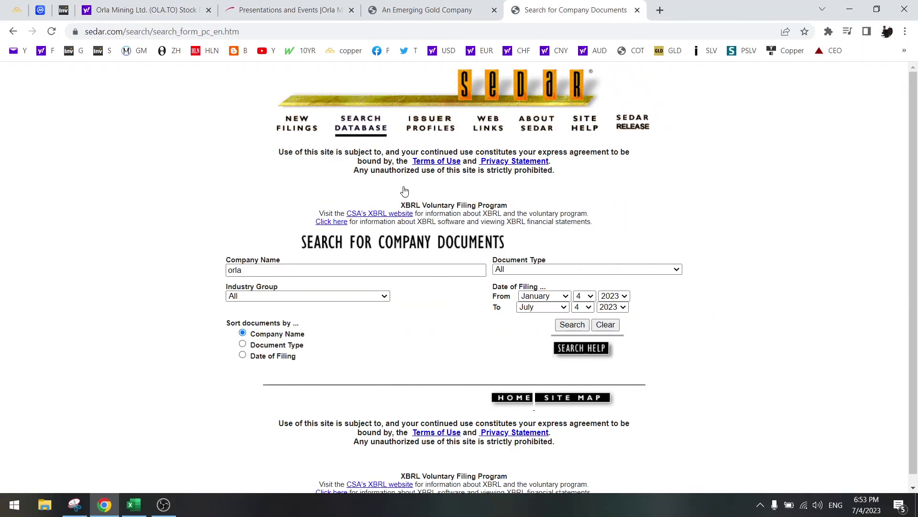
{"action": "left_click", "coordinate": [573, 325]}
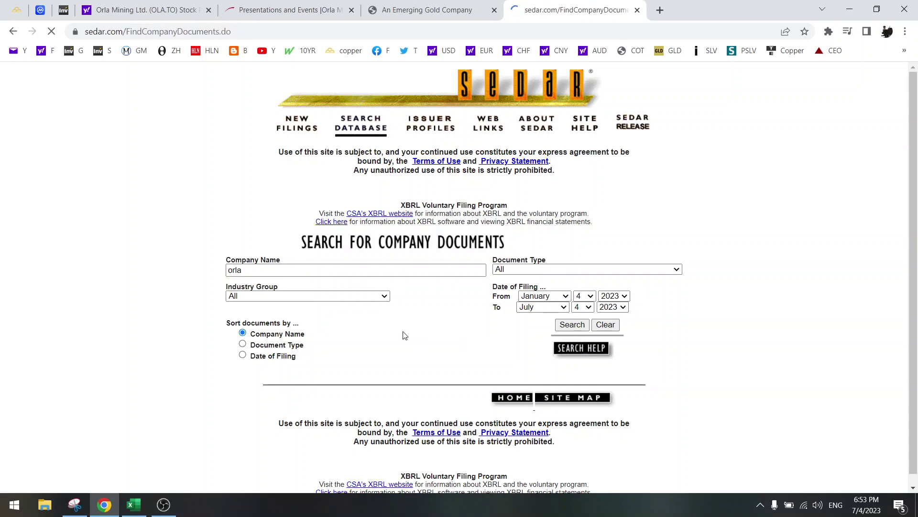
{"action": "scroll", "coordinate": [405, 341], "scroll_direction": "down", "scroll_amount": 3}
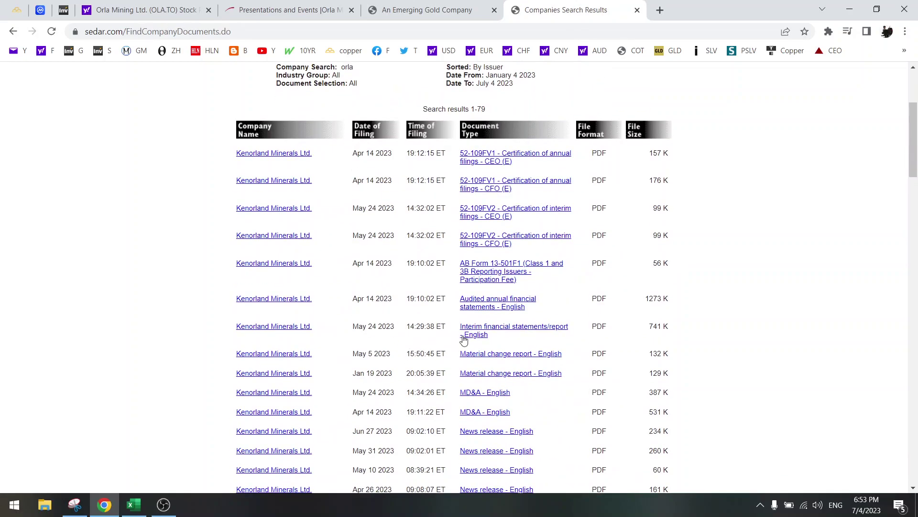
{"action": "left_click", "coordinate": [471, 332]}
{"action": "left_click", "coordinate": [145, 427]}
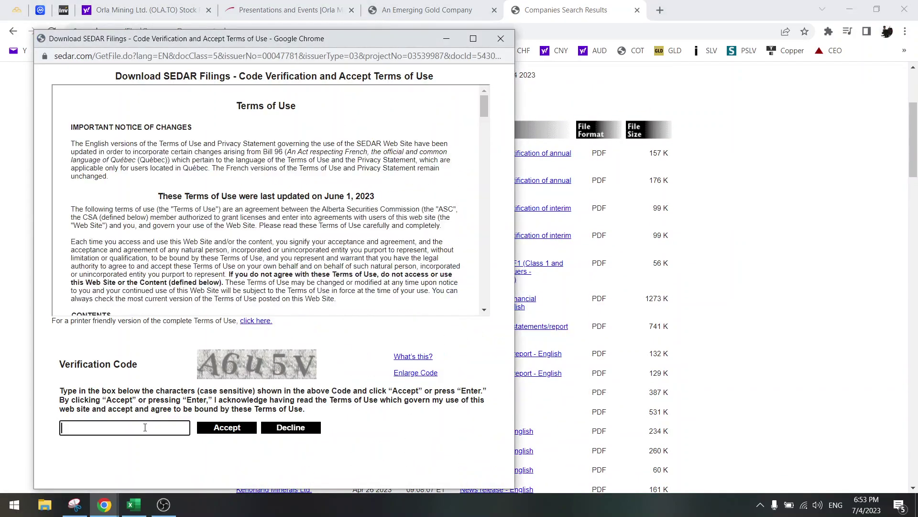
{"action": "type", "text": "A6u5V"}
{"action": "key", "text": "Return"}
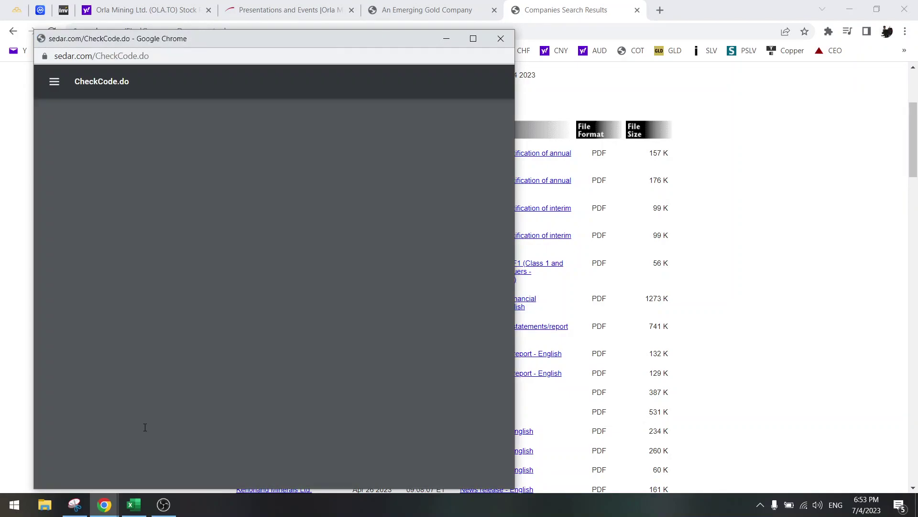
{"action": "scroll", "coordinate": [214, 361], "scroll_direction": "down", "scroll_amount": 5}
{"action": "scroll", "coordinate": [214, 362], "scroll_direction": "down", "scroll_amount": 10}
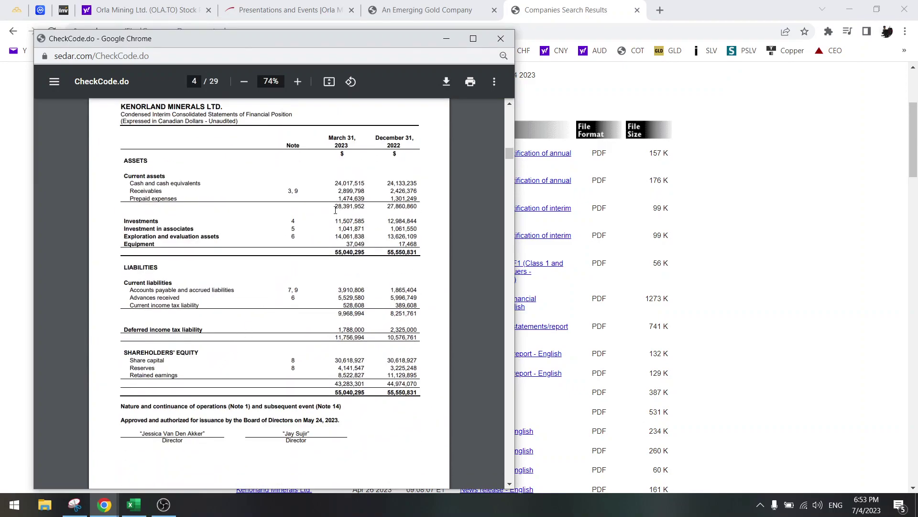
{"action": "left_click_drag", "start_coordinate": [336, 206], "coordinate": [370, 207]}
{"action": "left_click_drag", "start_coordinate": [339, 315], "coordinate": [365, 314]}
Step: Close the Kenorland statements and open Orla Mining's March 2023 interim financial statements
{"action": "left_click", "coordinate": [501, 38]}
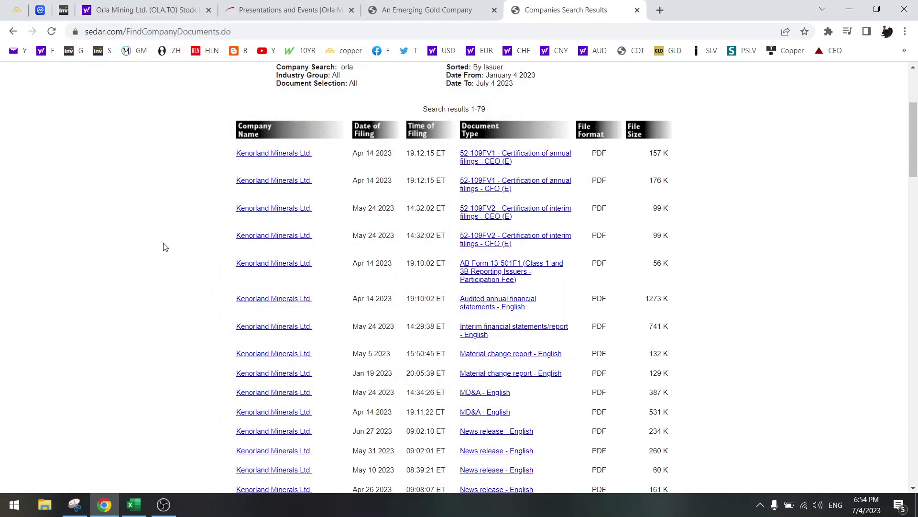
{"action": "scroll", "coordinate": [166, 247], "scroll_direction": "down", "scroll_amount": 7}
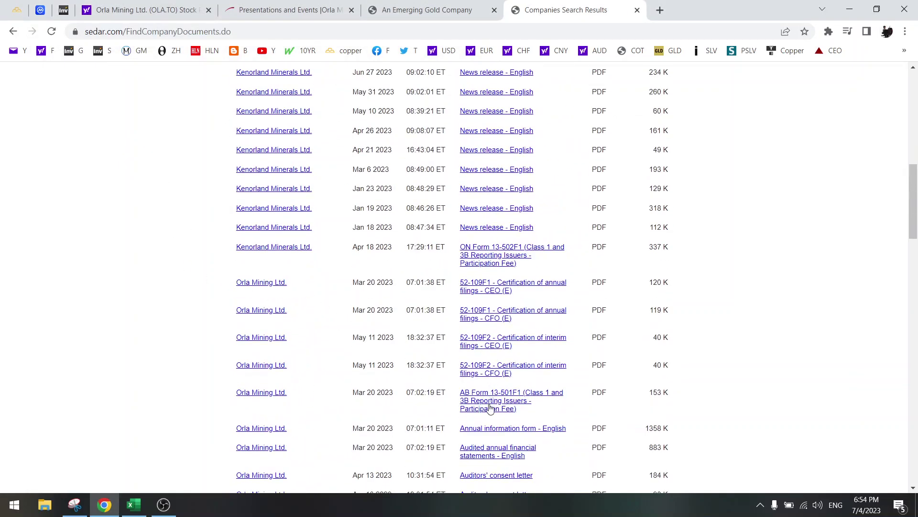
{"action": "scroll", "coordinate": [488, 410], "scroll_direction": "down", "scroll_amount": 3}
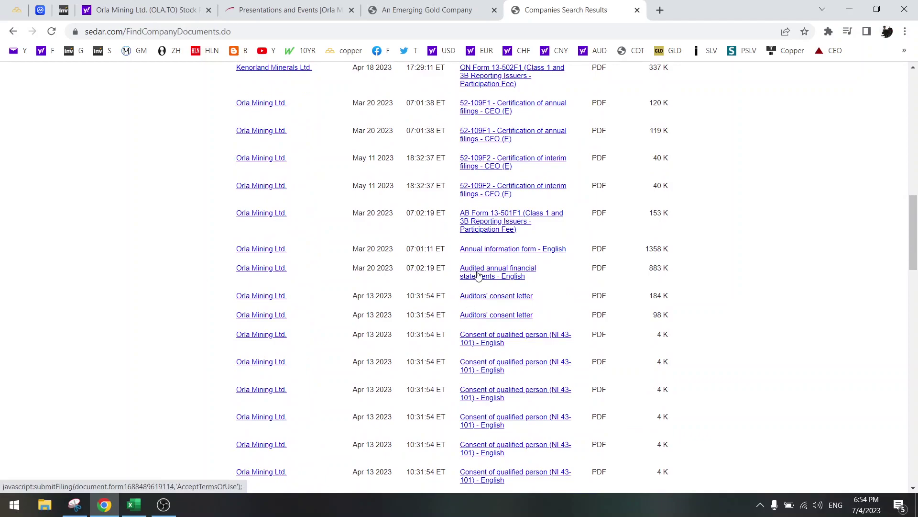
{"action": "scroll", "coordinate": [477, 287], "scroll_direction": "down", "scroll_amount": 12}
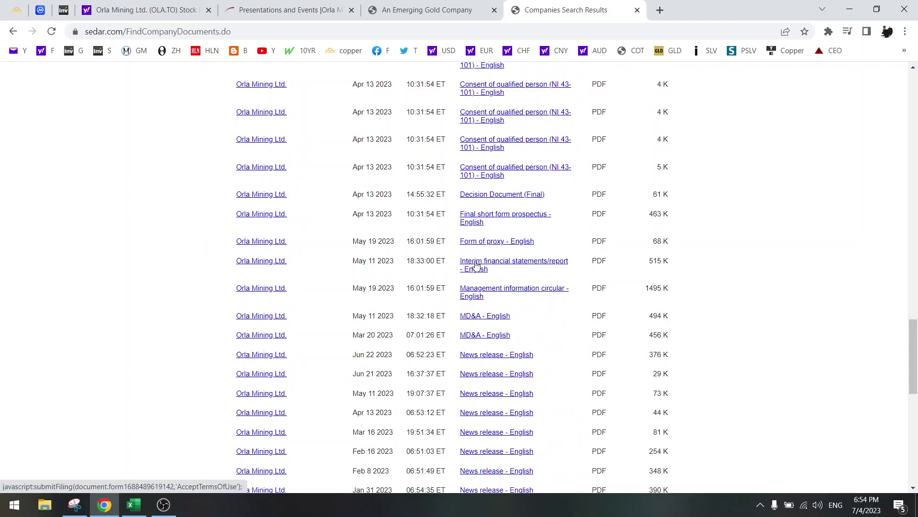
{"action": "left_click", "coordinate": [477, 265]}
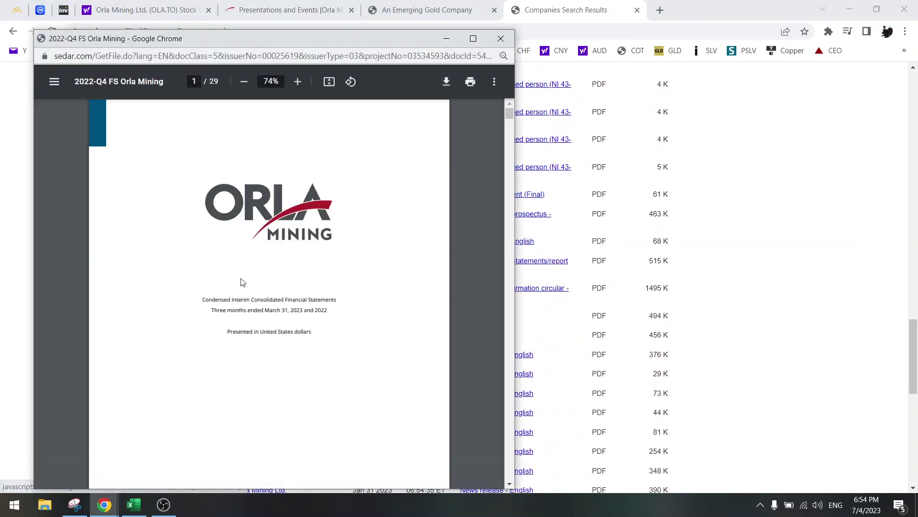
Step: Find and highlight the 95,390 long-term debt figure on Orla's balance sheet
{"action": "scroll", "coordinate": [241, 283], "scroll_direction": "down", "scroll_amount": 10}
{"action": "scroll", "coordinate": [240, 306], "scroll_direction": "up", "scroll_amount": 4}
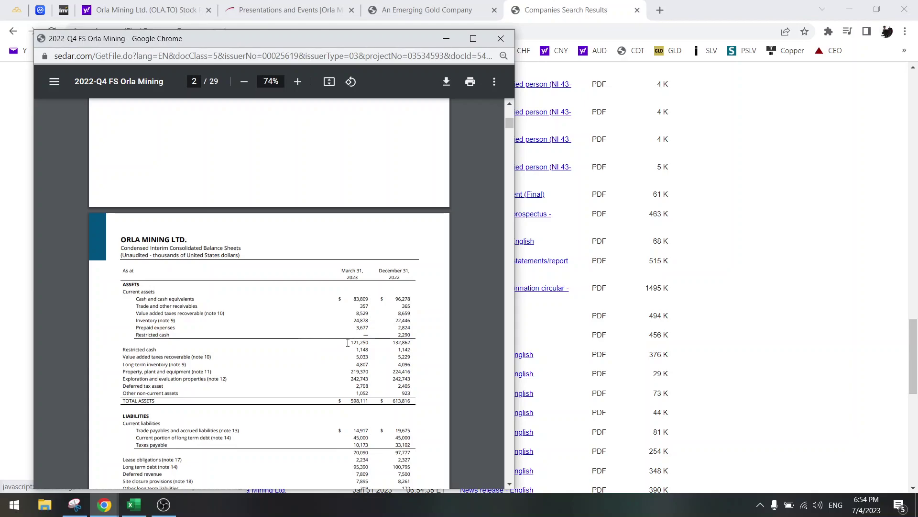
{"action": "left_click_drag", "start_coordinate": [349, 342], "coordinate": [369, 343]}
{"action": "scroll", "coordinate": [334, 361], "scroll_direction": "down", "scroll_amount": 4}
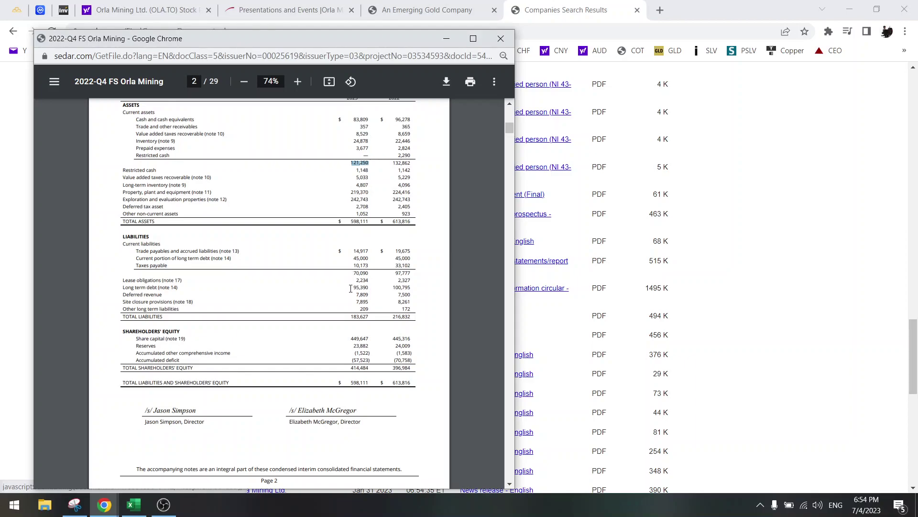
{"action": "left_click_drag", "start_coordinate": [351, 289], "coordinate": [369, 289]}
{"action": "left_click", "coordinate": [355, 288]}
{"action": "left_click_drag", "start_coordinate": [353, 288], "coordinate": [367, 287]}
{"action": "scroll", "coordinate": [356, 295], "scroll_direction": "up", "scroll_amount": 4}
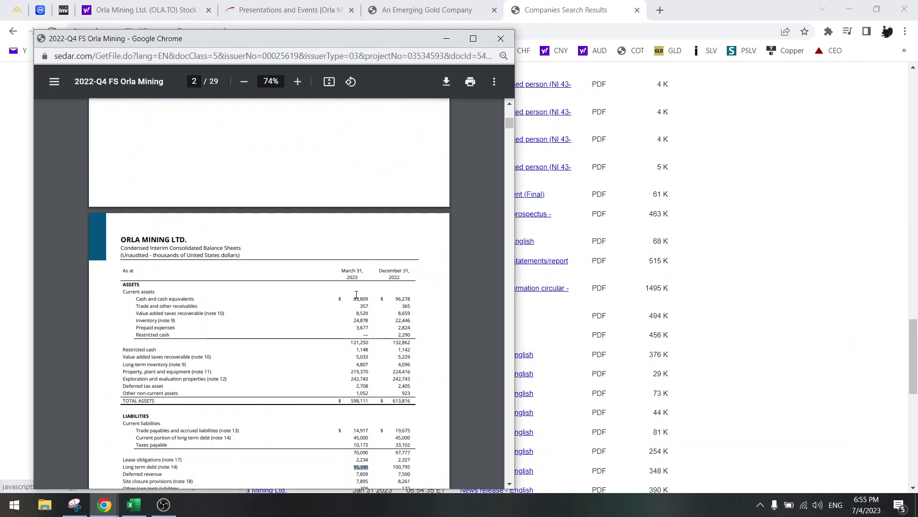
{"action": "scroll", "coordinate": [356, 294], "scroll_direction": "down", "scroll_amount": 4}
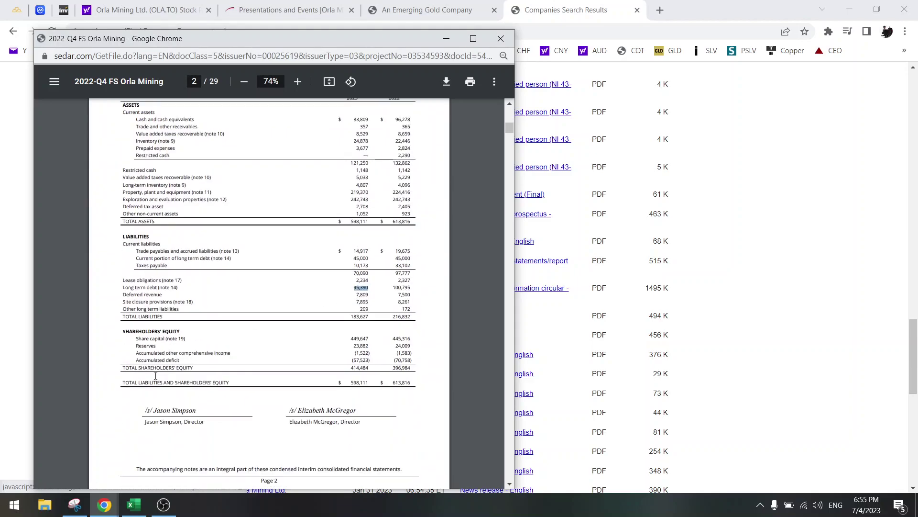
{"action": "left_click", "coordinate": [133, 504]}
Step: Record an EV 2023 of 1.570 billion USD in D122 beside its label
{"action": "scroll", "coordinate": [267, 372], "scroll_direction": "down", "scroll_amount": 10}
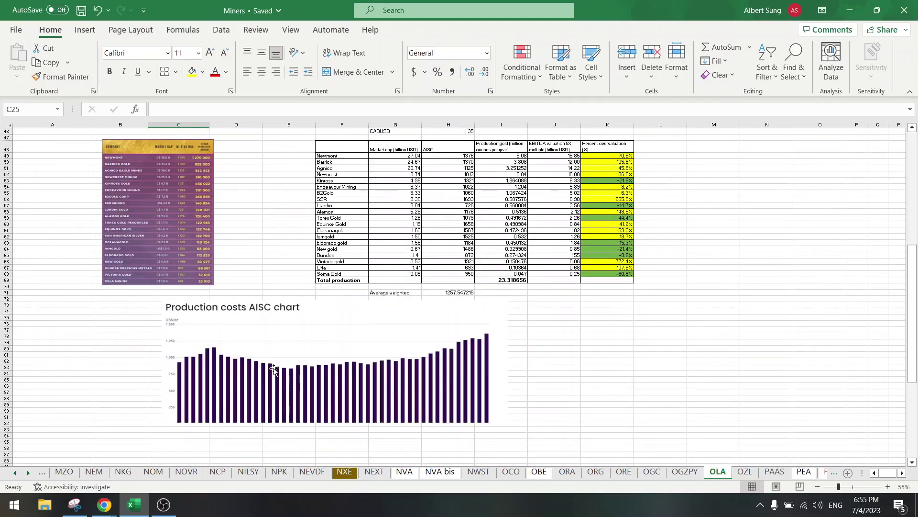
{"action": "scroll", "coordinate": [273, 367], "scroll_direction": "down", "scroll_amount": 15}
{"action": "left_click", "coordinate": [221, 361]}
{"action": "scroll", "coordinate": [225, 360], "scroll_direction": "up", "scroll_amount": 20}
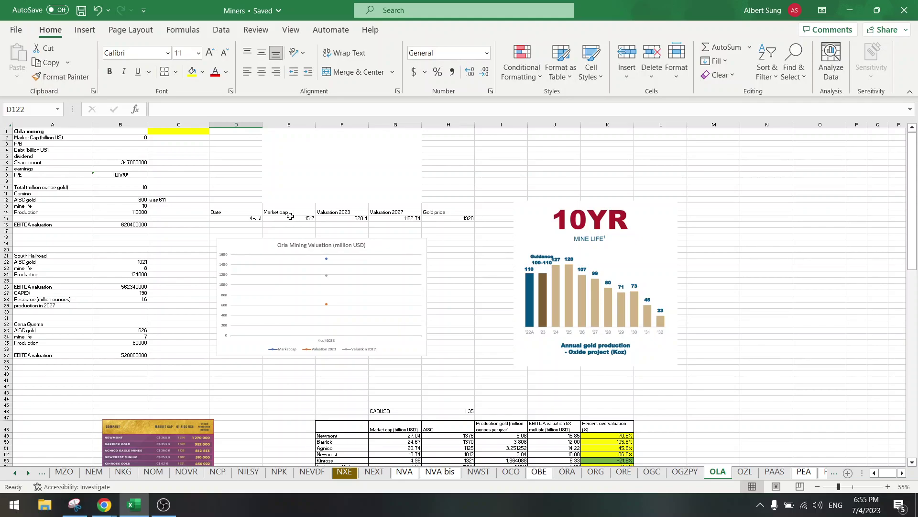
{"action": "scroll", "coordinate": [290, 217], "scroll_direction": "down", "scroll_amount": 20}
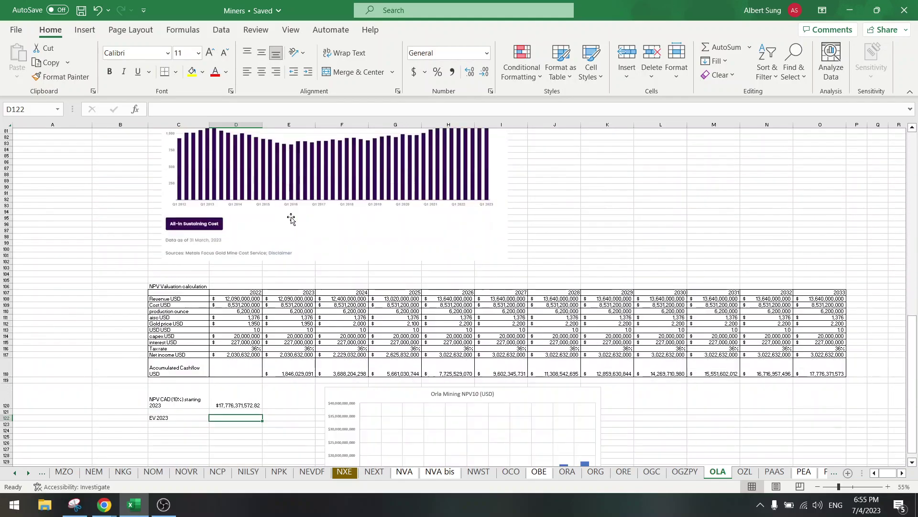
{"action": "type", "text": "1570"}
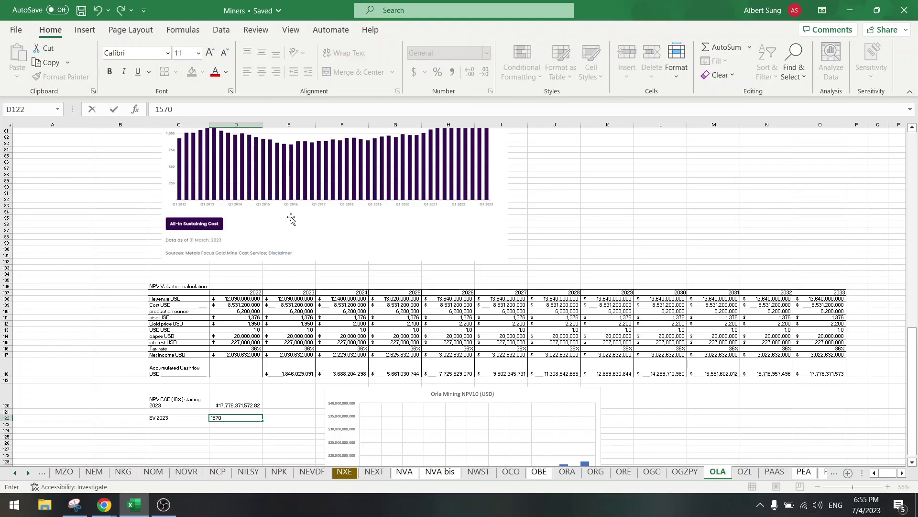
{"action": "type", "text": "570 billion USD"}
{"action": "key", "text": "Return"}
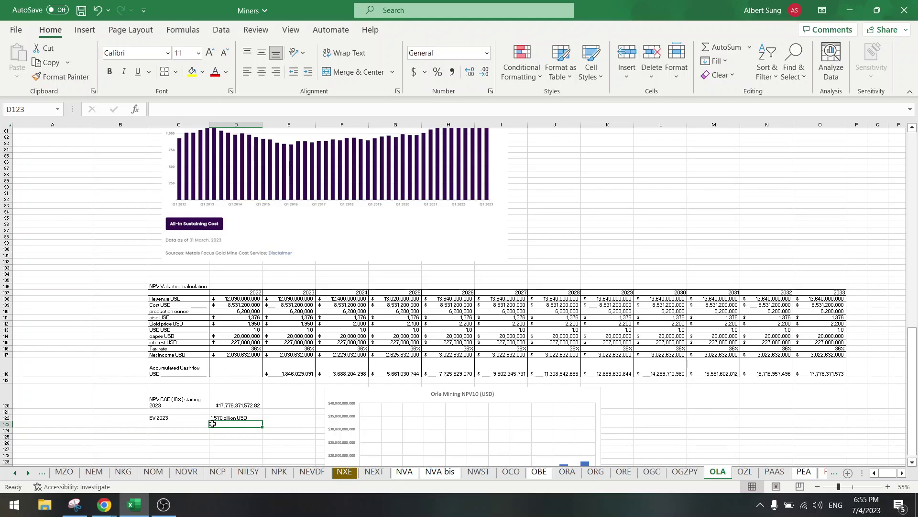
{"action": "scroll", "coordinate": [212, 424], "scroll_direction": "up", "scroll_amount": 20}
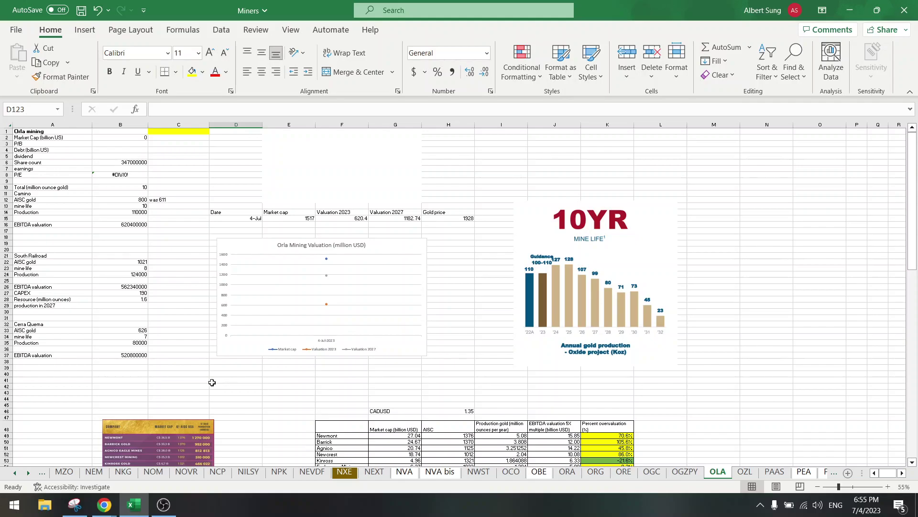
{"action": "left_click", "coordinate": [282, 219]}
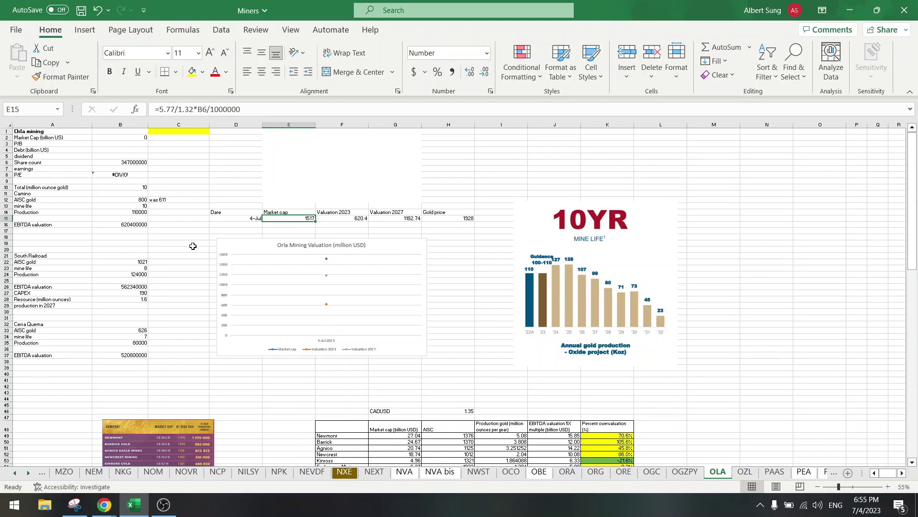
Step: Glance at Orla's Yahoo Finance quote, then show the presentation's C$1,974M market cap and US$56.6M net debt page
{"action": "left_click", "coordinate": [104, 504]}
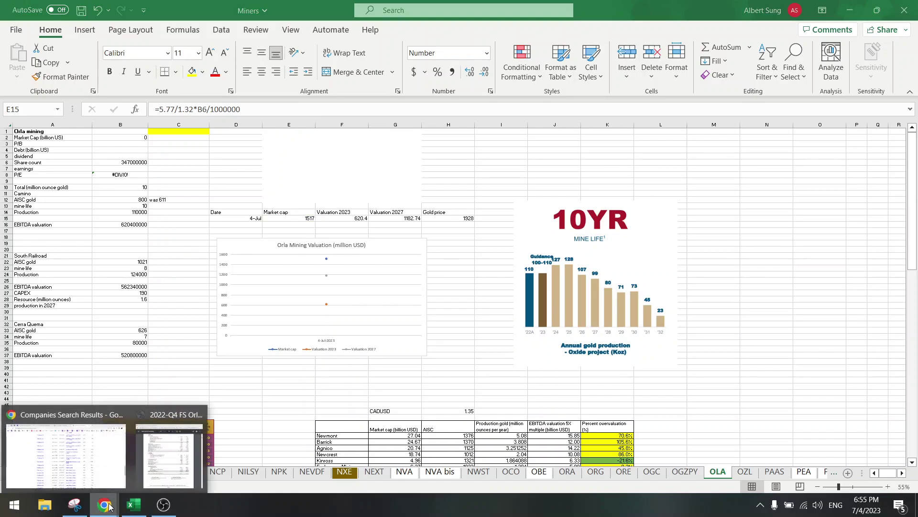
{"action": "left_click", "coordinate": [109, 469]}
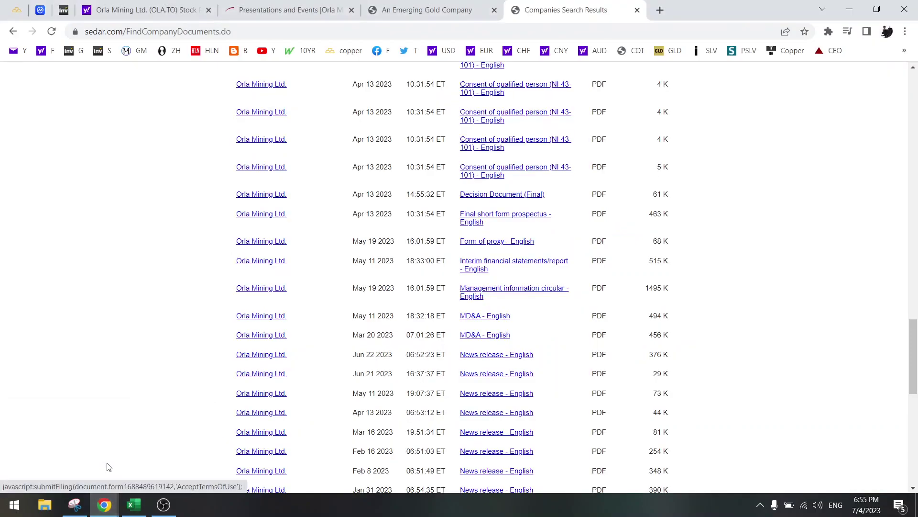
{"action": "left_click", "coordinate": [437, 4]}
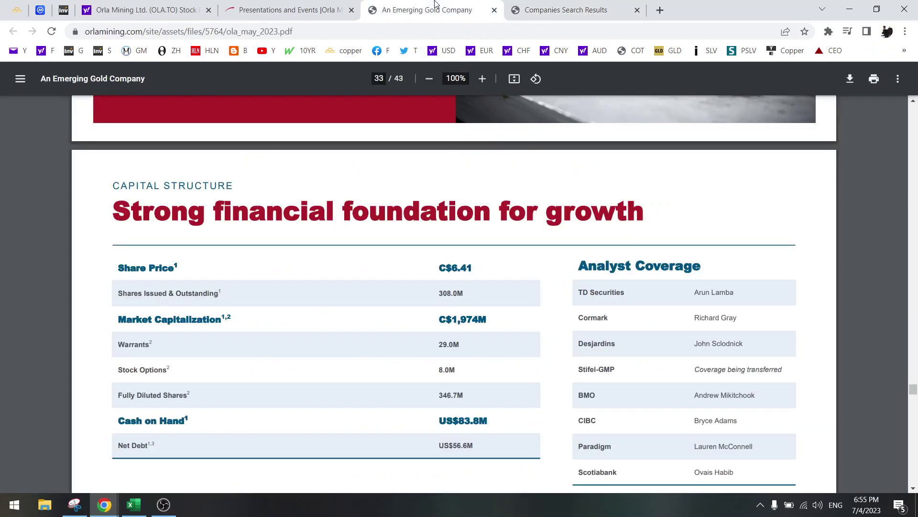
{"action": "left_click", "coordinate": [301, 8]}
{"action": "left_click", "coordinate": [115, 6]}
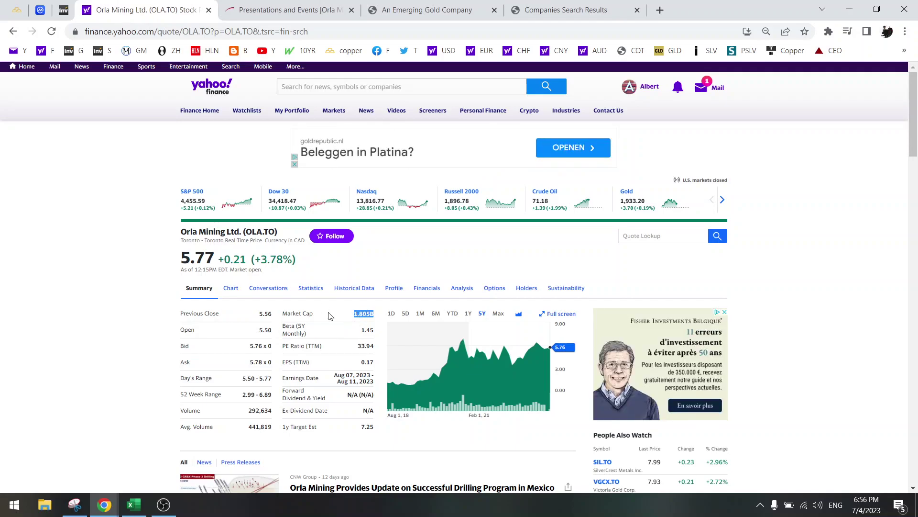
{"action": "left_click", "coordinate": [436, 5]}
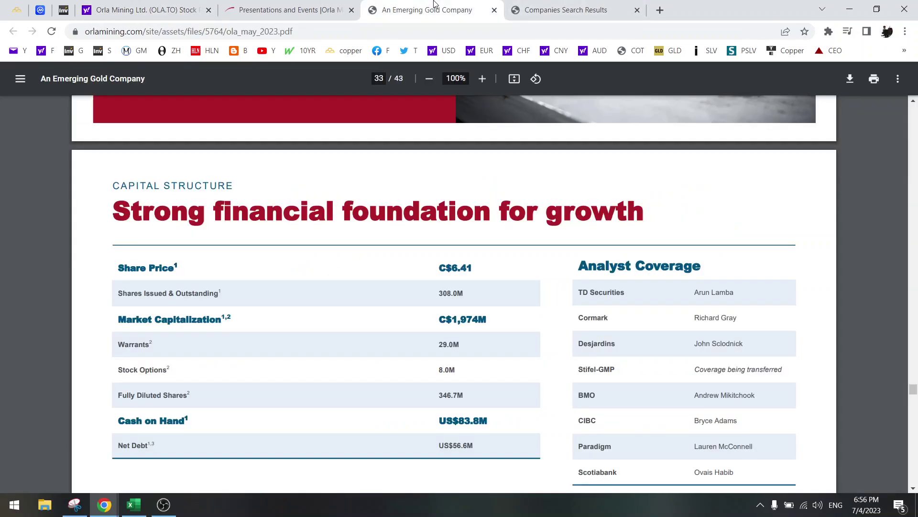
Step: Return to the Miners workbook and inspect the 2022 revenue calculation in the NPV table
{"action": "left_click", "coordinate": [134, 504]}
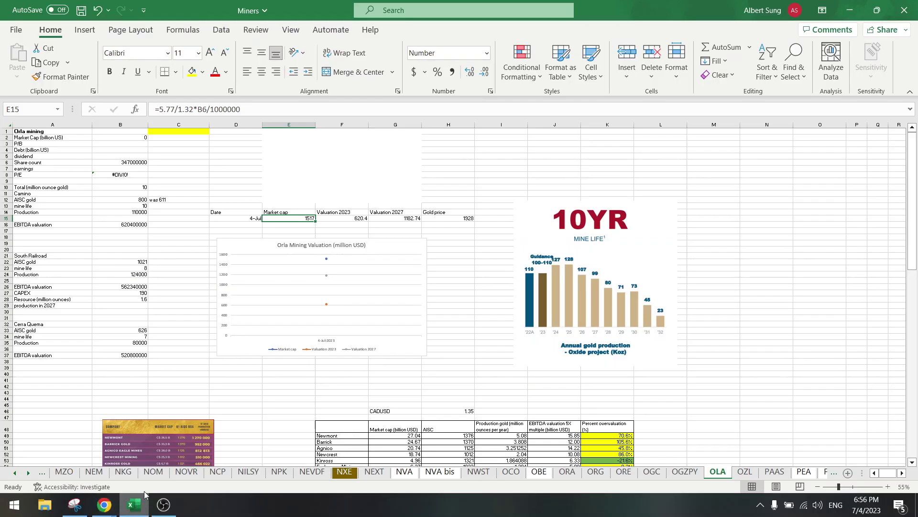
{"action": "scroll", "coordinate": [267, 390], "scroll_direction": "down", "scroll_amount": 20}
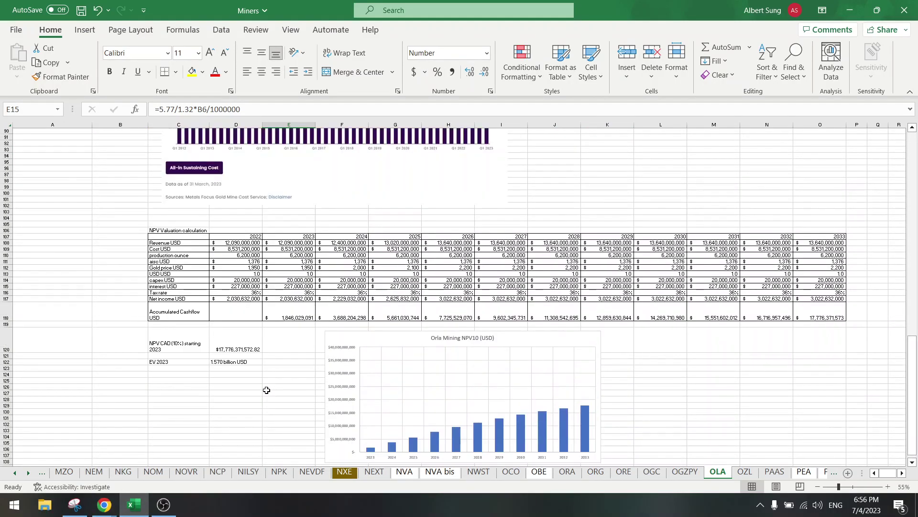
{"action": "scroll", "coordinate": [267, 390], "scroll_direction": "down", "scroll_amount": 3}
{"action": "left_click", "coordinate": [236, 186]}
{"action": "key", "text": "Down"}
{"action": "key", "text": "Down"}
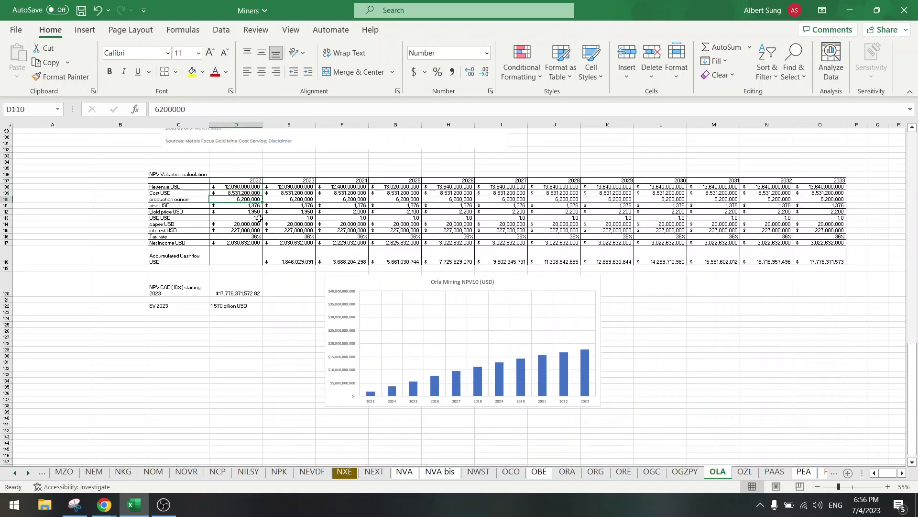
{"action": "scroll", "coordinate": [117, 246], "scroll_direction": "up", "scroll_amount": 20}
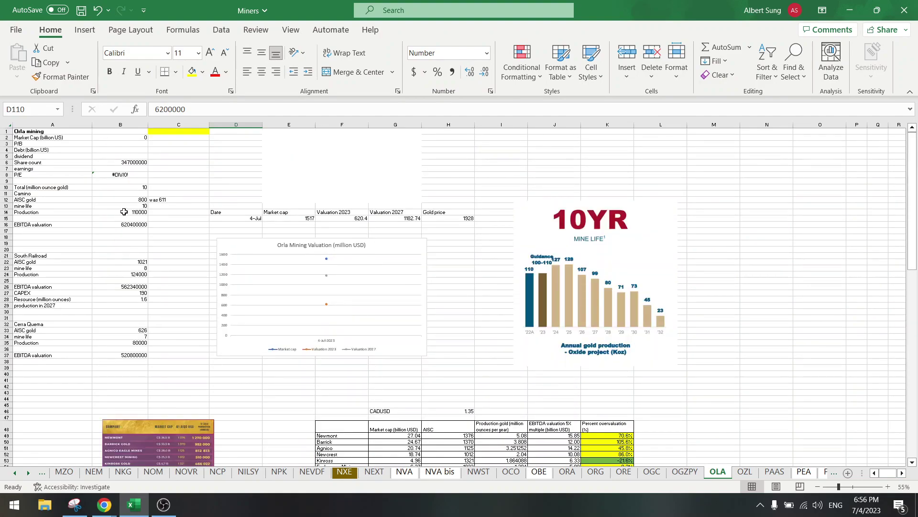
{"action": "scroll", "coordinate": [124, 212], "scroll_direction": "down", "scroll_amount": 20}
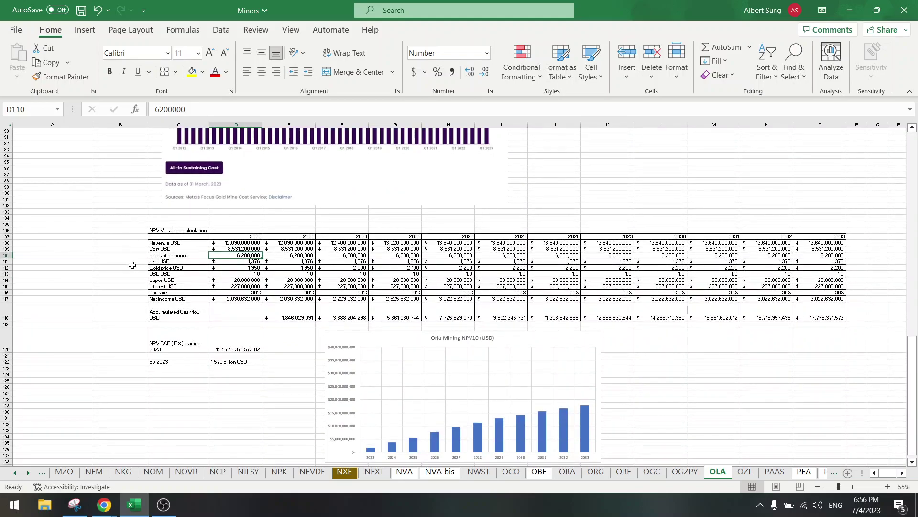
Step: Enter 110,000 as 2022 production and paste it into the 2023–2026 production cells
{"action": "type", "text": "1100"}
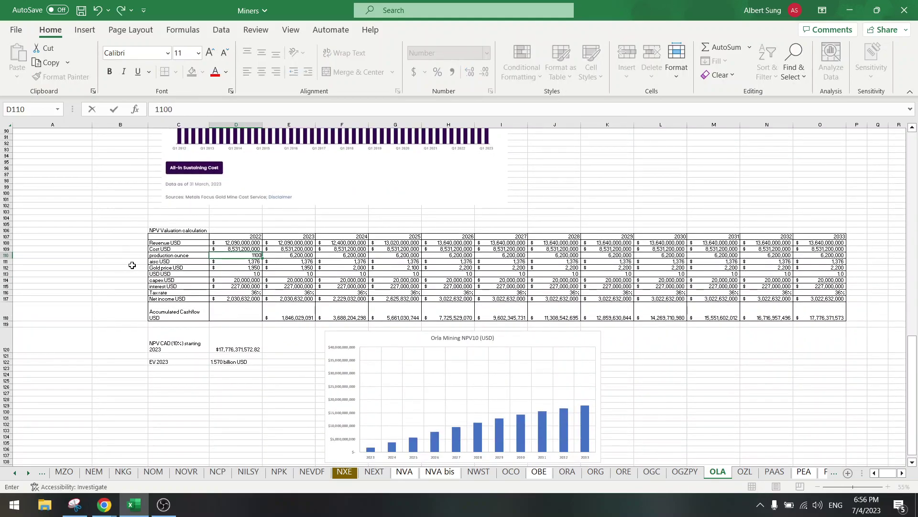
{"action": "type", "text": "10,000"}
{"action": "key", "text": "ctrl+Return"}
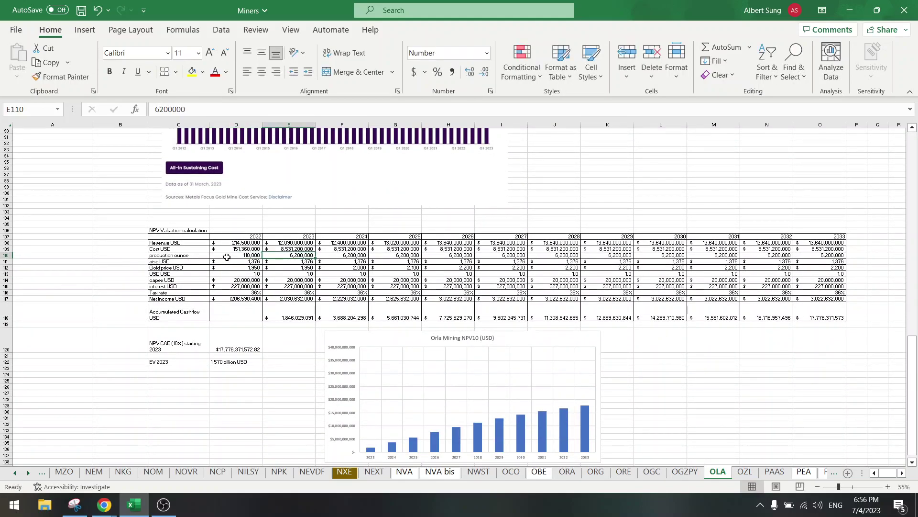
{"action": "key", "text": "ctrl+c"}
{"action": "left_click", "coordinate": [297, 254]}
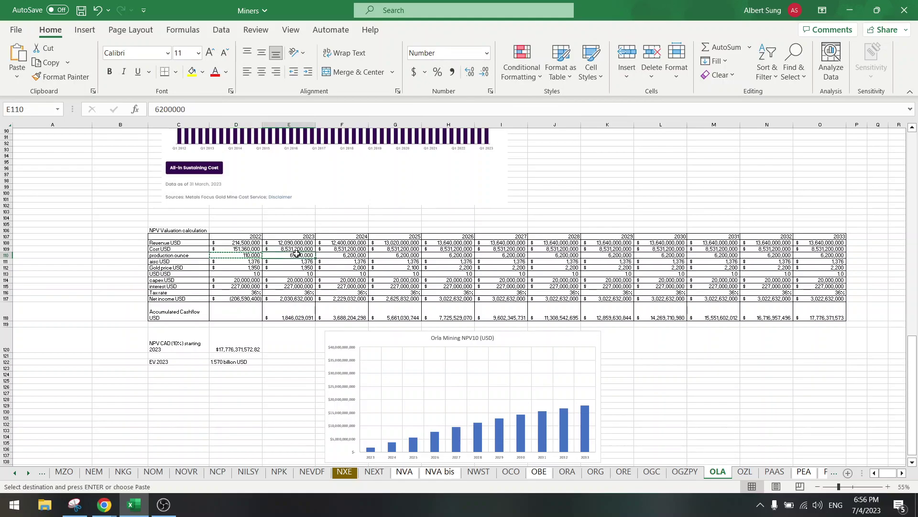
{"action": "key", "text": "ctrl+v"}
{"action": "key", "text": "Right"}
{"action": "key", "text": "ctrl+v"}
{"action": "key", "text": "Right"}
{"action": "key", "text": "ctrl+v"}
{"action": "key", "text": "Right"}
{"action": "key", "text": "ctrl+v"}
{"action": "key", "text": "Right"}
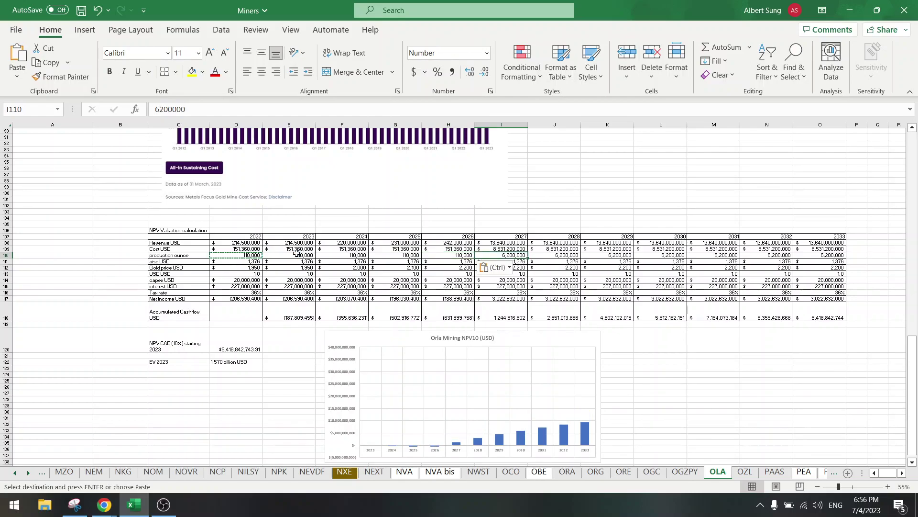
{"action": "scroll", "coordinate": [297, 255], "scroll_direction": "up", "scroll_amount": 20}
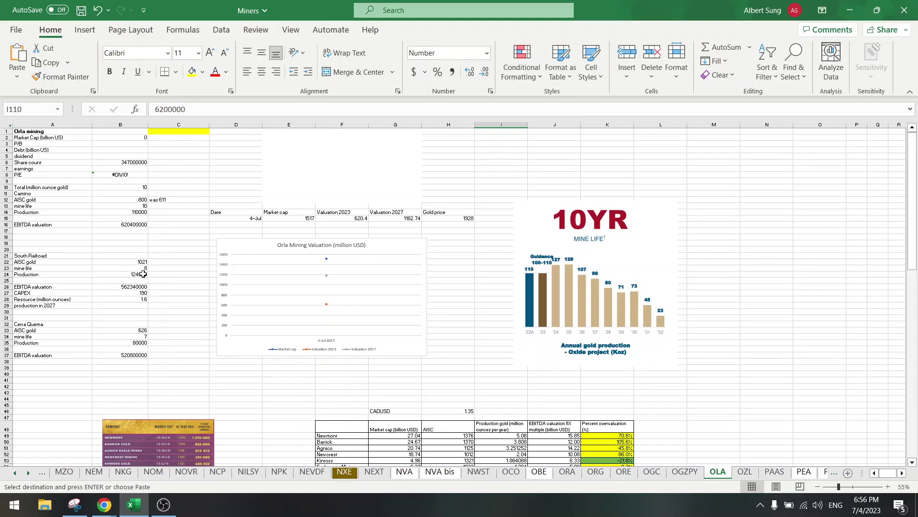
{"action": "scroll", "coordinate": [266, 317], "scroll_direction": "down", "scroll_amount": 20}
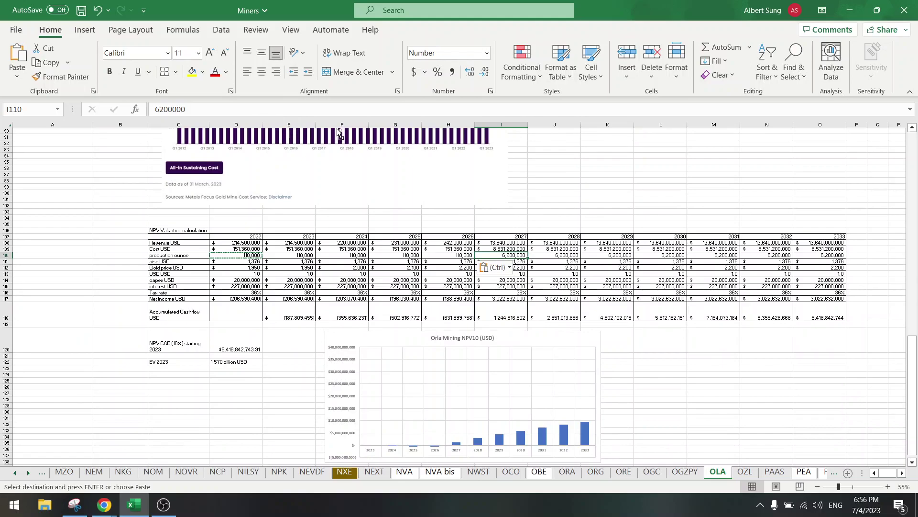
Step: Set 2027 production to =110000+124000, giving 234,000 ounces
{"action": "key", "text": "ctrl+v"}
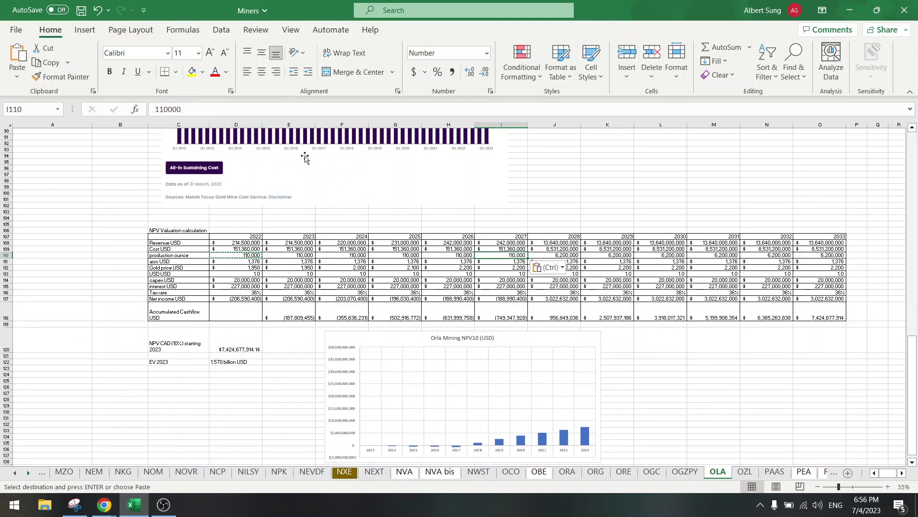
{"action": "left_click", "coordinate": [156, 109]}
{"action": "type", "text": "="}
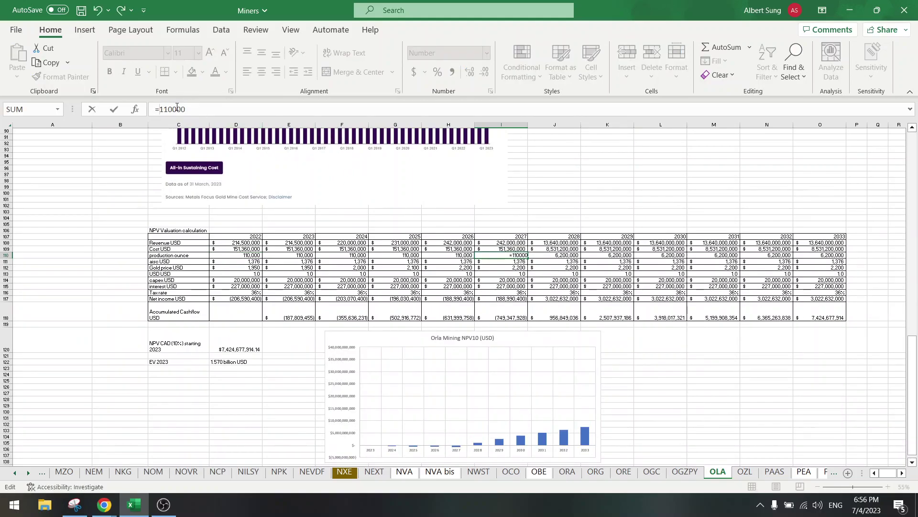
{"action": "left_click", "coordinate": [198, 109]}
{"action": "type", "text": "+124000"}
{"action": "key", "text": "Return"}
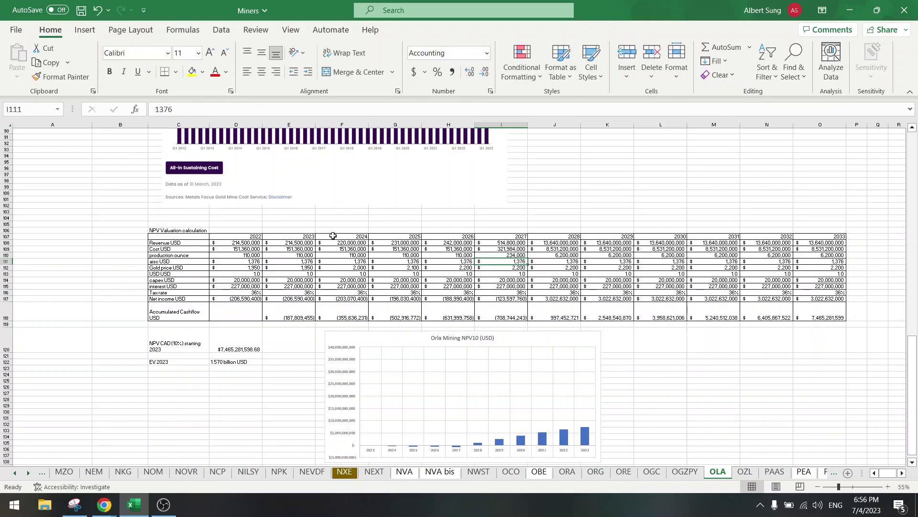
Step: Copy the 234,000 production across 2028–2033 and check the 36% tax rate
{"action": "left_click", "coordinate": [510, 255]}
{"action": "key", "text": "ctrl+c"}
{"action": "left_click_drag", "start_coordinate": [564, 256], "coordinate": [823, 255]}
{"action": "key", "text": "Return"}
{"action": "left_click", "coordinate": [372, 290]}
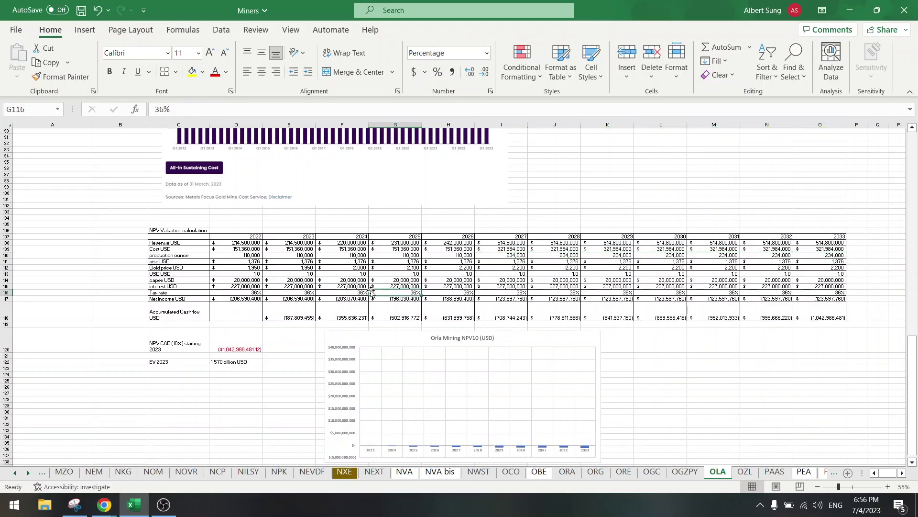
{"action": "left_click", "coordinate": [222, 255]}
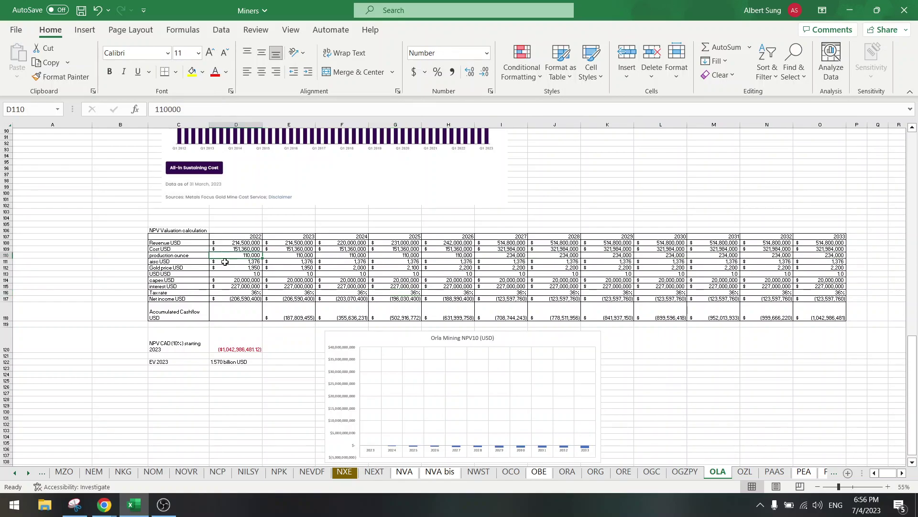
Step: Set the 2022 AISC to 800 and copy it into 2023 through 2026
{"action": "left_click", "coordinate": [220, 262]}
{"action": "scroll", "coordinate": [225, 264], "scroll_direction": "up", "scroll_amount": 20}
{"action": "scroll", "coordinate": [225, 264], "scroll_direction": "up", "scroll_amount": 6}
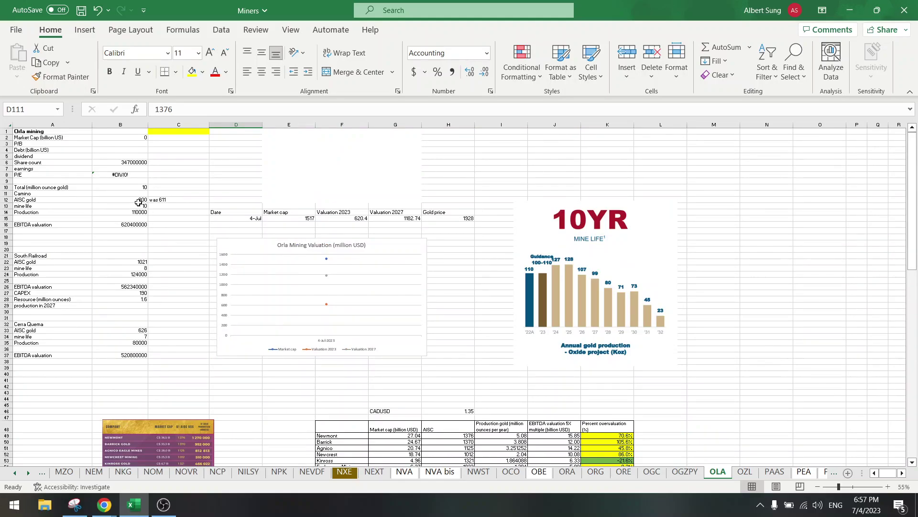
{"action": "type", "text": "800"}
{"action": "key", "text": "Return"}
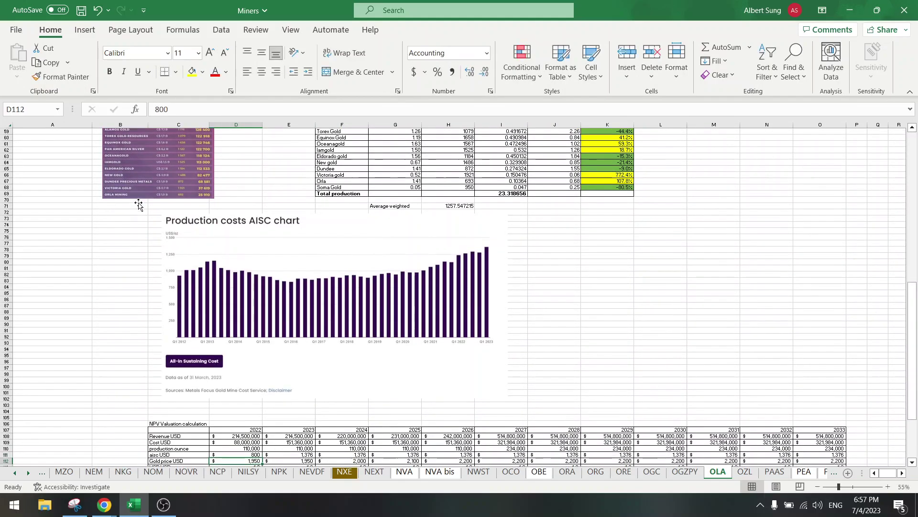
{"action": "scroll", "coordinate": [139, 205], "scroll_direction": "down", "scroll_amount": 6}
{"action": "left_click", "coordinate": [232, 343]}
{"action": "key", "text": "ctrl+c"}
{"action": "left_click_drag", "start_coordinate": [268, 343], "coordinate": [454, 341]}
{"action": "key", "text": "Return"}
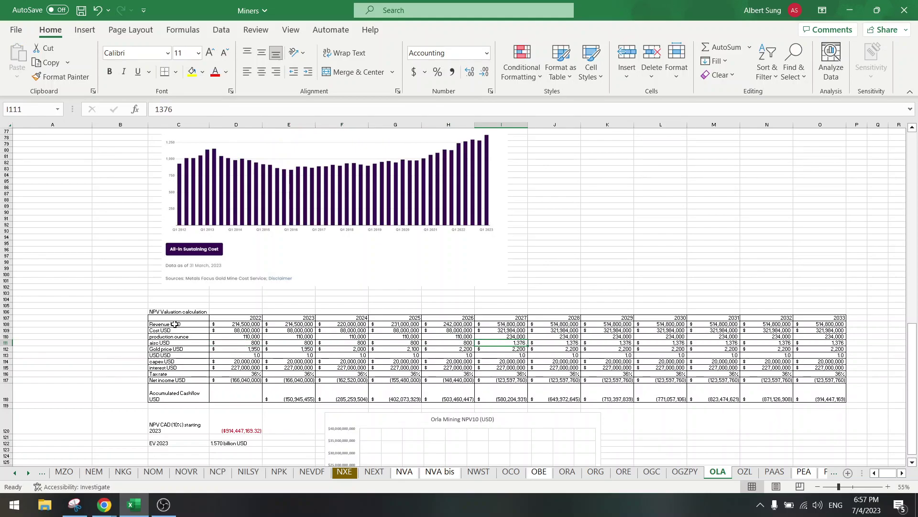
Step: Start a C23 formula multiplying Camino and South Railroad production by their AISC values
{"action": "scroll", "coordinate": [175, 325], "scroll_direction": "up", "scroll_amount": 20}
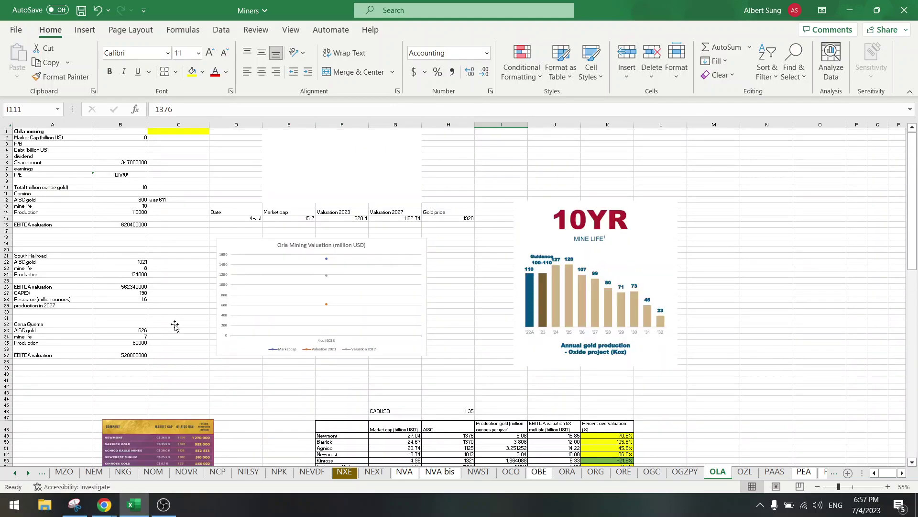
{"action": "left_click", "coordinate": [178, 269]}
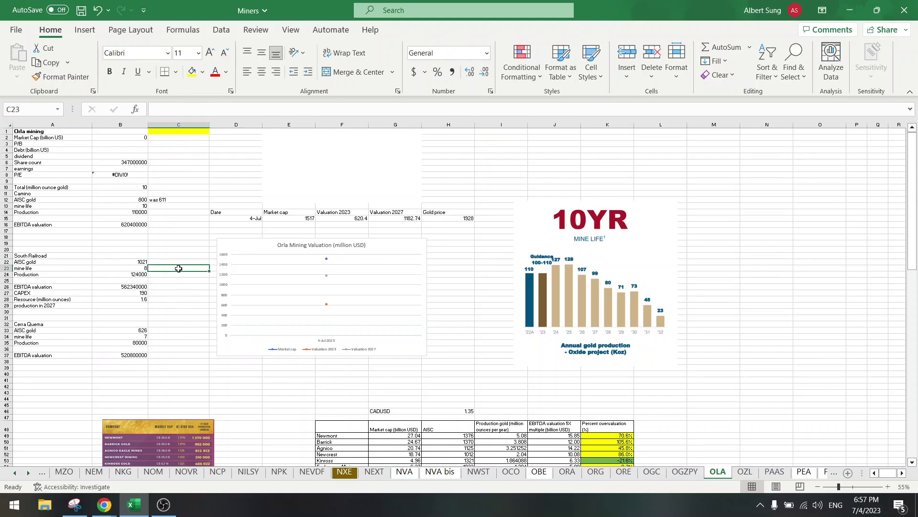
{"action": "type", "text": "="}
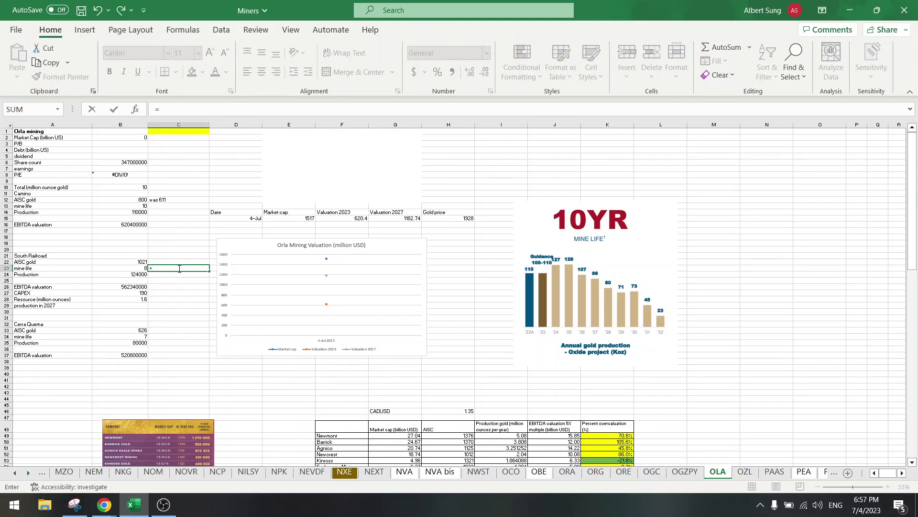
{"action": "left_click", "coordinate": [127, 211]}
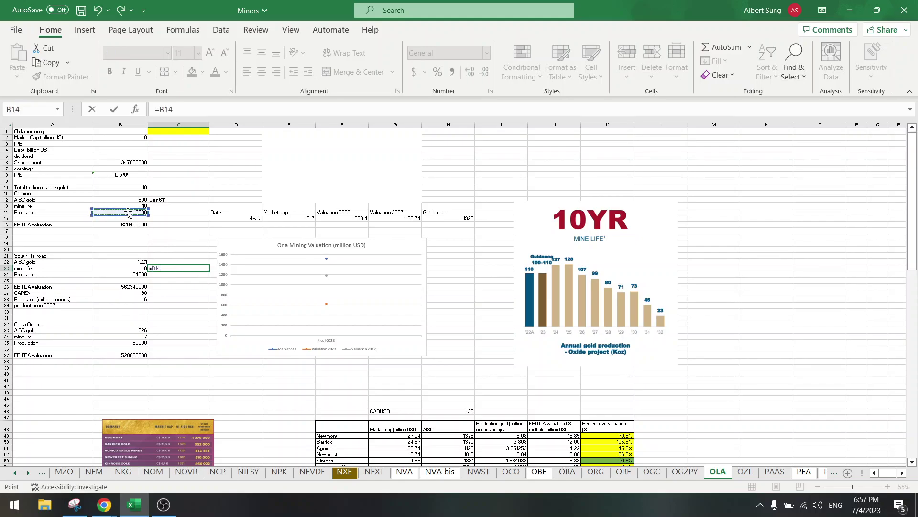
{"action": "type", "text": "*"}
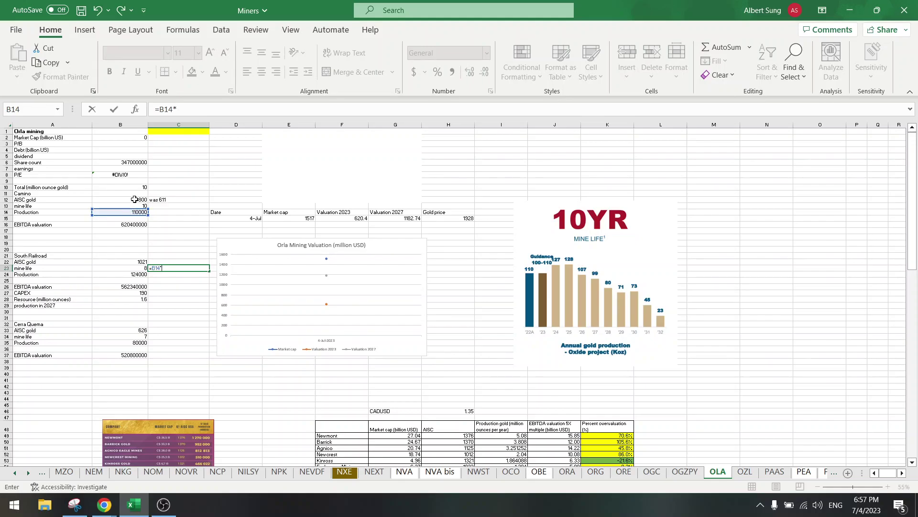
{"action": "left_click", "coordinate": [135, 199]}
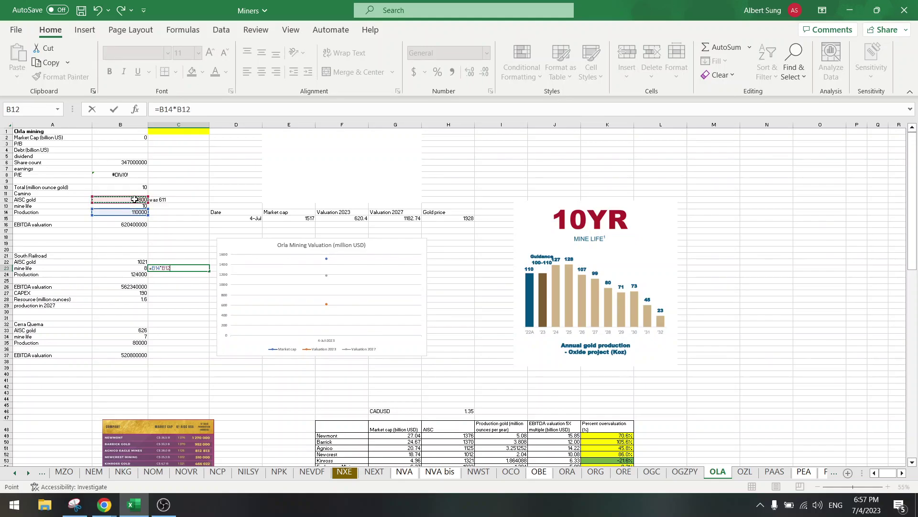
{"action": "type", "text": "+"}
{"action": "left_click", "coordinate": [119, 275]}
{"action": "type", "text": "*"}
{"action": "left_click", "coordinate": [123, 263]}
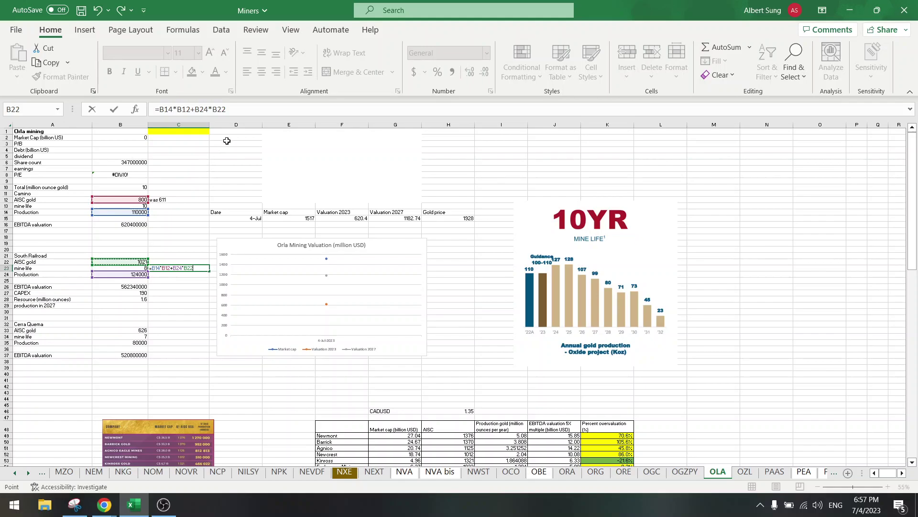
Step: Divide by combined production to complete =(B14*B12+B24*B22)/(B14+B24), giving 917.11
{"action": "left_click", "coordinate": [239, 109]}
{"action": "type", "text": "("}
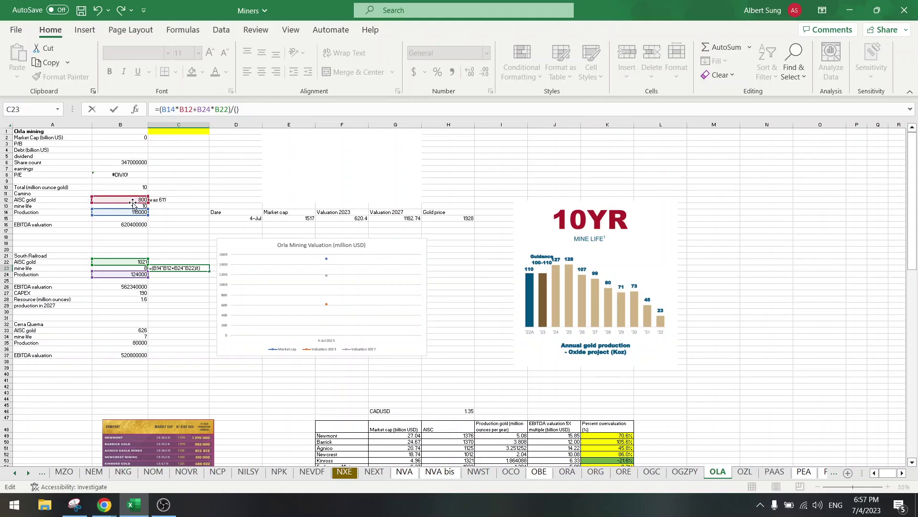
{"action": "left_click", "coordinate": [114, 212]}
{"action": "type", "text": "+"}
{"action": "left_click", "coordinate": [118, 274]}
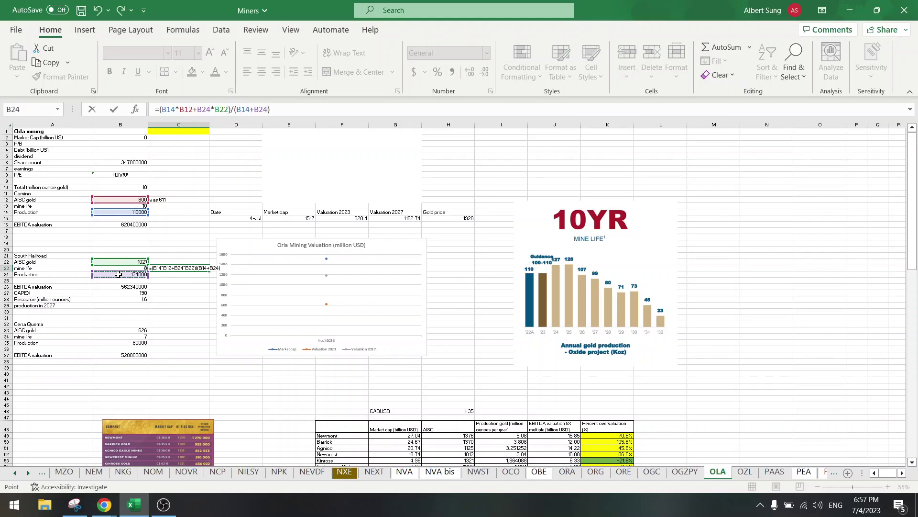
{"action": "key", "text": "Return"}
{"action": "left_click", "coordinate": [177, 263]}
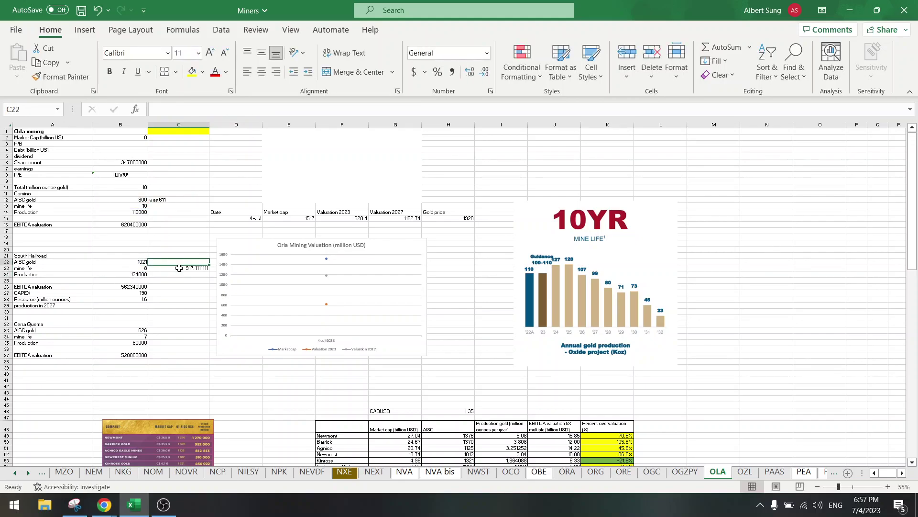
Step: Clear the temporary weighted-average AISC result from C23
{"action": "left_click", "coordinate": [179, 267]}
{"action": "key", "text": "Delete"}
{"action": "scroll", "coordinate": [450, 309], "scroll_direction": "down", "scroll_amount": 15}
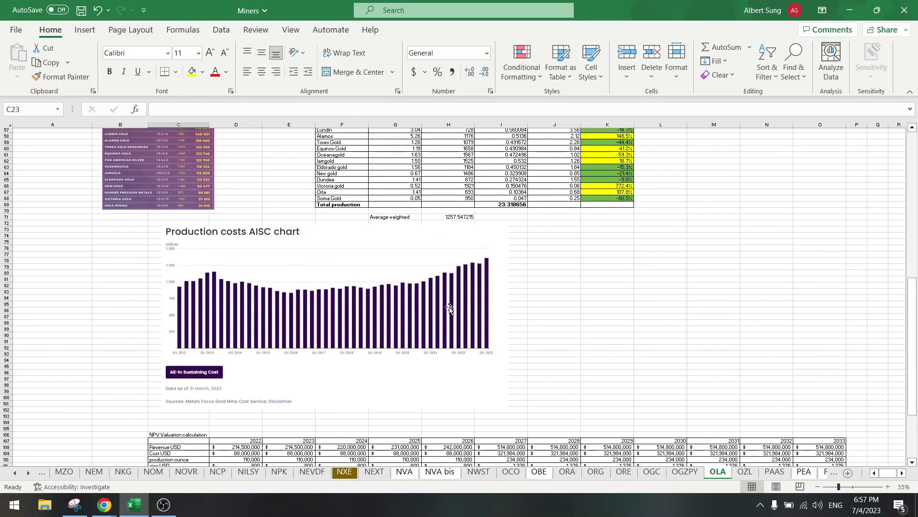
{"action": "scroll", "coordinate": [450, 308], "scroll_direction": "down", "scroll_amount": 8}
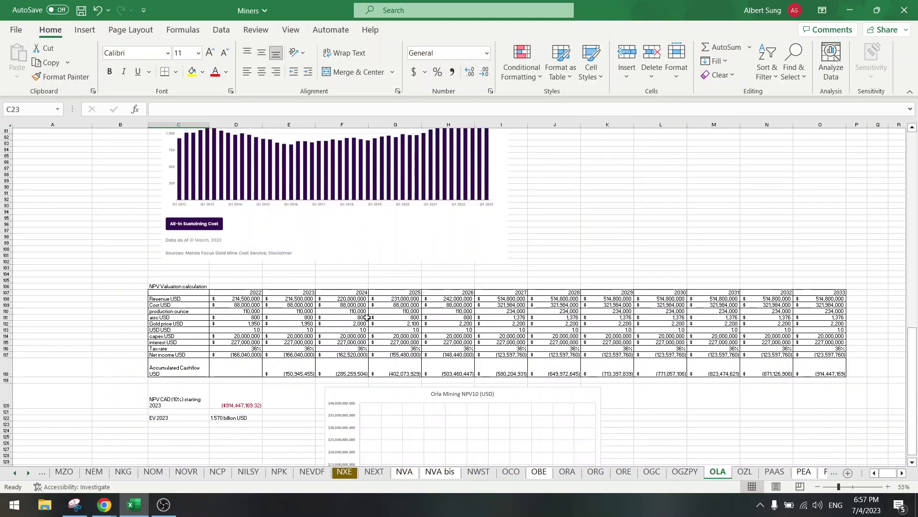
Step: Set the 2027 AISC in I111 to 917 and paste it into J111:O111
{"action": "left_click", "coordinate": [495, 317]}
{"action": "type", "text": "917"}
{"action": "key", "text": "Tab"}
{"action": "left_click", "coordinate": [494, 317]}
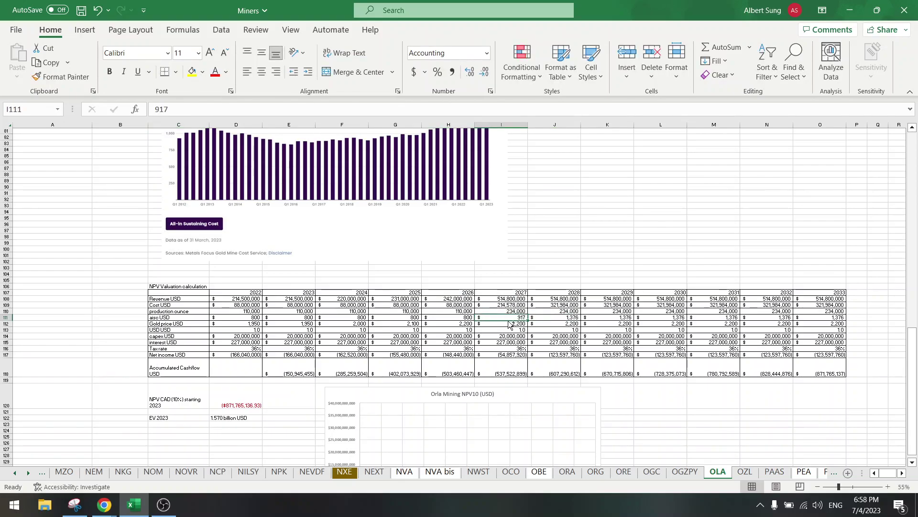
{"action": "key", "text": "ctrl+c"}
{"action": "left_click_drag", "start_coordinate": [554, 318], "coordinate": [813, 317]}
{"action": "key", "text": "ctrl+v"}
{"action": "key", "text": "Escape"}
Step: Review the 2022 cost formula, the gold price row and the 2022 capex value
{"action": "left_click", "coordinate": [233, 305]}
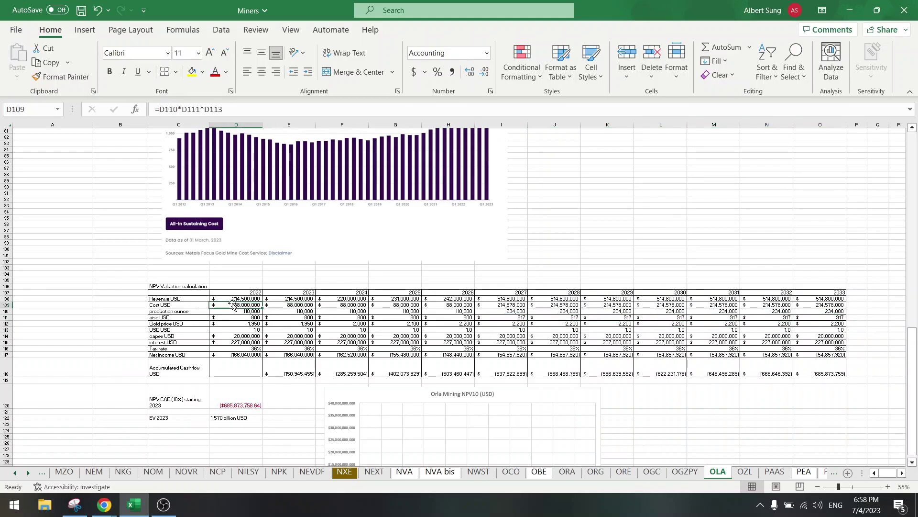
{"action": "left_click_drag", "start_coordinate": [237, 323], "coordinate": [830, 323]}
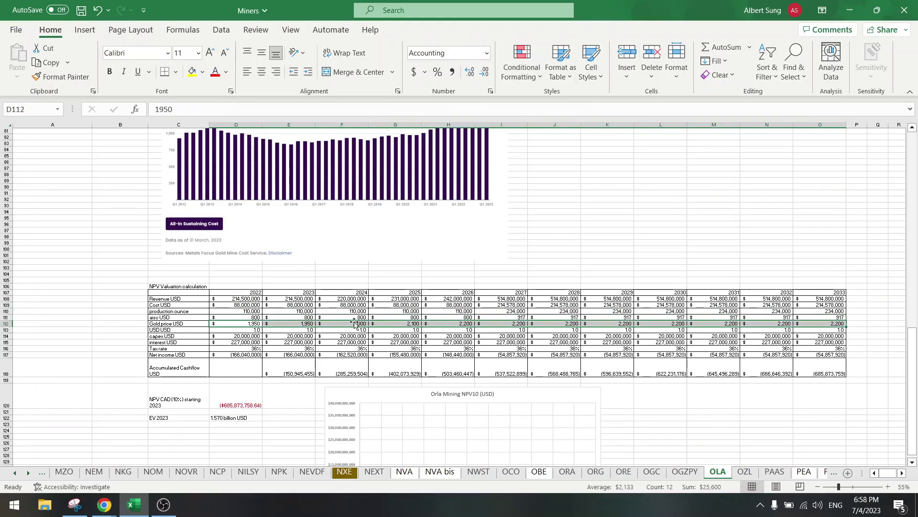
{"action": "left_click", "coordinate": [242, 336]}
{"action": "scroll", "coordinate": [241, 335], "scroll_direction": "up", "scroll_amount": 5}
{"action": "scroll", "coordinate": [124, 332], "scroll_direction": "down", "scroll_amount": 5}
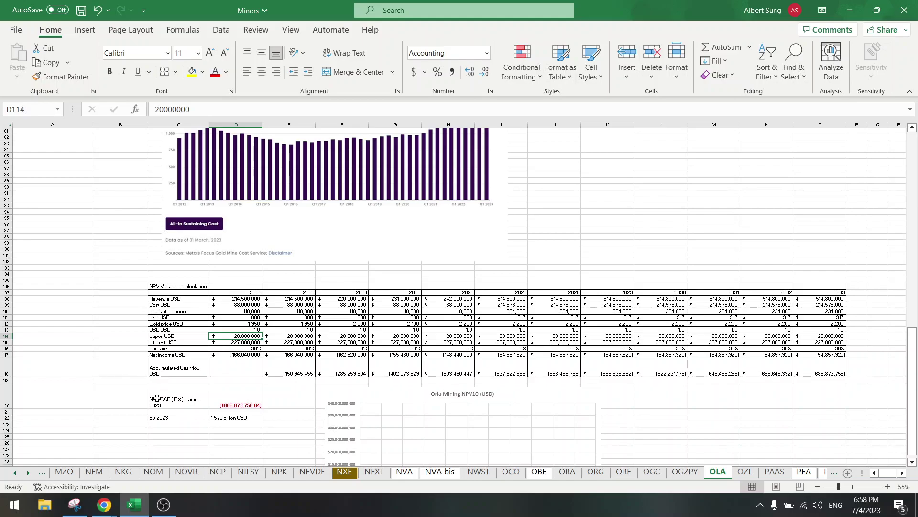
{"action": "mouse_move", "coordinate": [104, 504]}
{"action": "left_click", "coordinate": [114, 330]}
{"action": "scroll", "coordinate": [114, 331], "scroll_direction": "up", "scroll_amount": 20}
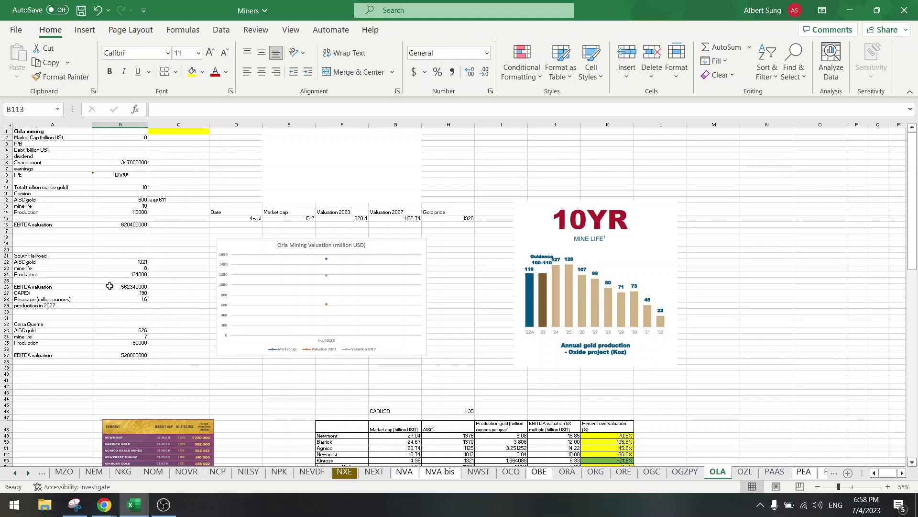
Step: Set 2025 and 2026 capex in G114:H114 to =20000000+190000000/2, i.e. 115,000,000 each
{"action": "left_click", "coordinate": [121, 293]}
{"action": "scroll", "coordinate": [299, 311], "scroll_direction": "down", "scroll_amount": 20}
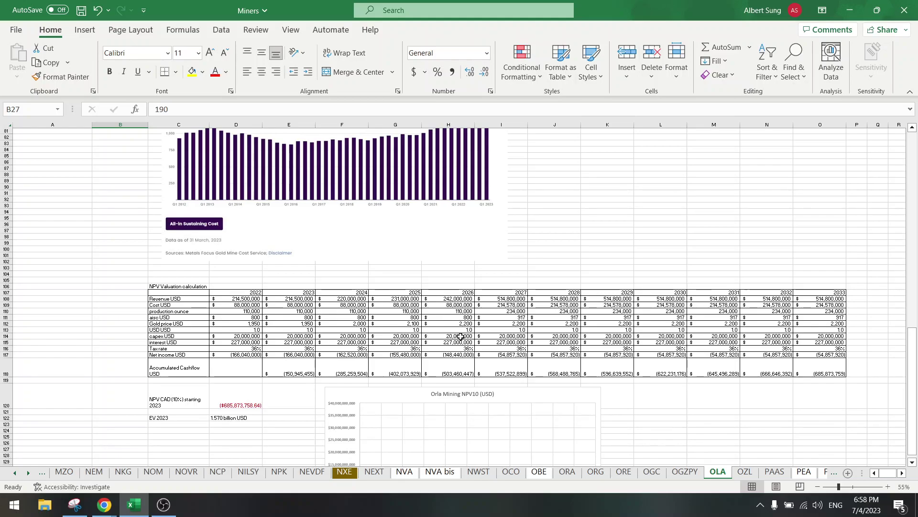
{"action": "left_click", "coordinate": [407, 336]}
{"action": "left_click", "coordinate": [155, 108]}
{"action": "type", "text": "=20000000"}
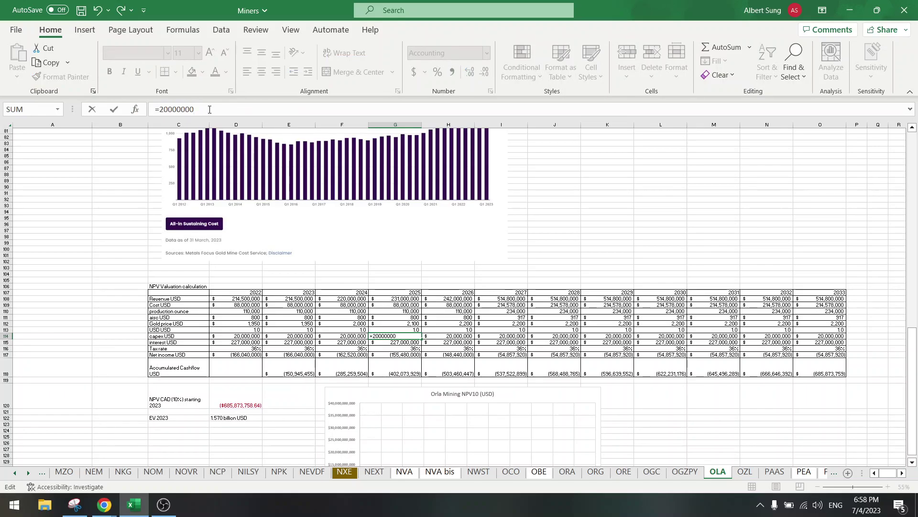
{"action": "type", "text": "+190000000/2"}
{"action": "key", "text": "ctrl+Return"}
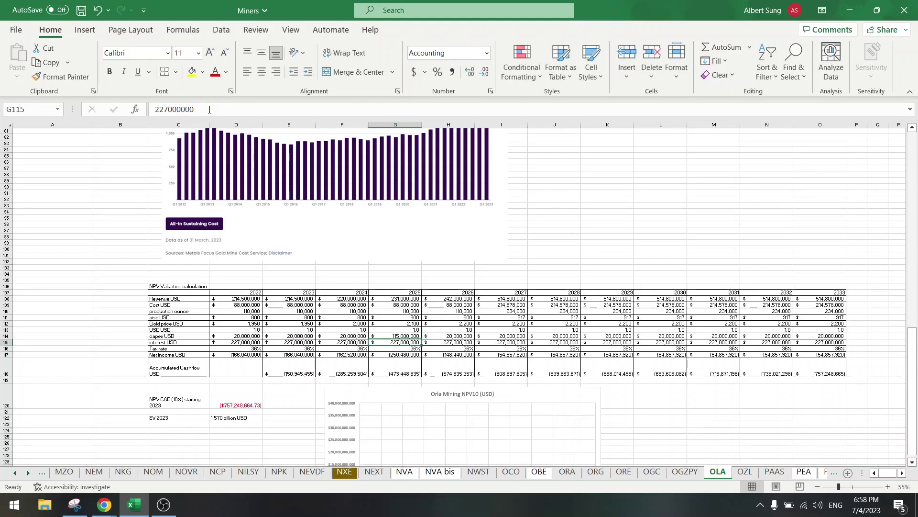
{"action": "key", "text": "ctrl+c"}
{"action": "key", "text": "Right"}
{"action": "key", "text": "ctrl+v"}
{"action": "key", "text": "Left"}
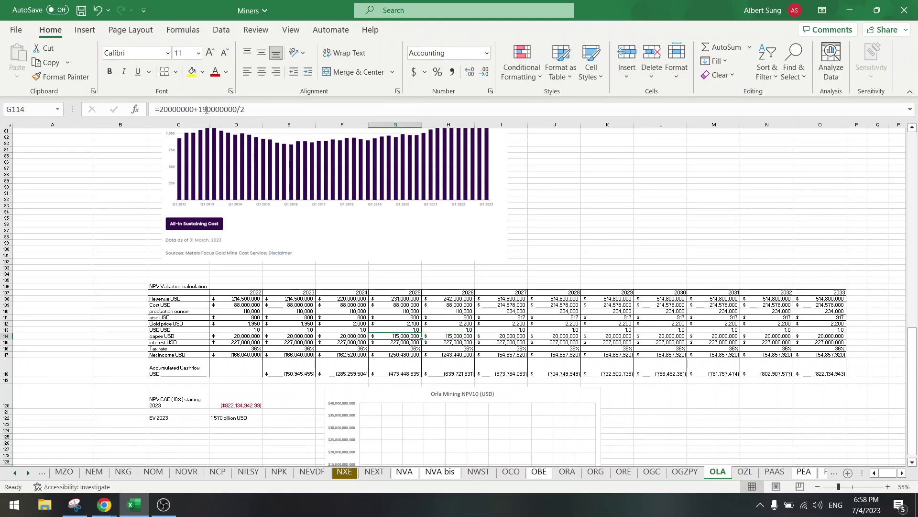
Step: Highlight the interest and accretion expense line (3,247) on the Orla statements' page 3 income statement
{"action": "left_click", "coordinate": [232, 342]}
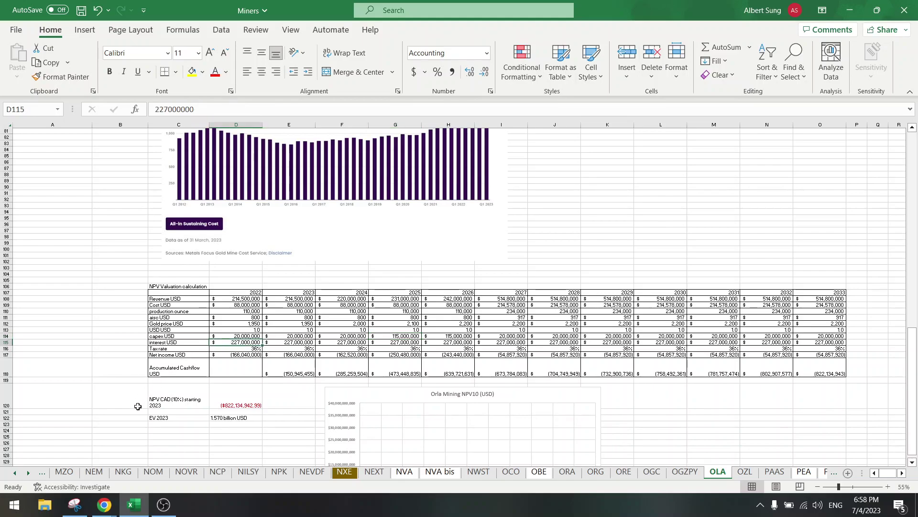
{"action": "mouse_move", "coordinate": [105, 505]}
{"action": "left_click", "coordinate": [136, 456]}
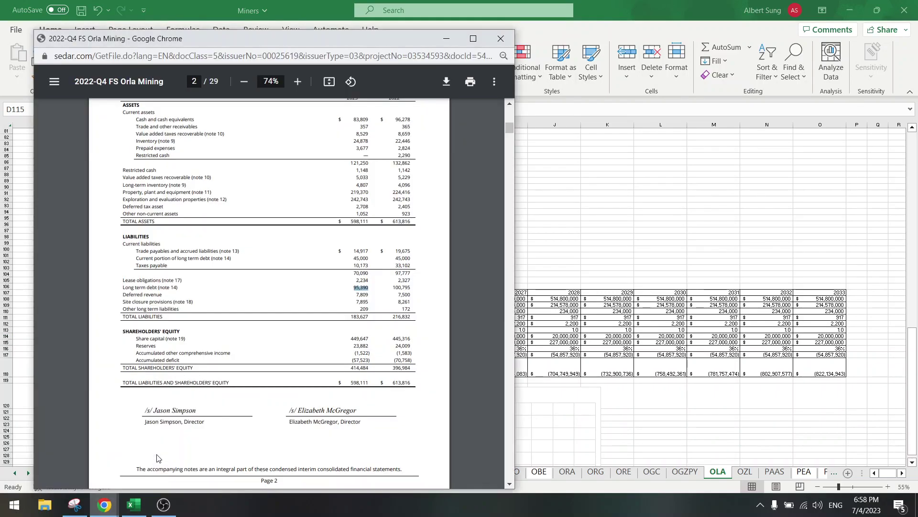
{"action": "scroll", "coordinate": [220, 341], "scroll_direction": "down", "scroll_amount": 7}
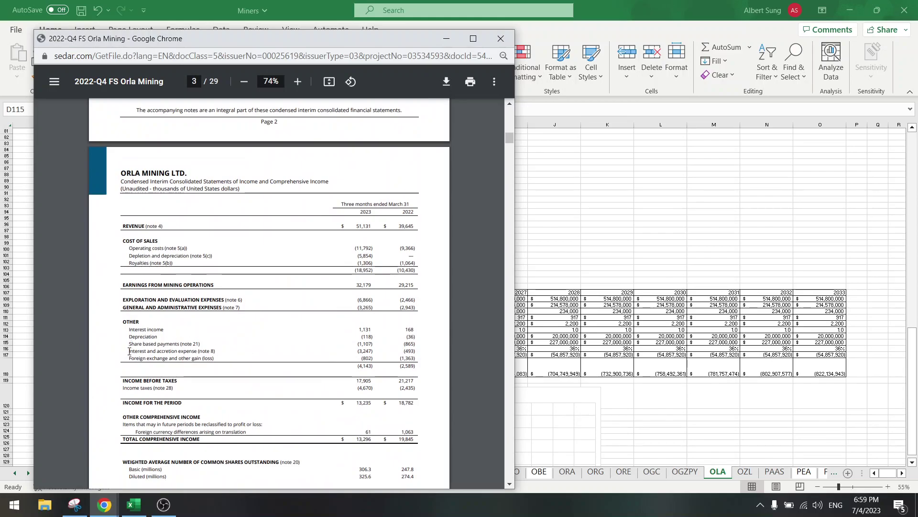
{"action": "left_click_drag", "start_coordinate": [129, 351], "coordinate": [378, 351]}
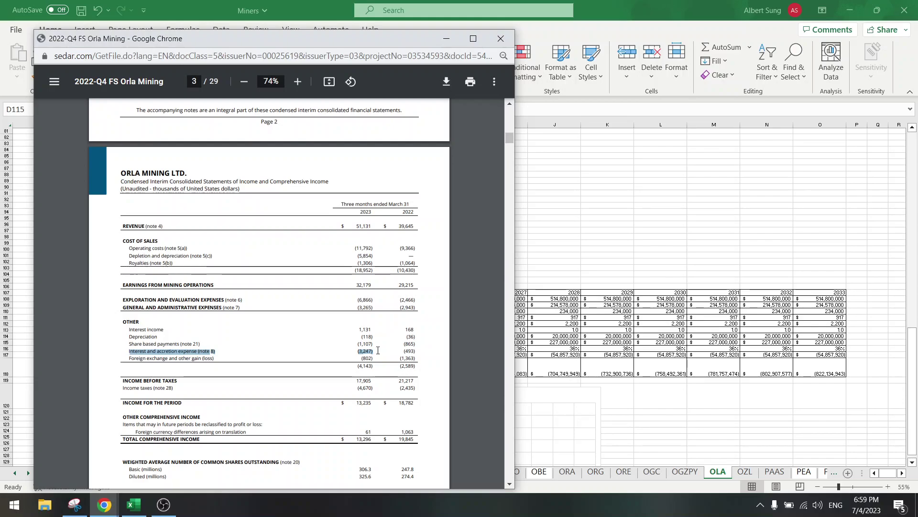
Step: Enter 15,000,000 as 2022 interest in D115 and paste it across E115:O115
{"action": "left_click", "coordinate": [632, 265]}
{"action": "key", "text": "Left"}
{"action": "left_click", "coordinate": [231, 340]}
{"action": "type", "text": "15"}
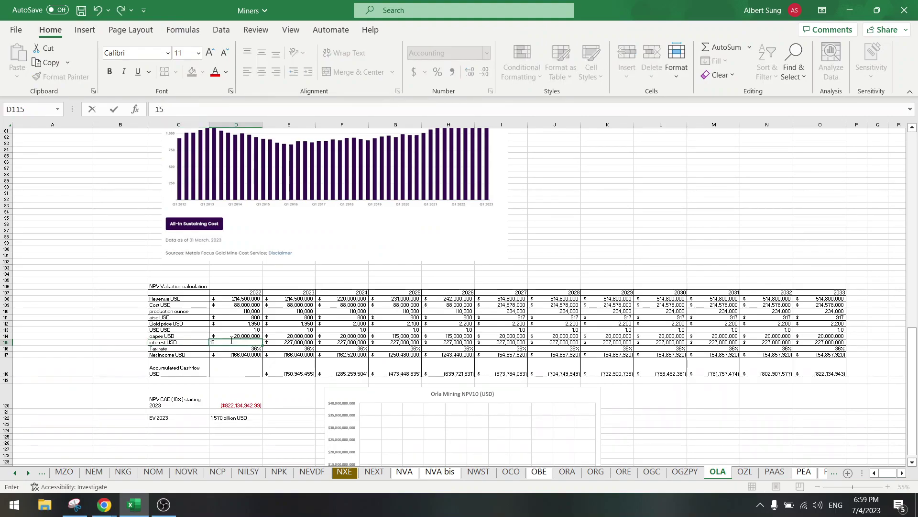
{"action": "type", "text": "000000"}
{"action": "key", "text": "ctrl+Return"}
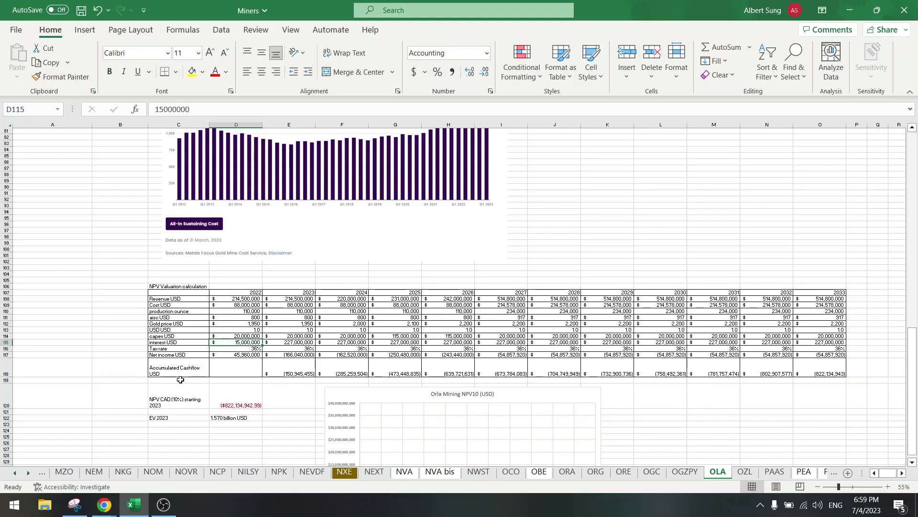
{"action": "mouse_move", "coordinate": [104, 505]}
{"action": "mouse_move", "coordinate": [150, 467]}
{"action": "left_click", "coordinate": [236, 336]}
{"action": "left_click", "coordinate": [243, 342]}
{"action": "key", "text": "ctrl+c"}
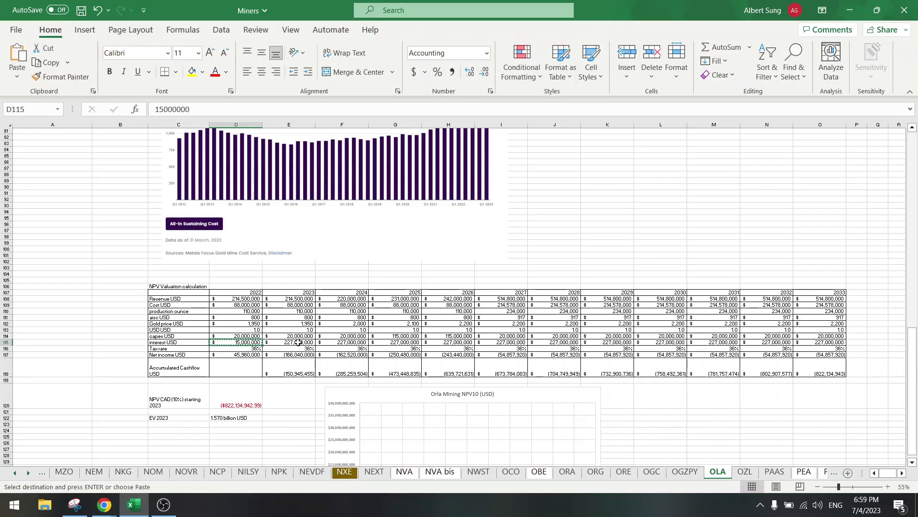
{"action": "left_click_drag", "start_coordinate": [295, 343], "coordinate": [816, 345]}
{"action": "key", "text": "ctrl+v"}
{"action": "key", "text": "Escape"}
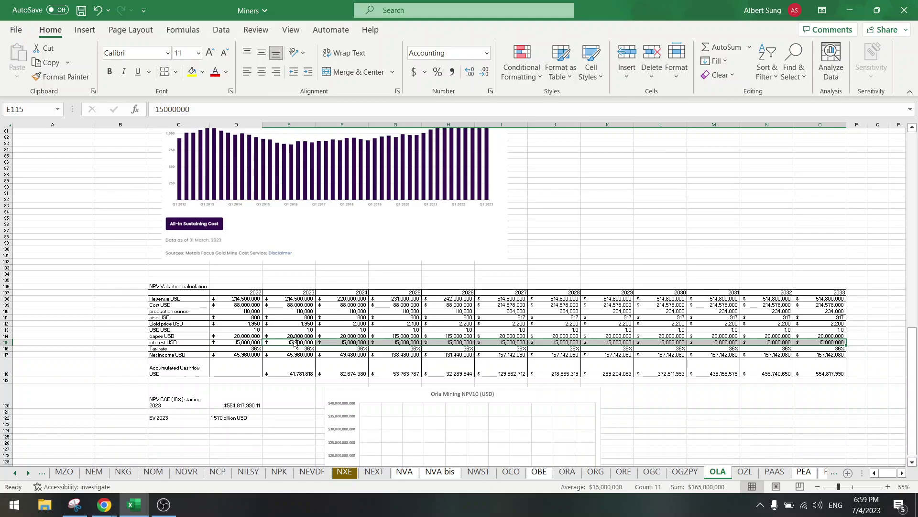
Step: Check the 2023 interest, the 36% tax rate and the 2023–2024 net income formulas
{"action": "left_click", "coordinate": [288, 343]}
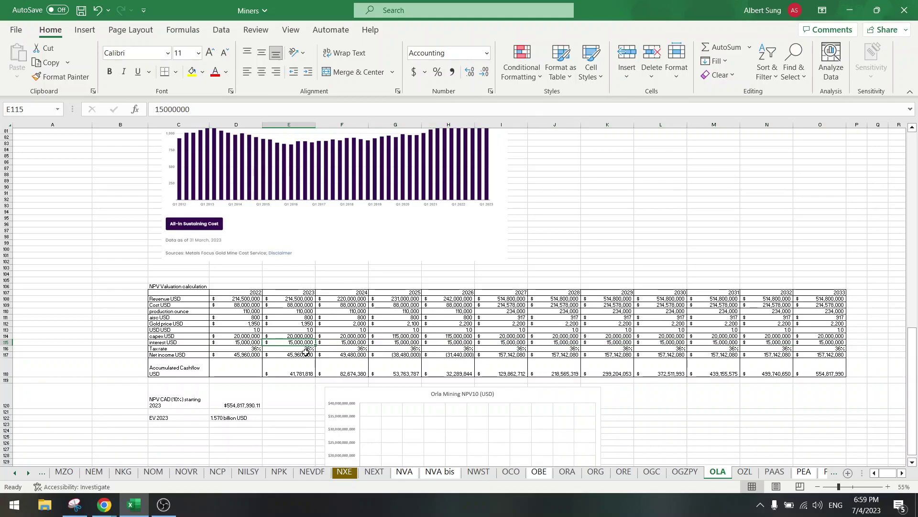
{"action": "left_click", "coordinate": [294, 354]}
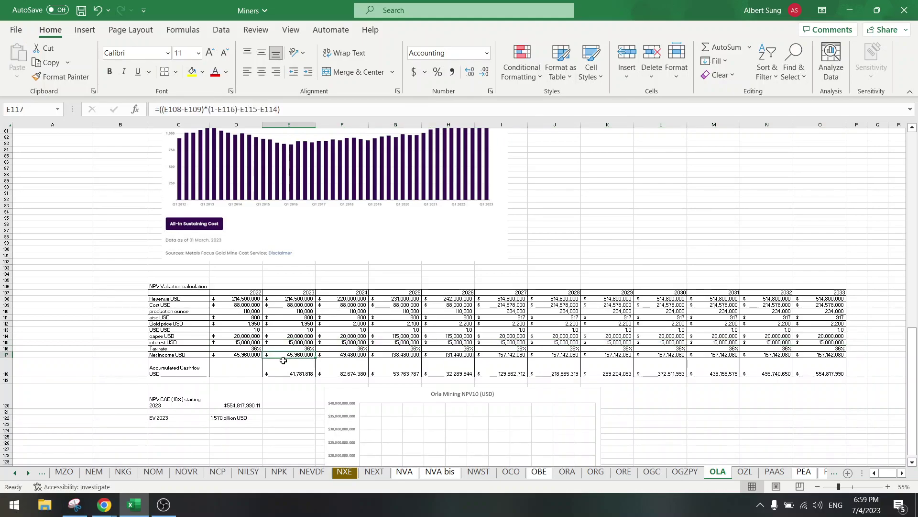
{"action": "left_click", "coordinate": [234, 347]}
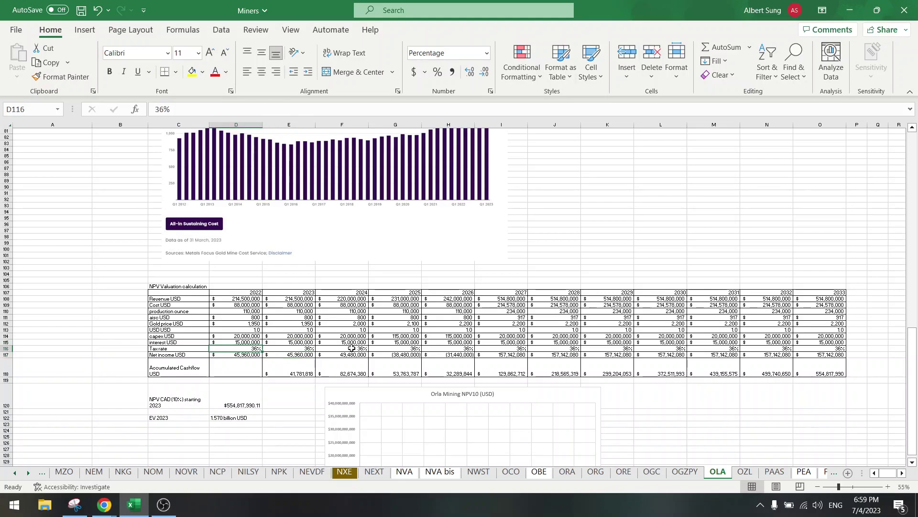
{"action": "left_click", "coordinate": [297, 356]}
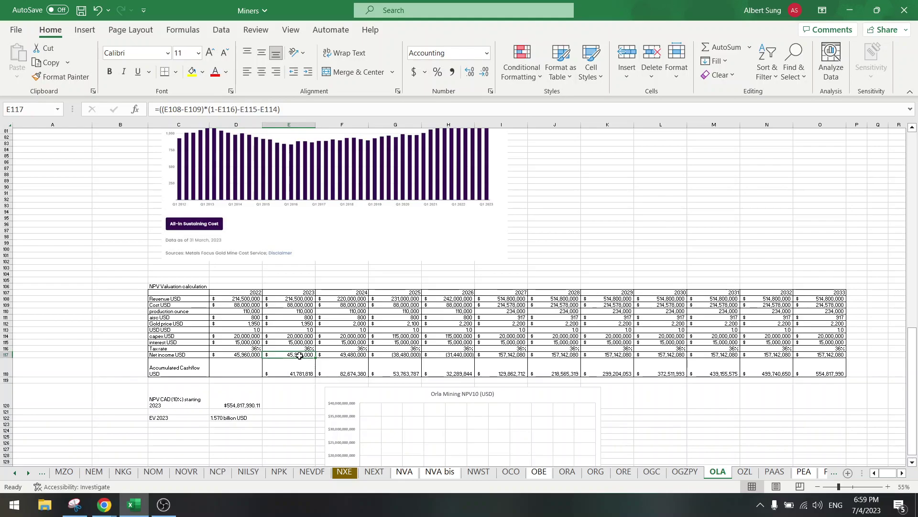
{"action": "left_click", "coordinate": [330, 354]}
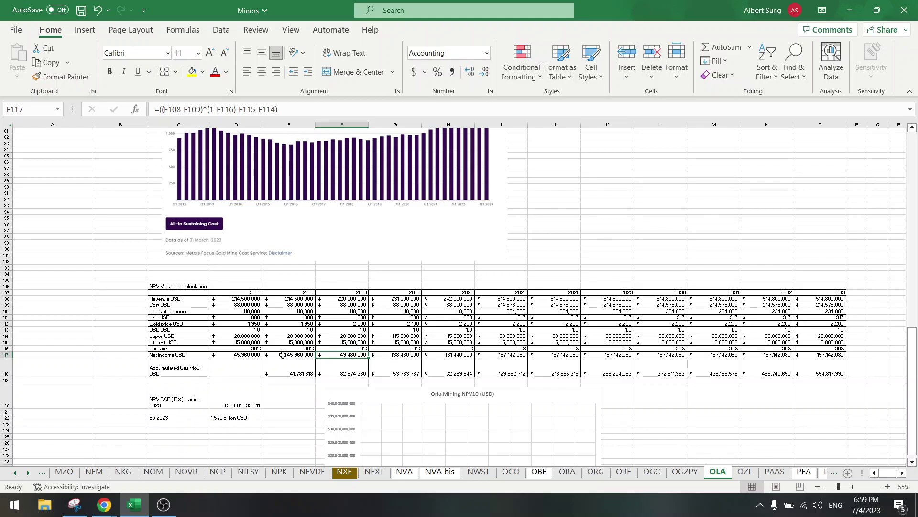
Step: Review Orla Mining's quarterly revenue and earnings on Yahoo Finance, then return to the Miners workbook
{"action": "mouse_move", "coordinate": [104, 505]}
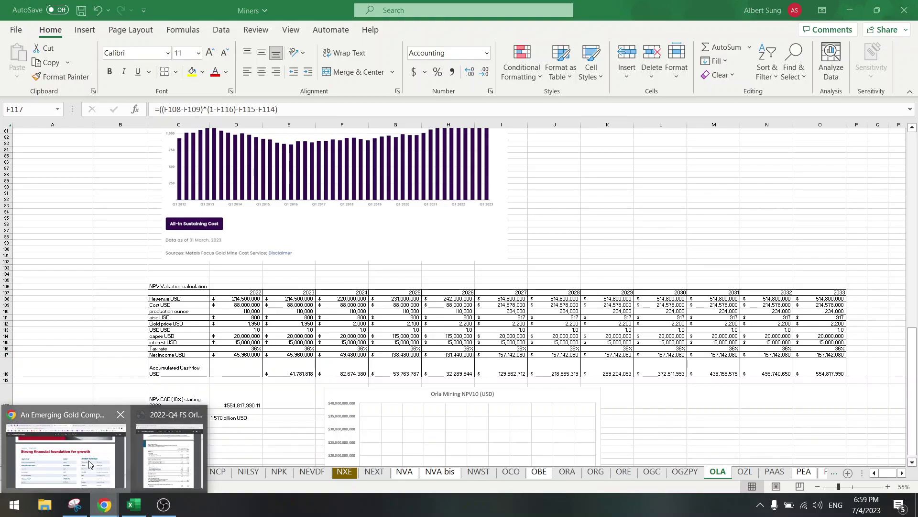
{"action": "left_click", "coordinate": [89, 464]}
{"action": "left_click", "coordinate": [157, 9]}
{"action": "scroll", "coordinate": [678, 287], "scroll_direction": "down", "scroll_amount": 10}
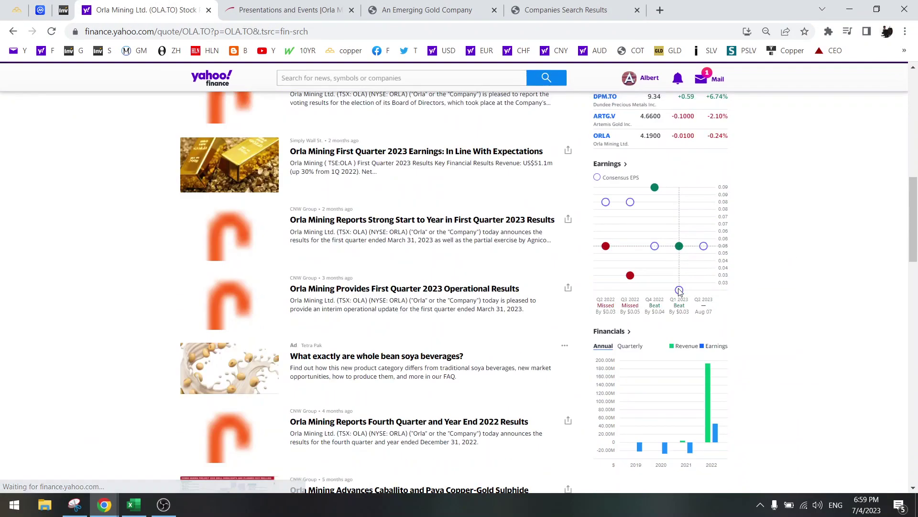
{"action": "left_click", "coordinate": [630, 346]}
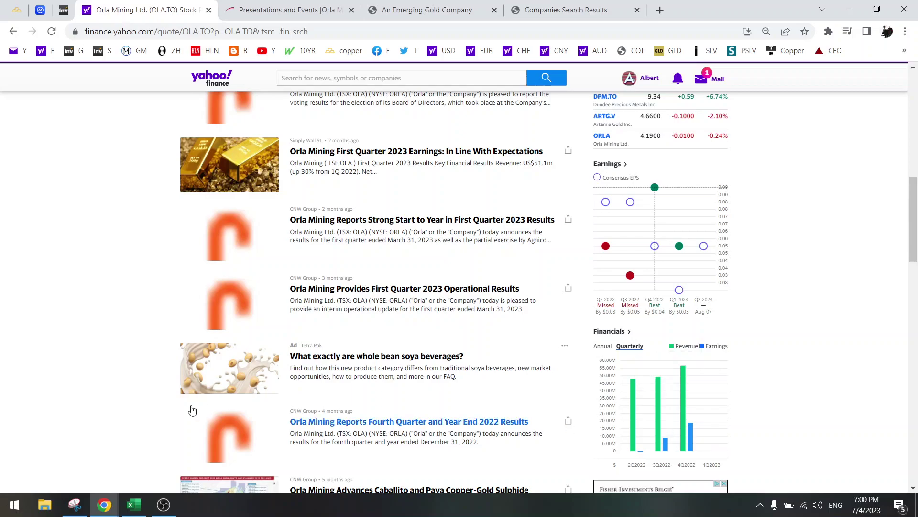
{"action": "left_click", "coordinate": [134, 507]}
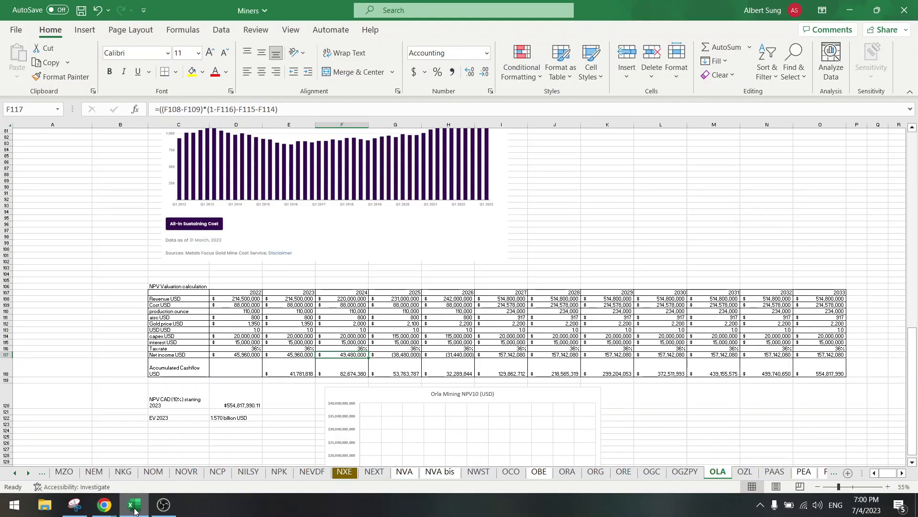
{"action": "left_click", "coordinate": [134, 510]}
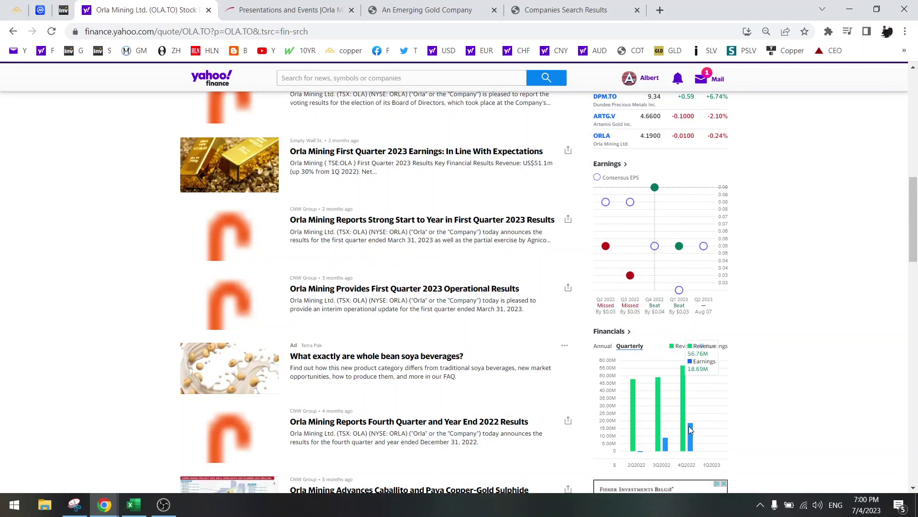
{"action": "left_click", "coordinate": [134, 505]}
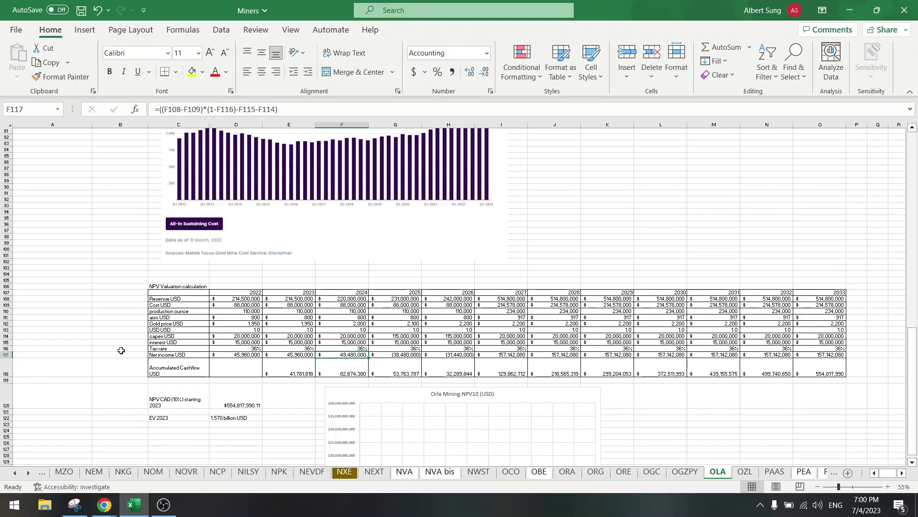
{"action": "left_click", "coordinate": [121, 350]}
{"action": "scroll", "coordinate": [121, 350], "scroll_direction": "up", "scroll_amount": 20}
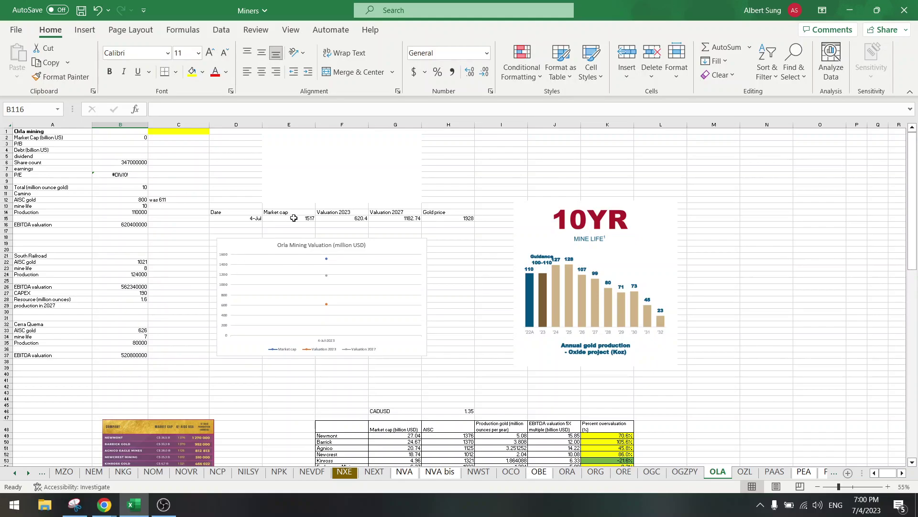
{"action": "scroll", "coordinate": [294, 218], "scroll_direction": "down", "scroll_amount": 20}
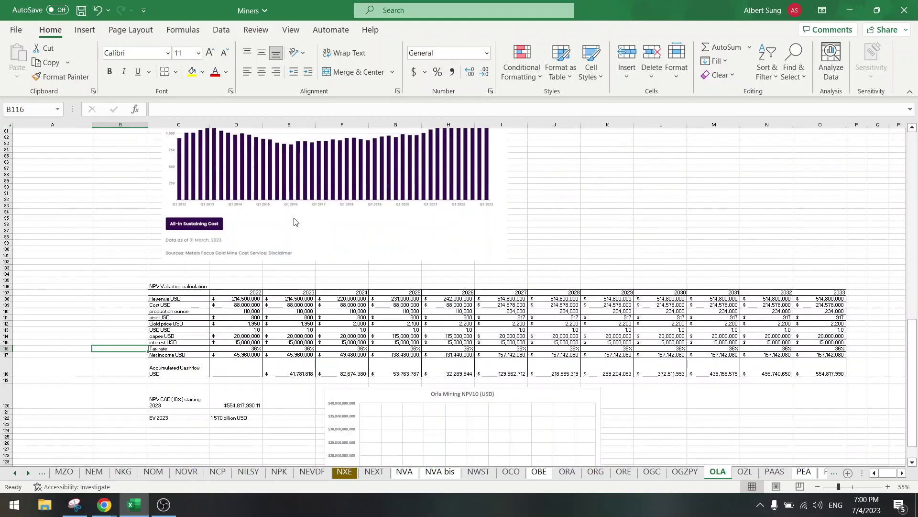
{"action": "left_click", "coordinate": [276, 291]}
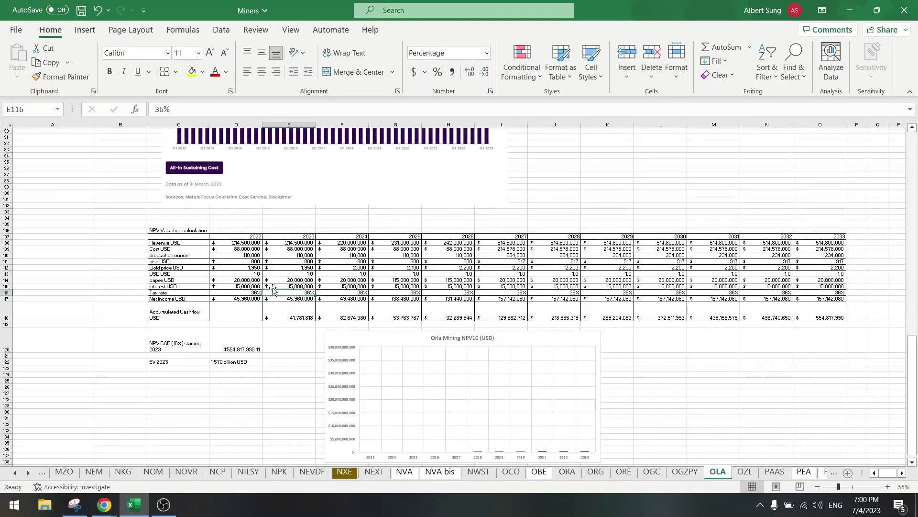
{"action": "left_click", "coordinate": [237, 285]}
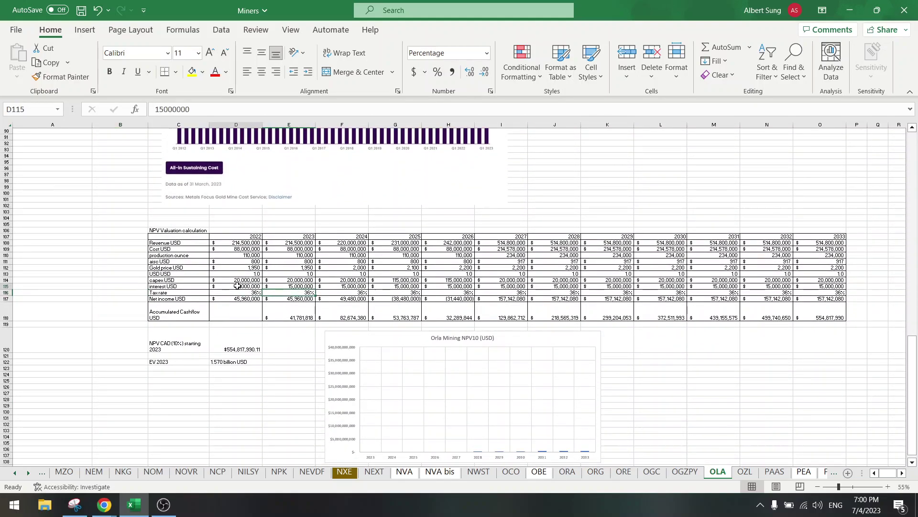
{"action": "left_click", "coordinate": [303, 285]}
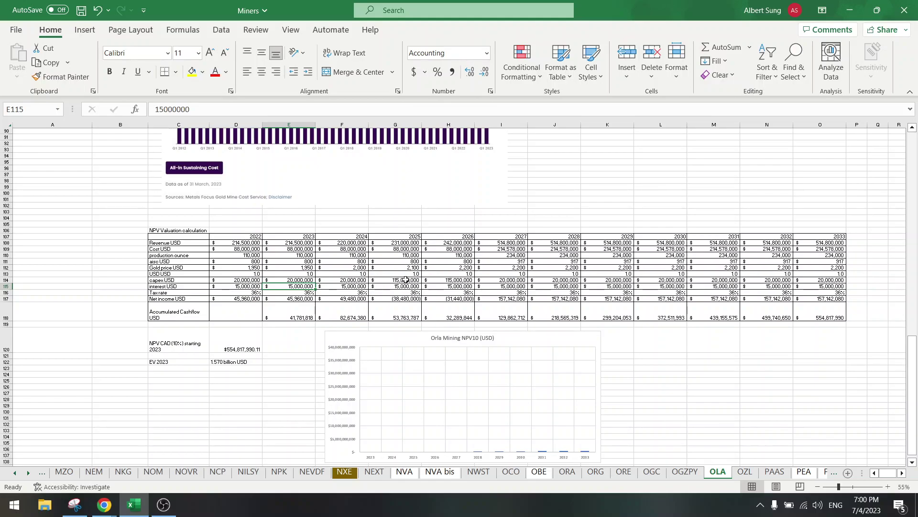
{"action": "left_click_drag", "start_coordinate": [406, 280], "coordinate": [450, 278]}
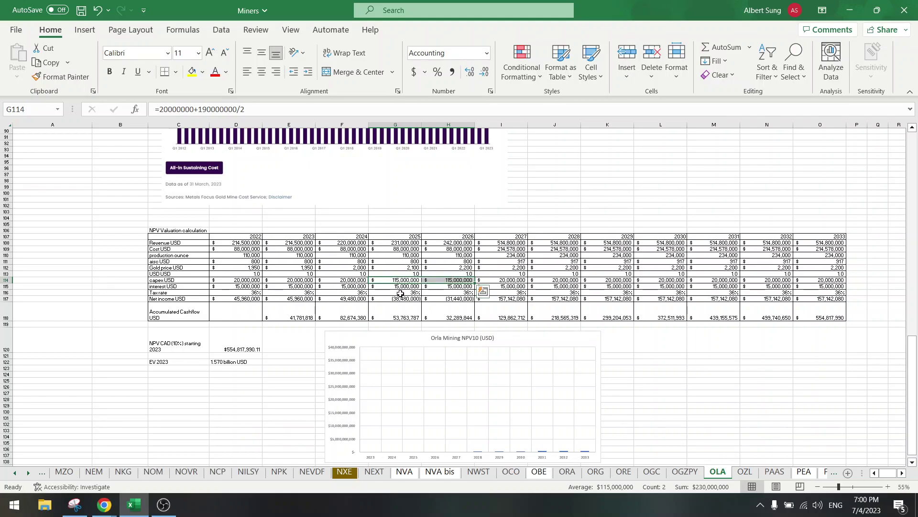
{"action": "scroll", "coordinate": [53, 296], "scroll_direction": "up", "scroll_amount": 20}
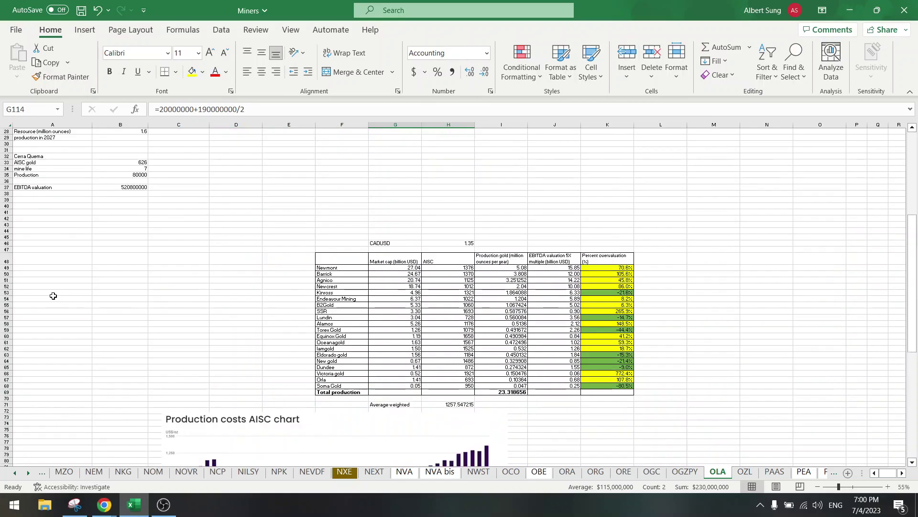
{"action": "left_click", "coordinate": [110, 292]}
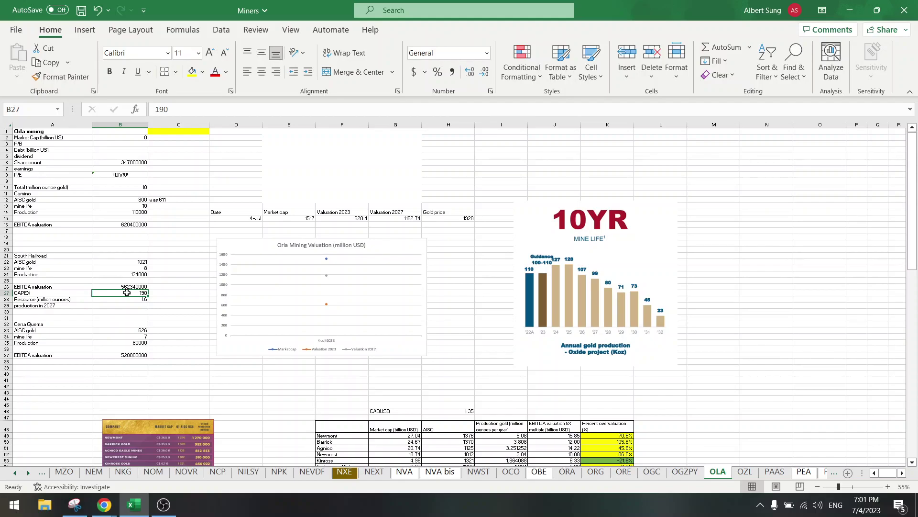
{"action": "scroll", "coordinate": [349, 297], "scroll_direction": "down", "scroll_amount": 20}
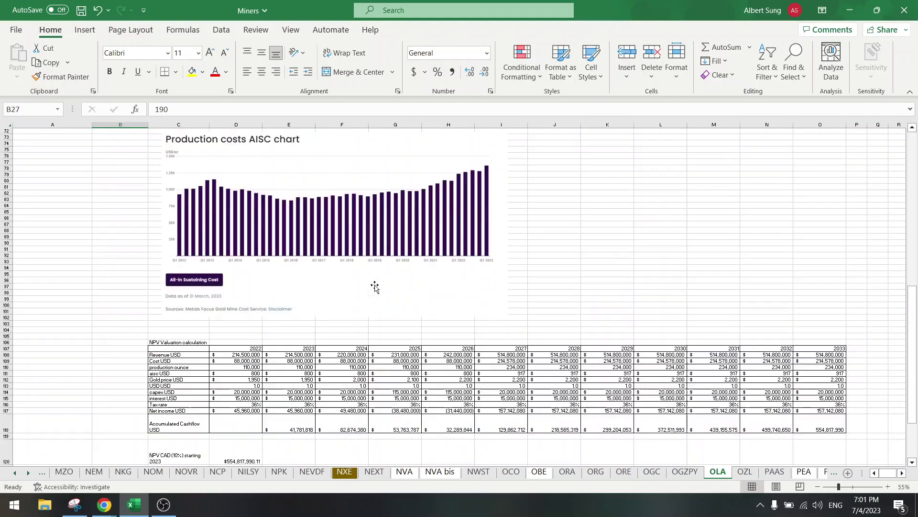
{"action": "scroll", "coordinate": [374, 286], "scroll_direction": "down", "scroll_amount": 3}
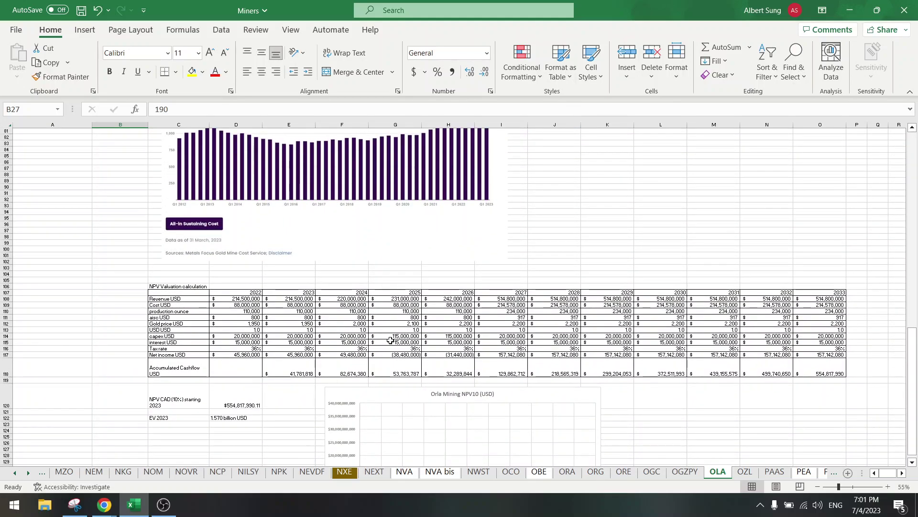
{"action": "left_click", "coordinate": [390, 340]}
{"action": "left_click", "coordinate": [154, 109]}
{"action": "left_click", "coordinate": [175, 110]}
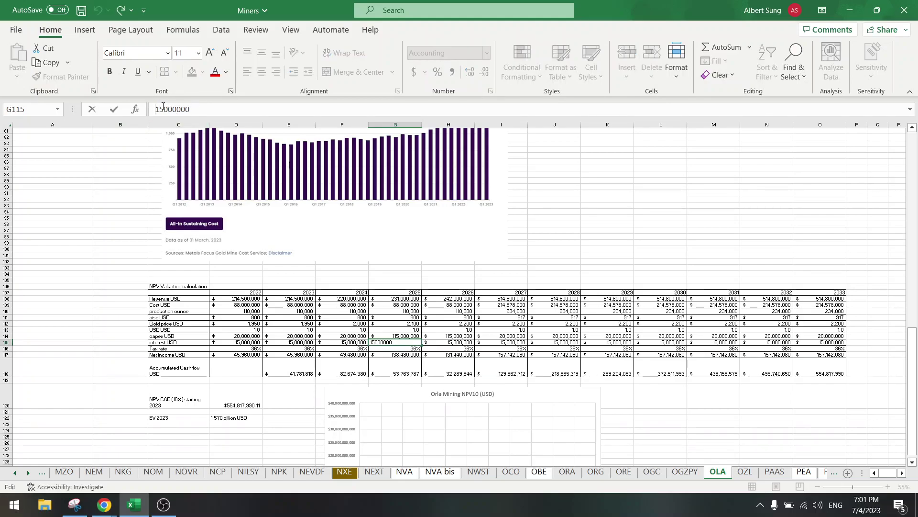
{"action": "type", "text": "=2"}
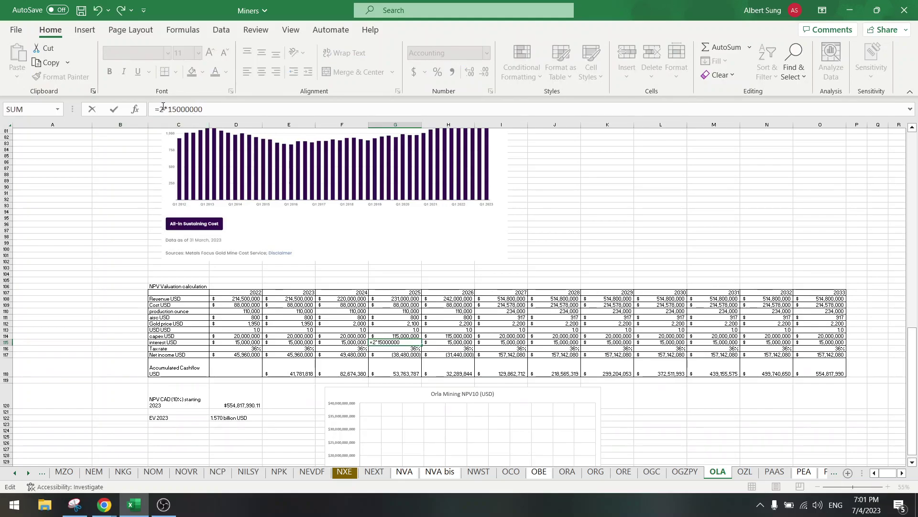
{"action": "type", "text": "*"}
{"action": "key", "text": "Return"}
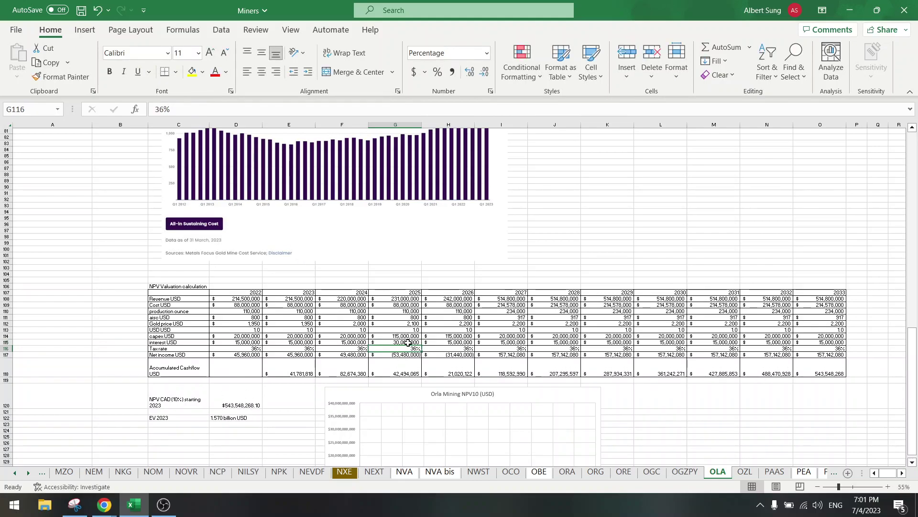
{"action": "left_click", "coordinate": [408, 342]}
{"action": "key", "text": "ctrl+c"}
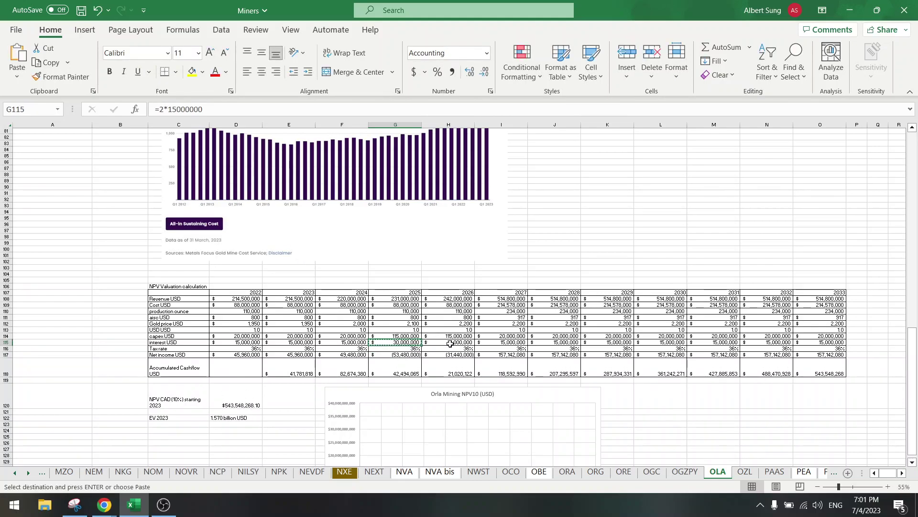
{"action": "left_click", "coordinate": [450, 343]}
{"action": "key", "text": "ctrl+v"}
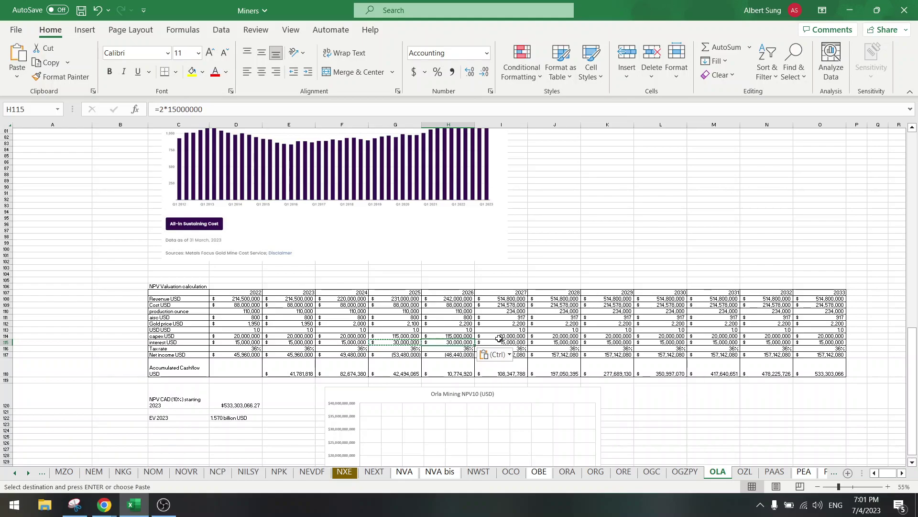
Step: Check the 2027 interest value and the 2028–2030 net income formulas
{"action": "left_click", "coordinate": [493, 343]}
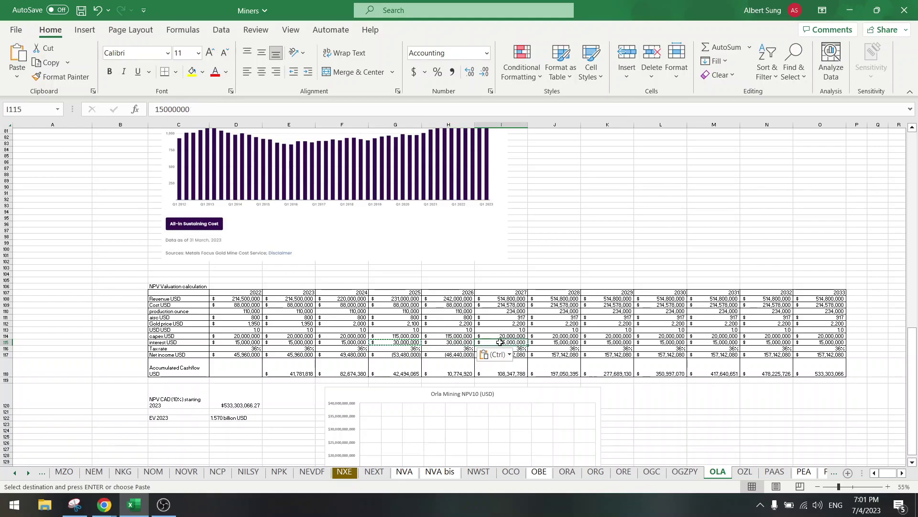
{"action": "left_click", "coordinate": [618, 354]}
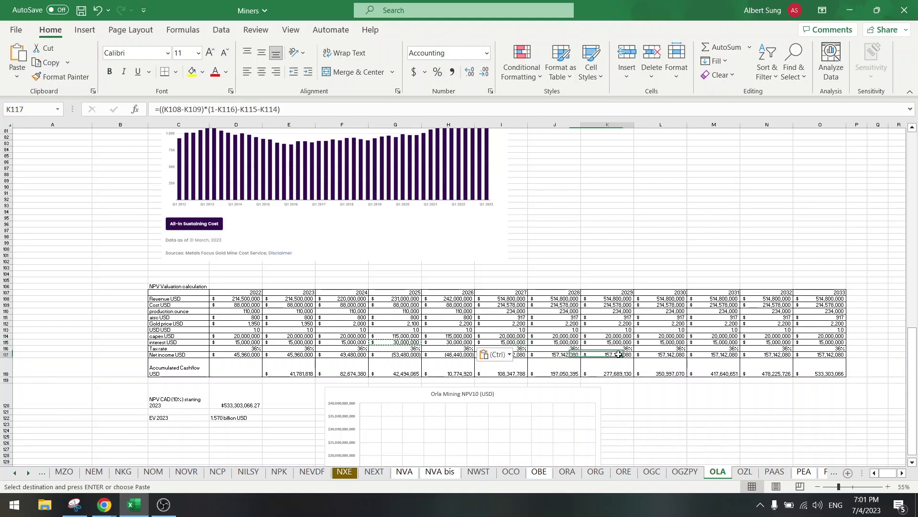
{"action": "left_click", "coordinate": [651, 355]}
{"action": "left_click", "coordinate": [564, 354]}
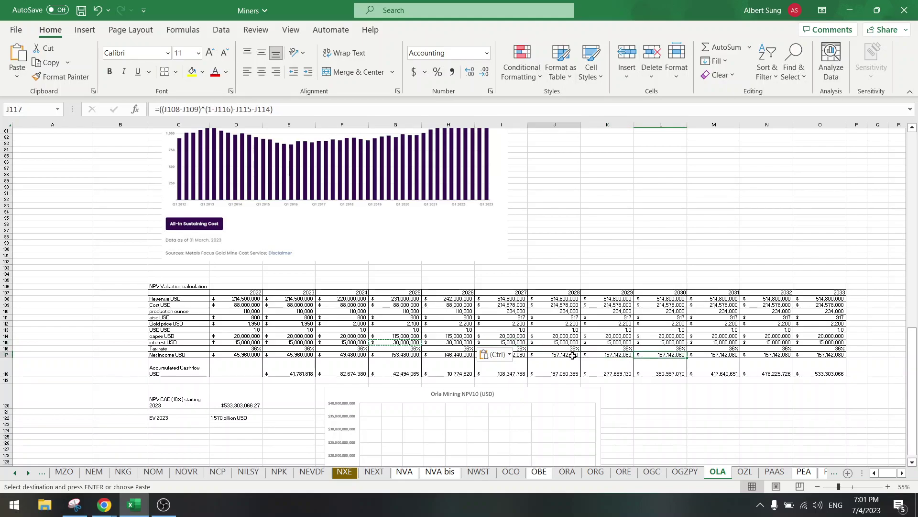
{"action": "left_click", "coordinate": [515, 342]}
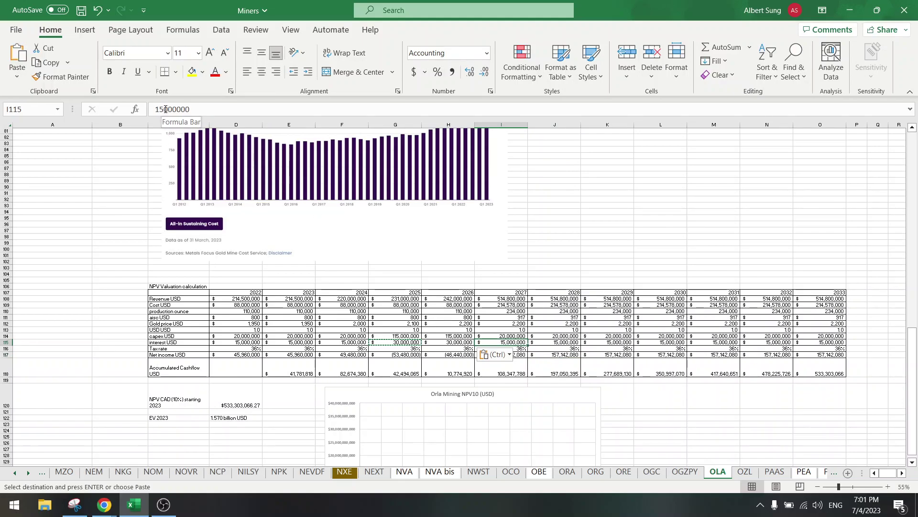
Step: Set the 2027 interest (I115) to 25,000,000 and the 2029 interest (K115) to 10,000,000
{"action": "left_click", "coordinate": [166, 110]}
{"action": "key", "text": "BackSpace"}
{"action": "key", "text": "BackSpace"}
{"action": "type", "text": "25"}
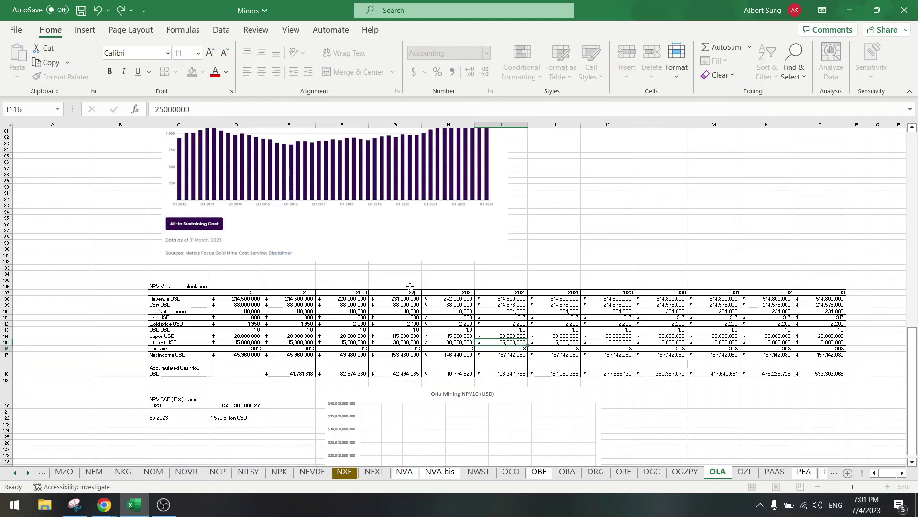
{"action": "key", "text": "Return"}
{"action": "left_click", "coordinate": [573, 342]}
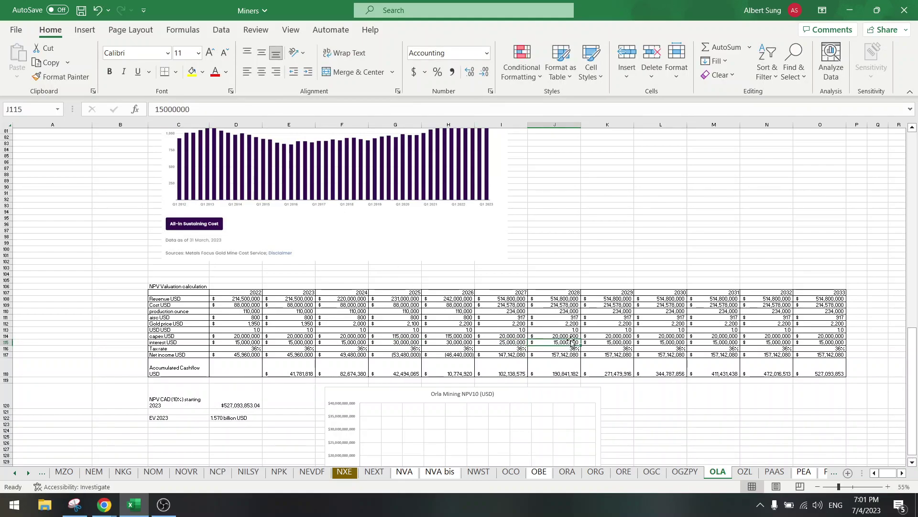
{"action": "left_click", "coordinate": [619, 343]}
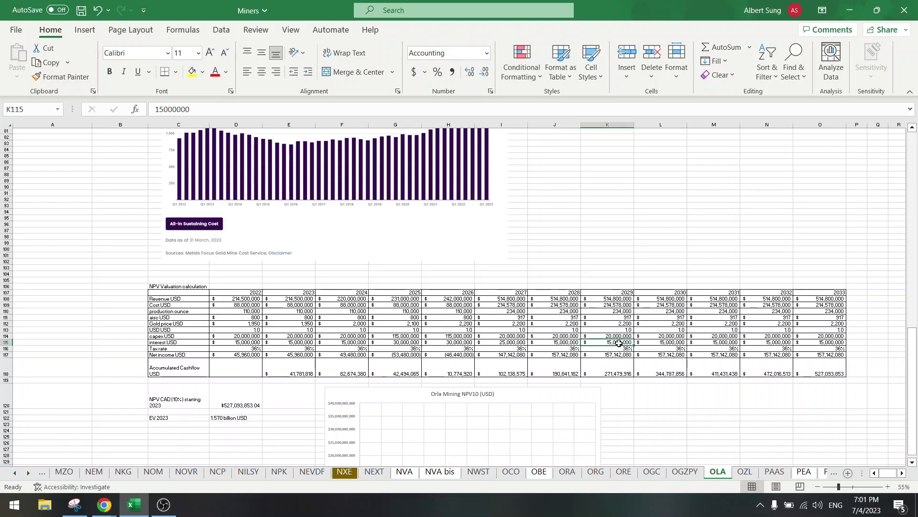
{"action": "double_click", "coordinate": [165, 109]}
{"action": "type", "text": "10000000"}
{"action": "key", "text": "Return"}
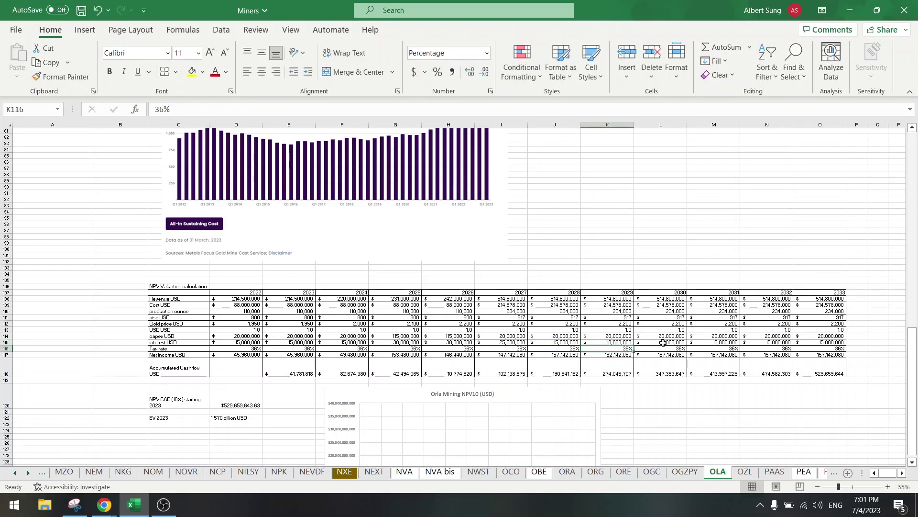
Step: Cut the 2030 interest (L115) to 5,000,000 and clear interest for 2031–2033 (M115:O115)
{"action": "left_click", "coordinate": [662, 343]}
{"action": "left_click", "coordinate": [156, 109]}
{"action": "key", "text": "Delete"}
{"action": "key", "text": "Return"}
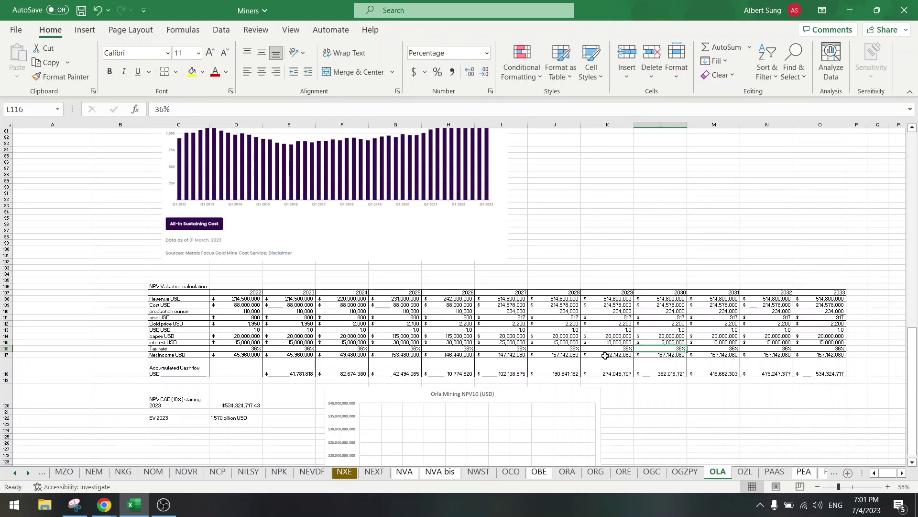
{"action": "left_click_drag", "start_coordinate": [502, 354], "coordinate": [617, 355]}
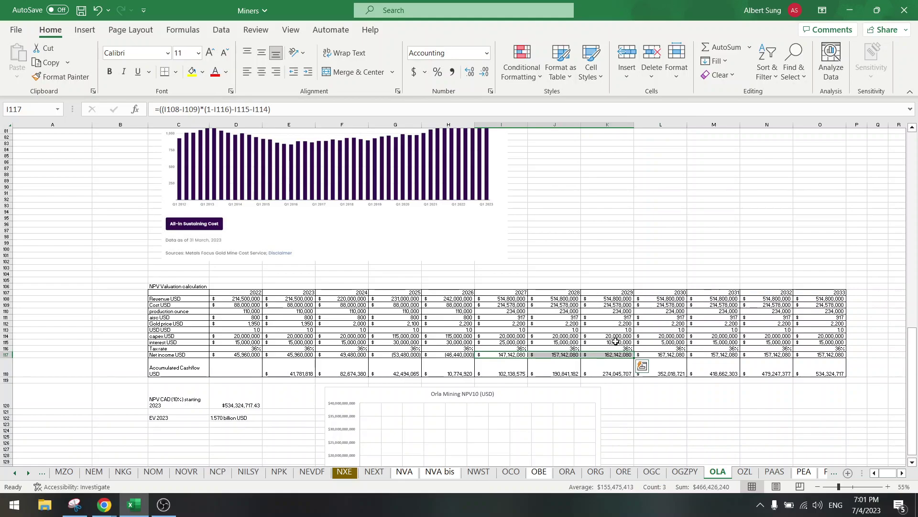
{"action": "left_click", "coordinate": [616, 342]}
{"action": "left_click", "coordinate": [707, 342]}
{"action": "left_click_drag", "start_coordinate": [707, 343], "coordinate": [823, 343]}
{"action": "key", "text": "Delete"}
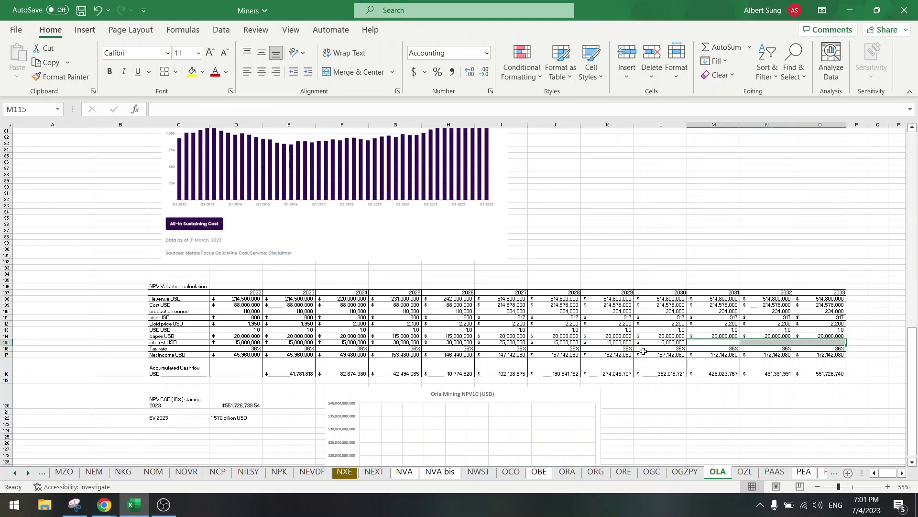
Step: Check the 2029 and 2026 accumulated cashflow formulas and save the Miners workbook
{"action": "left_click", "coordinate": [604, 366]}
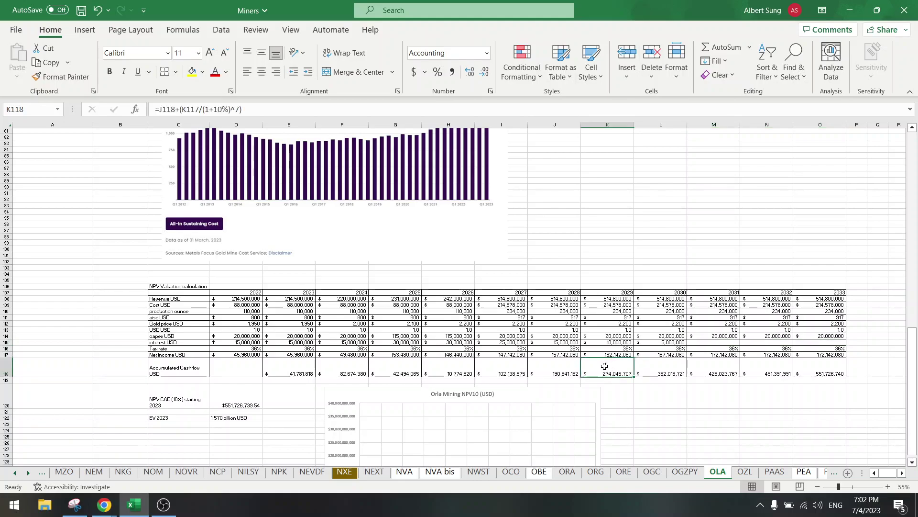
{"action": "left_click", "coordinate": [451, 367]}
{"action": "left_click", "coordinate": [81, 10]}
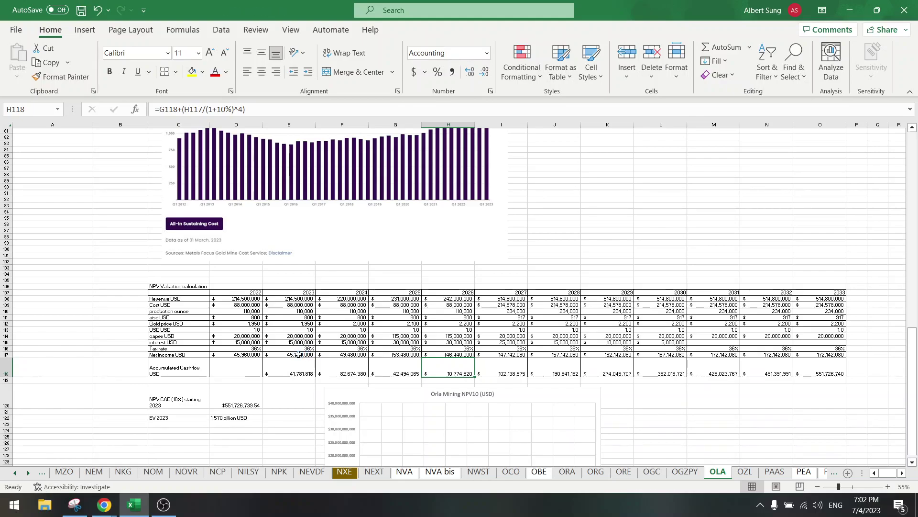
{"action": "left_click_drag", "start_coordinate": [305, 355], "coordinate": [325, 356]}
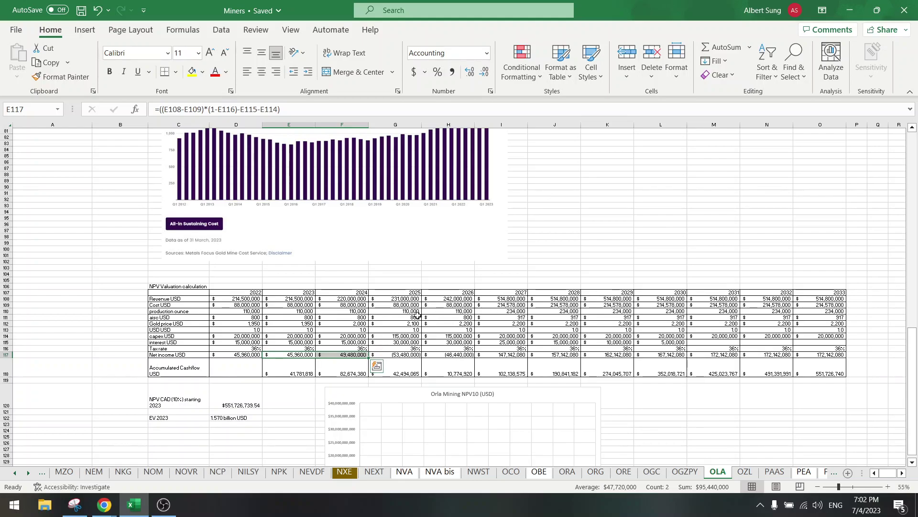
{"action": "scroll", "coordinate": [201, 313], "scroll_direction": "up", "scroll_amount": 20}
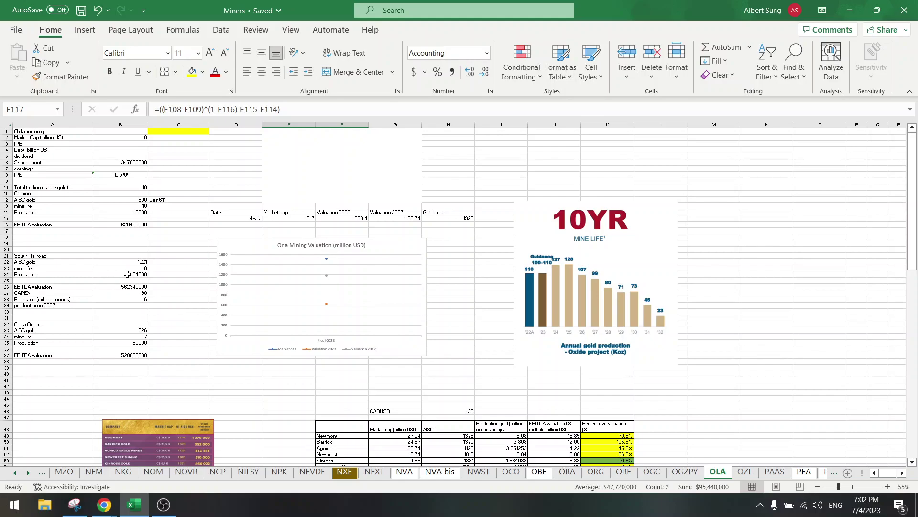
{"action": "left_click", "coordinate": [127, 274]}
{"action": "scroll", "coordinate": [188, 356], "scroll_direction": "down", "scroll_amount": 20}
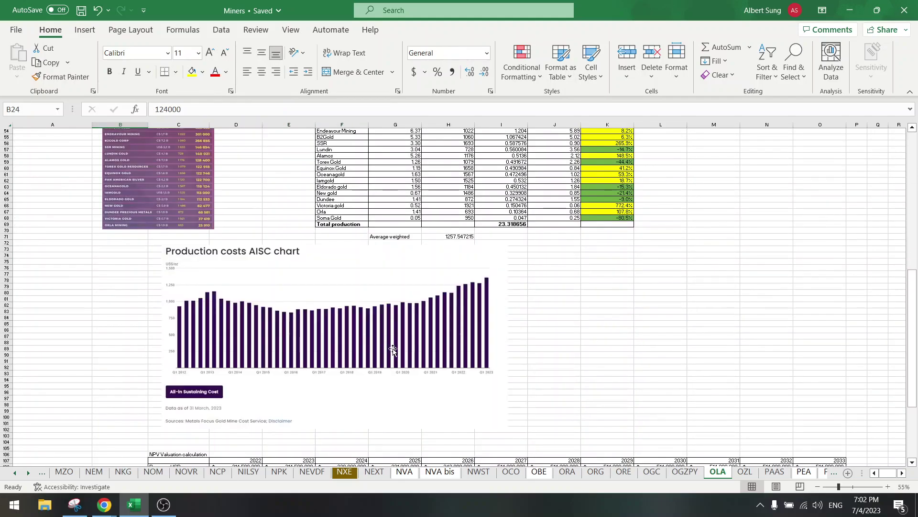
{"action": "scroll", "coordinate": [502, 359], "scroll_direction": "down", "scroll_amount": 3}
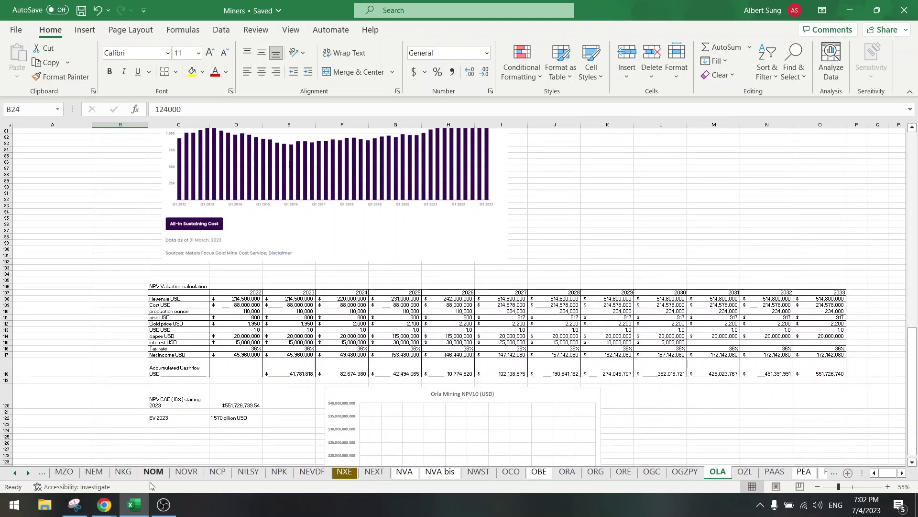
Step: Go to page 25 of the Orla PDF and highlight the 2022-2024 EIS development text
{"action": "mouse_move", "coordinate": [104, 504]}
{"action": "left_click", "coordinate": [103, 466]}
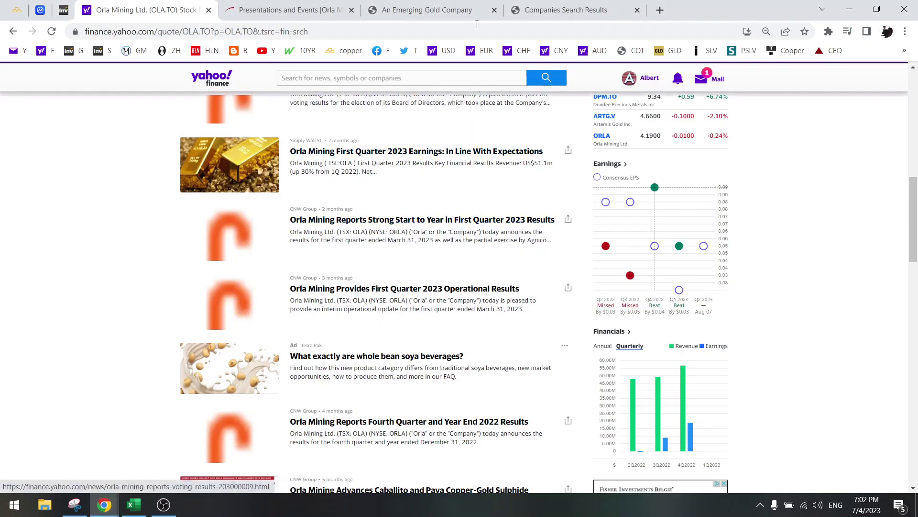
{"action": "left_click", "coordinate": [449, 5]}
{"action": "scroll", "coordinate": [609, 297], "scroll_direction": "up", "scroll_amount": 20}
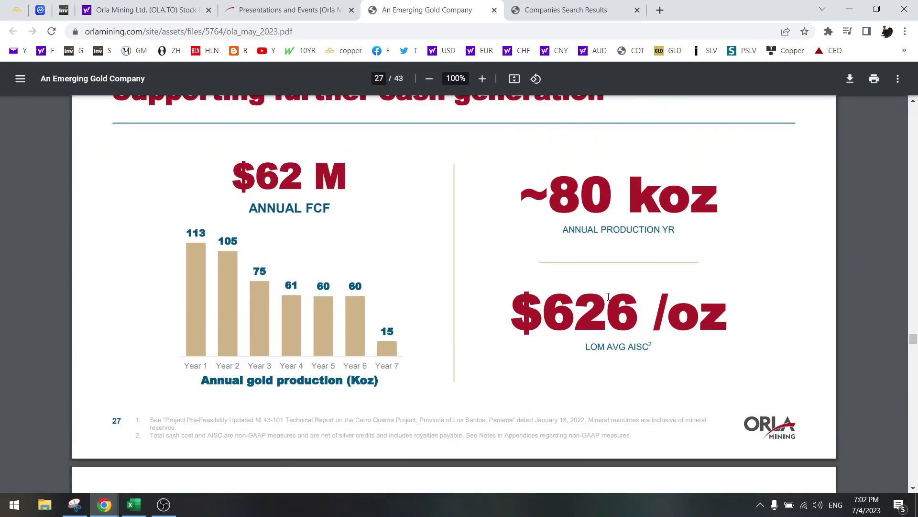
{"action": "scroll", "coordinate": [608, 296], "scroll_direction": "up", "scroll_amount": 10}
{"action": "scroll", "coordinate": [608, 297], "scroll_direction": "down", "scroll_amount": 14}
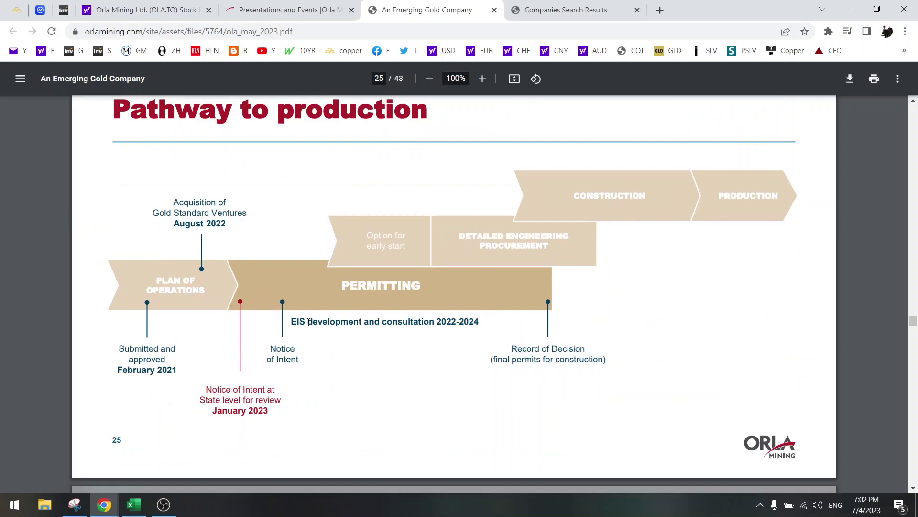
{"action": "left_click_drag", "start_coordinate": [309, 321], "coordinate": [480, 323]}
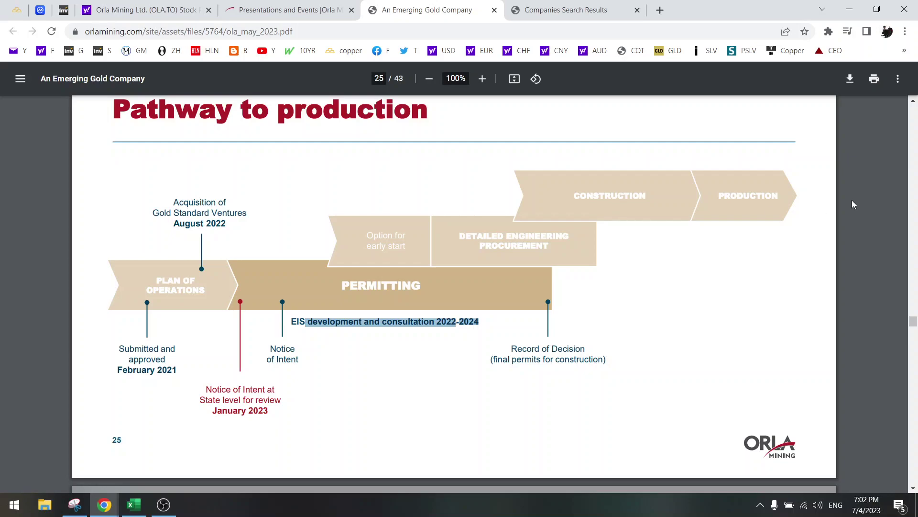
Step: Back in Excel, inspect the 2027 net income formula against the 2026–2027 production ounces
{"action": "left_click", "coordinate": [134, 505]}
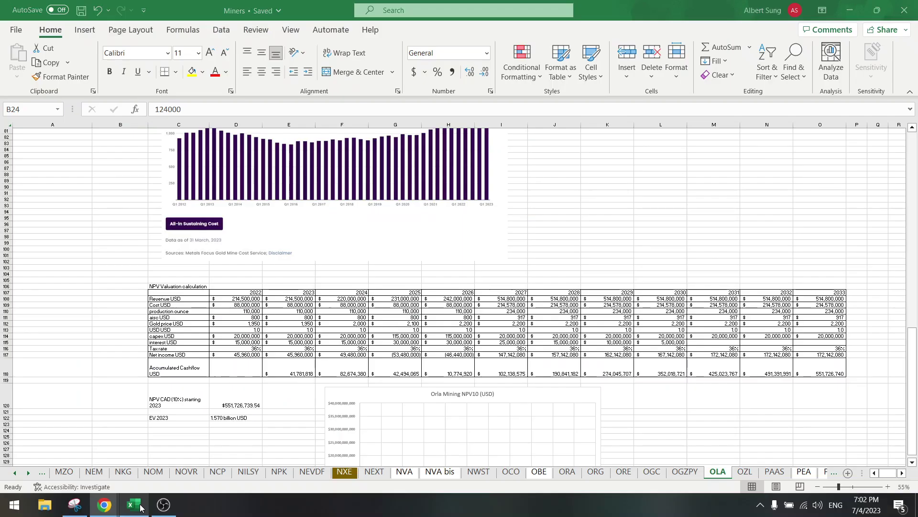
{"action": "left_click", "coordinate": [429, 356]}
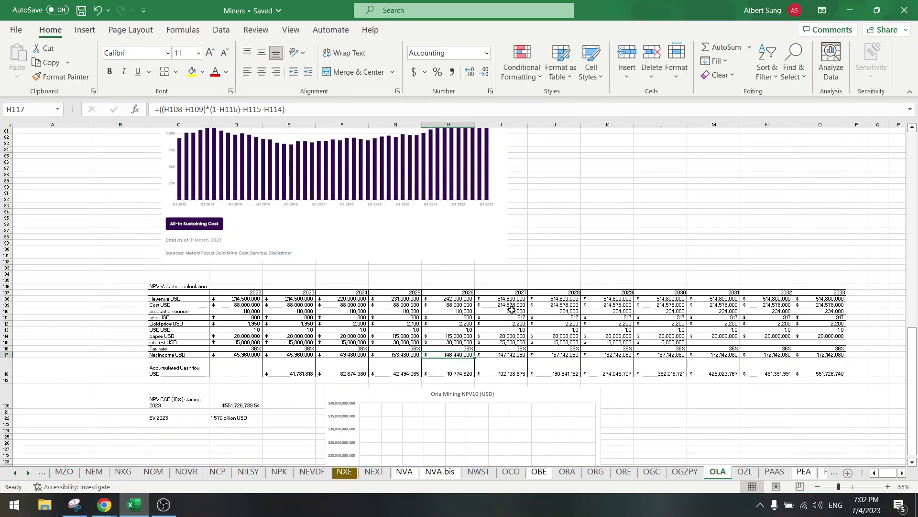
{"action": "left_click", "coordinate": [508, 311]}
{"action": "left_click", "coordinate": [464, 310]}
{"action": "left_click", "coordinate": [505, 312]}
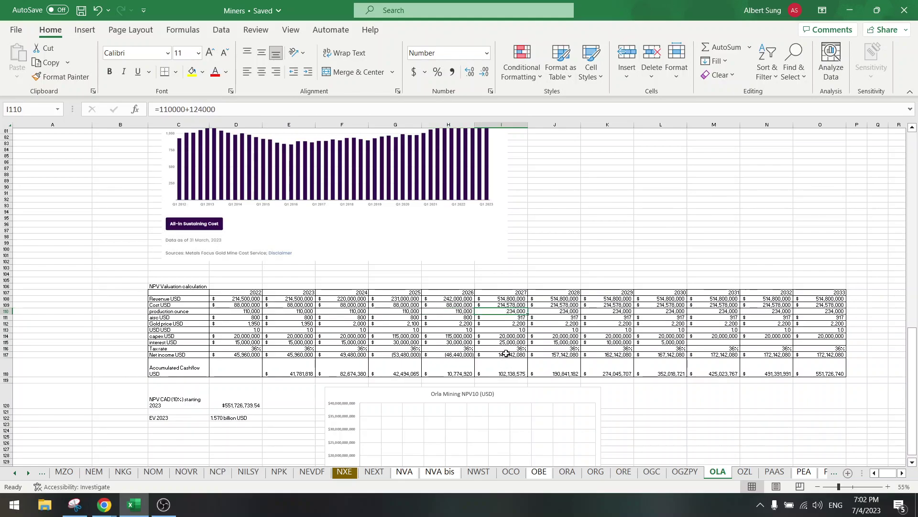
{"action": "left_click", "coordinate": [506, 354]}
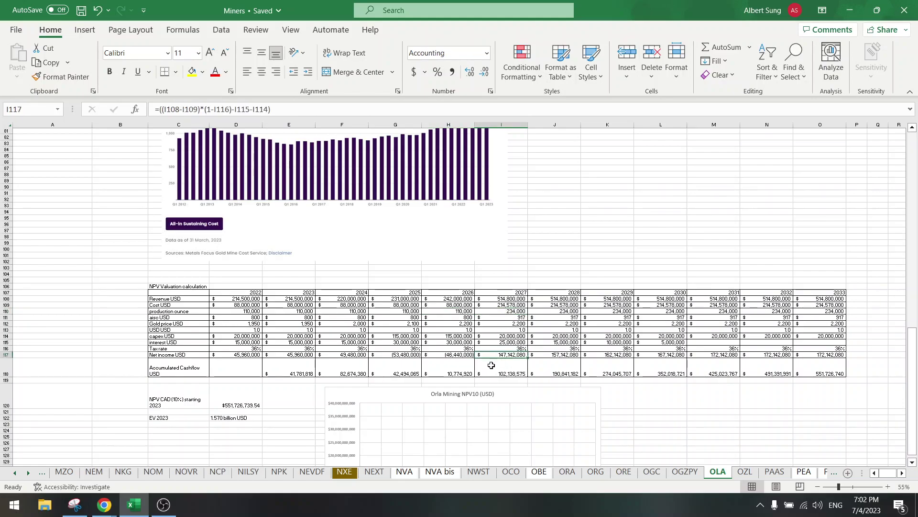
{"action": "key", "text": "F2"}
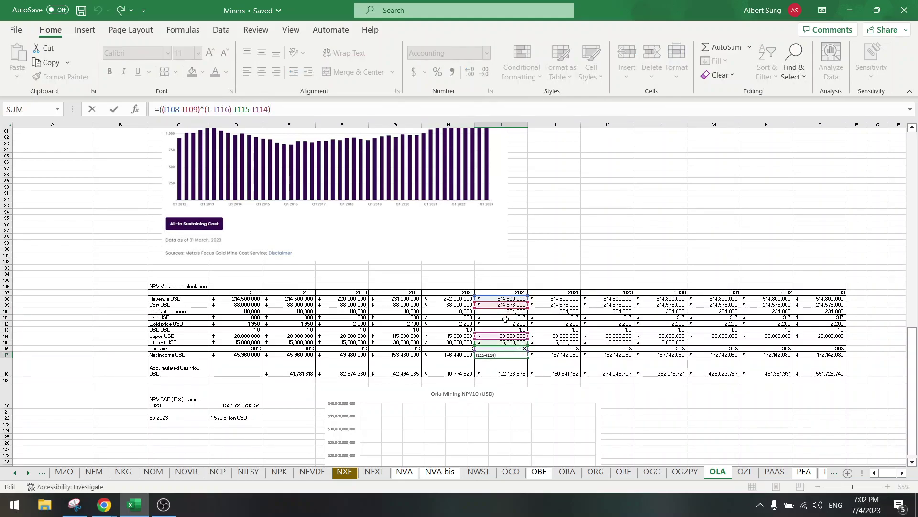
{"action": "left_click", "coordinate": [506, 317]}
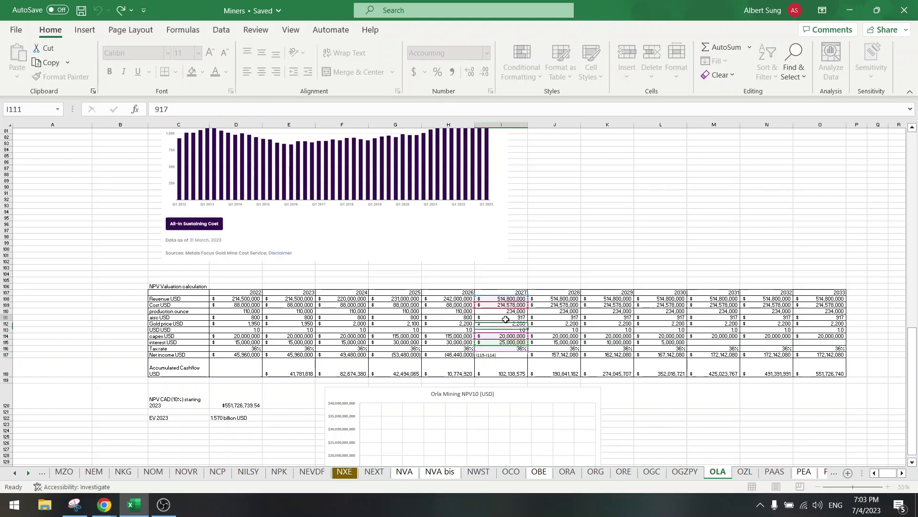
{"action": "left_click", "coordinate": [496, 355]}
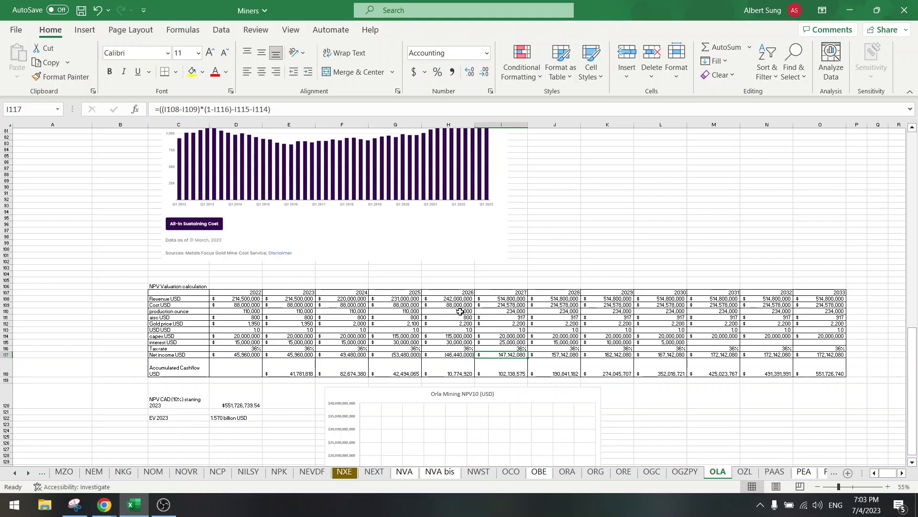
{"action": "left_click", "coordinate": [468, 311]}
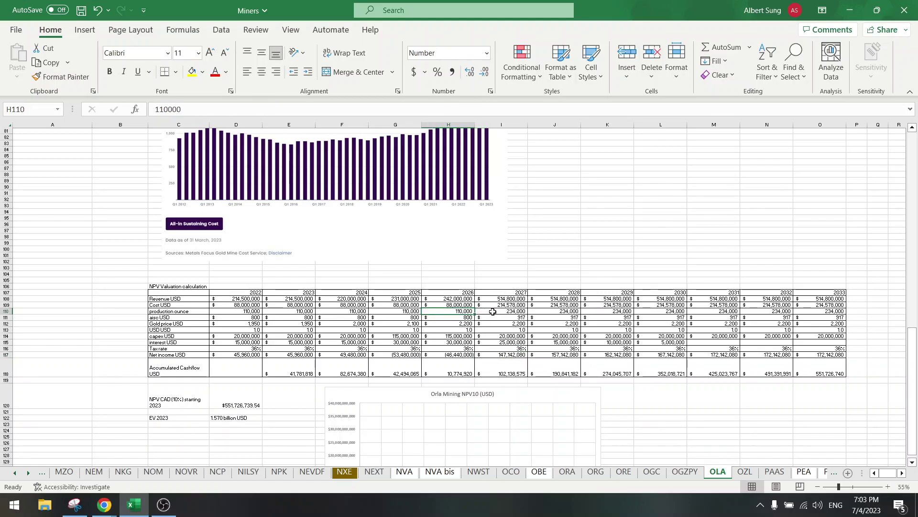
{"action": "left_click", "coordinate": [493, 311]}
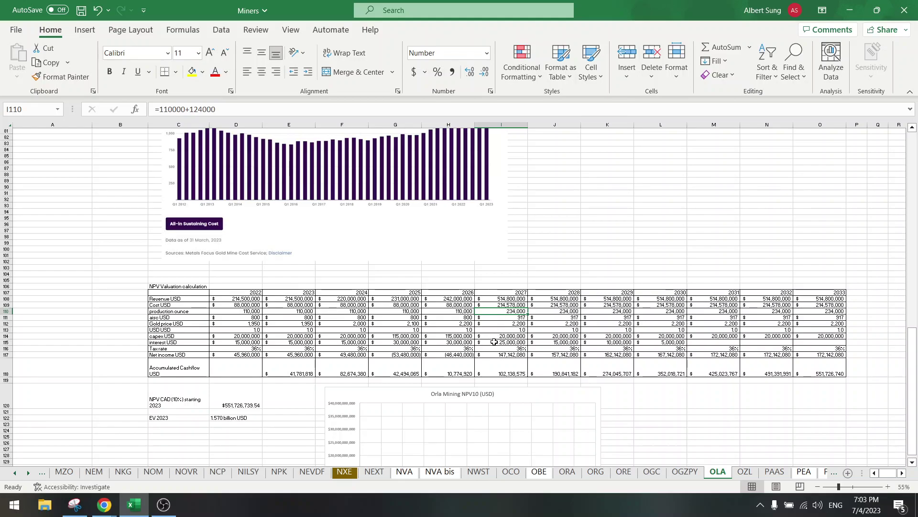
{"action": "left_click", "coordinate": [493, 354]}
{"action": "left_click", "coordinate": [490, 110]}
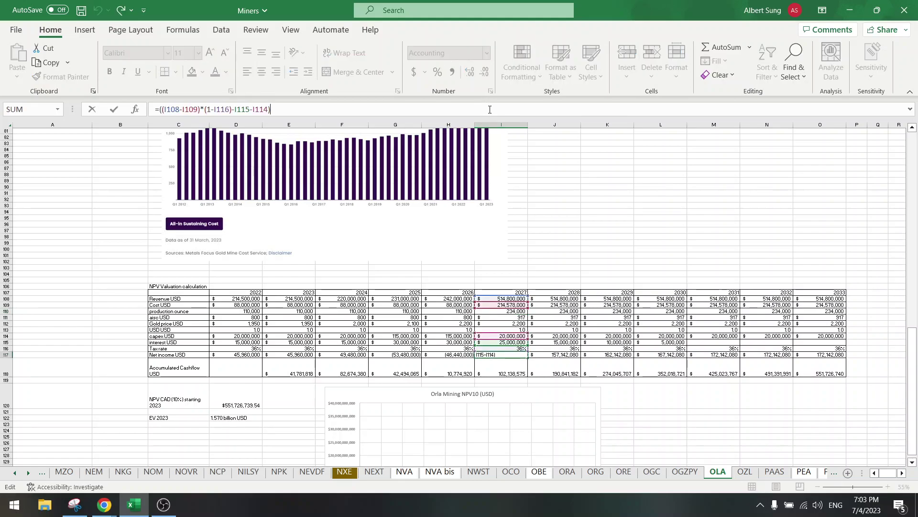
{"action": "left_click", "coordinate": [450, 317]}
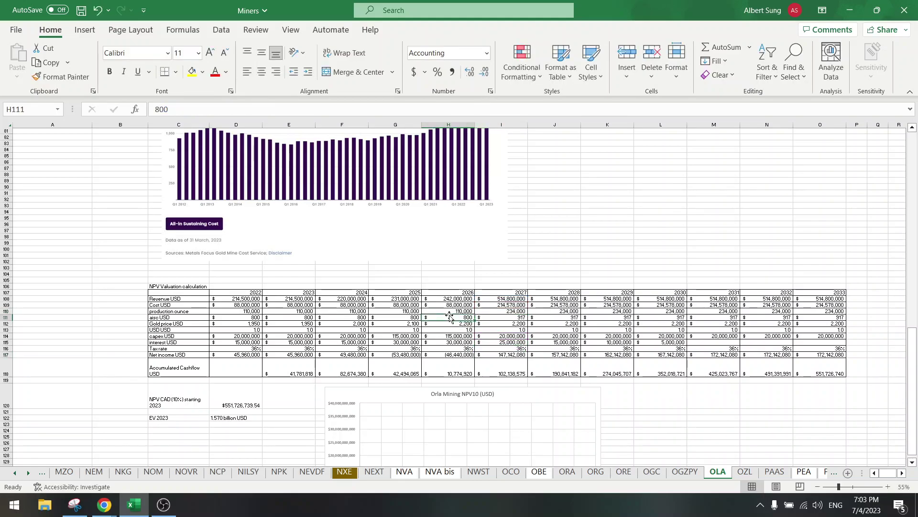
Step: Trace the 2027 cost formula and the 2024 net income, cost and revenue formulas
{"action": "left_click", "coordinate": [492, 305]}
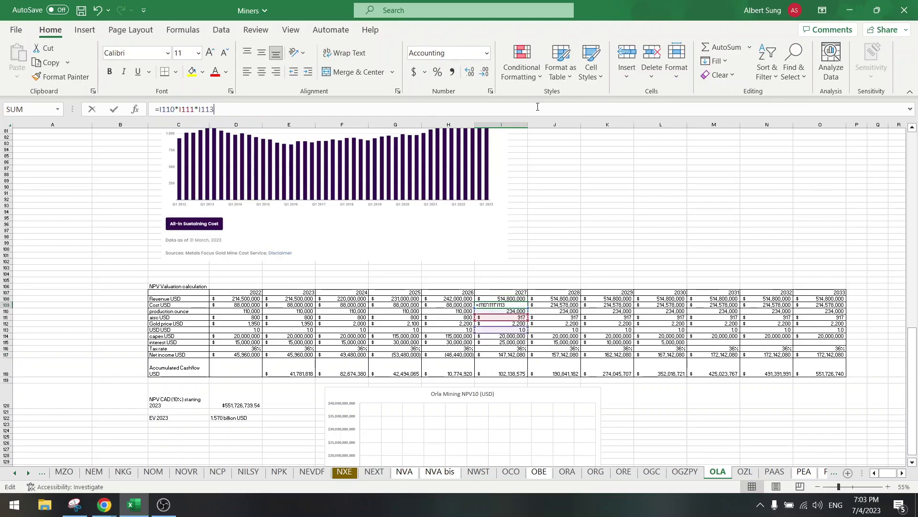
{"action": "double_click", "coordinate": [494, 305]}
{"action": "left_click", "coordinate": [393, 311]}
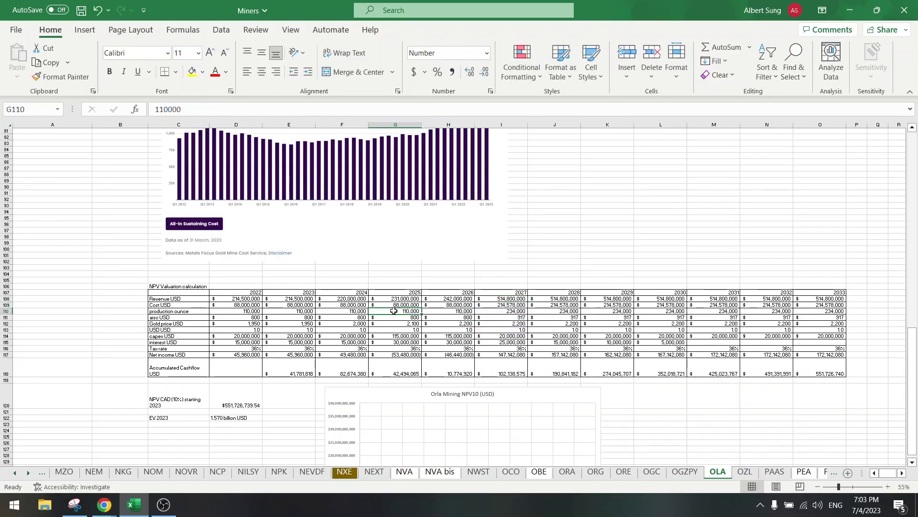
{"action": "left_click", "coordinate": [449, 317]}
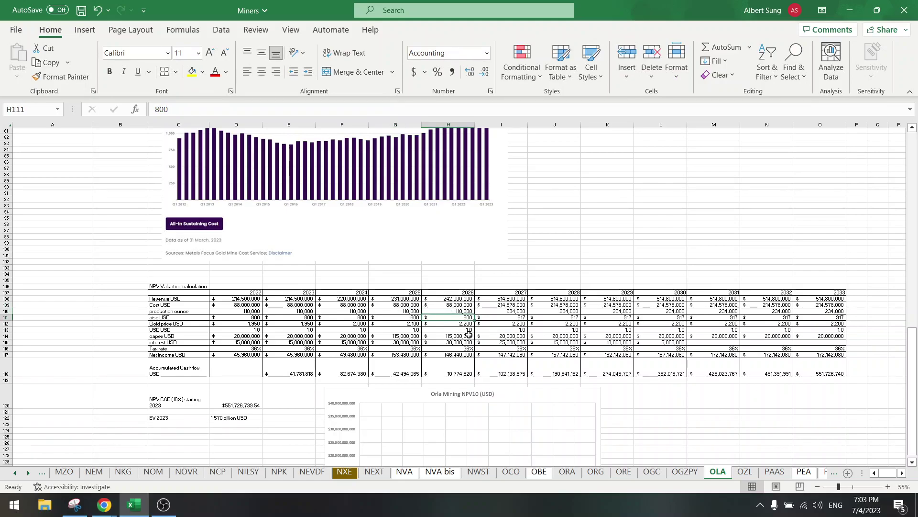
{"action": "left_click", "coordinate": [350, 354]}
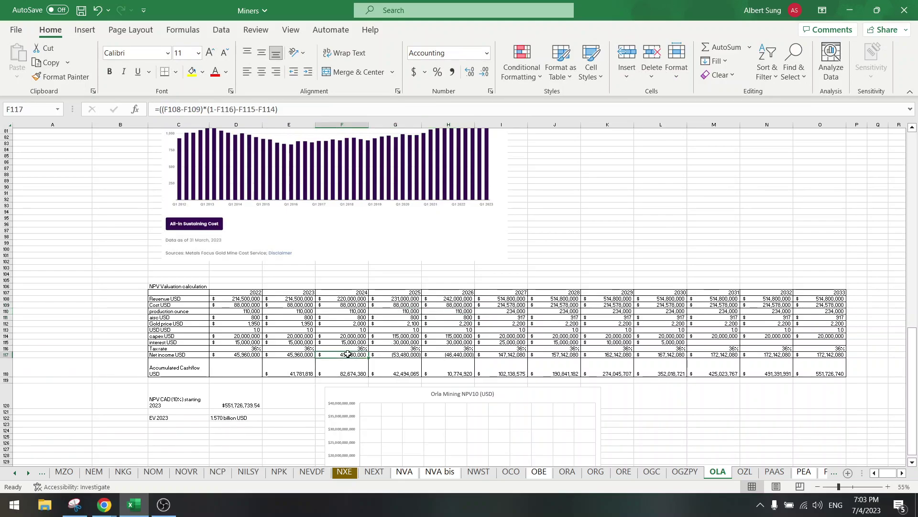
{"action": "key", "text": "F2"}
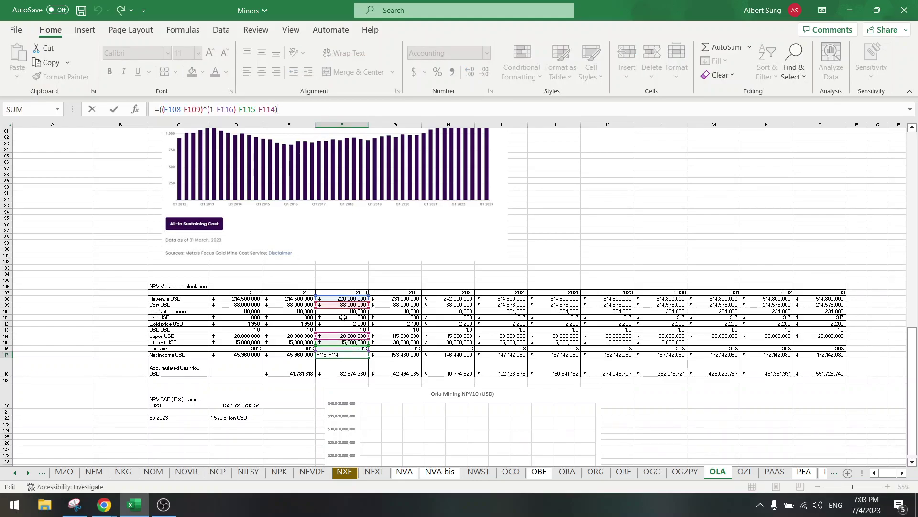
{"action": "left_click", "coordinate": [343, 317]}
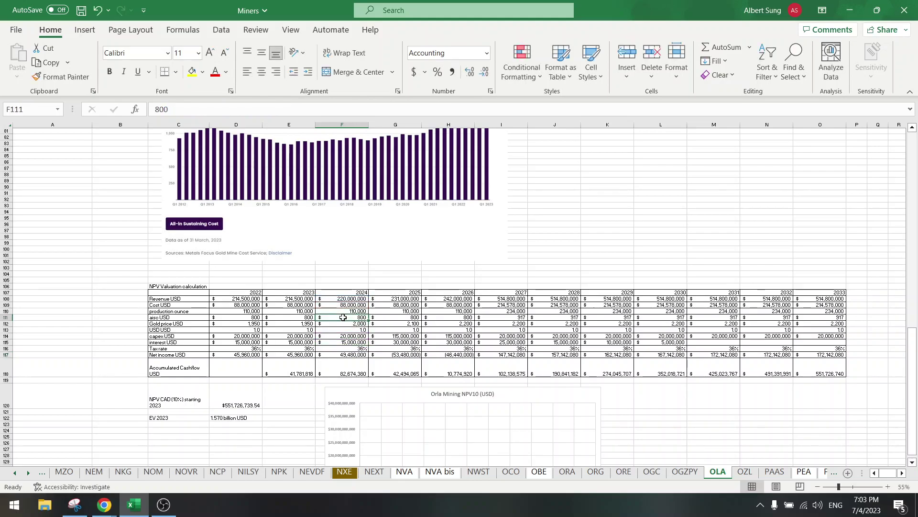
{"action": "left_click", "coordinate": [345, 305]}
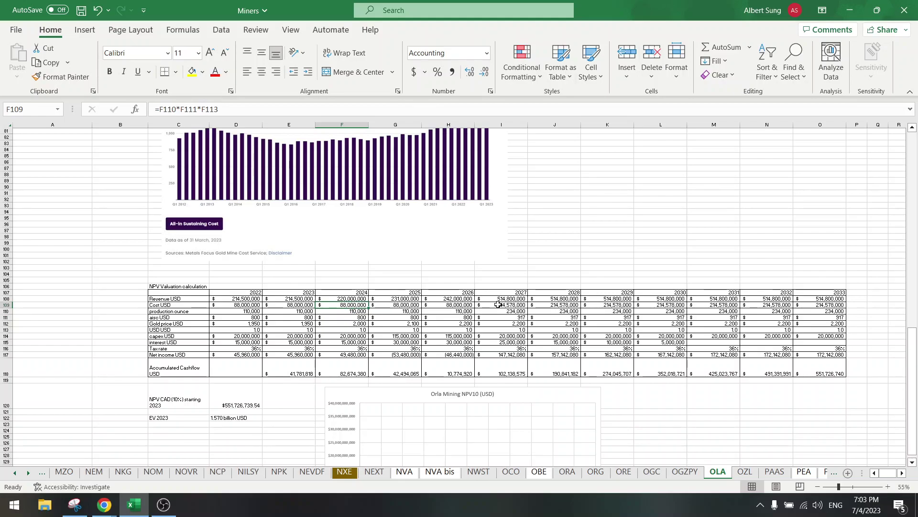
{"action": "left_click", "coordinate": [351, 297]}
{"action": "left_click", "coordinate": [487, 297]}
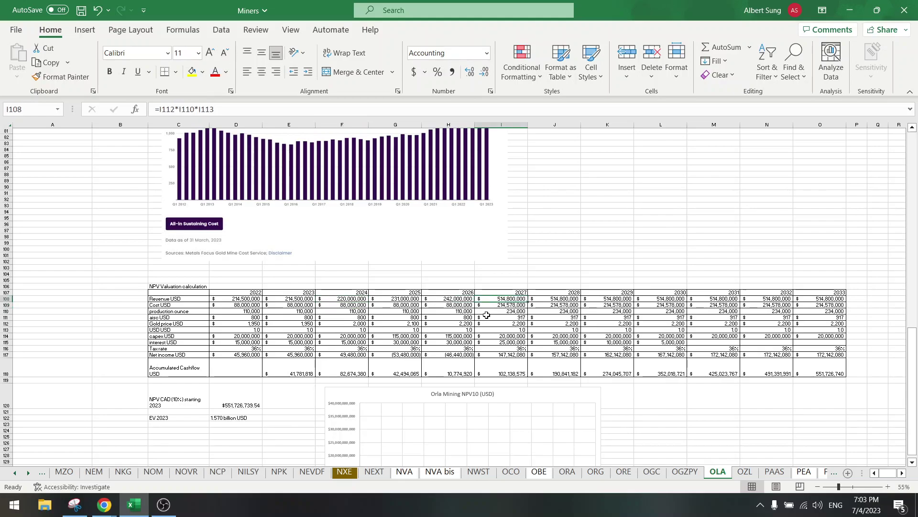
{"action": "left_click", "coordinate": [487, 355]}
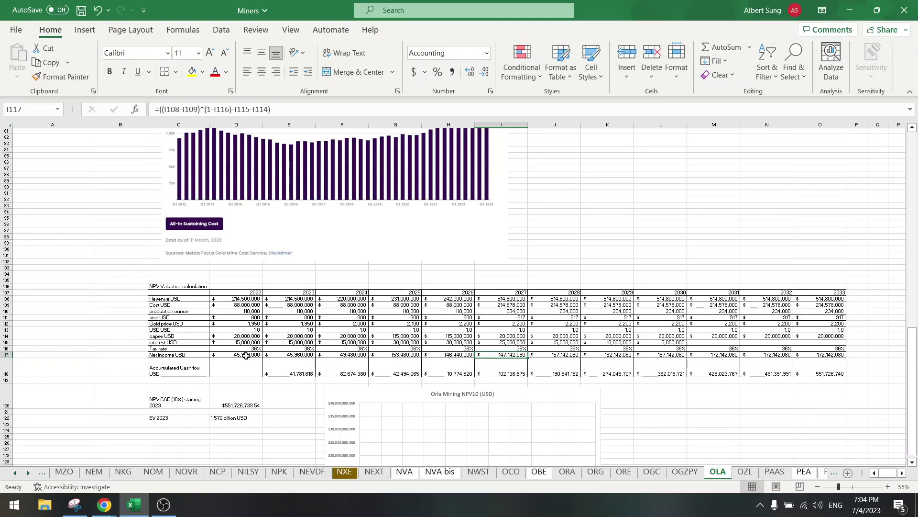
Step: Select the 2023–2033 accumulated cashflow values (E118:O118) and pick the Orla Mining NPV10 chart
{"action": "left_click_drag", "start_coordinate": [302, 375], "coordinate": [743, 378]}
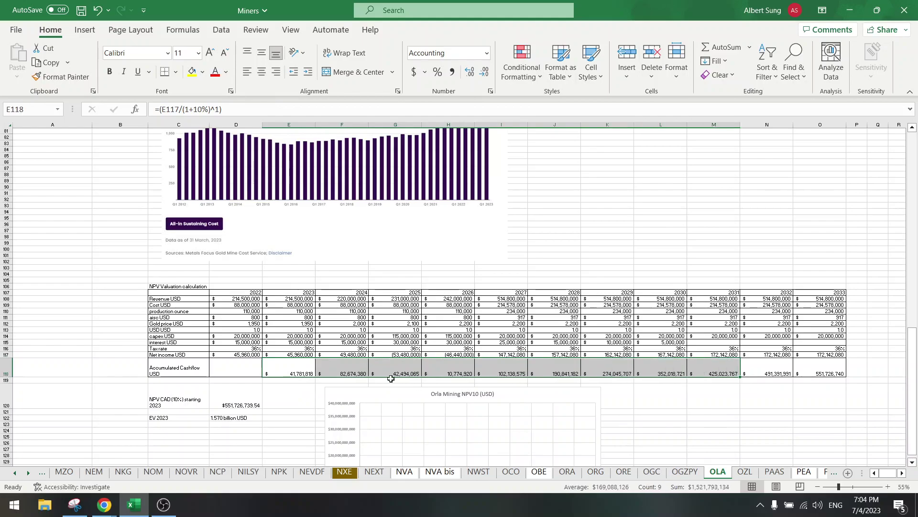
{"action": "left_click_drag", "start_coordinate": [291, 362], "coordinate": [843, 362]}
{"action": "scroll", "coordinate": [407, 319], "scroll_direction": "down", "scroll_amount": 6}
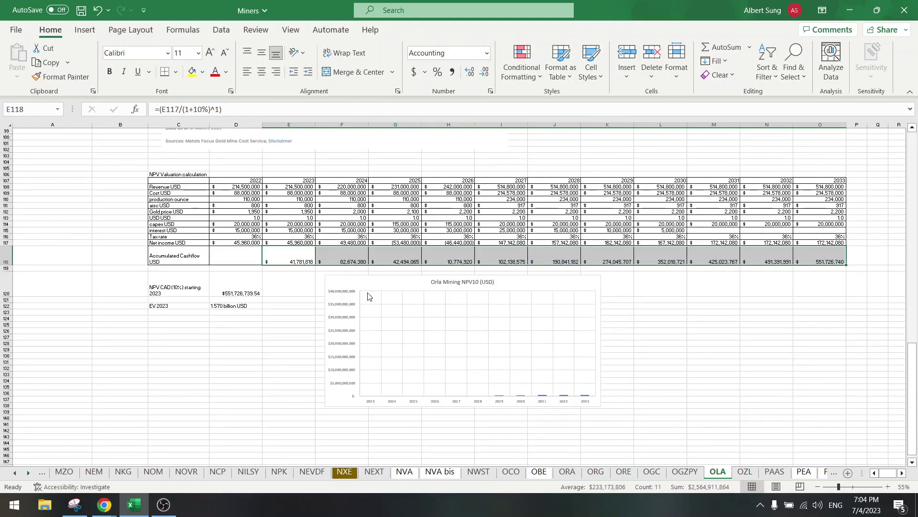
{"action": "left_click", "coordinate": [367, 285]}
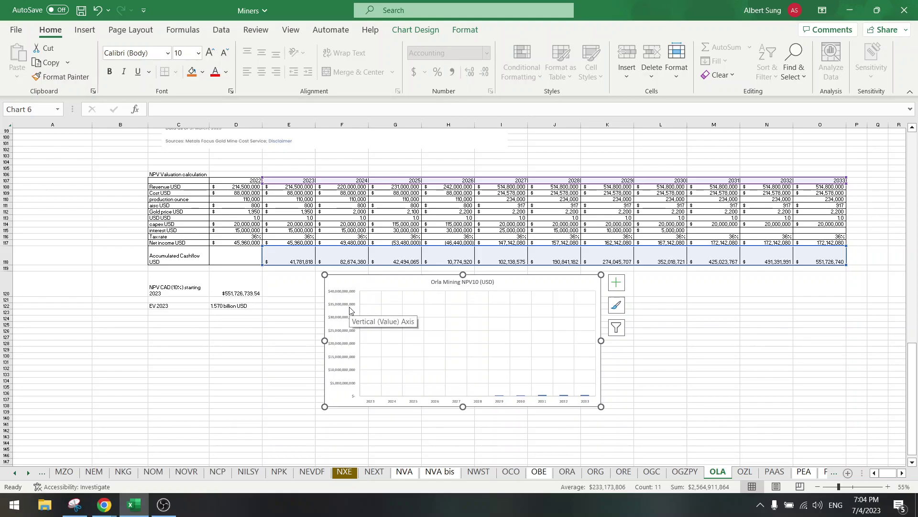
Step: Set the NPV10 chart's vertical axis Maximum bound to 1.6E9, after trying 4.0E9 and 2.0E9
{"action": "right_click", "coordinate": [340, 330]}
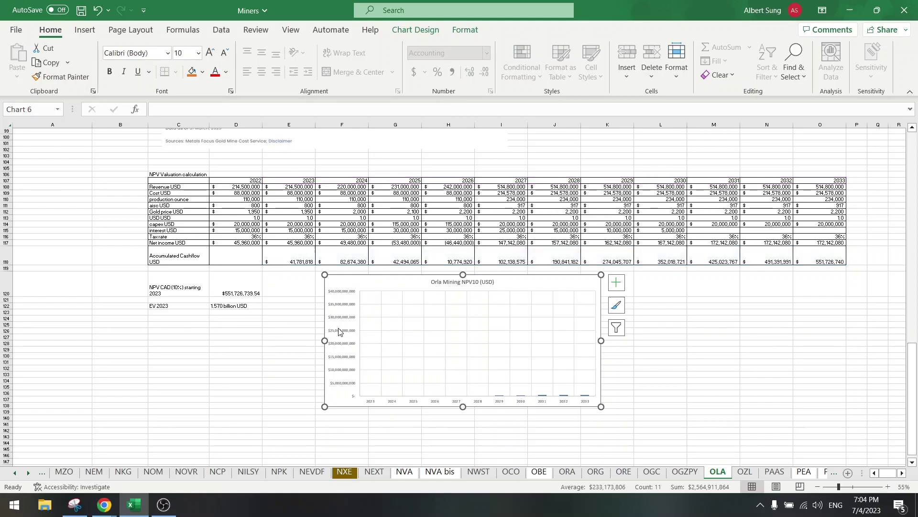
{"action": "left_click", "coordinate": [392, 479]}
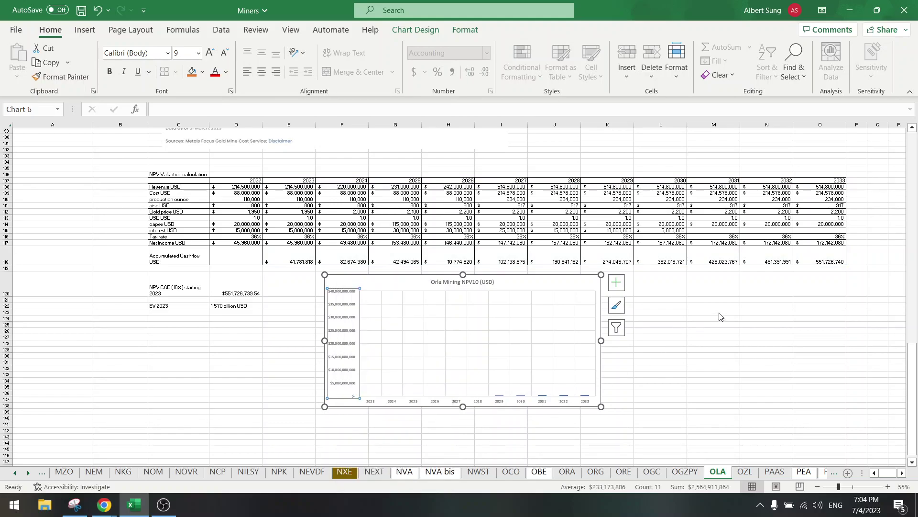
{"action": "left_click", "coordinate": [840, 246]}
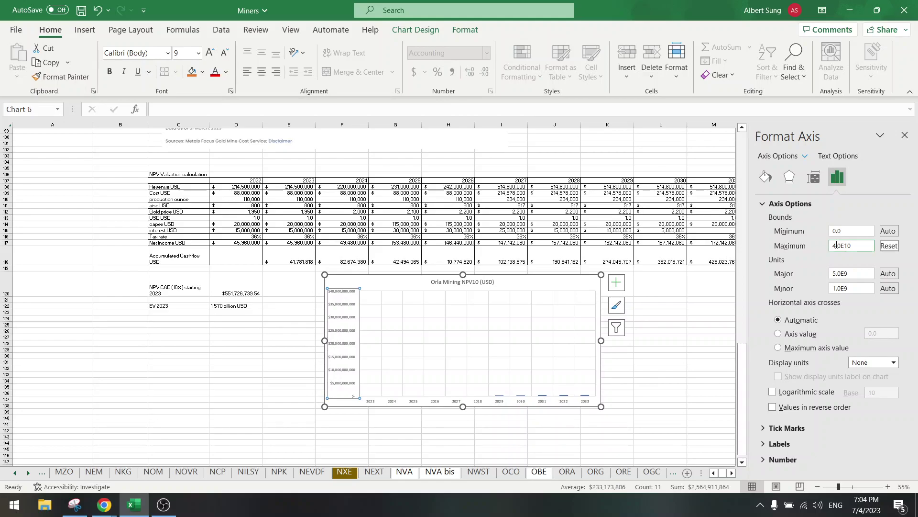
{"action": "key", "text": "BackSpace"}
{"action": "key", "text": "BackSpace"}
{"action": "type", "text": "9"}
{"action": "key", "text": "Return"}
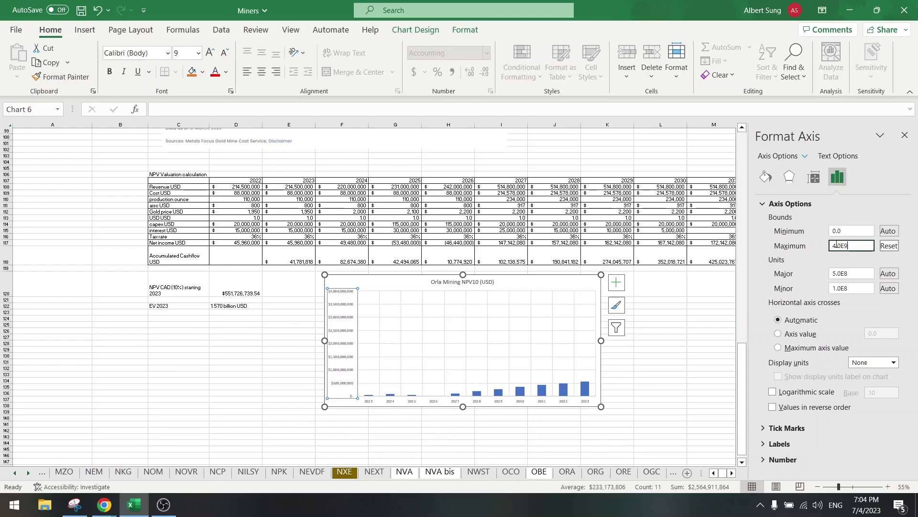
{"action": "left_click", "coordinate": [833, 246]}
{"action": "key", "text": "Return"}
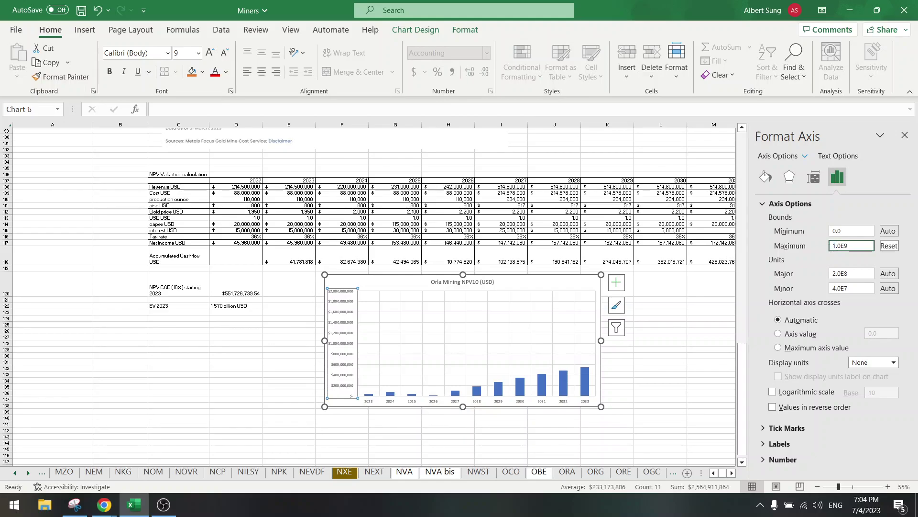
{"action": "key", "text": "BackSpace"}
{"action": "key", "text": "BackSpace"}
{"action": "key", "text": "BackSpace"}
{"action": "type", "text": "2"}
{"action": "key", "text": "BackSpace"}
{"action": "key", "text": "Delete"}
{"action": "key", "text": "Delete"}
{"action": "type", "text": "1.6"}
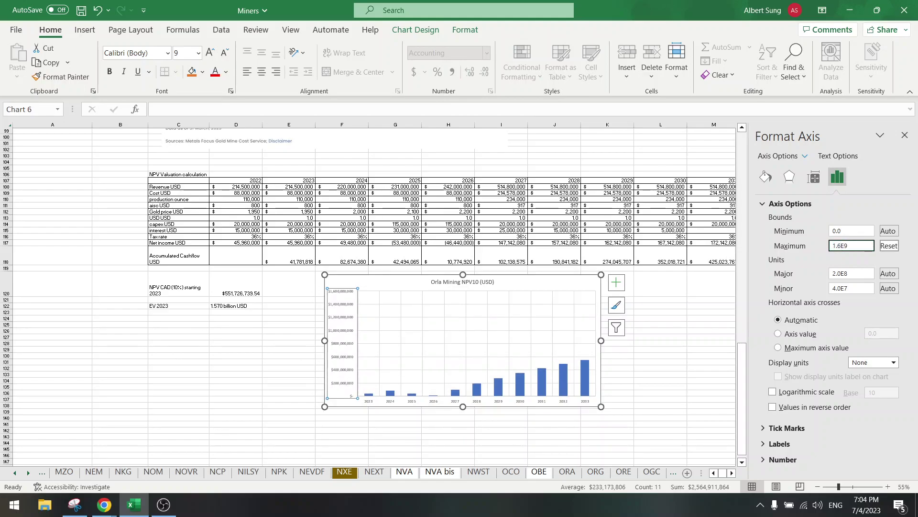
Step: Deselect the chart, close the Format Shape pane, and check O118's accumulated cashflow formula
{"action": "left_click", "coordinate": [255, 324]}
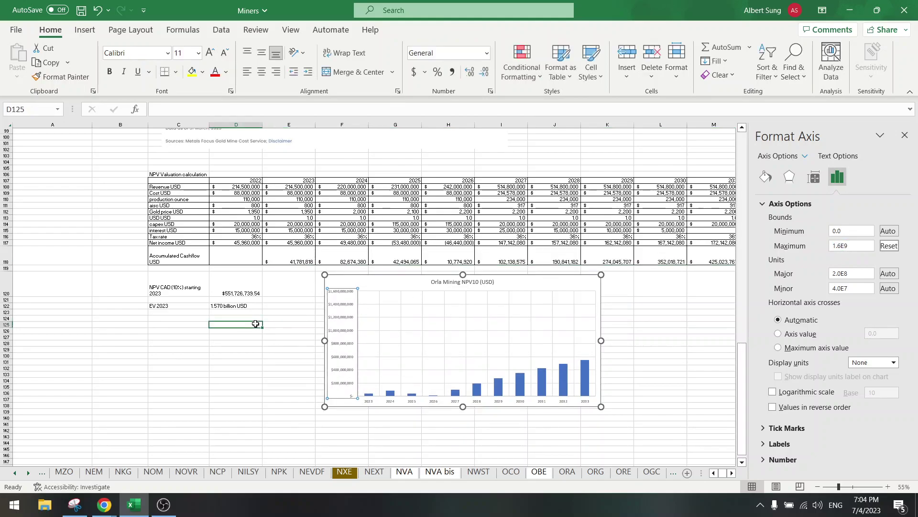
{"action": "left_click", "coordinate": [234, 306]}
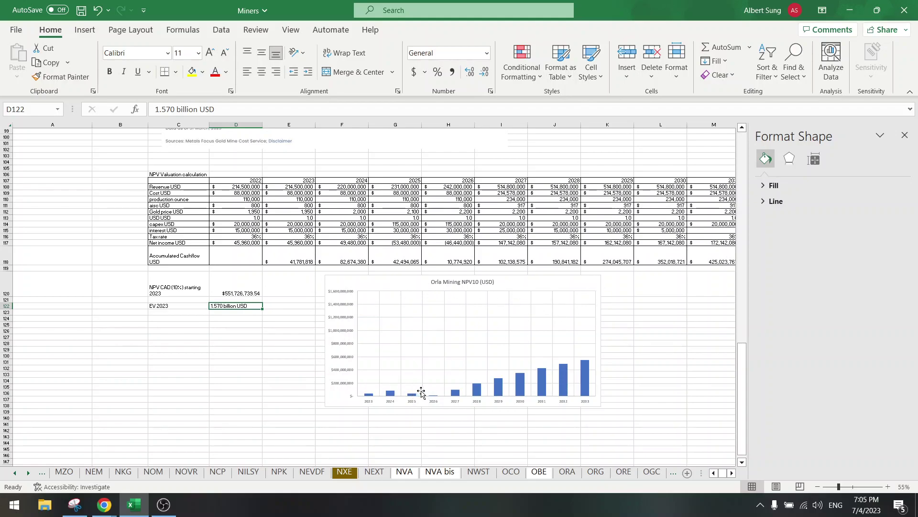
{"action": "left_click", "coordinate": [904, 137]}
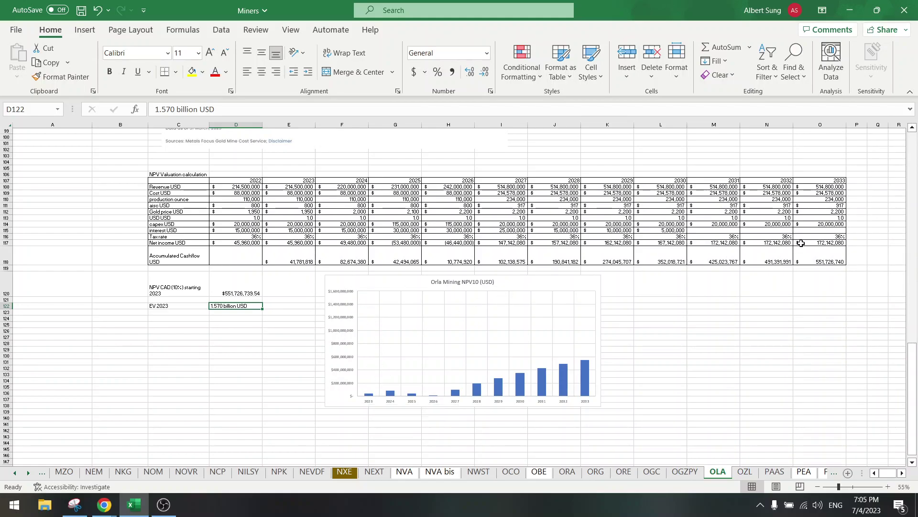
{"action": "left_click", "coordinate": [812, 255]}
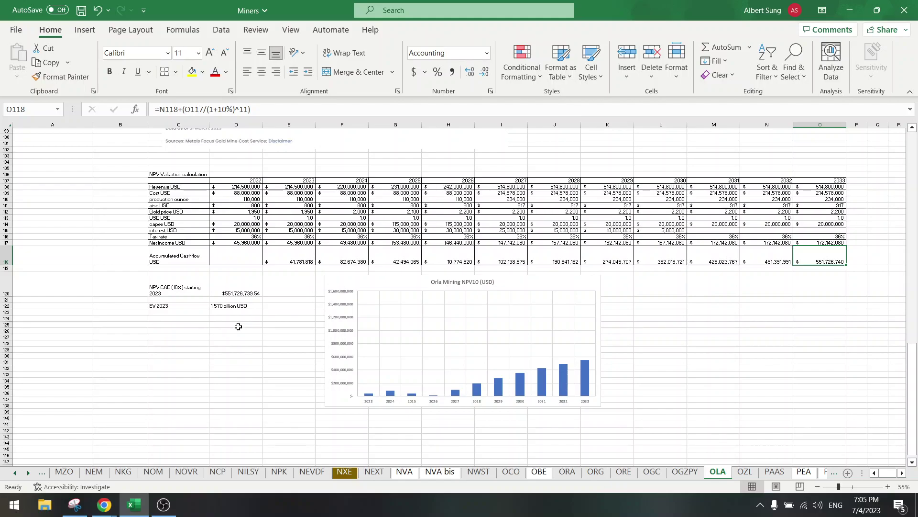
{"action": "left_click", "coordinate": [238, 326]}
{"action": "scroll", "coordinate": [239, 326], "scroll_direction": "up", "scroll_amount": 20}
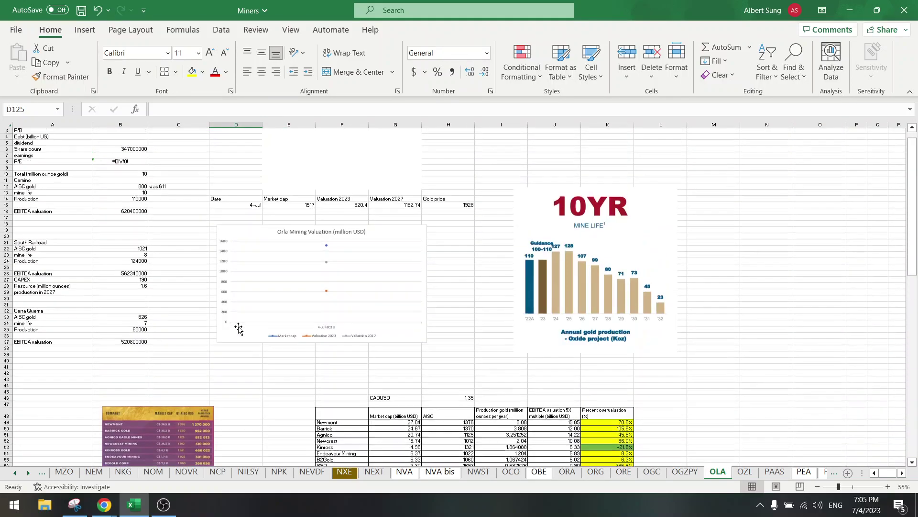
{"action": "scroll", "coordinate": [238, 328], "scroll_direction": "up", "scroll_amount": 1}
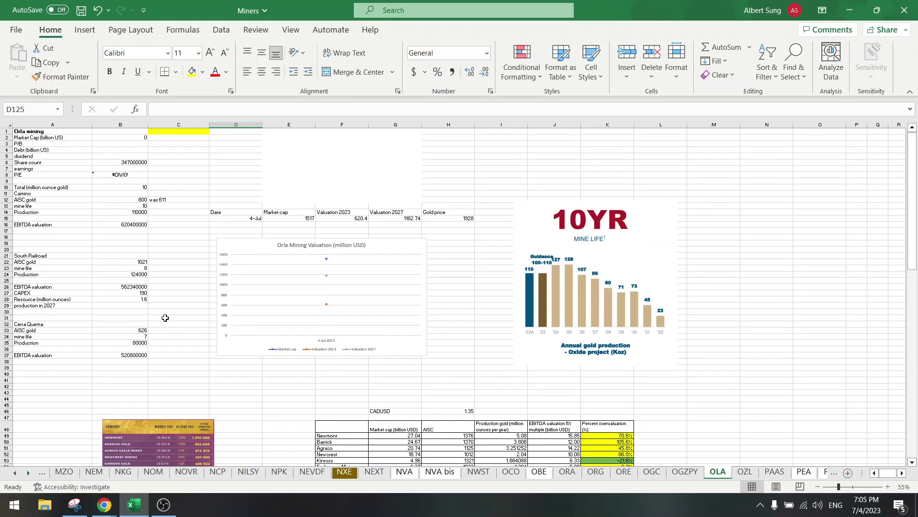
{"action": "left_click", "coordinate": [127, 267]}
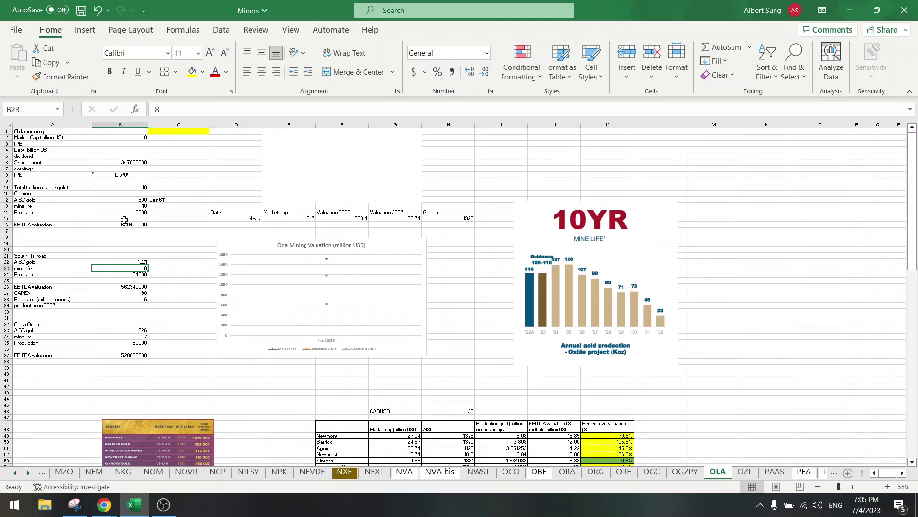
{"action": "left_click", "coordinate": [126, 205]}
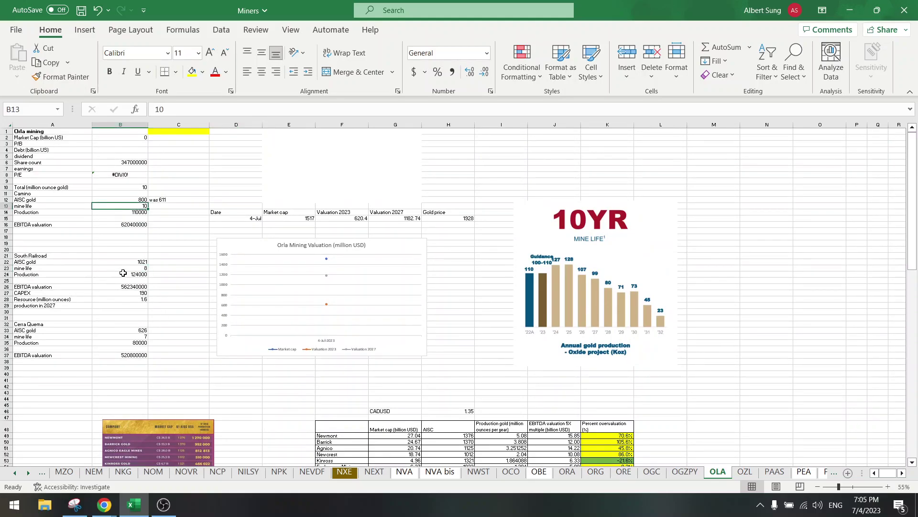
{"action": "left_click", "coordinate": [122, 336]}
{"action": "scroll", "coordinate": [235, 337], "scroll_direction": "down", "scroll_amount": 20}
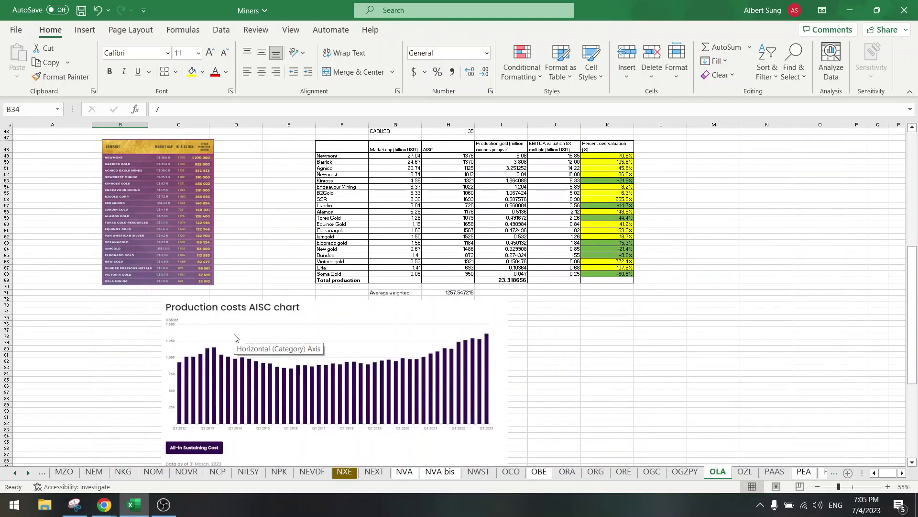
{"action": "scroll", "coordinate": [235, 337], "scroll_direction": "down", "scroll_amount": 6}
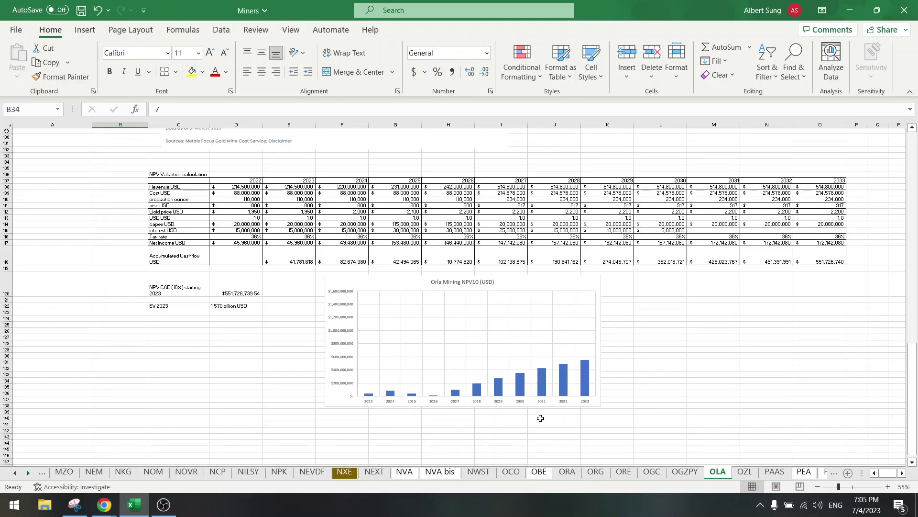
{"action": "left_click", "coordinate": [220, 307]}
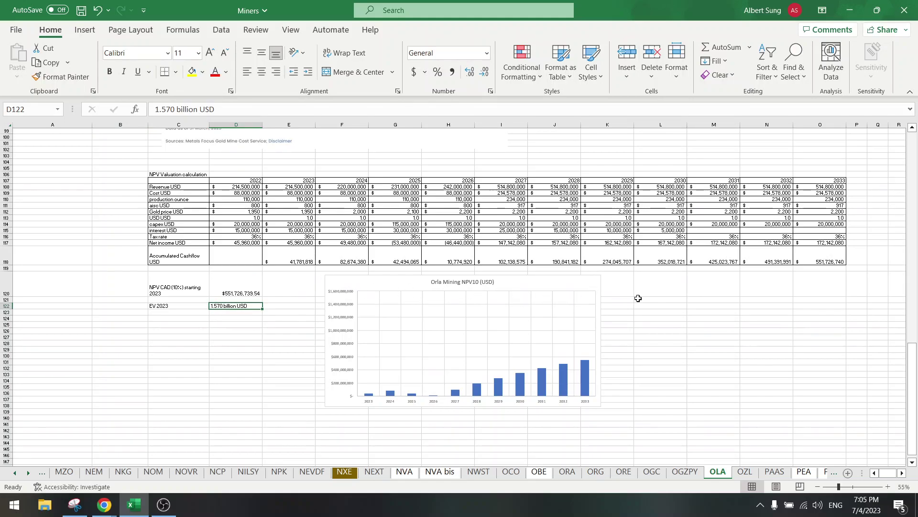
{"action": "left_click", "coordinate": [242, 355]}
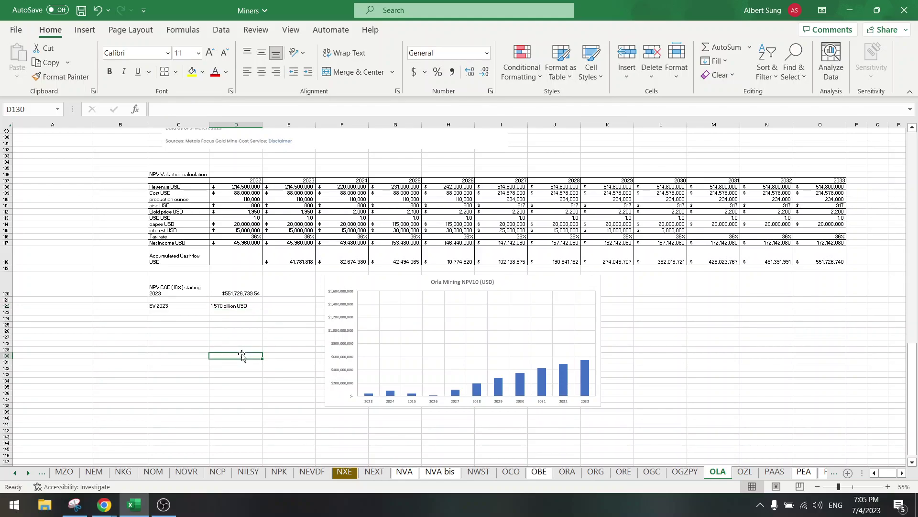
{"action": "scroll", "coordinate": [242, 355], "scroll_direction": "up", "scroll_amount": 20}
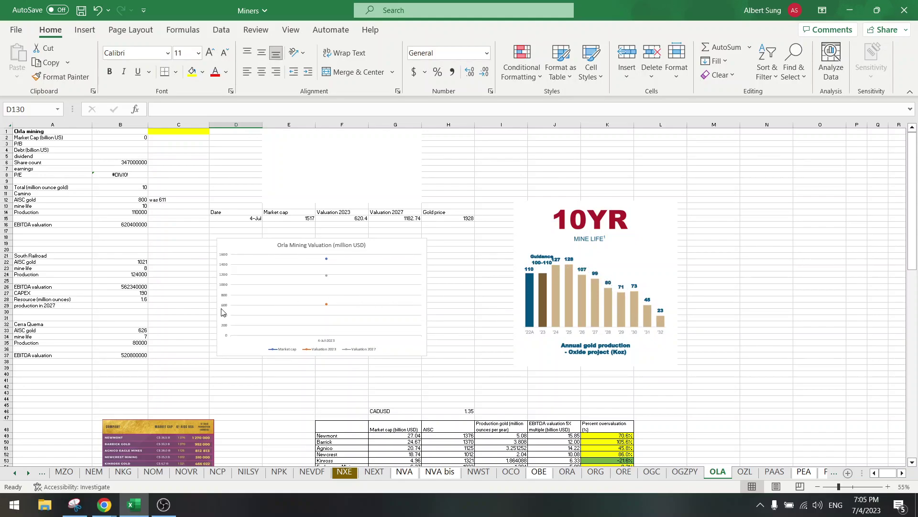
{"action": "scroll", "coordinate": [221, 312], "scroll_direction": "down", "scroll_amount": 12}
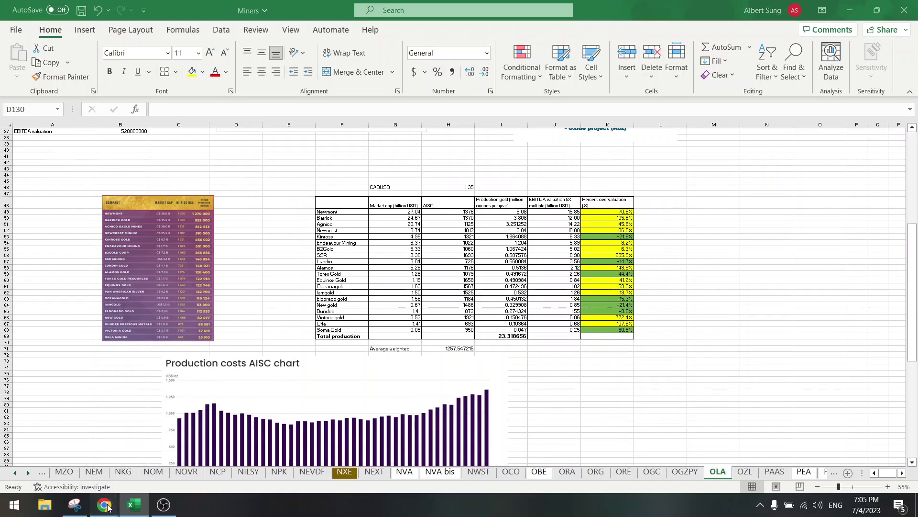
Step: Bring up page 22 of the Orla presentation PDF in Chrome
{"action": "mouse_move", "coordinate": [108, 507]}
{"action": "left_click", "coordinate": [101, 452]}
{"action": "scroll", "coordinate": [391, 314], "scroll_direction": "up", "scroll_amount": 15}
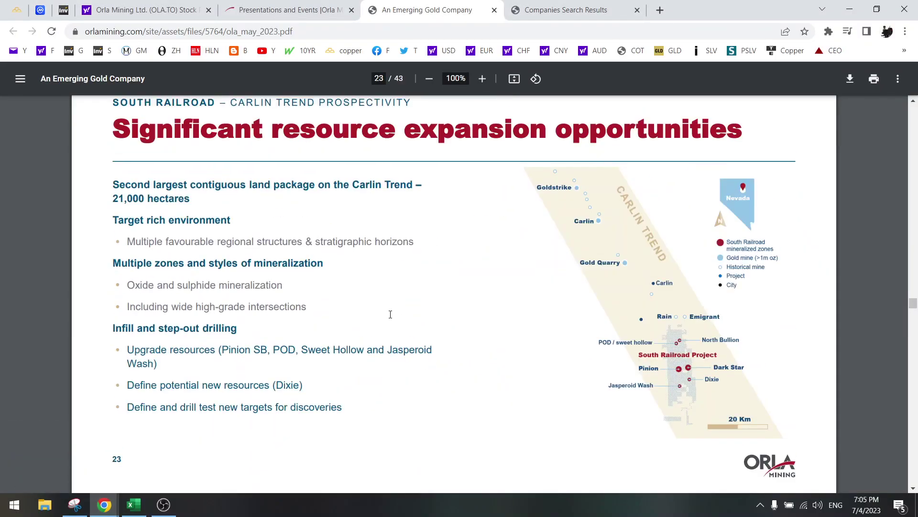
{"action": "scroll", "coordinate": [391, 314], "scroll_direction": "up", "scroll_amount": 20}
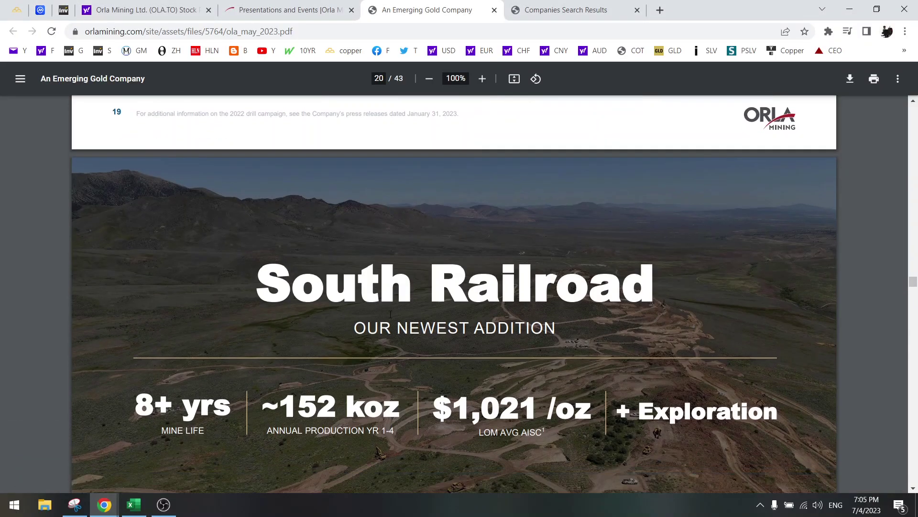
{"action": "scroll", "coordinate": [390, 314], "scroll_direction": "down", "scroll_amount": 18}
{"action": "scroll", "coordinate": [391, 315], "scroll_direction": "up", "scroll_amount": 9}
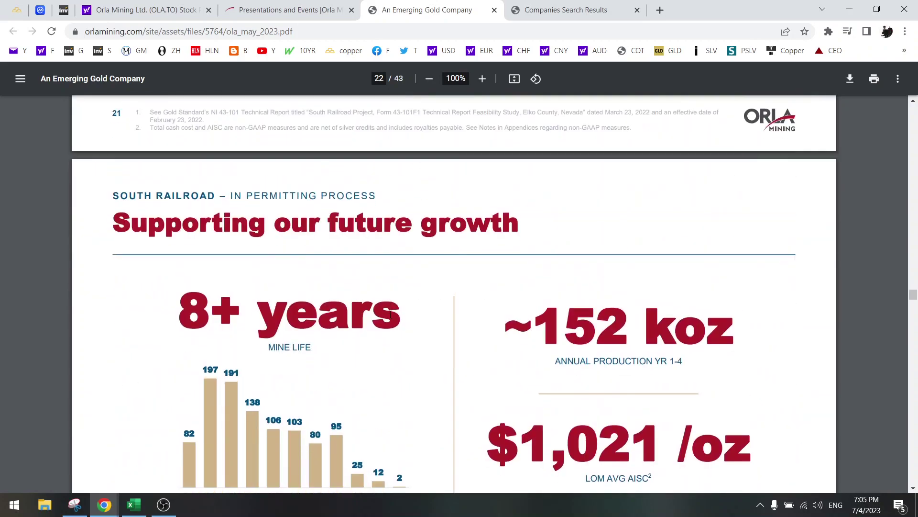
{"action": "scroll", "coordinate": [391, 314], "scroll_direction": "down", "scroll_amount": 4}
Step: Snip the South Railroad '8+ years' annual gold production chart with Snipping Tool
{"action": "left_click", "coordinate": [73, 503]}
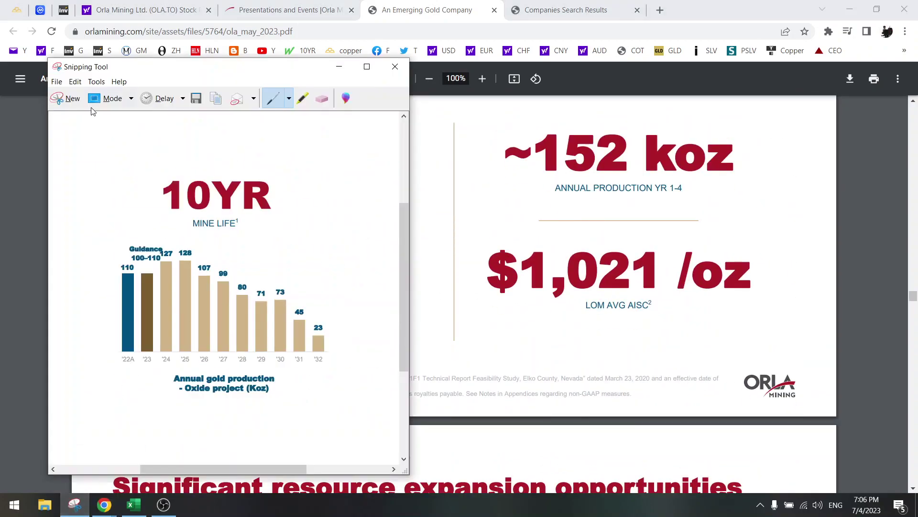
{"action": "left_click", "coordinate": [70, 98]}
{"action": "left_click_drag", "start_coordinate": [158, 112], "coordinate": [435, 368]}
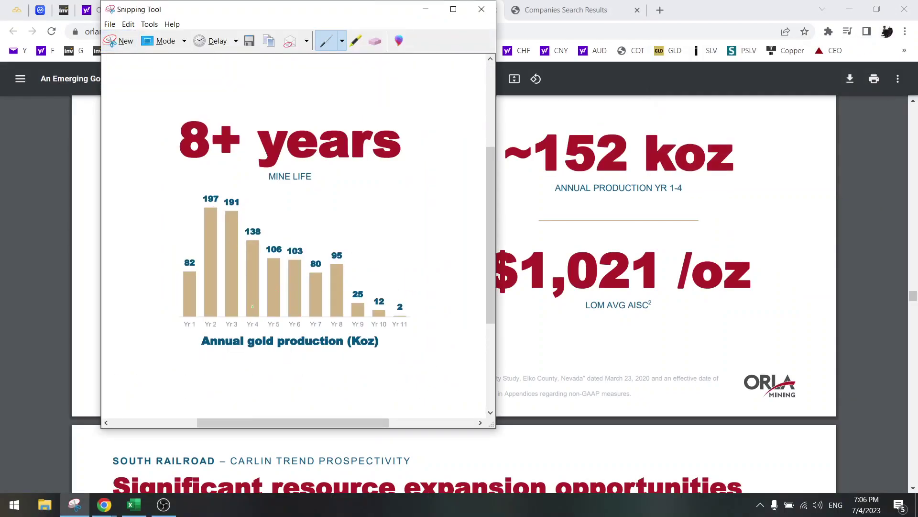
Step: Paste the 8+ years chart snip near C19, shrink it, and move the Valuation chart right
{"action": "left_click", "coordinate": [134, 504]}
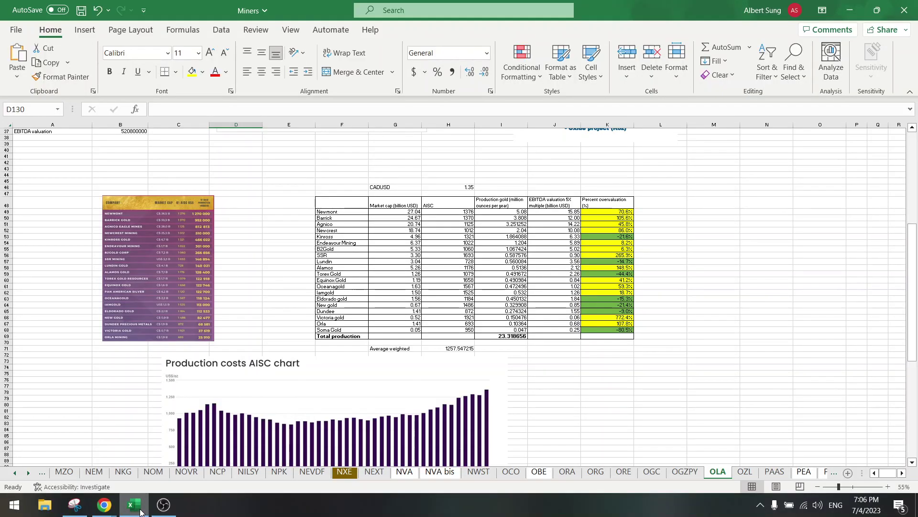
{"action": "scroll", "coordinate": [72, 247], "scroll_direction": "up", "scroll_amount": 6}
{"action": "scroll", "coordinate": [71, 248], "scroll_direction": "up", "scroll_amount": 6}
{"action": "left_click", "coordinate": [71, 245]}
{"action": "key", "text": "ctrl+v"}
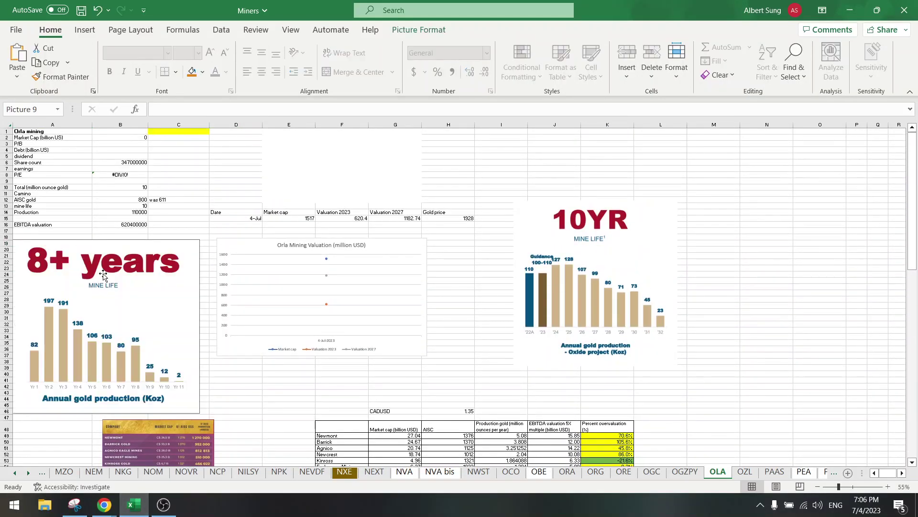
{"action": "left_click_drag", "start_coordinate": [73, 260], "coordinate": [105, 257]}
{"action": "left_click_drag", "start_coordinate": [49, 241], "coordinate": [156, 248]}
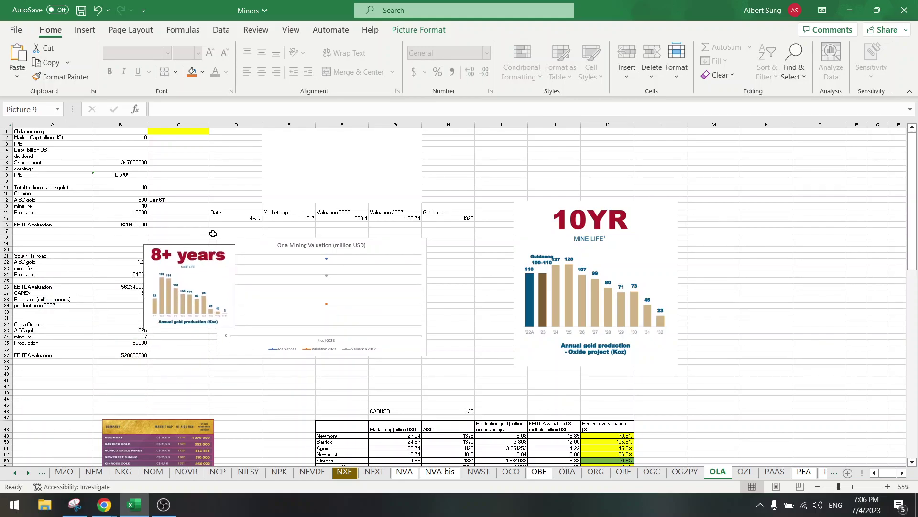
{"action": "left_click_drag", "start_coordinate": [261, 243], "coordinate": [314, 239]}
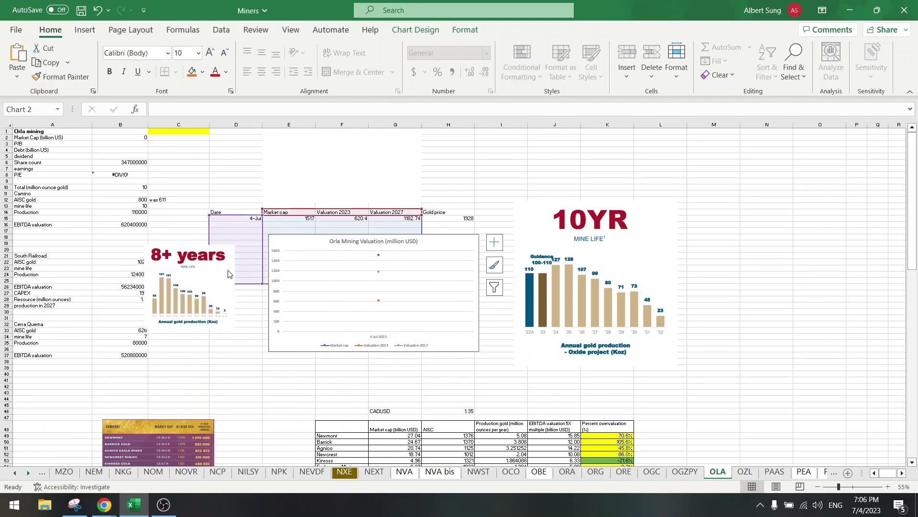
{"action": "left_click_drag", "start_coordinate": [226, 272], "coordinate": [235, 270]}
Step: Shrink the 10YR mine life picture and move it above the 8+ years picture
{"action": "left_click", "coordinate": [613, 282]}
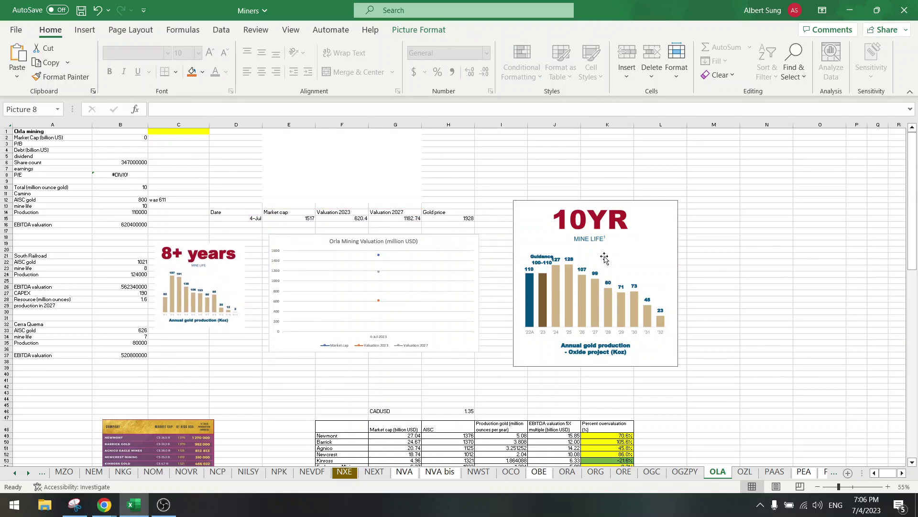
{"action": "left_click_drag", "start_coordinate": [520, 203], "coordinate": [593, 277]}
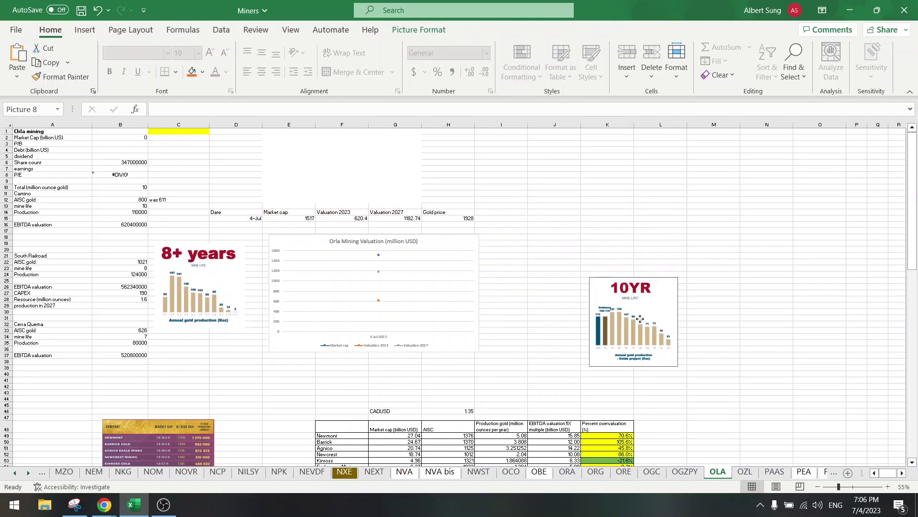
{"action": "left_click_drag", "start_coordinate": [633, 316], "coordinate": [534, 246]}
{"action": "left_click_drag", "start_coordinate": [477, 203], "coordinate": [496, 222]}
{"action": "left_click_drag", "start_coordinate": [526, 257], "coordinate": [171, 205]}
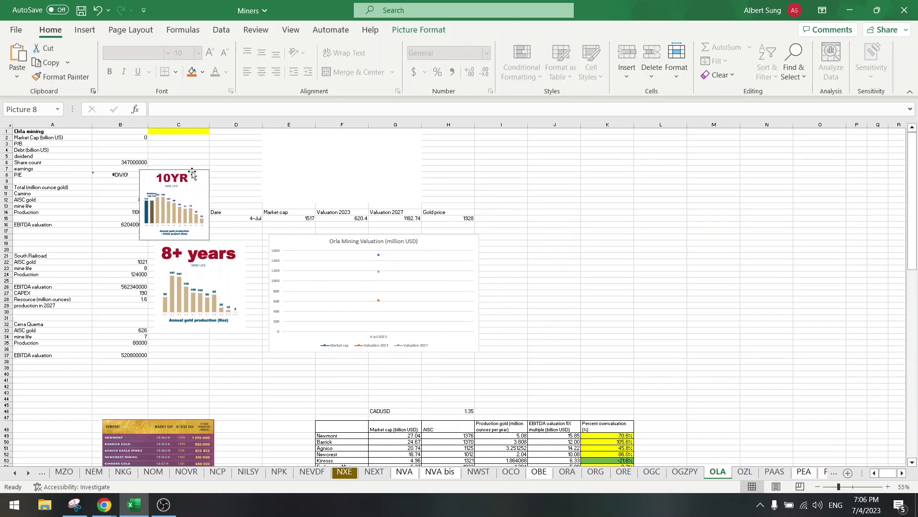
Step: Widen column C by dragging its right header border
{"action": "right_click", "coordinate": [223, 124]}
{"action": "key", "text": "Escape"}
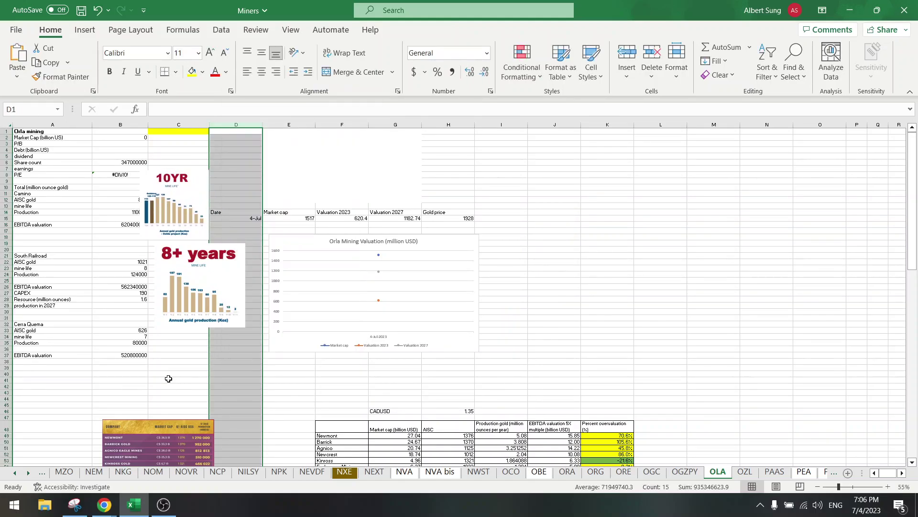
{"action": "left_click", "coordinate": [242, 377]}
{"action": "scroll", "coordinate": [222, 378], "scroll_direction": "down", "scroll_amount": 15}
{"action": "scroll", "coordinate": [222, 378], "scroll_direction": "down", "scroll_amount": 10}
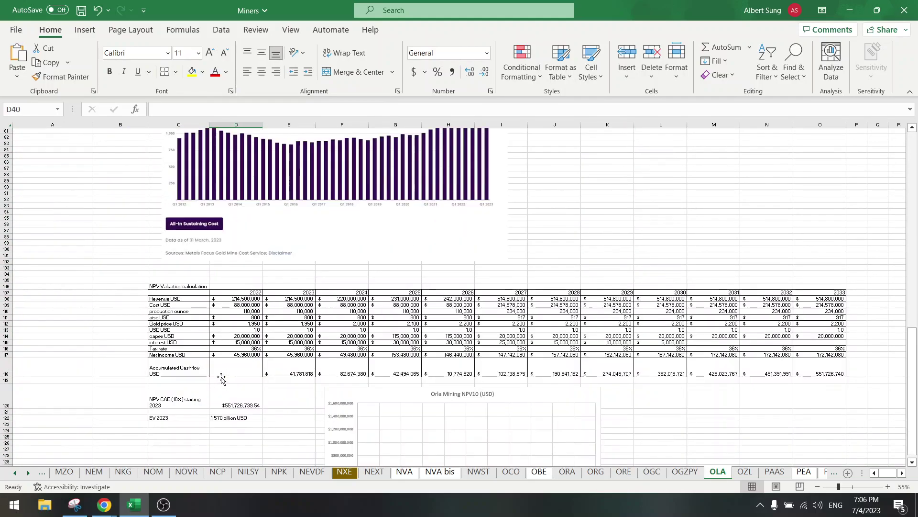
{"action": "scroll", "coordinate": [220, 375], "scroll_direction": "up", "scroll_amount": 20}
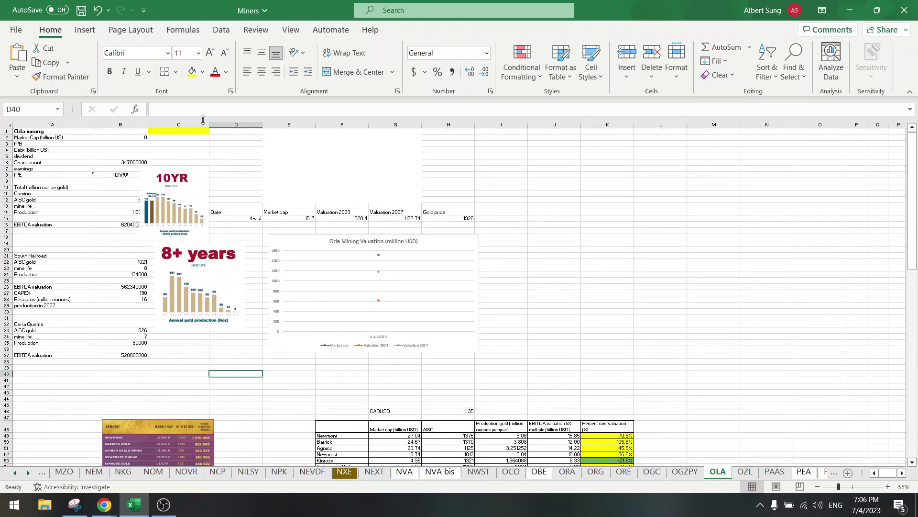
{"action": "left_click_drag", "start_coordinate": [210, 122], "coordinate": [268, 123]}
{"action": "scroll", "coordinate": [273, 338], "scroll_direction": "down", "scroll_amount": 18}
{"action": "scroll", "coordinate": [271, 342], "scroll_direction": "down", "scroll_amount": 12}
{"action": "scroll", "coordinate": [272, 341], "scroll_direction": "up", "scroll_amount": 20}
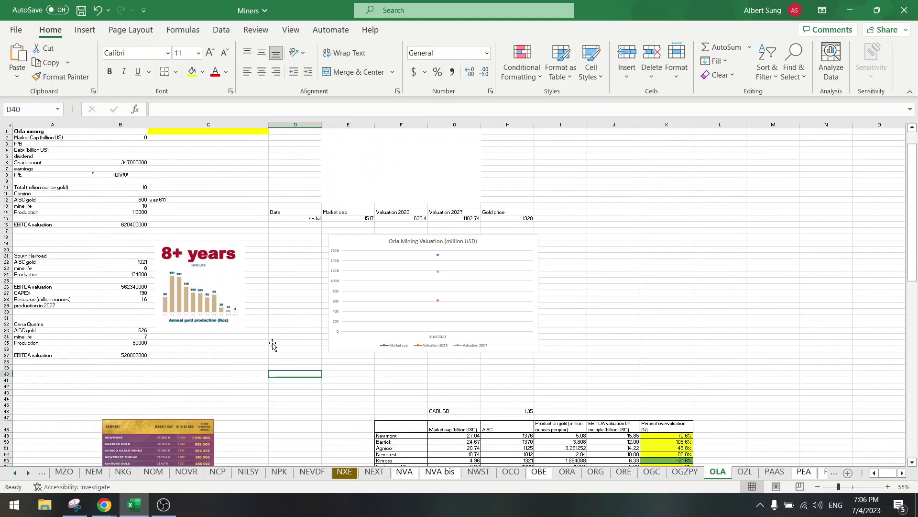
Step: Align the 10YR and 8+ years pictures inside column C
{"action": "left_click_drag", "start_coordinate": [182, 225], "coordinate": [235, 206]}
{"action": "left_click", "coordinate": [205, 290]}
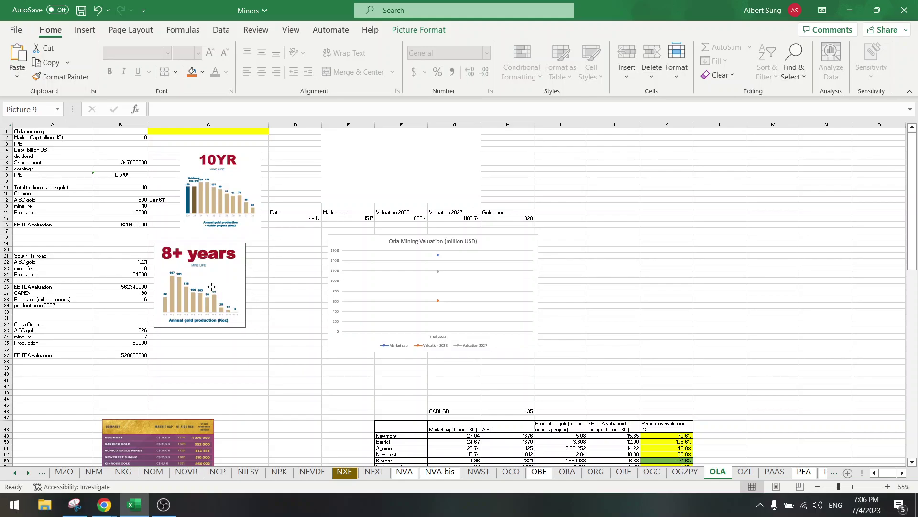
{"action": "left_click_drag", "start_coordinate": [213, 287], "coordinate": [222, 288]}
Step: Check the total million ounces in B10 and the production value in B14
{"action": "left_click", "coordinate": [209, 196]}
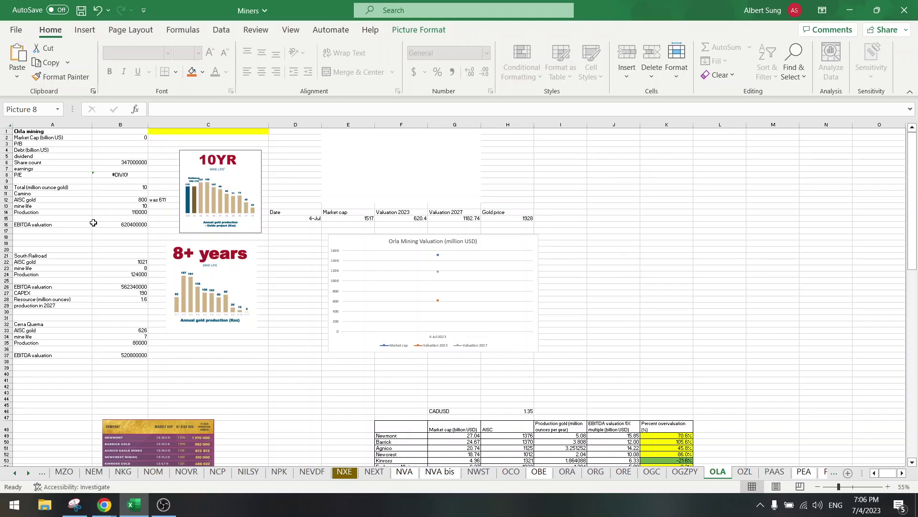
{"action": "left_click", "coordinate": [110, 185]}
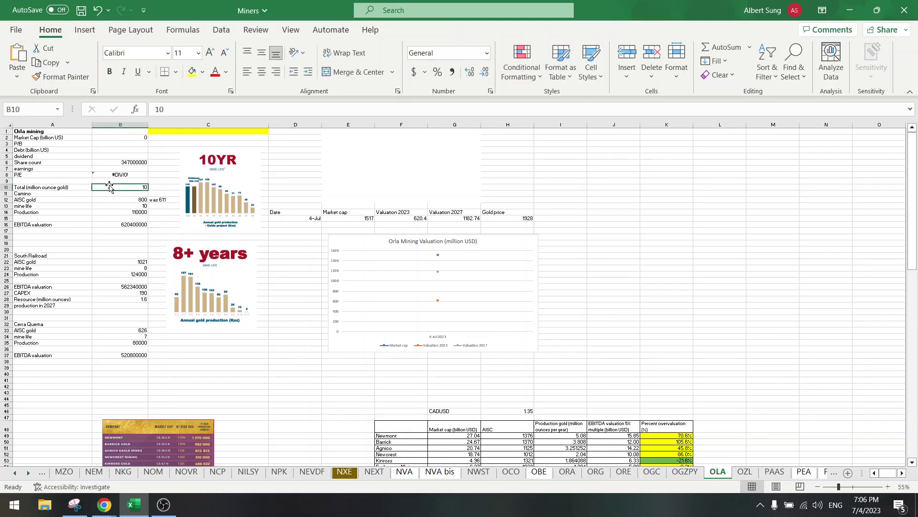
{"action": "left_click", "coordinate": [101, 213]}
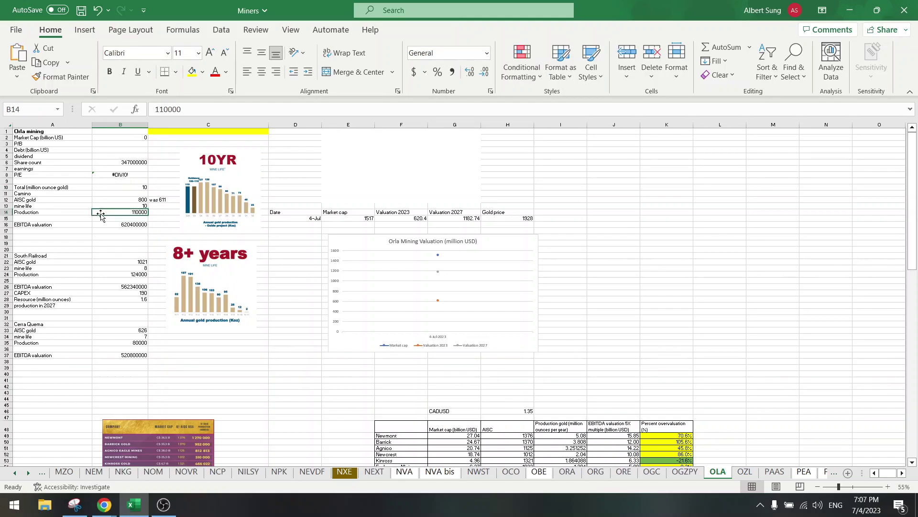
{"action": "left_click", "coordinate": [116, 186]}
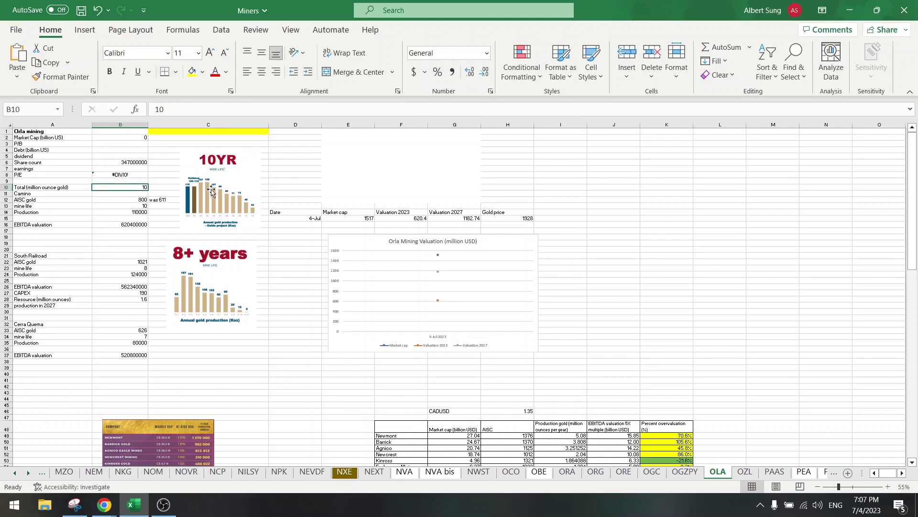
{"action": "left_click", "coordinate": [289, 274]}
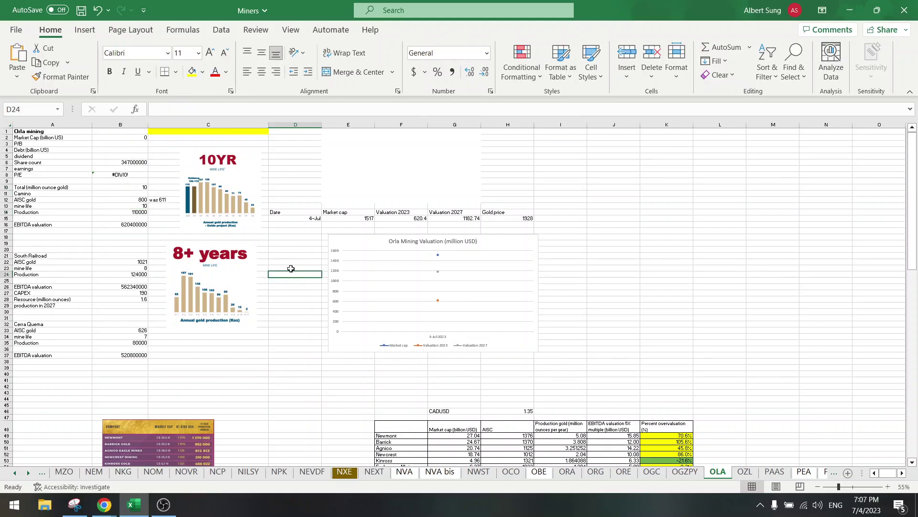
{"action": "left_click", "coordinate": [263, 225]}
{"action": "left_click", "coordinate": [201, 276]}
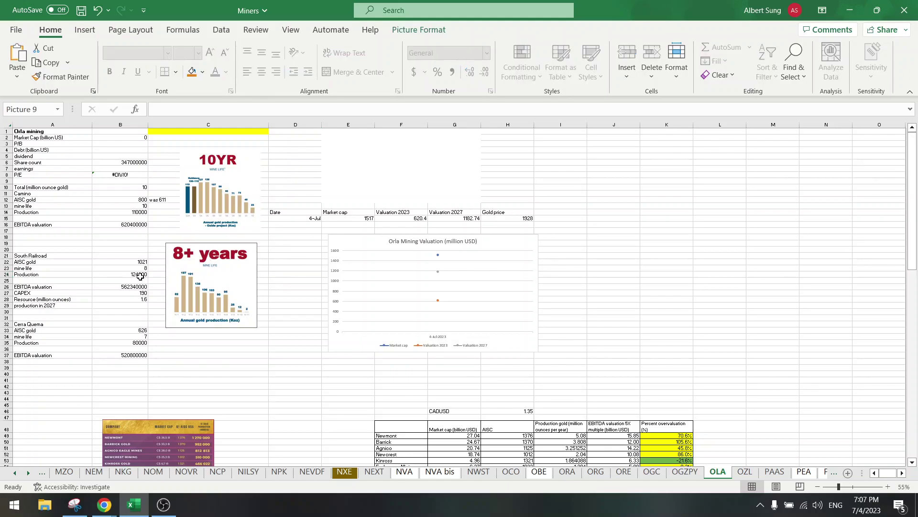
{"action": "left_click", "coordinate": [296, 294]}
{"action": "scroll", "coordinate": [295, 302], "scroll_direction": "down", "scroll_amount": 20}
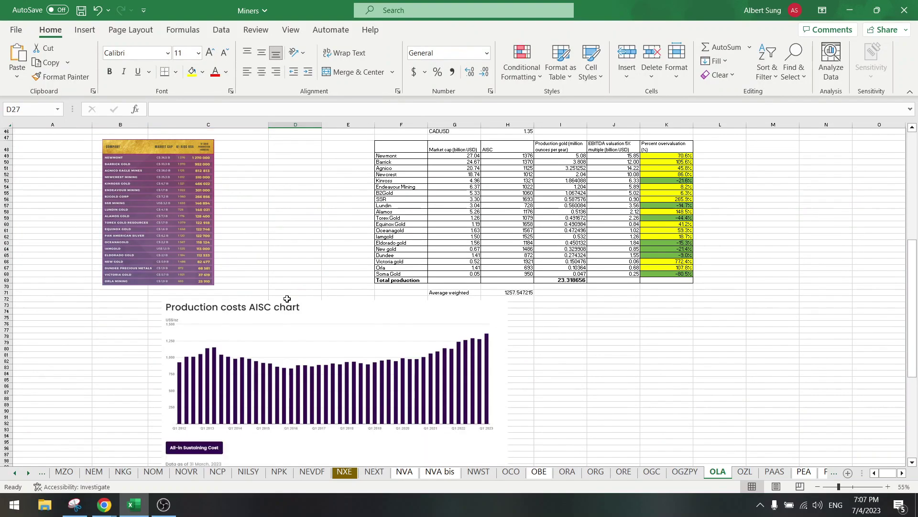
{"action": "scroll", "coordinate": [473, 287], "scroll_direction": "down", "scroll_amount": 3}
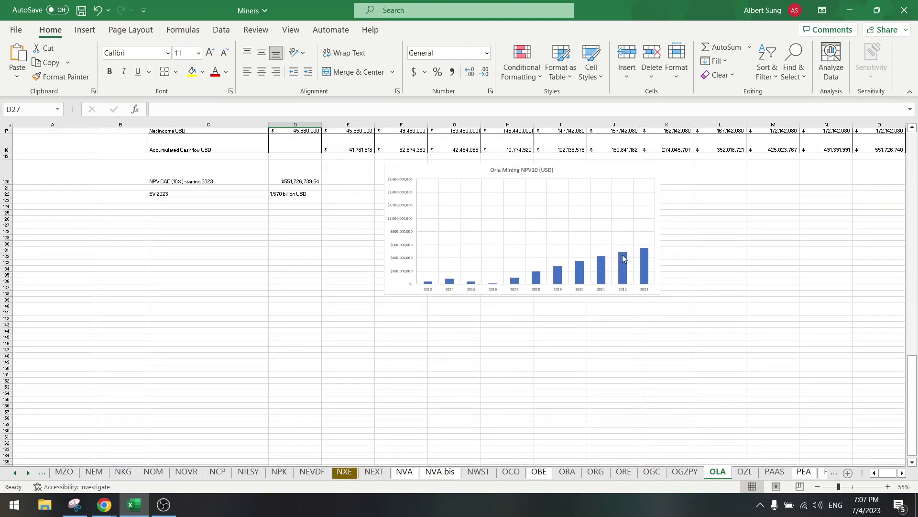
{"action": "scroll", "coordinate": [304, 282], "scroll_direction": "up", "scroll_amount": 6}
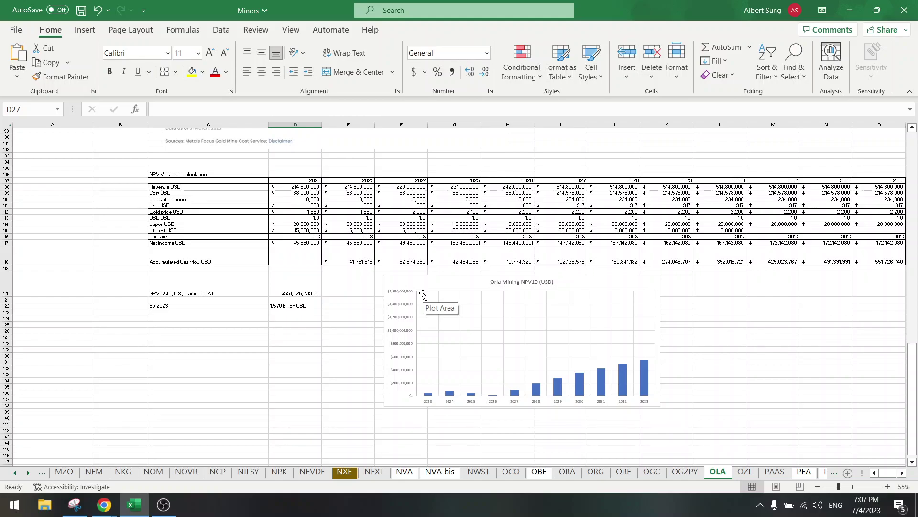
{"action": "scroll", "coordinate": [205, 308], "scroll_direction": "up", "scroll_amount": 20}
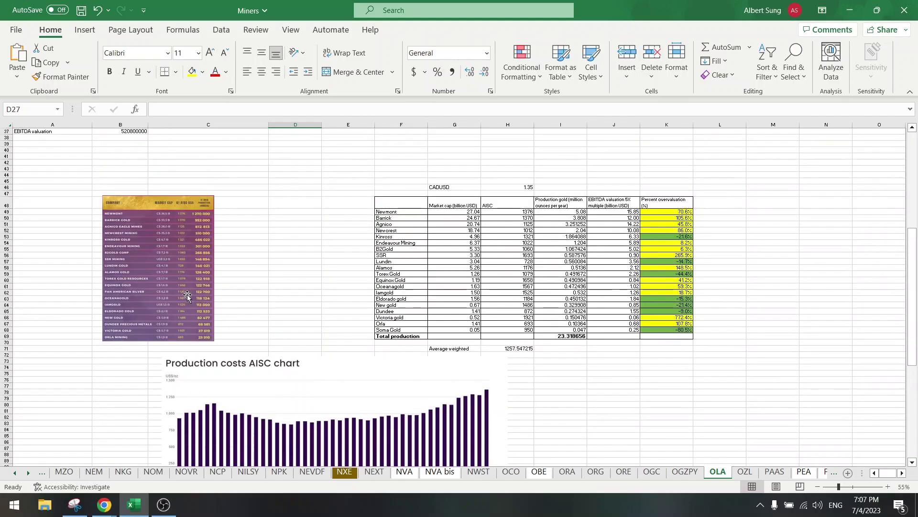
{"action": "scroll", "coordinate": [187, 296], "scroll_direction": "up", "scroll_amount": 6}
{"action": "left_click_drag", "start_coordinate": [107, 223], "coordinate": [121, 247]}
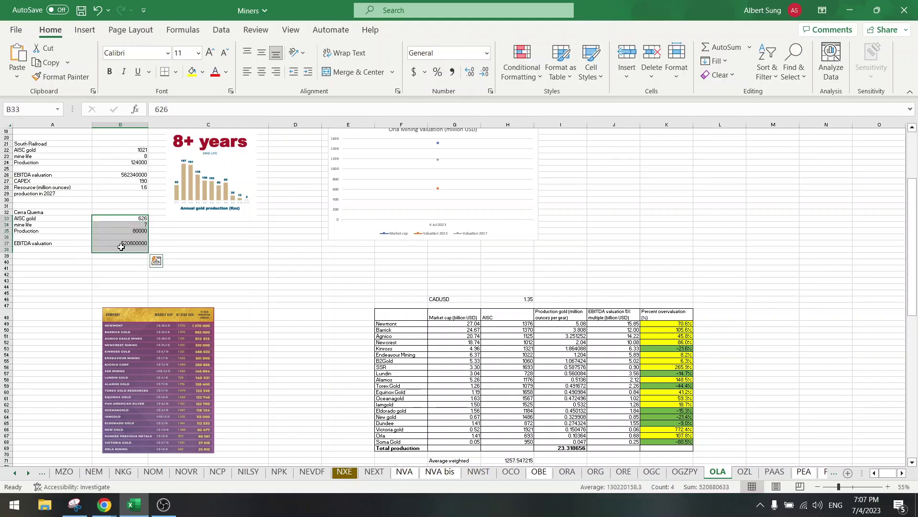
{"action": "left_click", "coordinate": [122, 230]}
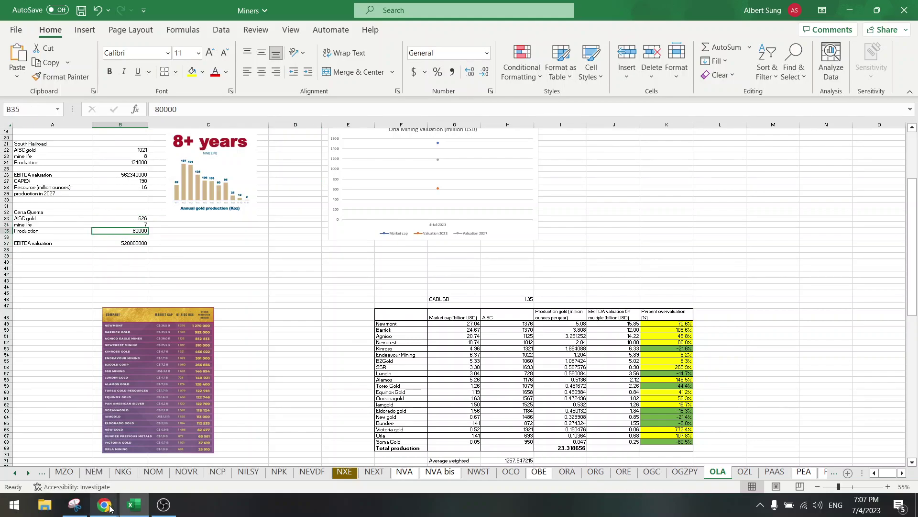
Step: Bring up page 27 of the Orla presentation PDF in Chrome
{"action": "mouse_move", "coordinate": [108, 509]}
{"action": "left_click", "coordinate": [83, 454]}
{"action": "scroll", "coordinate": [285, 321], "scroll_direction": "up", "scroll_amount": 3}
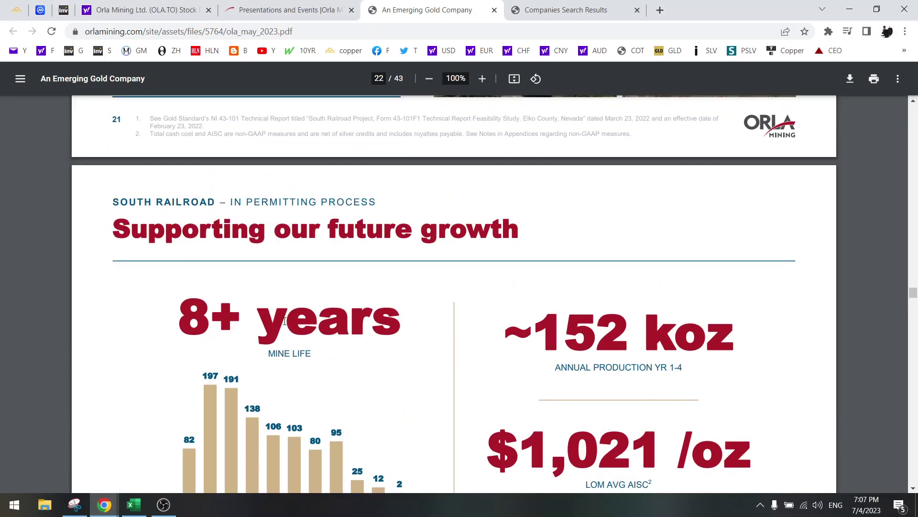
{"action": "scroll", "coordinate": [285, 322], "scroll_direction": "down", "scroll_amount": 20}
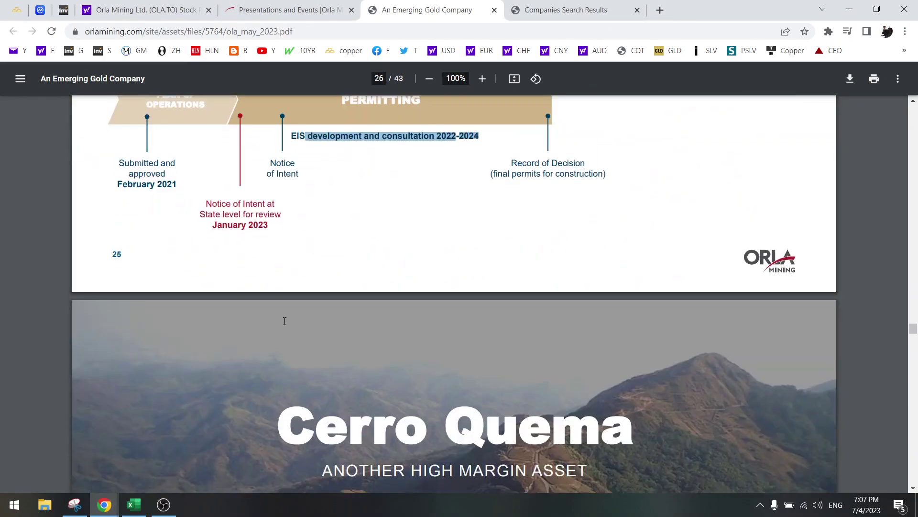
{"action": "scroll", "coordinate": [284, 321], "scroll_direction": "down", "scroll_amount": 7}
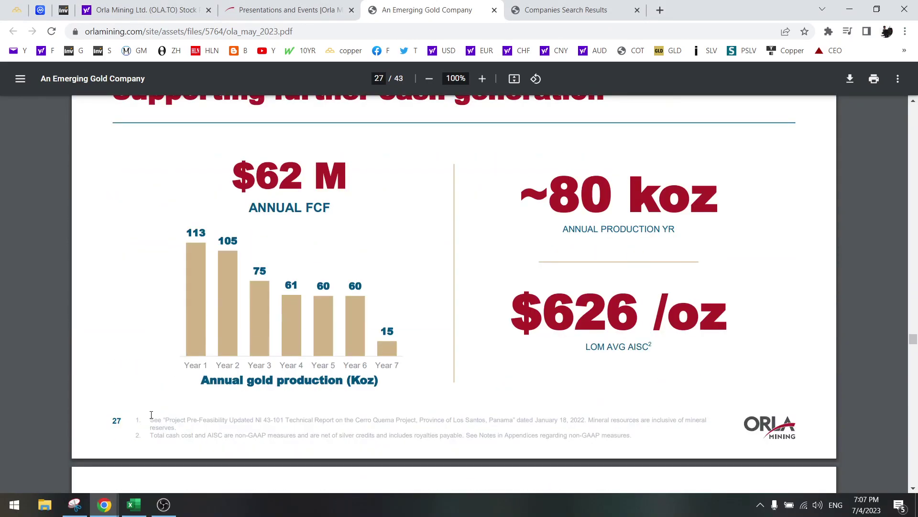
Step: Snip the Cerro Quema $62 M annual gold production chart with Snipping Tool
{"action": "left_click", "coordinate": [74, 504]}
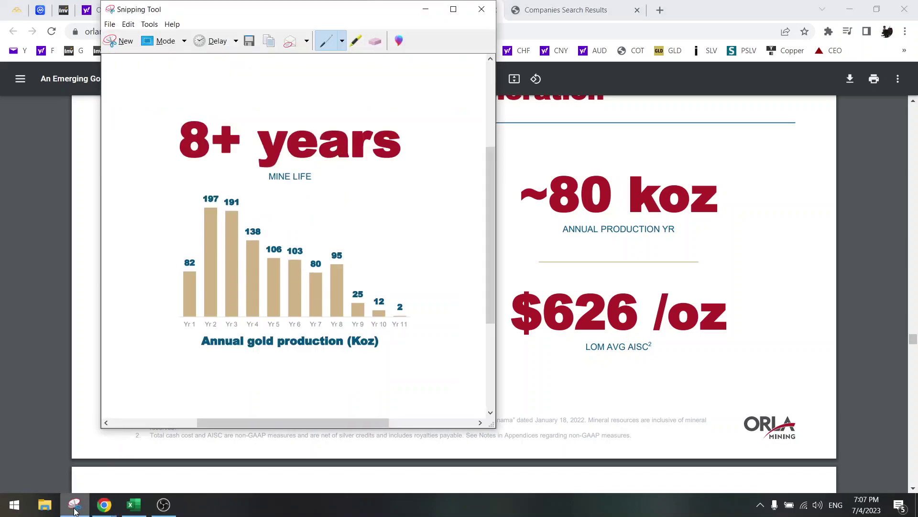
{"action": "left_click", "coordinate": [122, 42]}
{"action": "left_click_drag", "start_coordinate": [164, 140], "coordinate": [419, 400]}
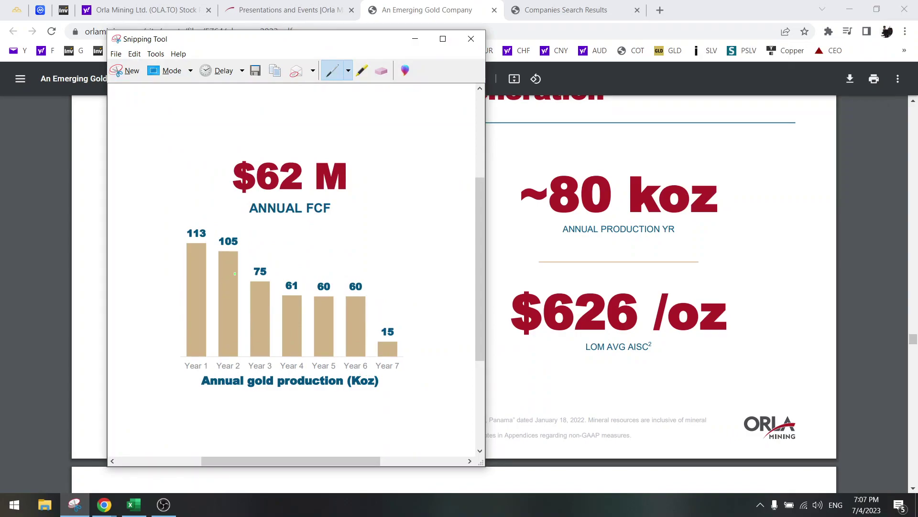
Step: Paste the $62 M Cerro Quema production chart at C37 and shrink it below the 8+ years picture
{"action": "left_click", "coordinate": [134, 504]}
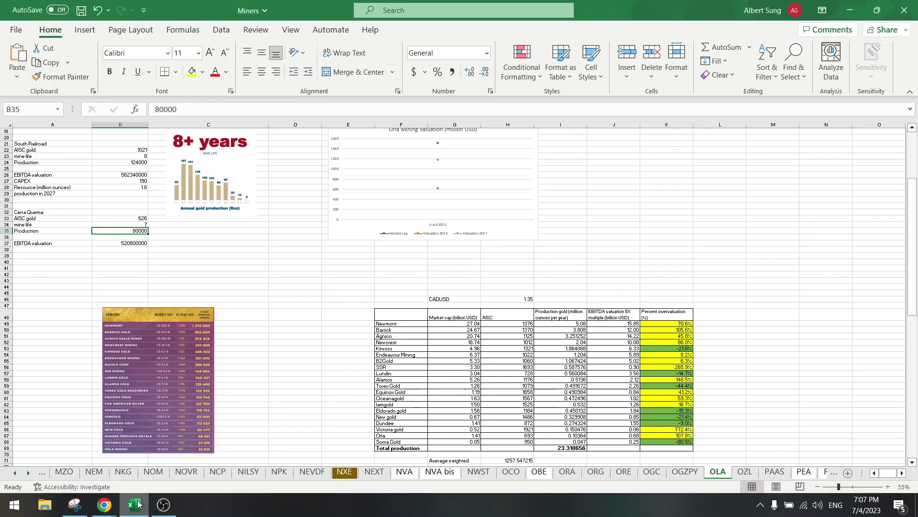
{"action": "left_click", "coordinate": [207, 245]}
{"action": "key", "text": "ctrl+v"}
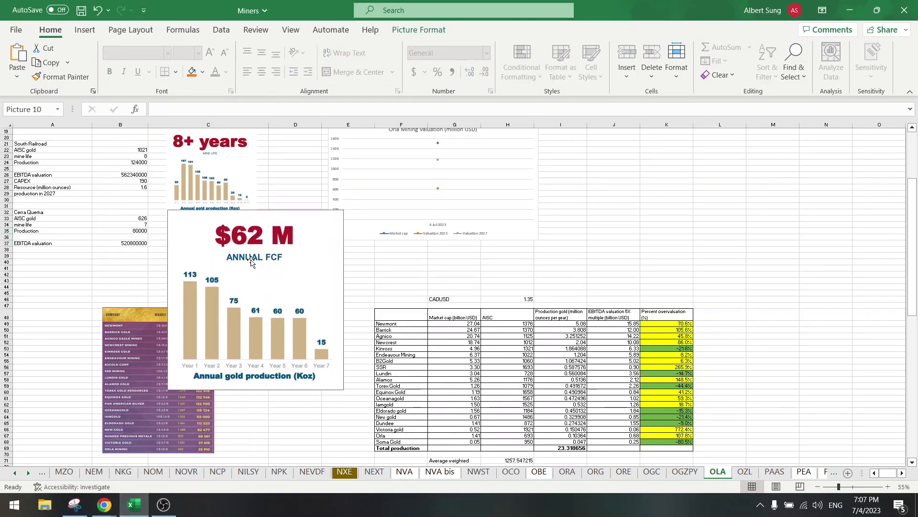
{"action": "left_click_drag", "start_coordinate": [170, 212], "coordinate": [218, 254]}
{"action": "scroll", "coordinate": [250, 240], "scroll_direction": "up", "scroll_amount": 3}
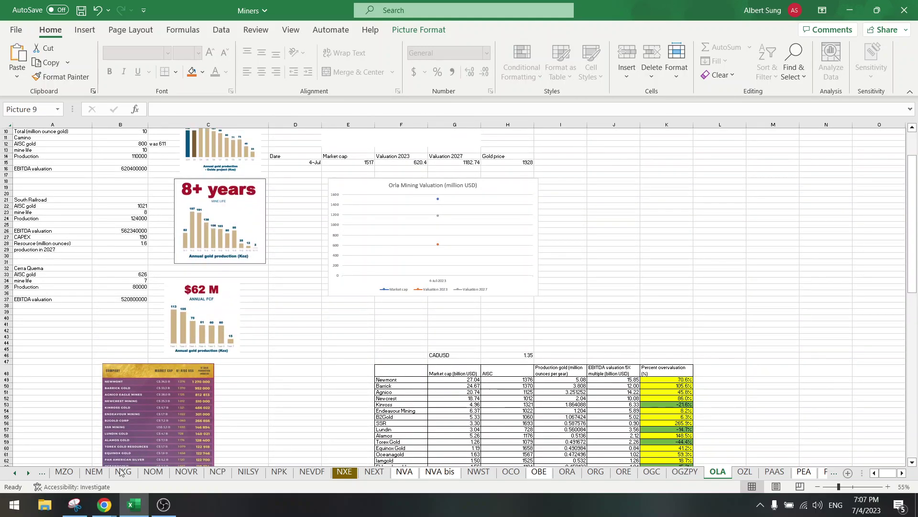
Step: Check the Orla presentation PDF, then deselect the chart by selecting empty cell D44
{"action": "mouse_move", "coordinate": [104, 504]}
{"action": "left_click", "coordinate": [95, 457]}
{"action": "scroll", "coordinate": [277, 329], "scroll_direction": "up", "scroll_amount": 4}
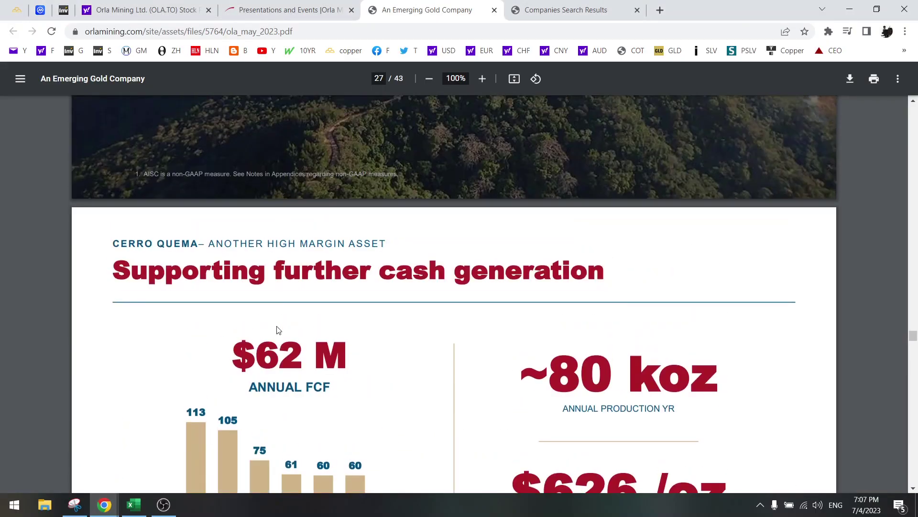
{"action": "scroll", "coordinate": [294, 327], "scroll_direction": "down", "scroll_amount": 15}
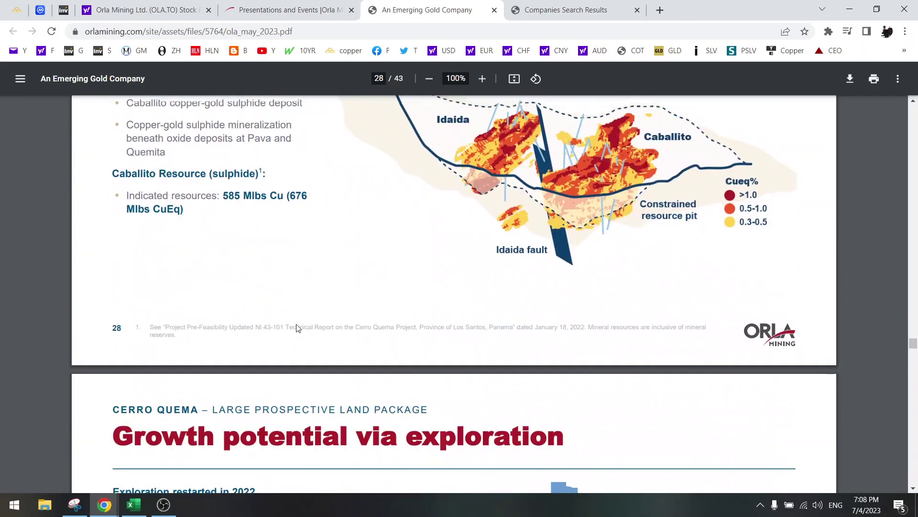
{"action": "scroll", "coordinate": [296, 328], "scroll_direction": "up", "scroll_amount": 20}
{"action": "left_click", "coordinate": [134, 504]}
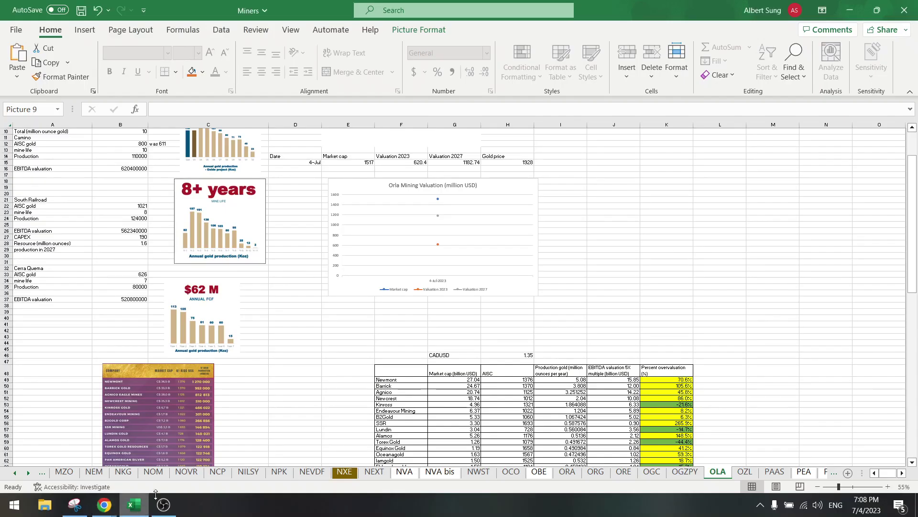
{"action": "left_click", "coordinate": [305, 387]}
{"action": "left_click", "coordinate": [306, 342]}
{"action": "scroll", "coordinate": [307, 343], "scroll_direction": "up", "scroll_amount": 3}
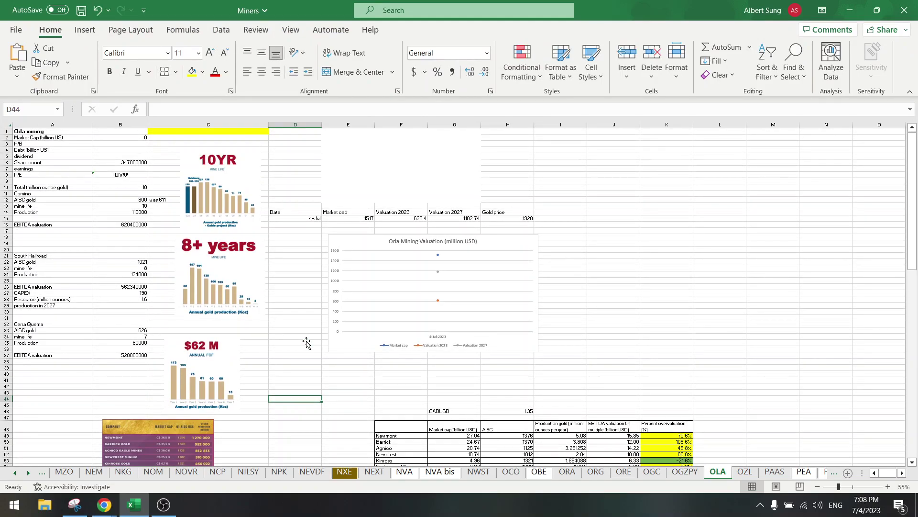
Step: Enter the label 'overvalued' in the yellow cell C1
{"action": "left_click", "coordinate": [240, 131]}
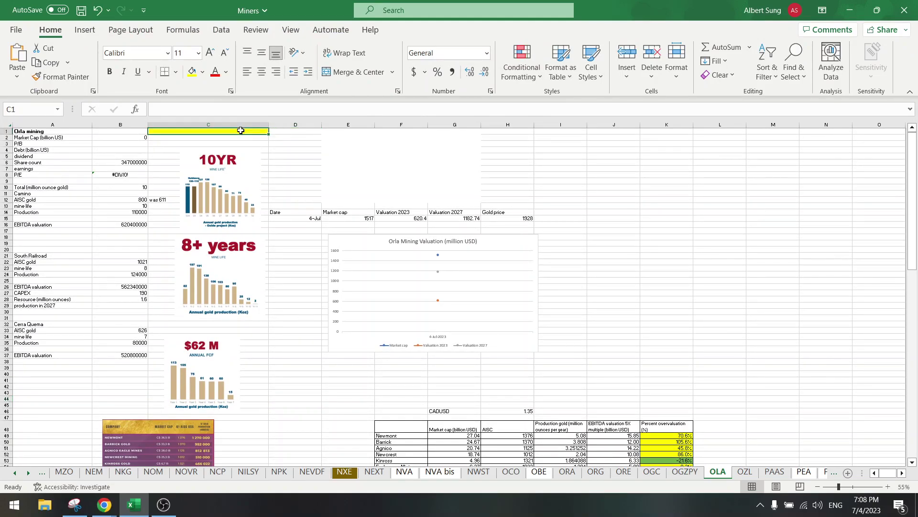
{"action": "type", "text": "overvalued"}
{"action": "key", "text": "Return"}
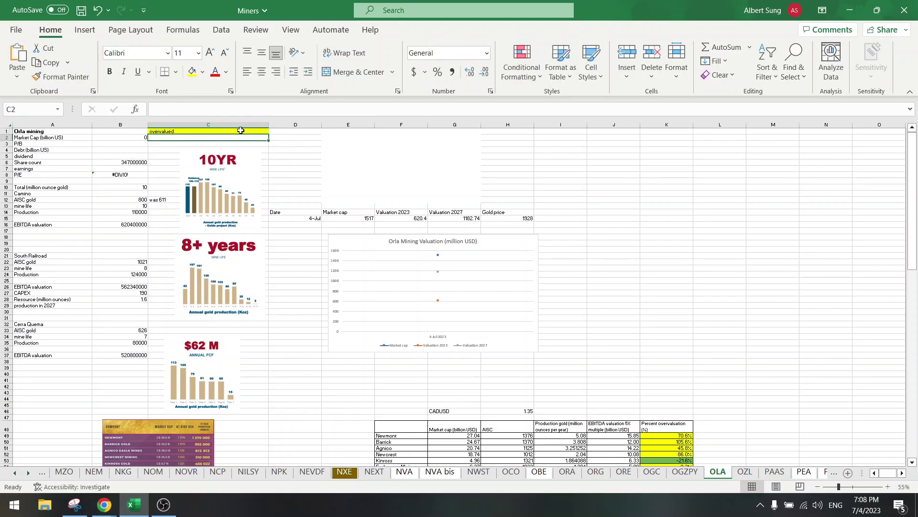
{"action": "left_click", "coordinate": [297, 405]}
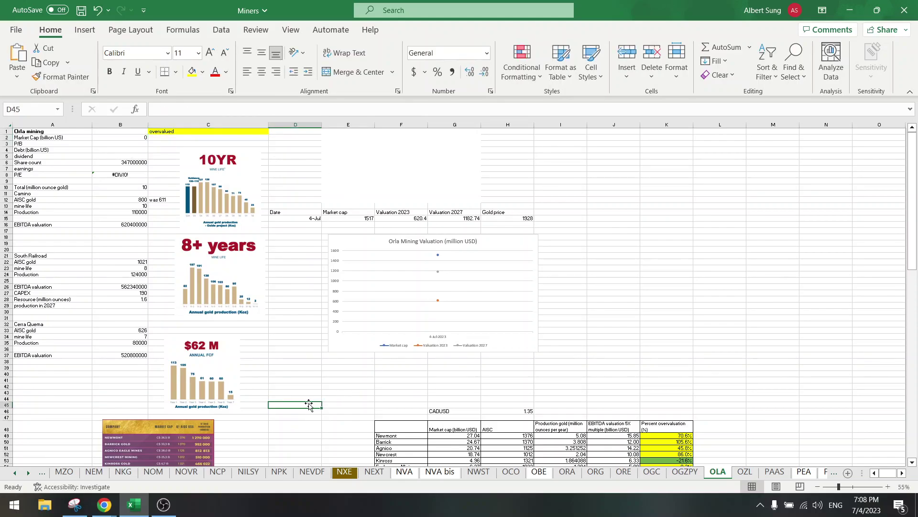
Step: Select an empty cell beside the NPV10 chart and save the Miners workbook
{"action": "scroll", "coordinate": [310, 404], "scroll_direction": "down", "scroll_amount": 20}
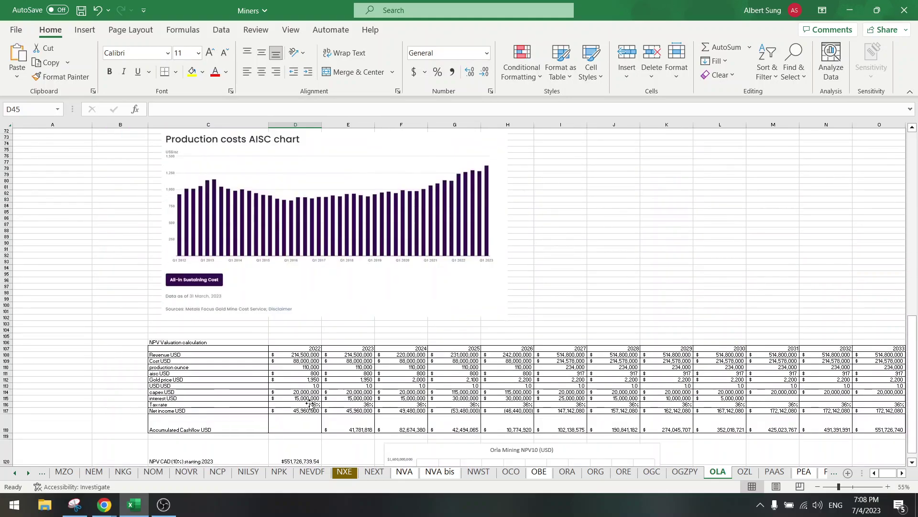
{"action": "scroll", "coordinate": [310, 405], "scroll_direction": "down", "scroll_amount": 9}
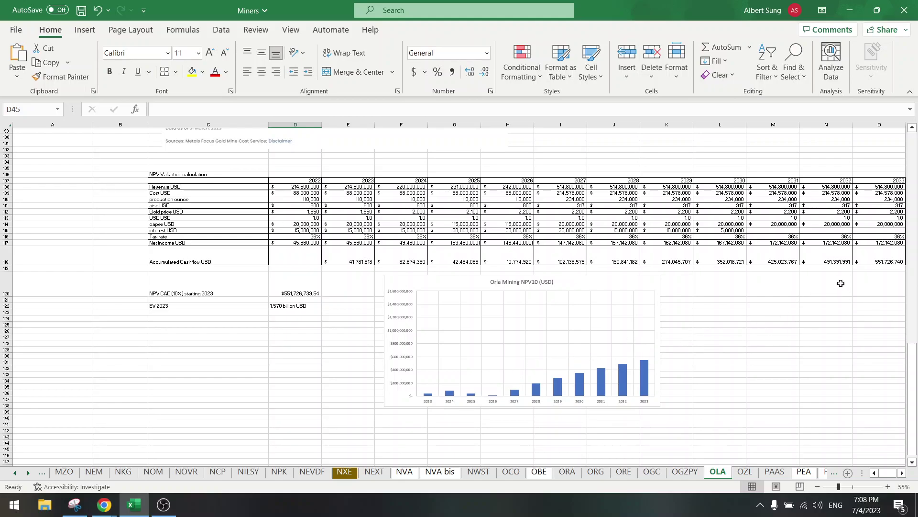
{"action": "left_click", "coordinate": [741, 318]}
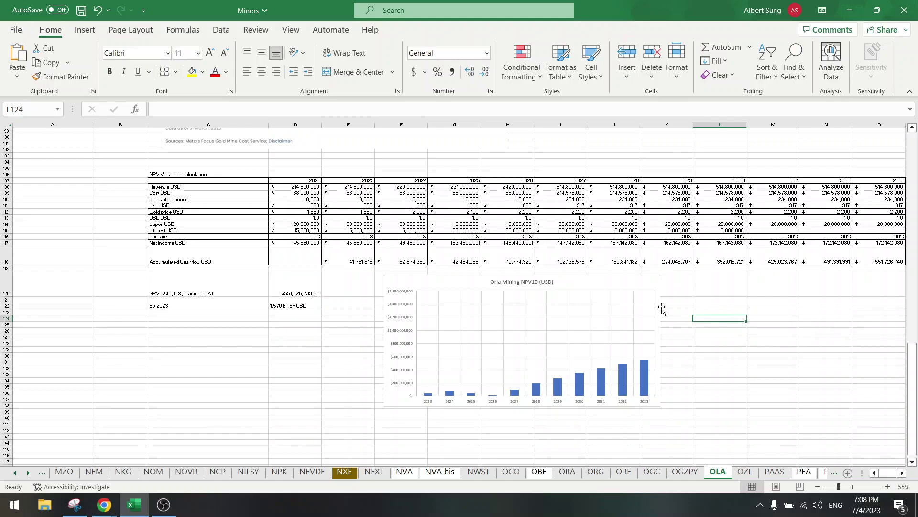
{"action": "left_click", "coordinate": [82, 10]}
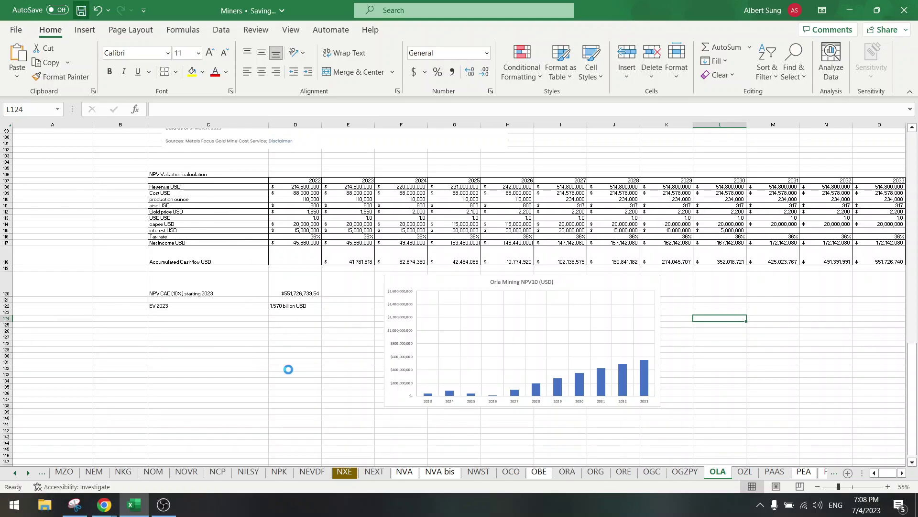
{"action": "right_click", "coordinate": [17, 473]}
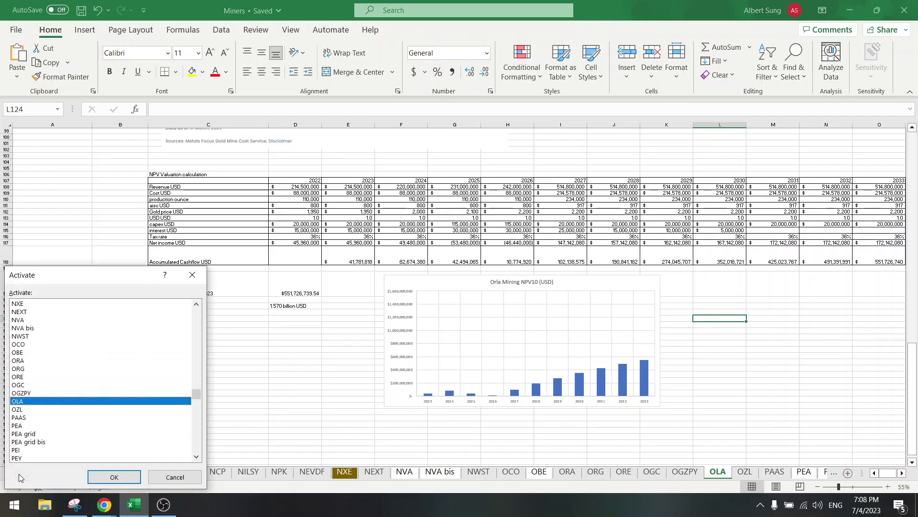
{"action": "scroll", "coordinate": [97, 410], "scroll_direction": "down", "scroll_amount": 10}
{"action": "scroll", "coordinate": [91, 410], "scroll_direction": "up", "scroll_amount": 3}
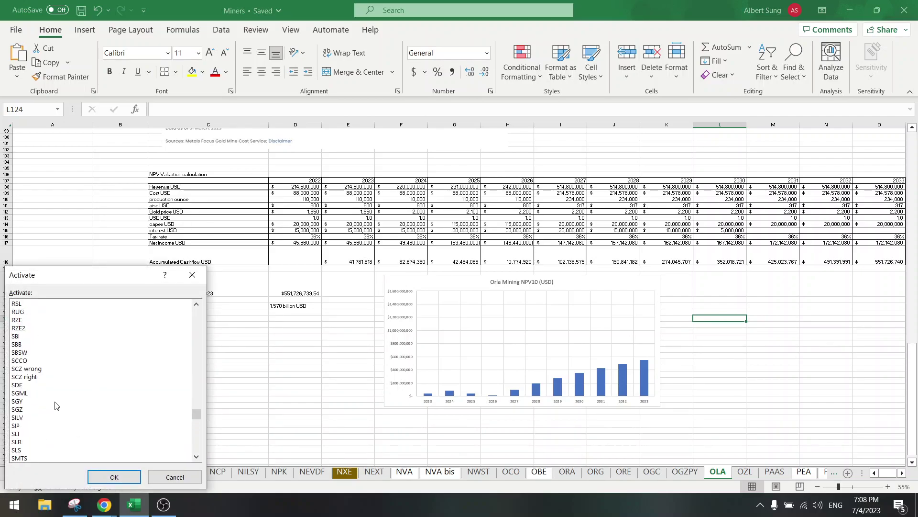
{"action": "left_click", "coordinate": [33, 410]}
{"action": "key", "text": "Return"}
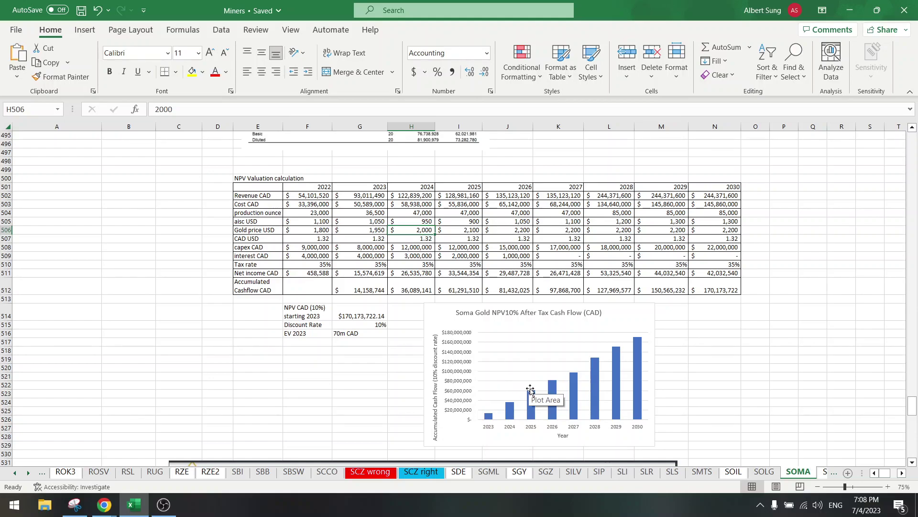
{"action": "left_click", "coordinate": [306, 350]}
{"action": "left_click", "coordinate": [306, 384]}
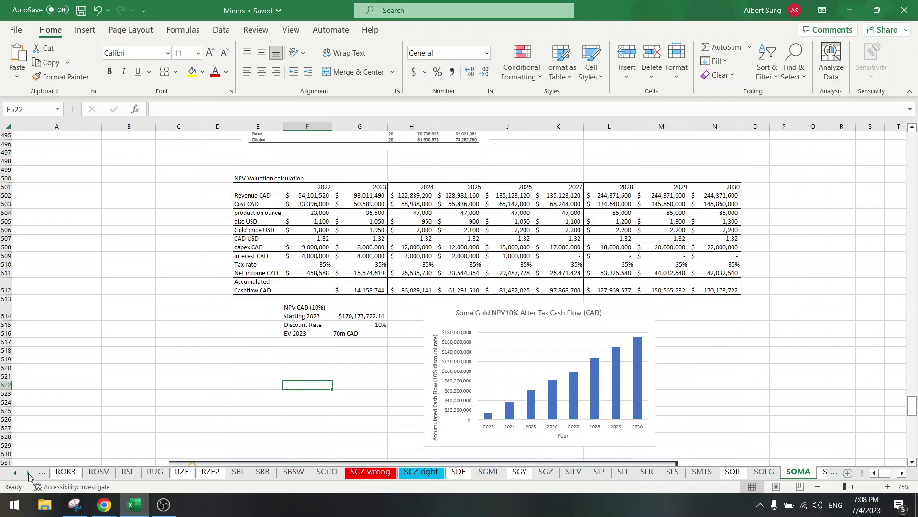
{"action": "right_click", "coordinate": [28, 473]}
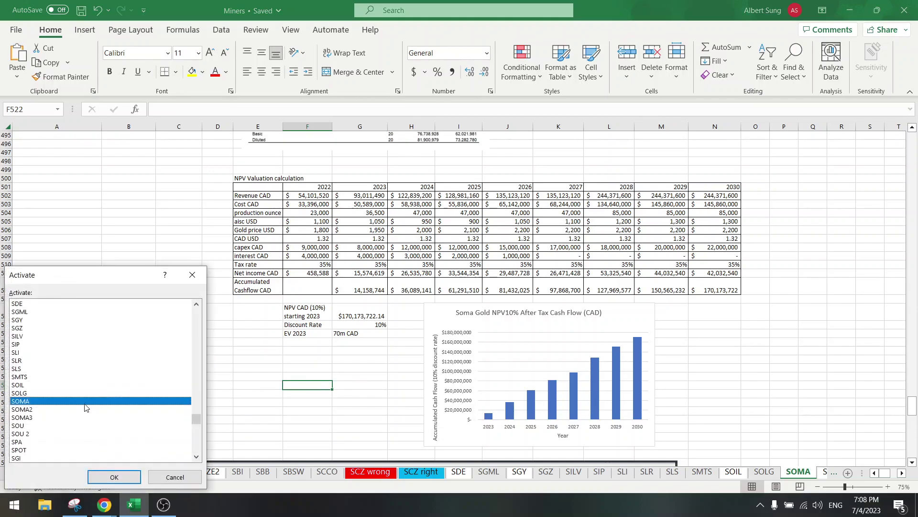
{"action": "scroll", "coordinate": [85, 411], "scroll_direction": "up", "scroll_amount": 15}
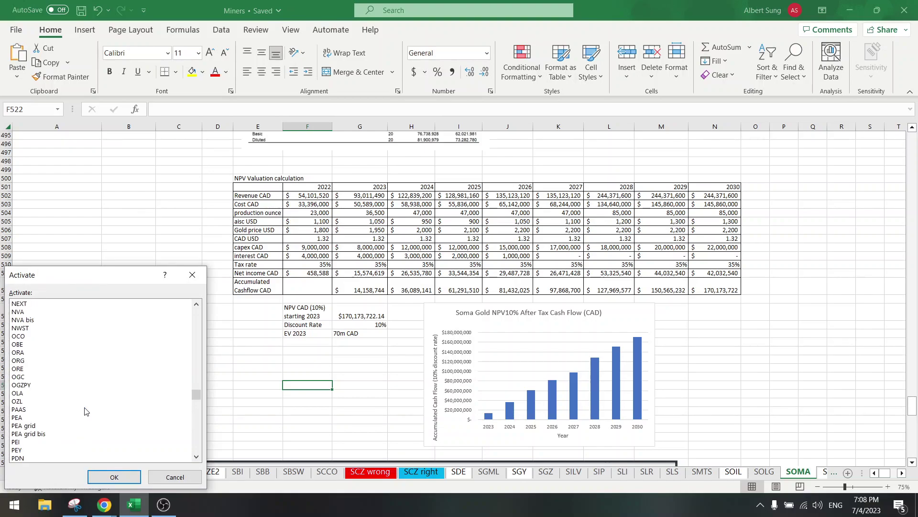
{"action": "double_click", "coordinate": [55, 393]}
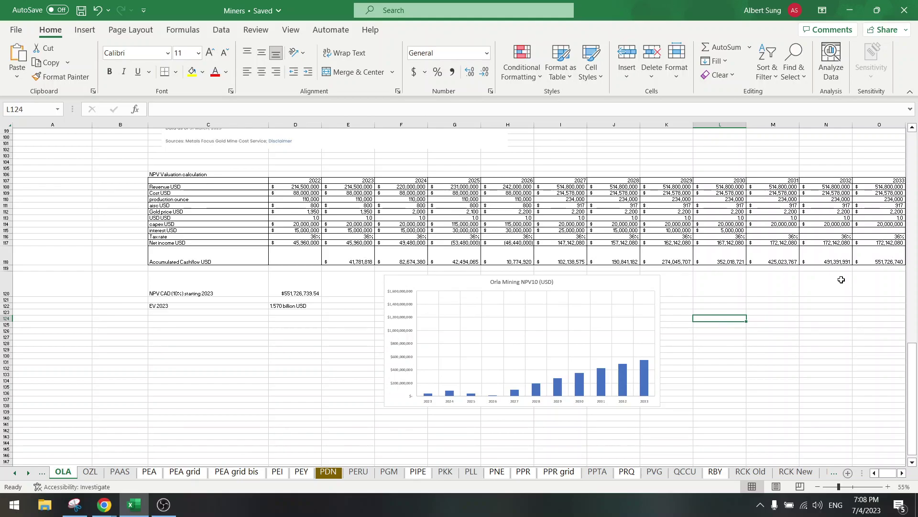
{"action": "left_click", "coordinate": [304, 343]}
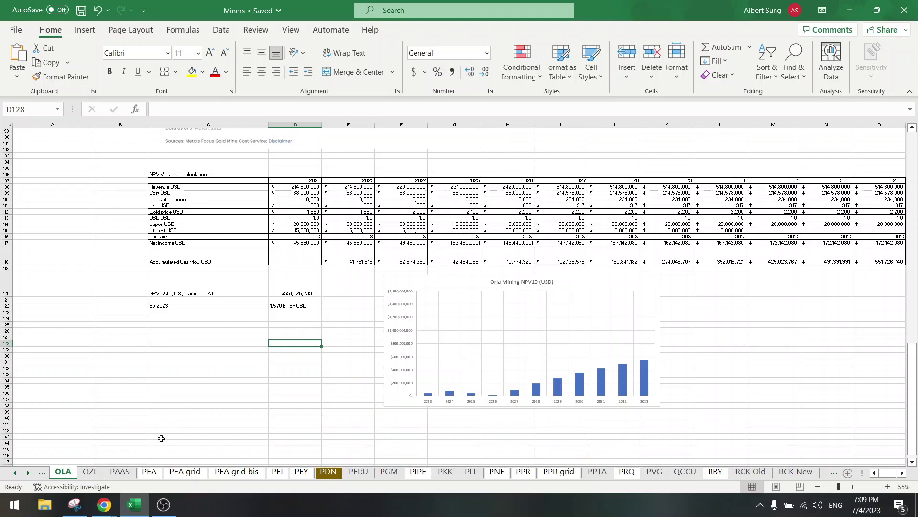
Step: Show the Yahoo Finance OLA.TO quote in Chrome with the price chart set to Max
{"action": "mouse_move", "coordinate": [105, 504]}
{"action": "left_click", "coordinate": [91, 471]}
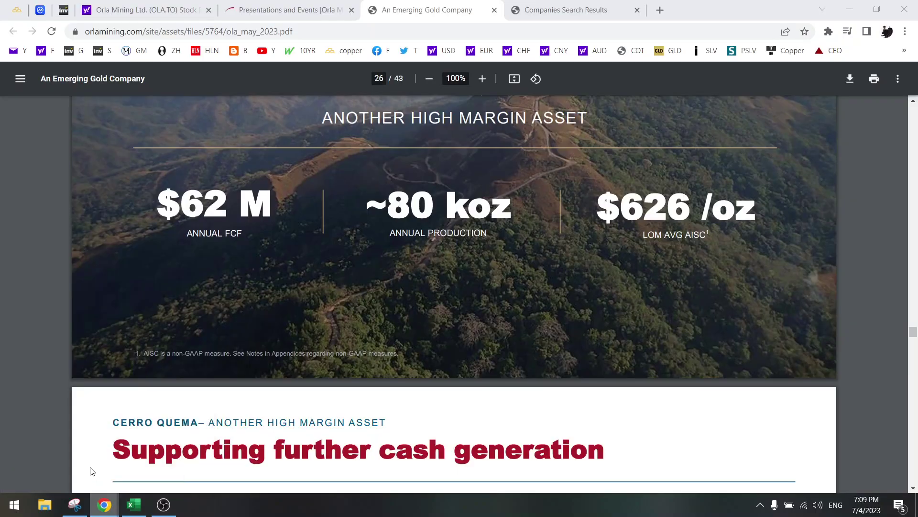
{"action": "left_click", "coordinate": [144, 9]}
{"action": "scroll", "coordinate": [392, 298], "scroll_direction": "up", "scroll_amount": 15}
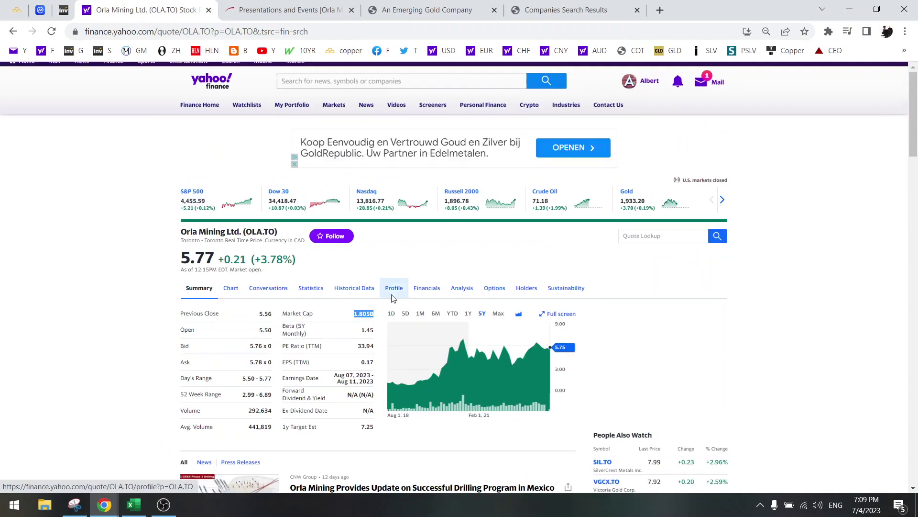
{"action": "left_click", "coordinate": [498, 314]}
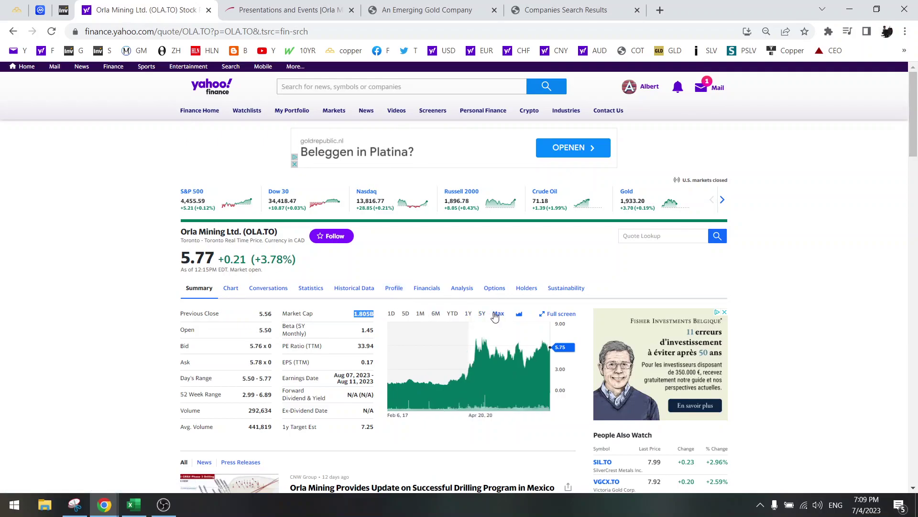